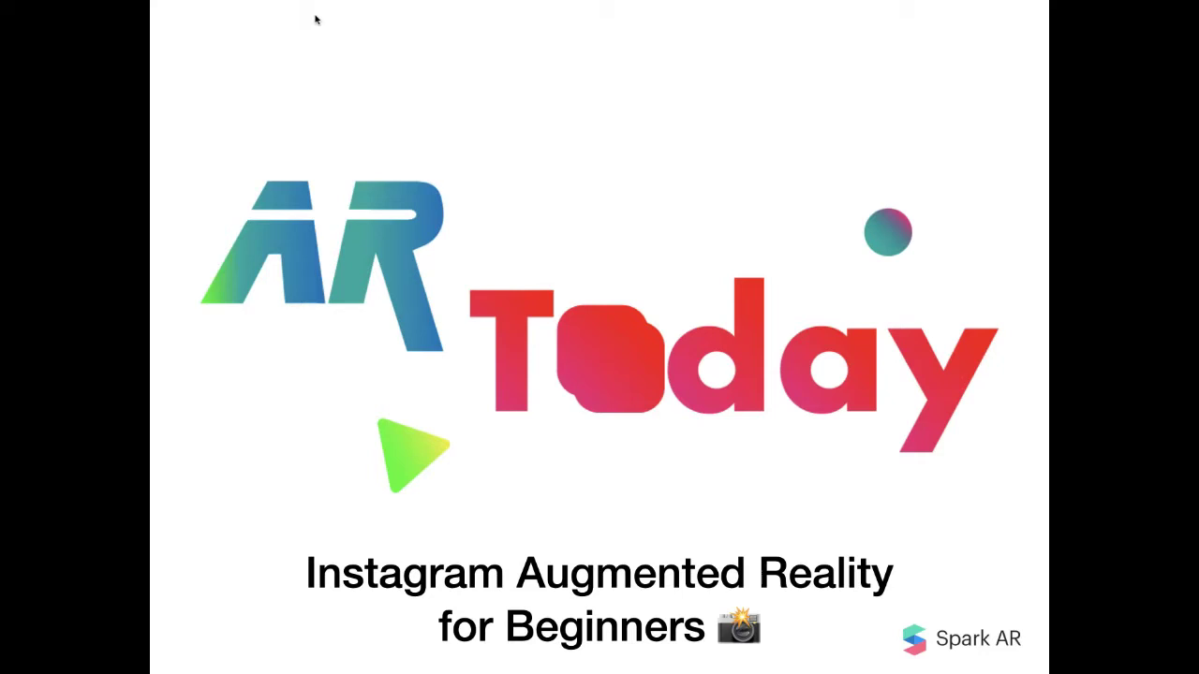
- Advance the Keynote slideshow to the presenter slide linking Near Future Marketing and AR Today logos
{"action": "key", "text": "Right"}
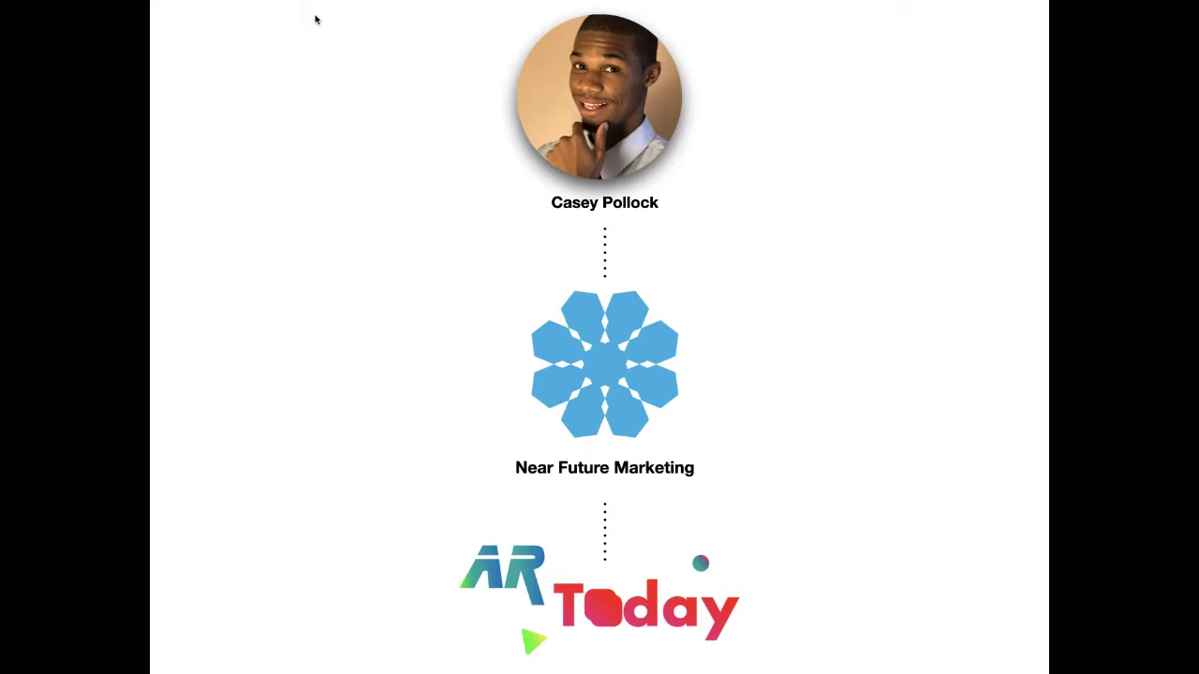
- Advance to the photo collage slide with the 2015–2018 timeline of AR milestones
{"action": "key", "text": "Right"}
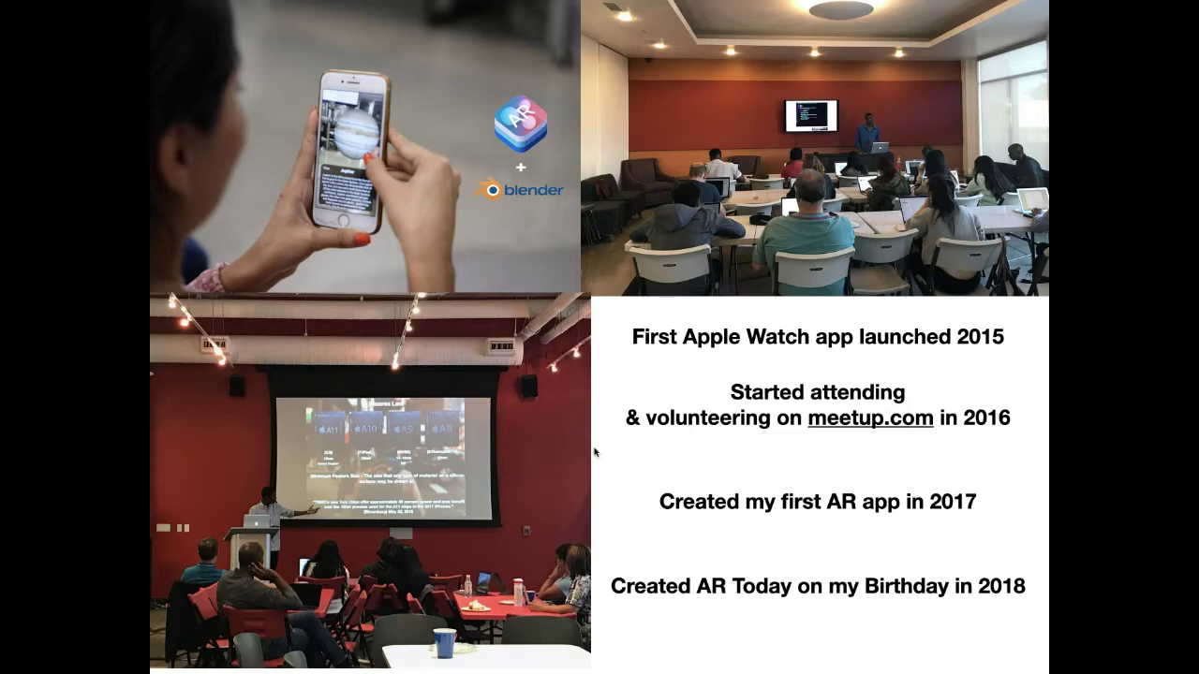
- Advance to the 'Always Fun' slide of corgi, hockey helmet and purple bear face filters
{"action": "key", "text": "Right"}
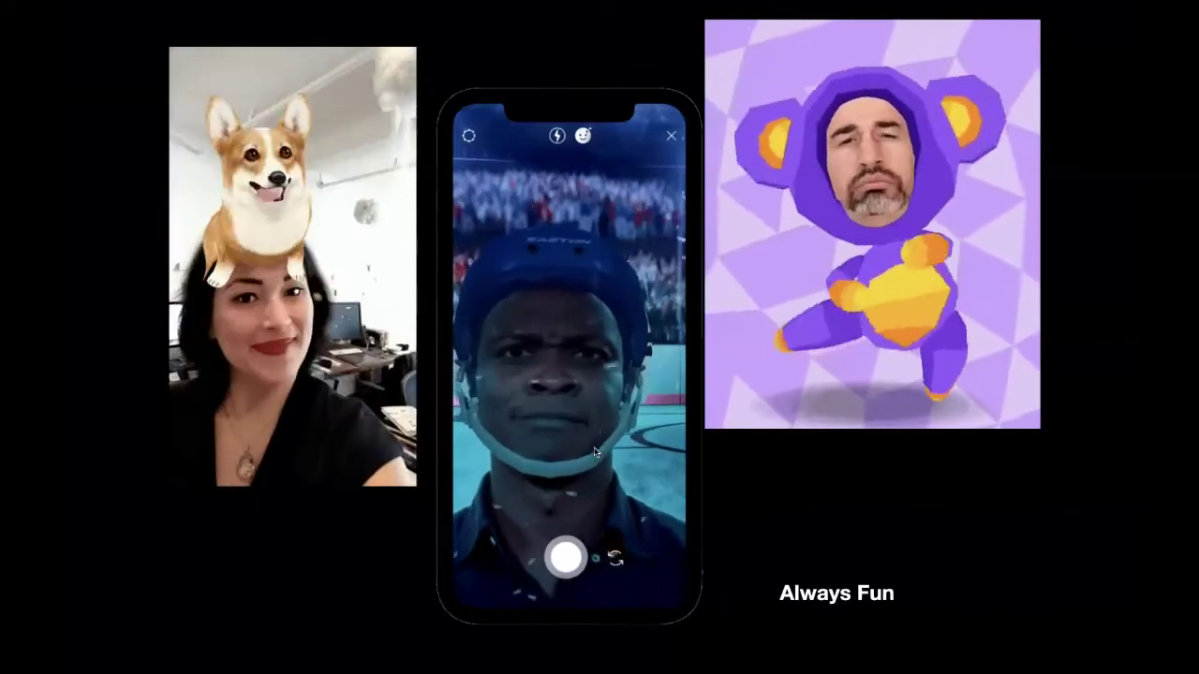
- Advance to the 'Hyper Creative' slide with Pokémon, Flappy Bird and jewel makeup filter clips
{"action": "key", "text": "Right"}
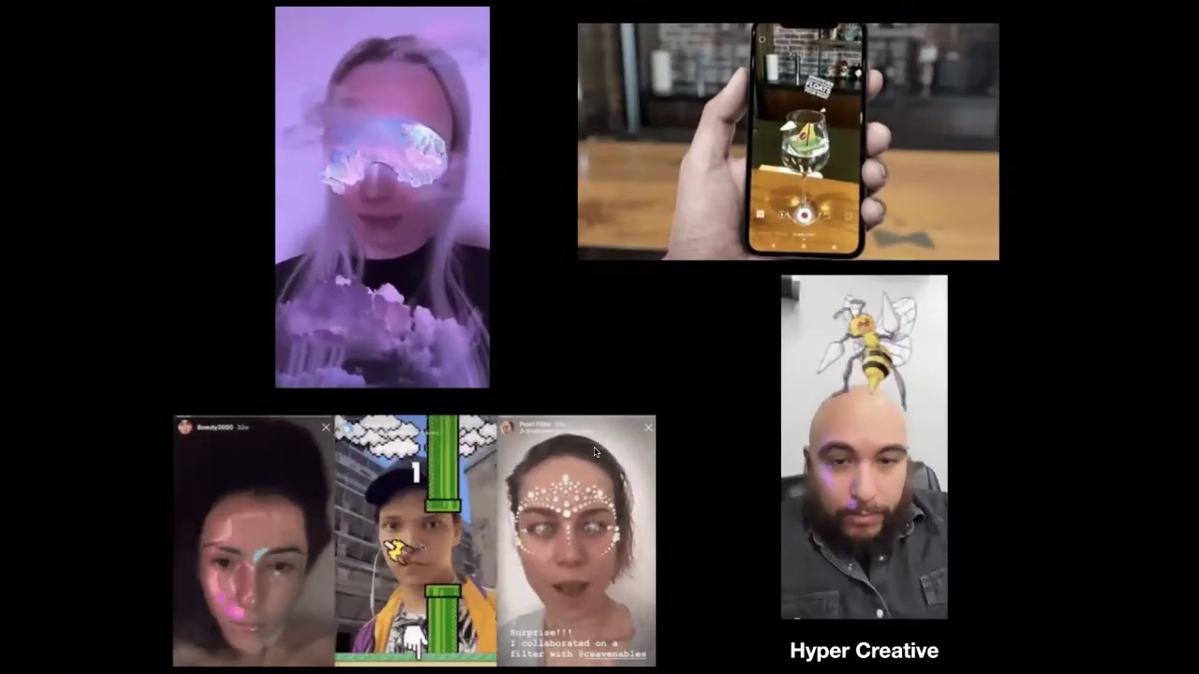
- Advance to the 'Ultimate Marketing Tool' slide of Starbucks, Simpsons and 3D creature AR clips
{"action": "key", "text": "Right"}
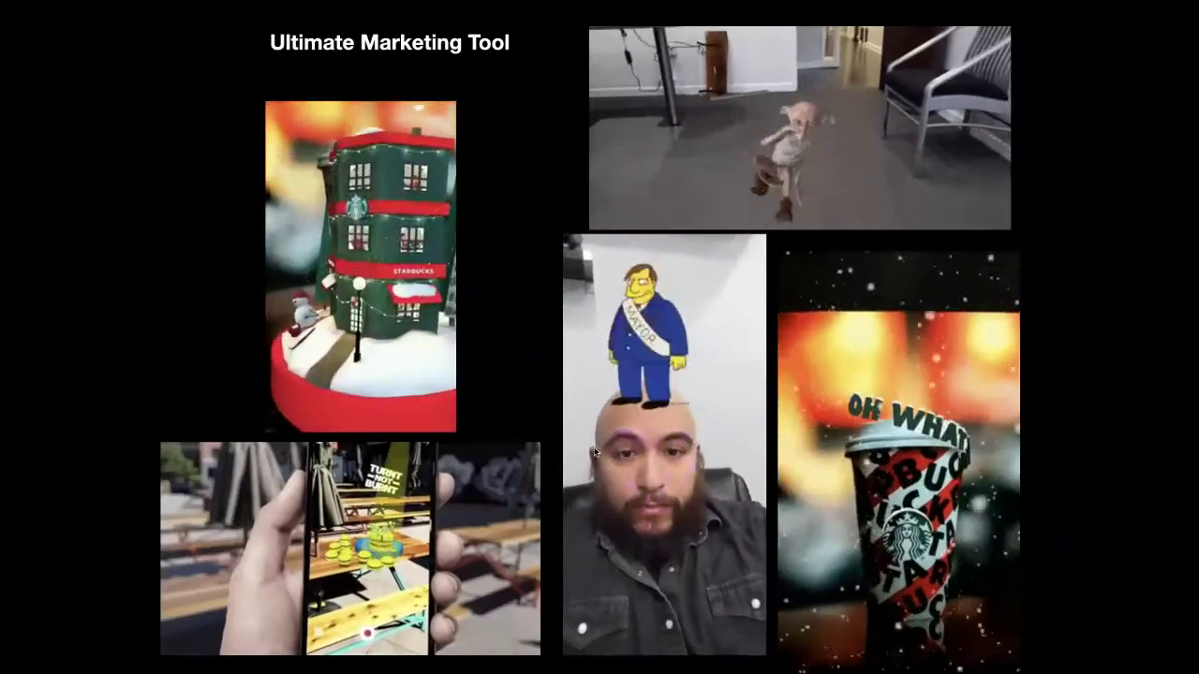
- Advance to the 'Augmented Reality Capable Devices' slide ranking glasses, phones and Pepper's-ghost displays
{"action": "mouse_move", "coordinate": [876, 466]}
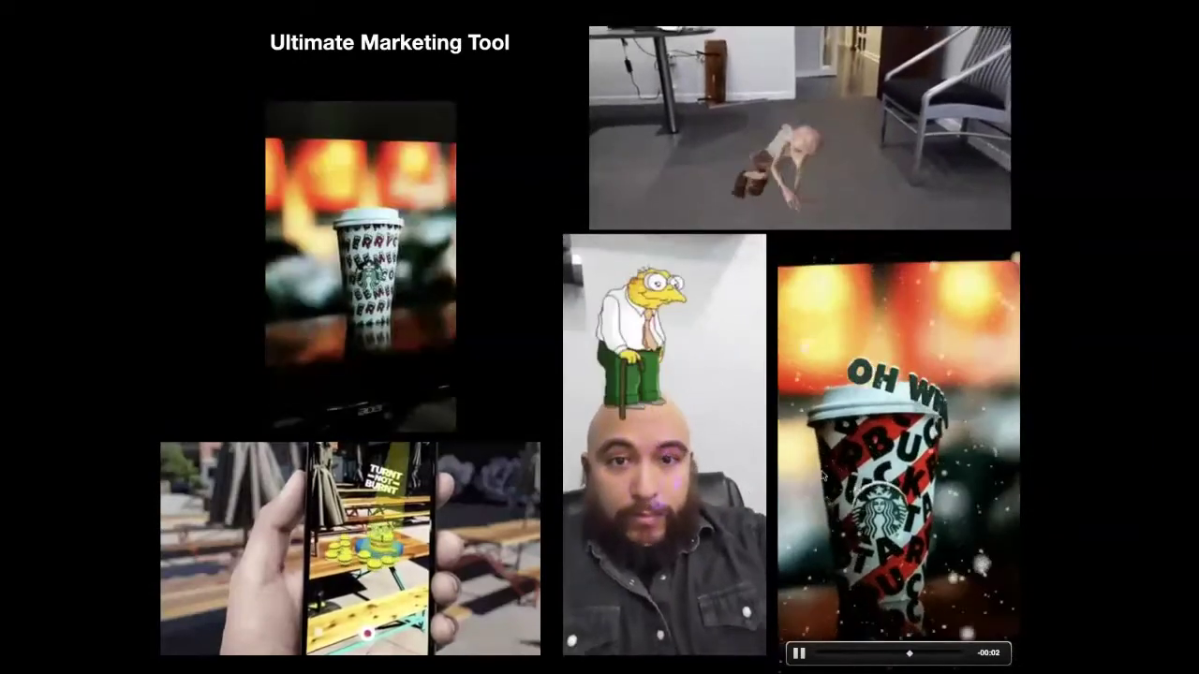
{"action": "mouse_move", "coordinate": [848, 179]}
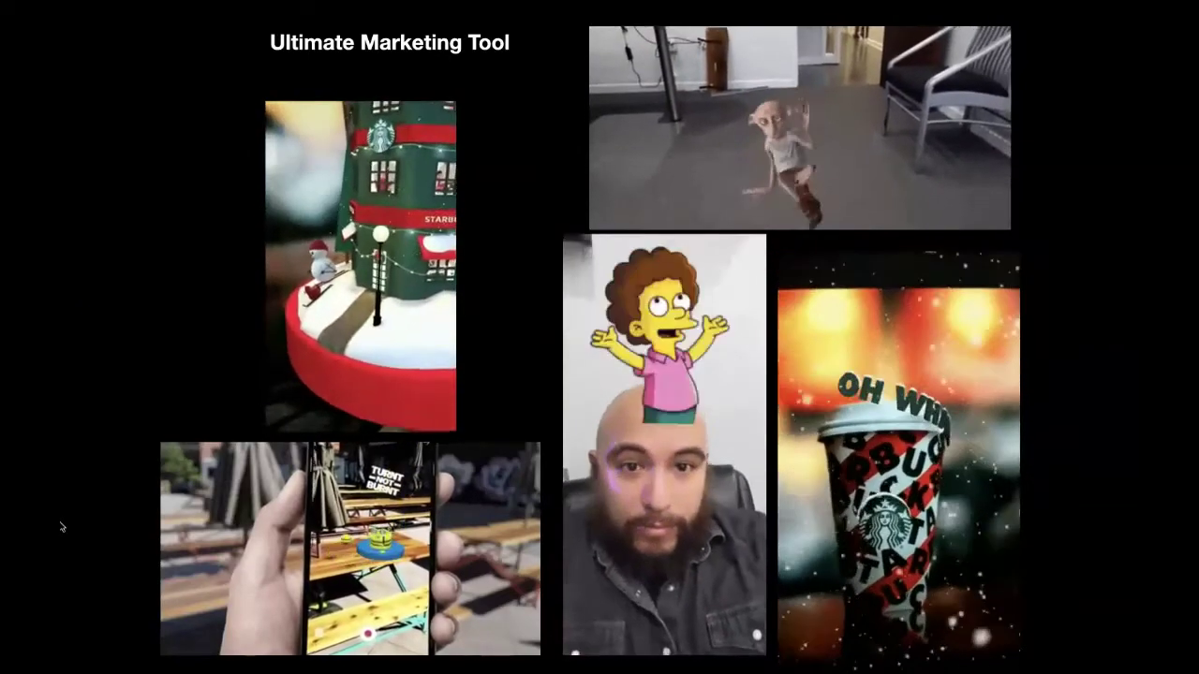
{"action": "key", "text": "Right"}
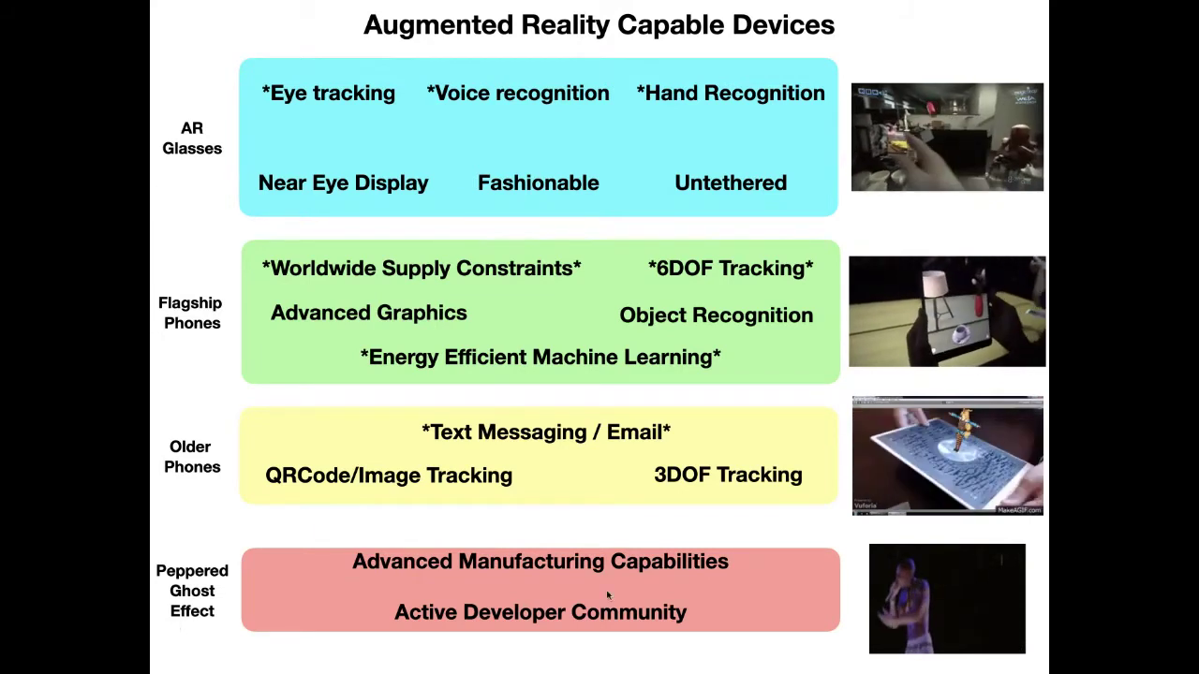
{"action": "mouse_move", "coordinate": [918, 600]}
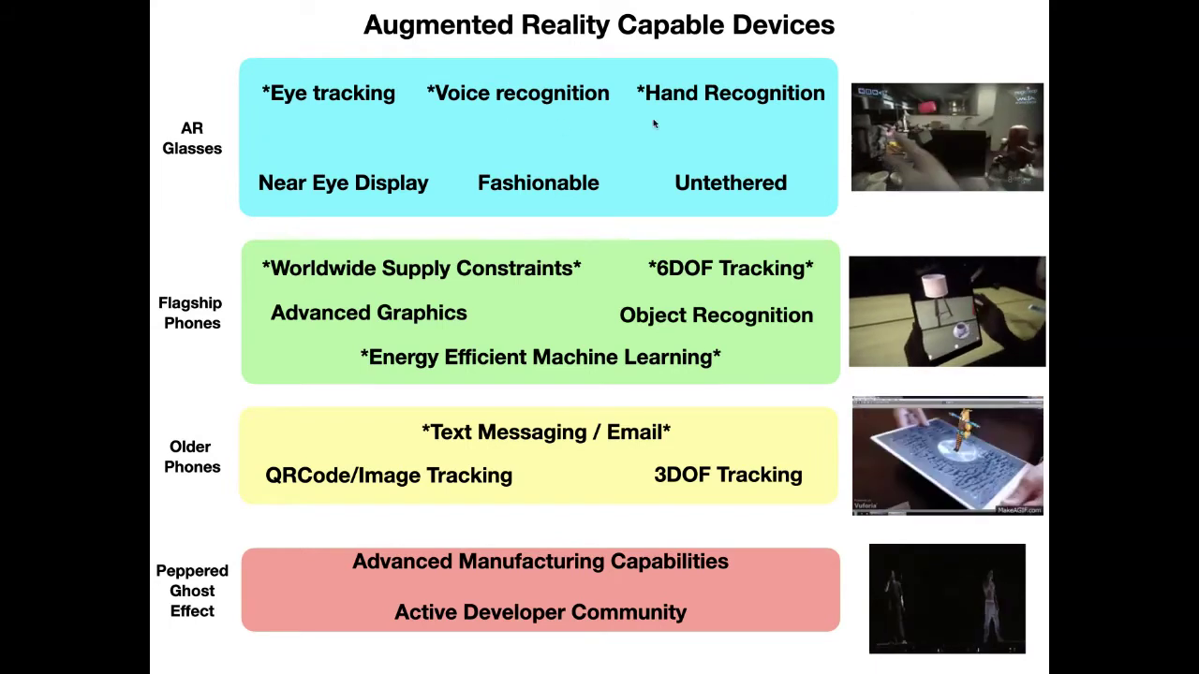
- Advance to the slide of blue icons, including heart, wheat, controller and telescope, circling a globe
{"action": "mouse_move", "coordinate": [995, 221]}
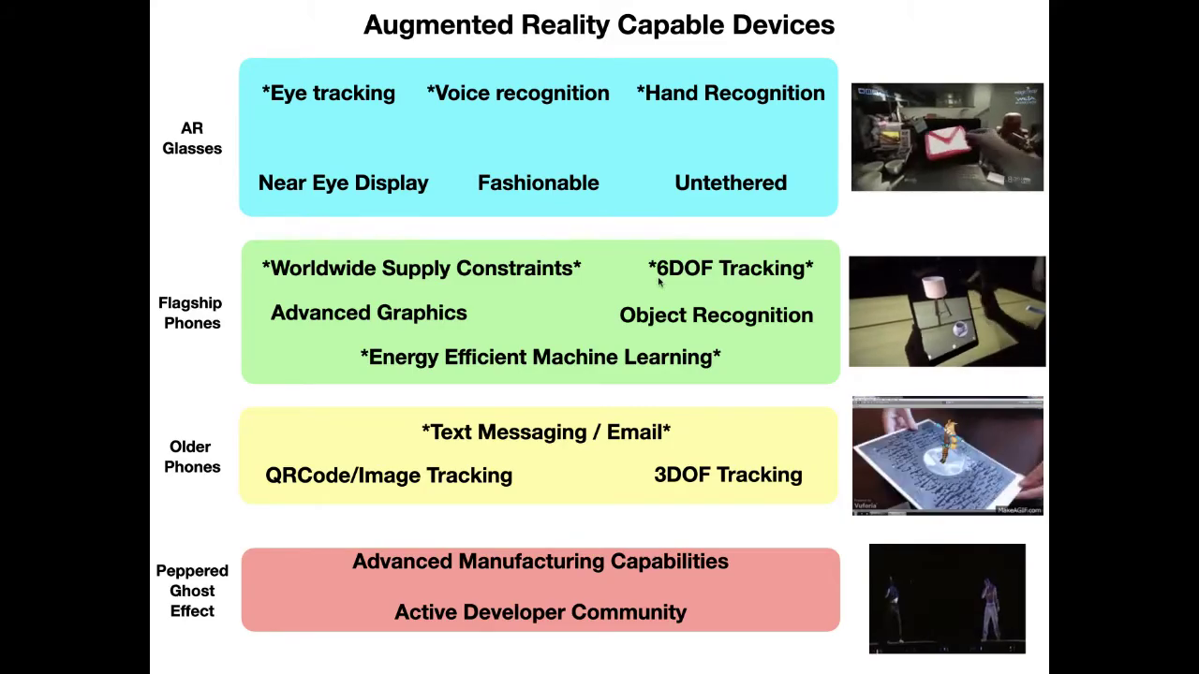
{"action": "key", "text": "Right"}
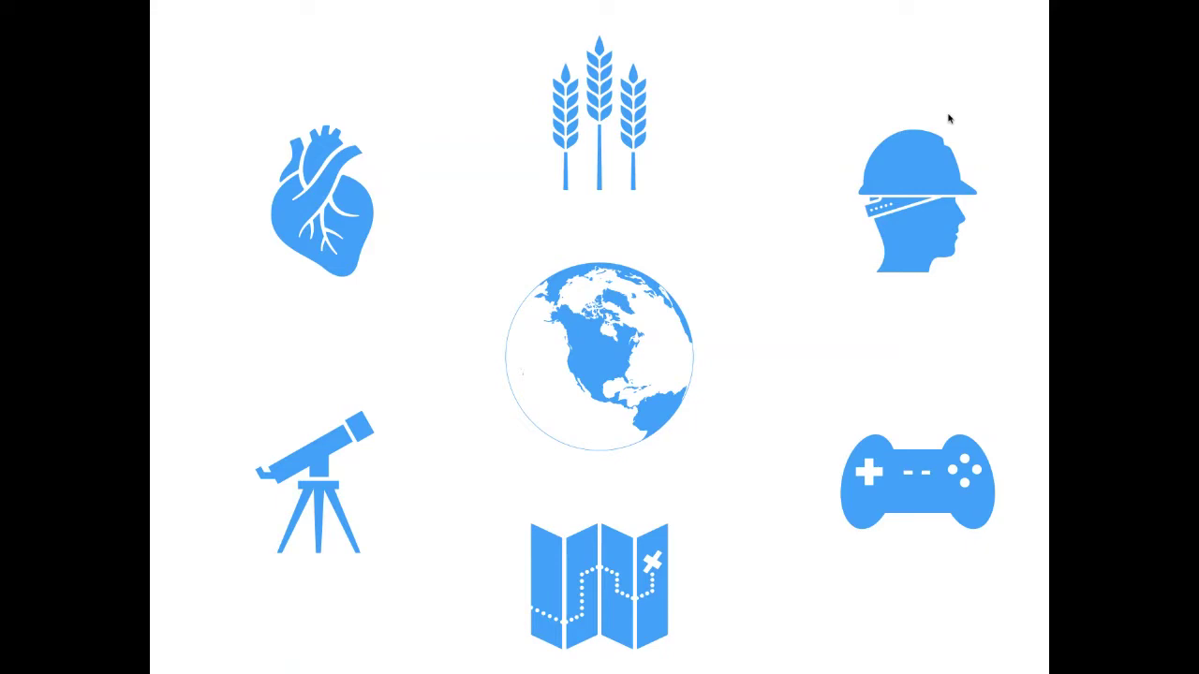
- Advance through the AR video slide to the Spark AR and Blender 'No prior experience required' slide
{"action": "key", "text": "Right"}
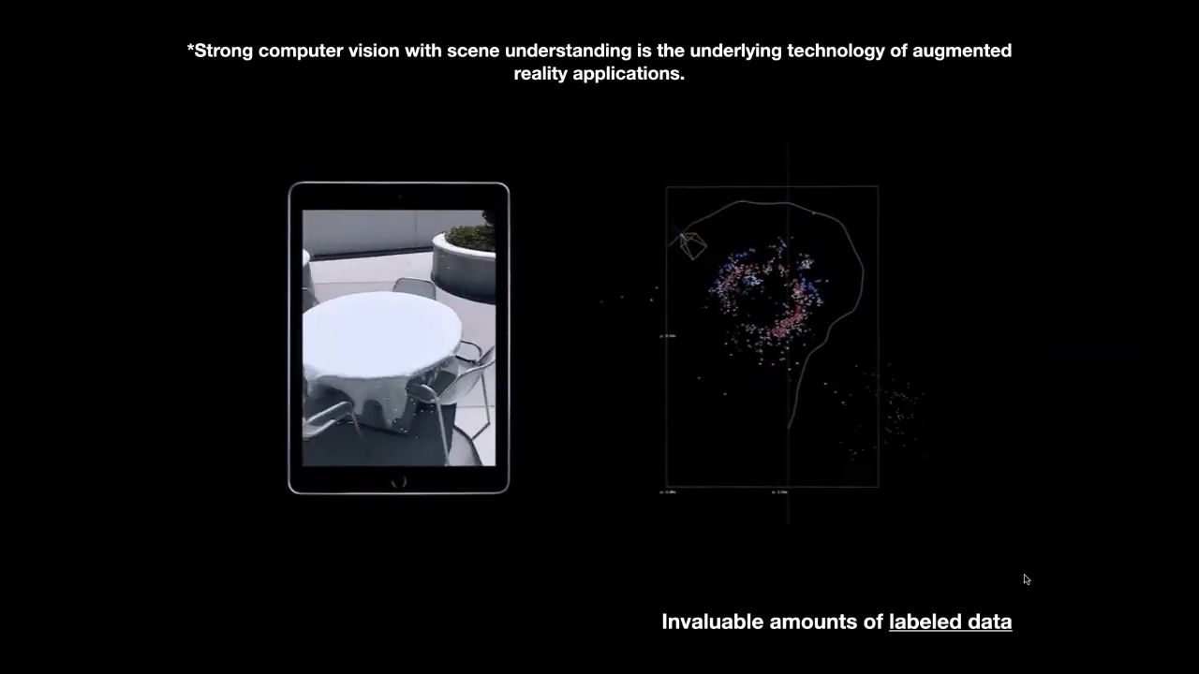
{"action": "key", "text": "Right"}
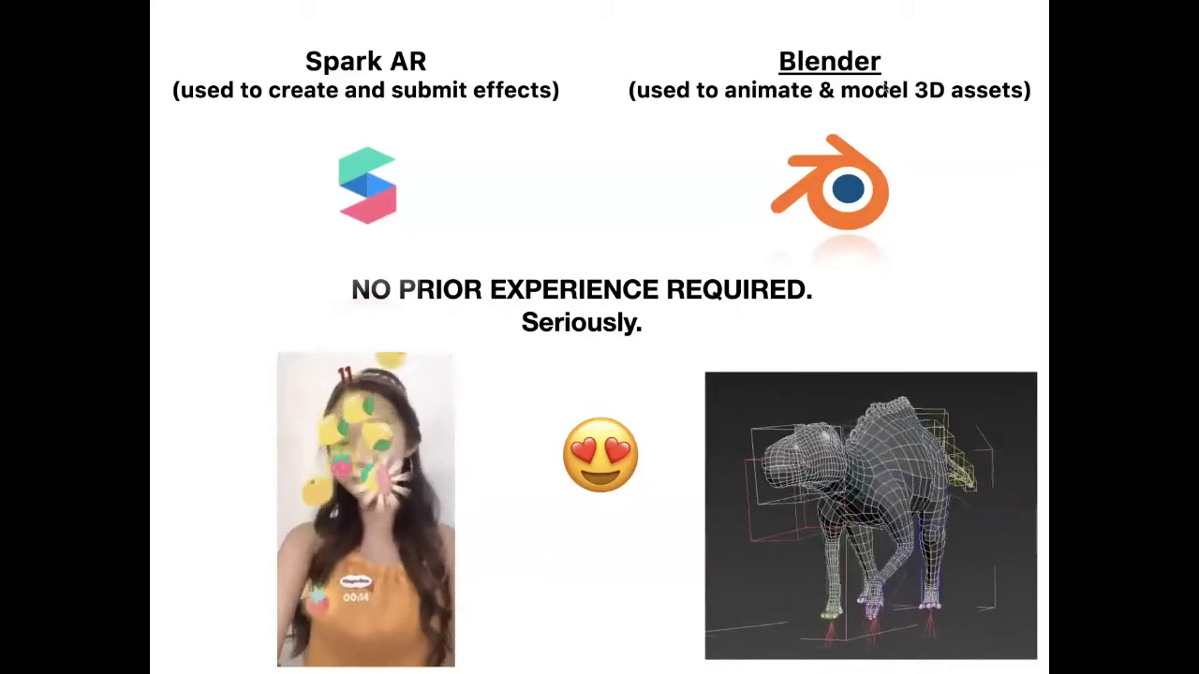
- Advance to the 'Interesting Links' slide, exit the slideshow, and switch to Safari's CGTrader dashboard
{"action": "mouse_move", "coordinate": [1025, 599]}
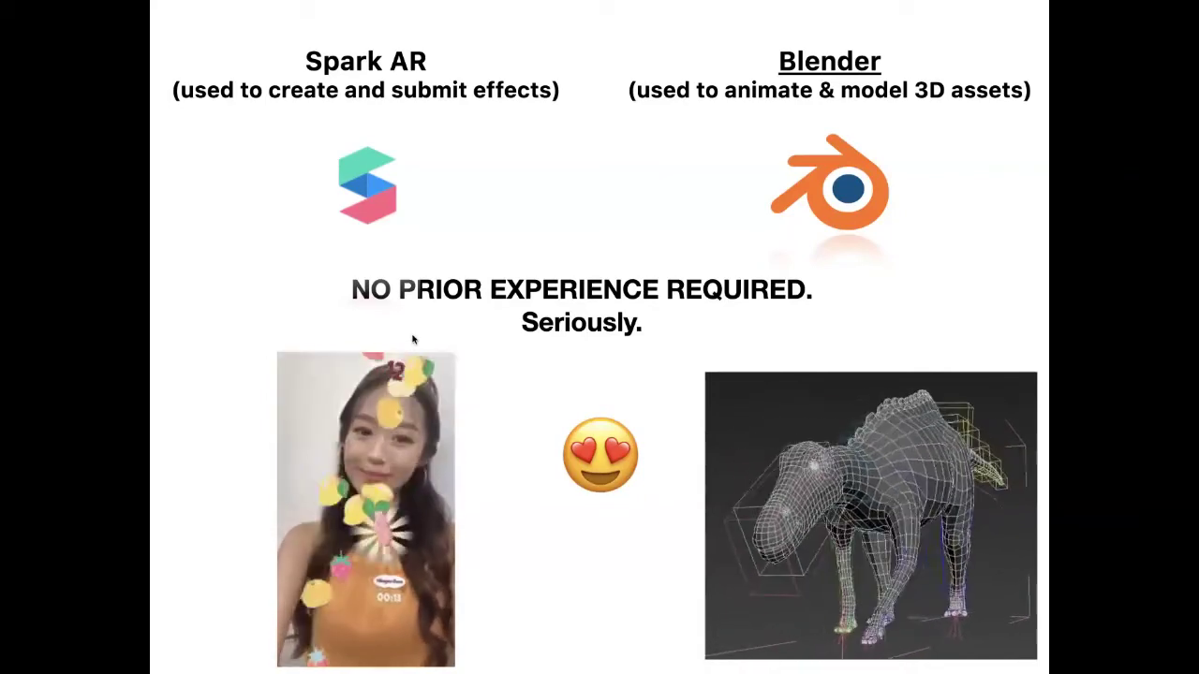
{"action": "mouse_move", "coordinate": [412, 412]}
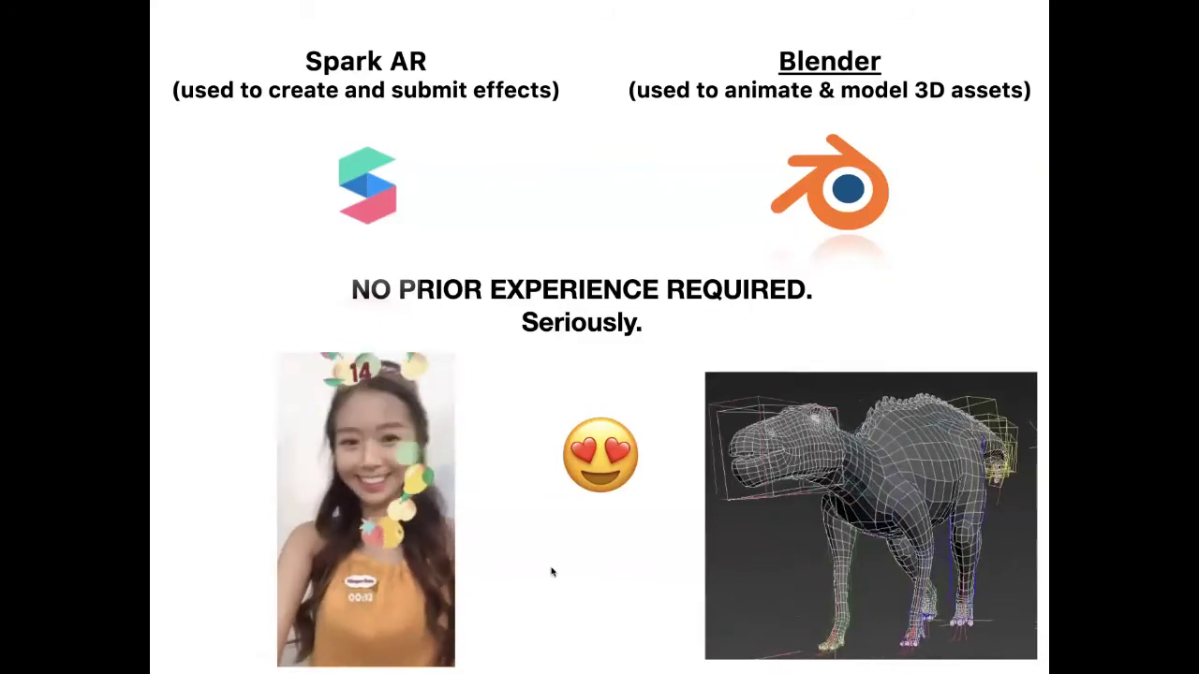
{"action": "key", "text": "Right"}
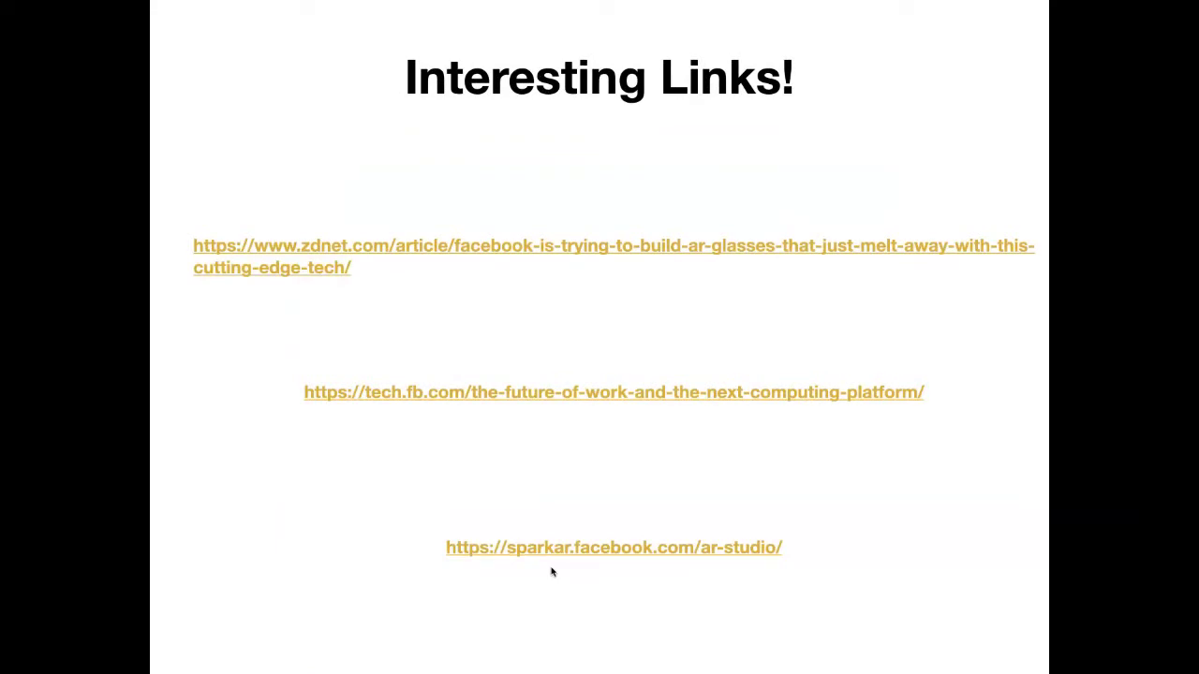
{"action": "key", "text": "Escape"}
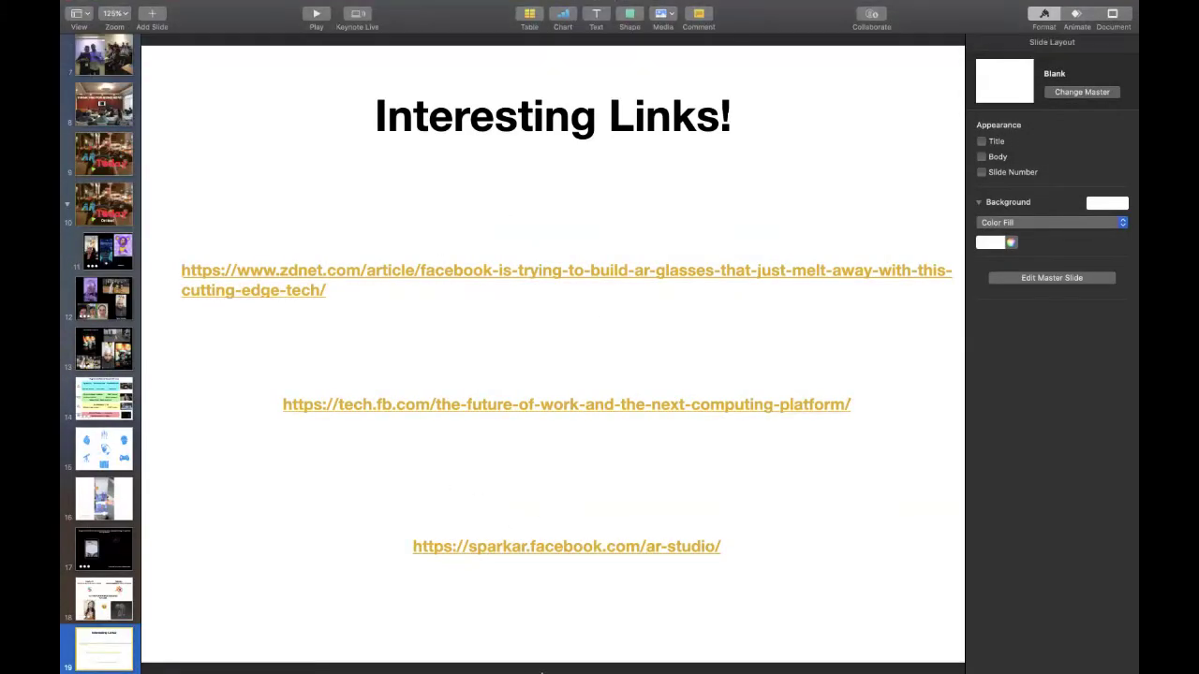
{"action": "mouse_move", "coordinate": [506, 656]}
{"action": "left_click", "coordinate": [412, 648]}
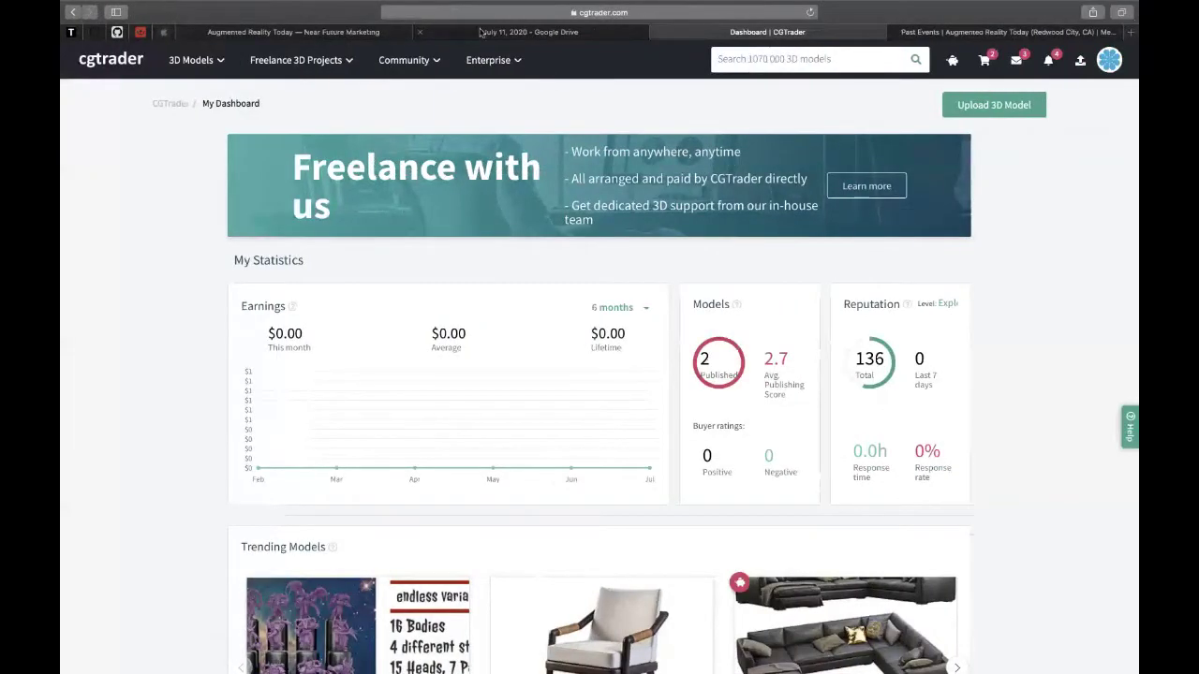
- In the Augmented Reality Today tab, load the Near Future Marketing website
{"action": "left_click", "coordinate": [307, 32]}
{"action": "left_click", "coordinate": [533, 12]}
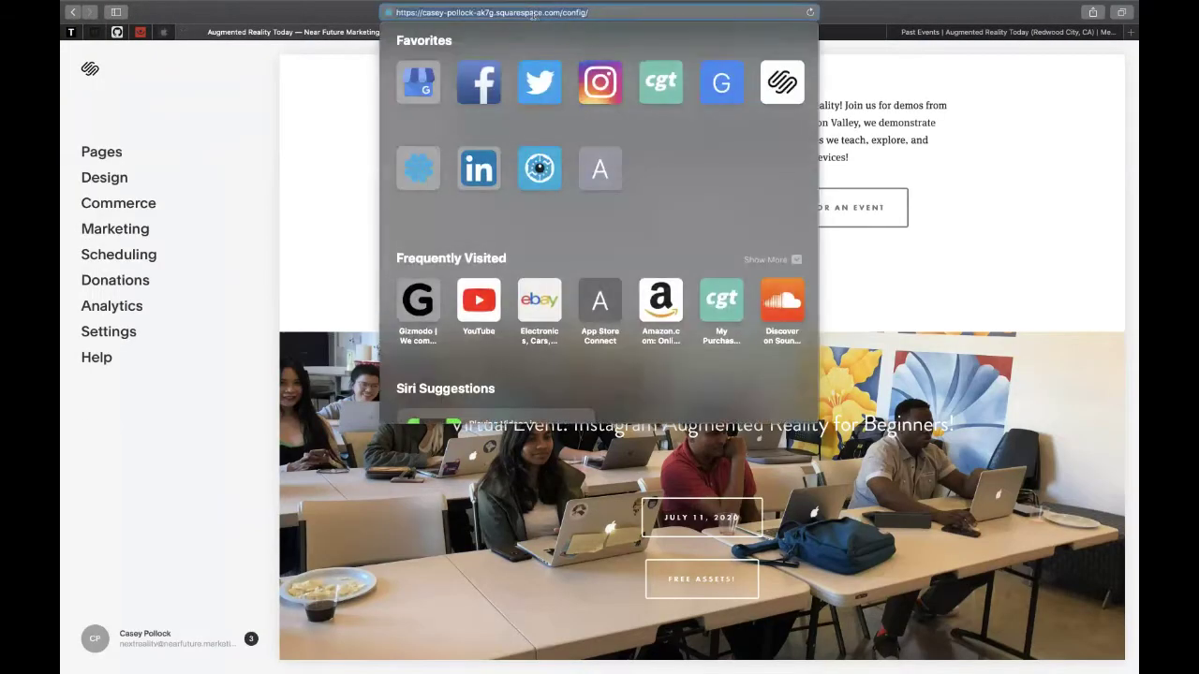
{"action": "type", "text": "nearfuture.marketing"}
{"action": "key", "text": "Return"}
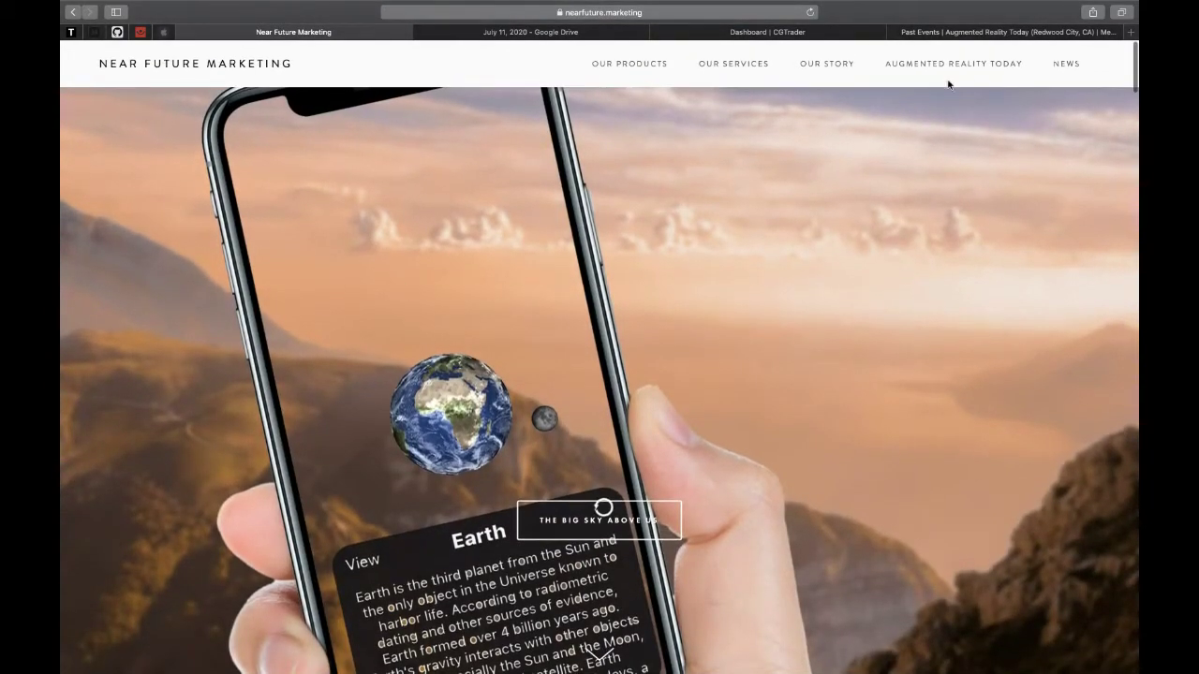
- Open the Augmented Reality Today page and its July 11, 2020 free-assets Drive folder
{"action": "left_click", "coordinate": [940, 71]}
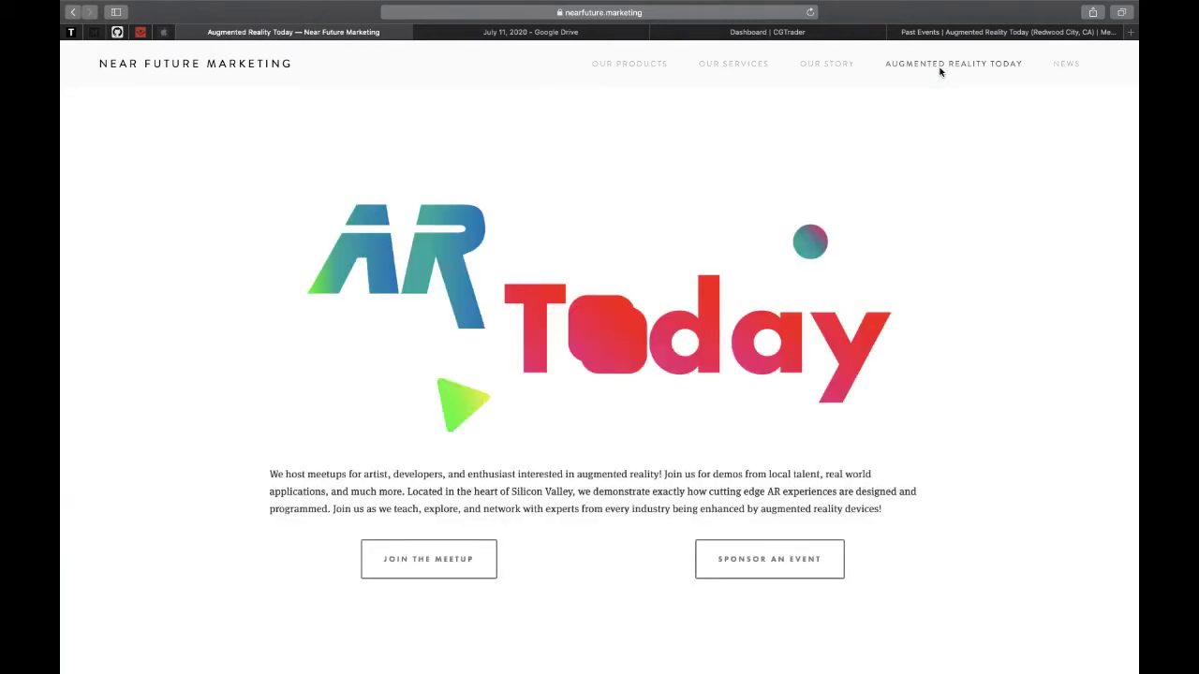
{"action": "scroll", "coordinate": [940, 72], "scroll_direction": "down", "scroll_amount": 5}
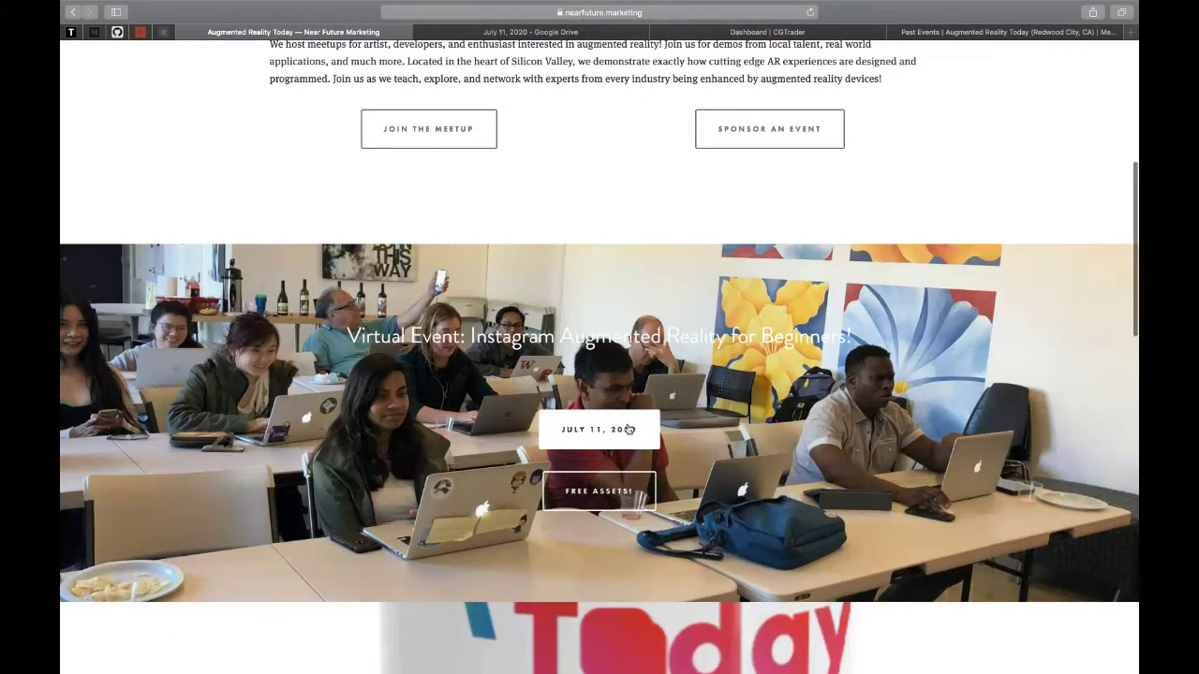
{"action": "left_click", "coordinate": [621, 508]}
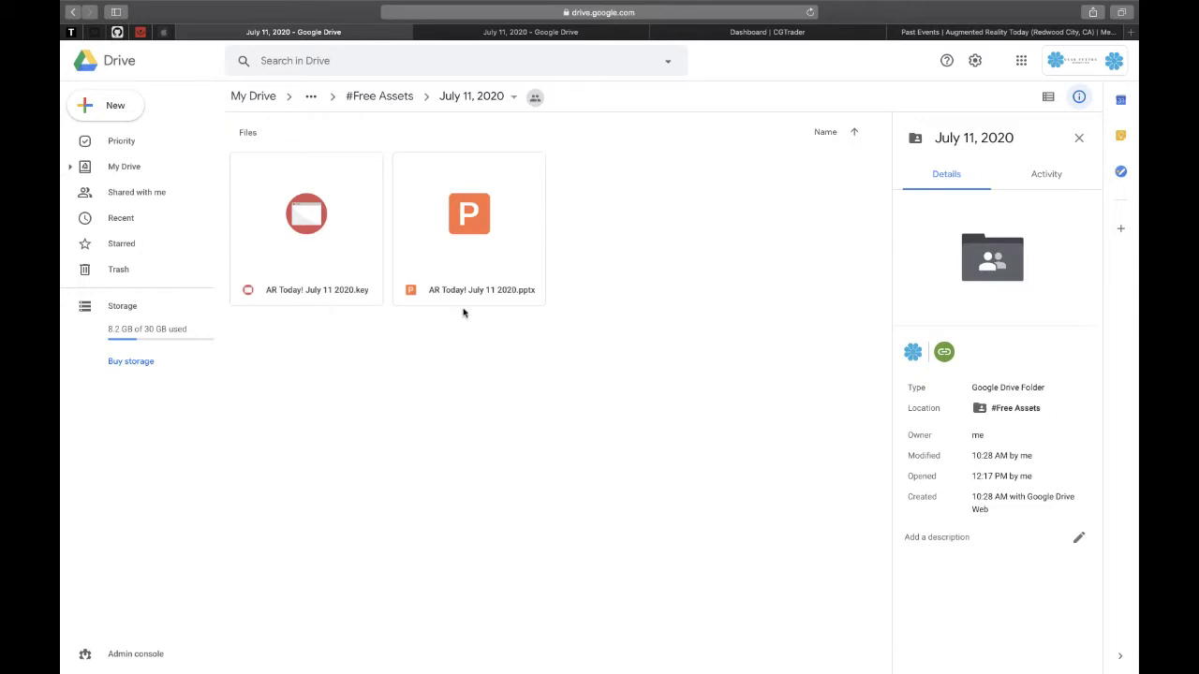
- Check the July 11, 2020 Drive tabs, then load nearfuture.marketing in the first tab
{"action": "left_click", "coordinate": [529, 32]}
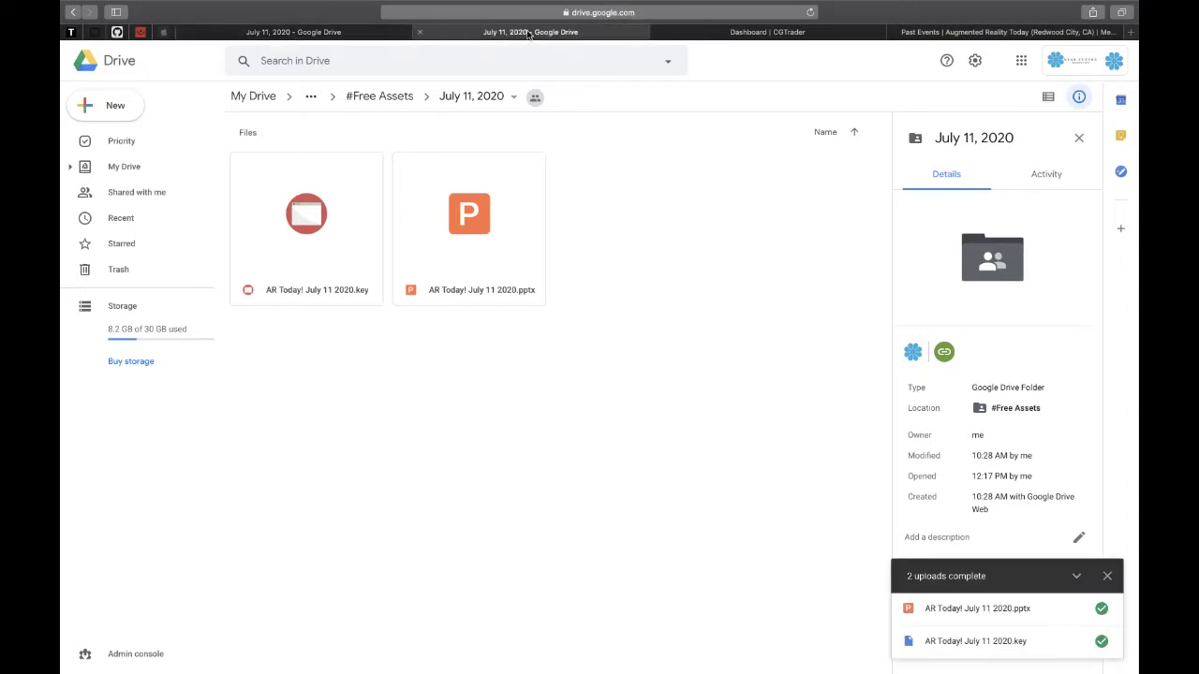
{"action": "left_click", "coordinate": [296, 32]}
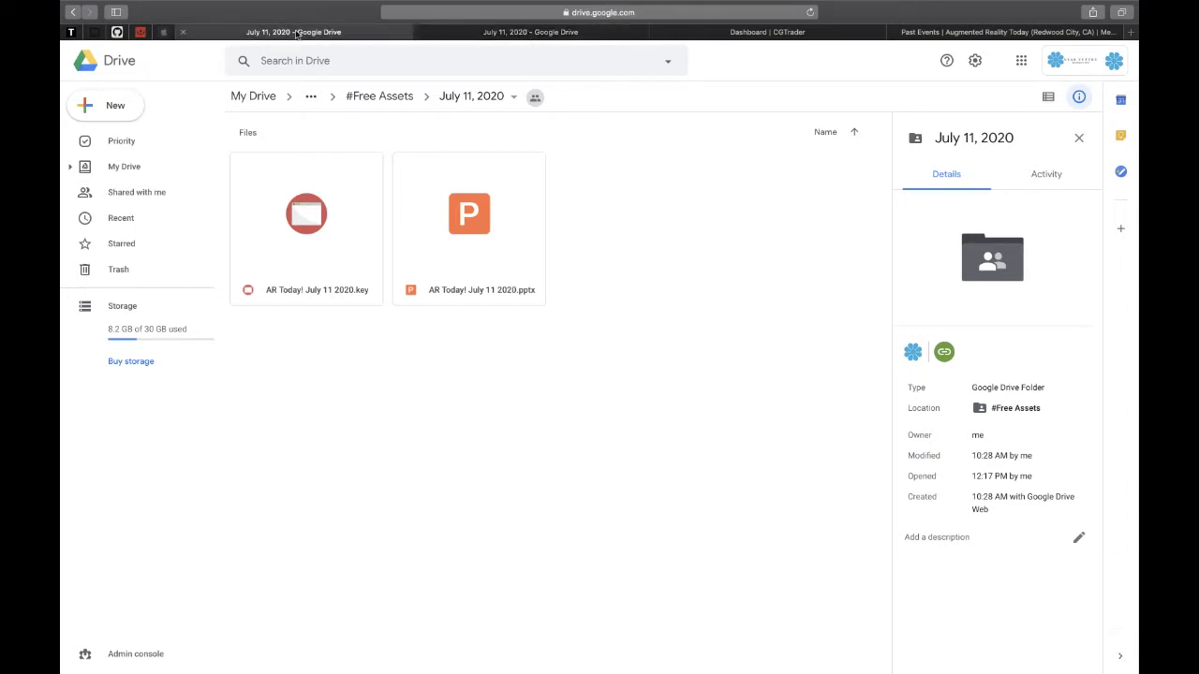
{"action": "left_click", "coordinate": [504, 11]}
{"action": "type", "text": "nearfuture.marketing"}
{"action": "key", "text": "Return"}
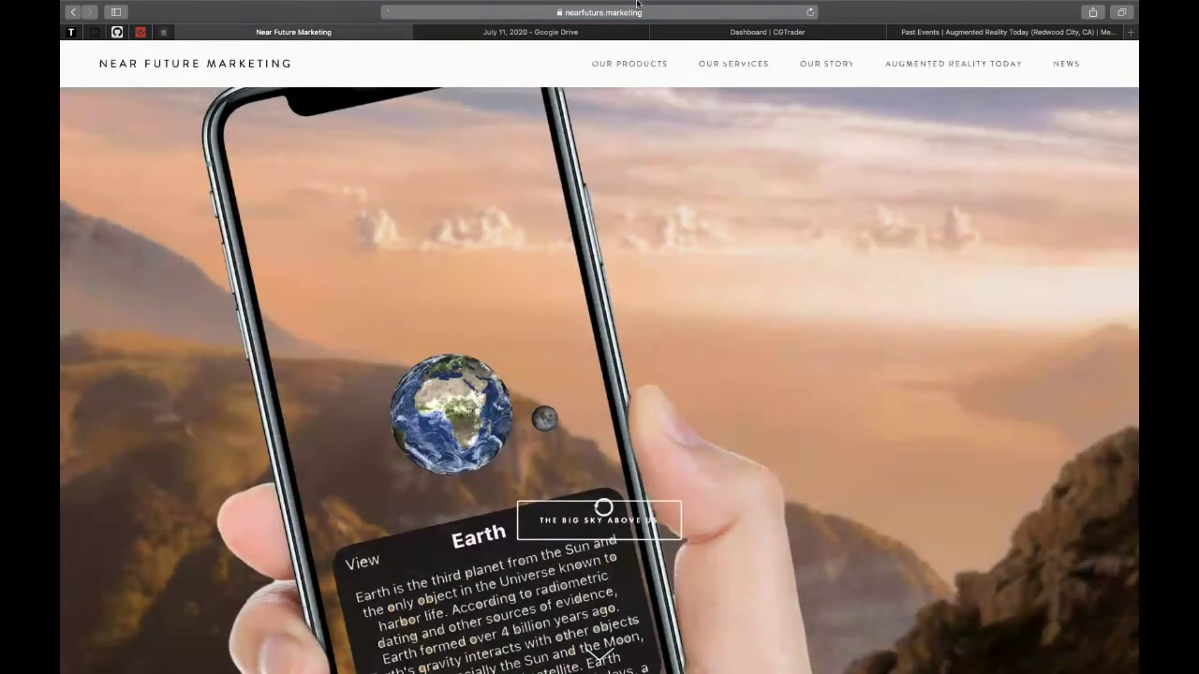
- Close the full-screen Safari and Calendar windows and minimise the Teams live event
{"action": "mouse_move", "coordinate": [637, 5]}
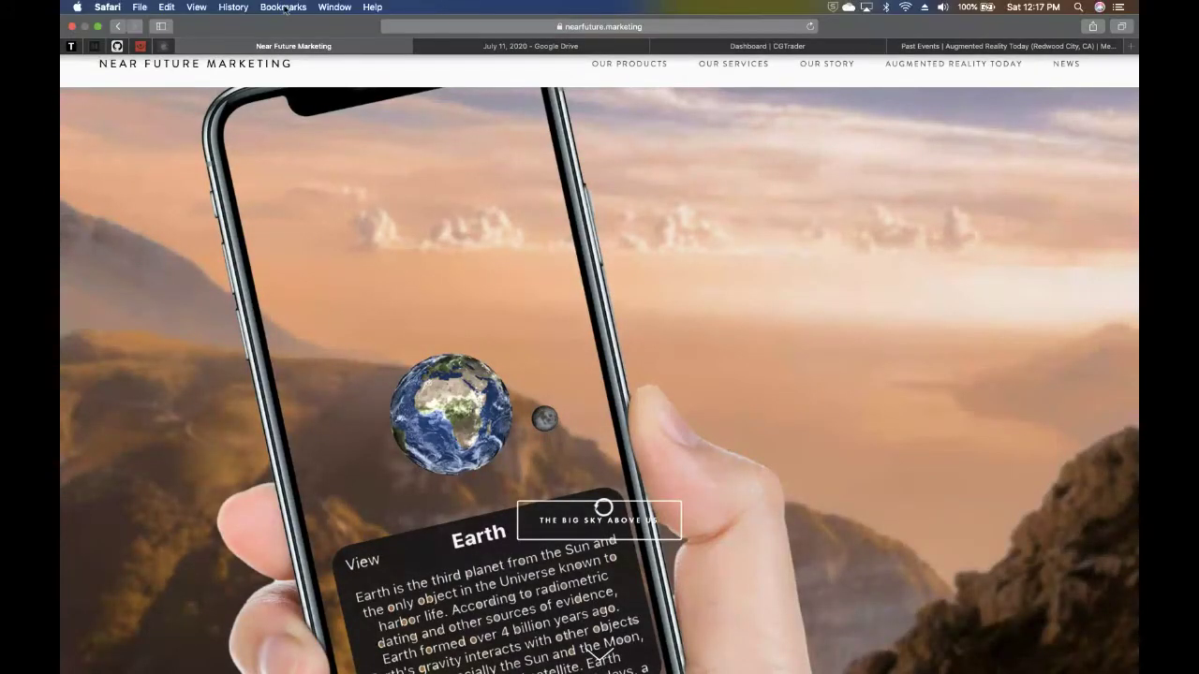
{"action": "left_click", "coordinate": [70, 28]}
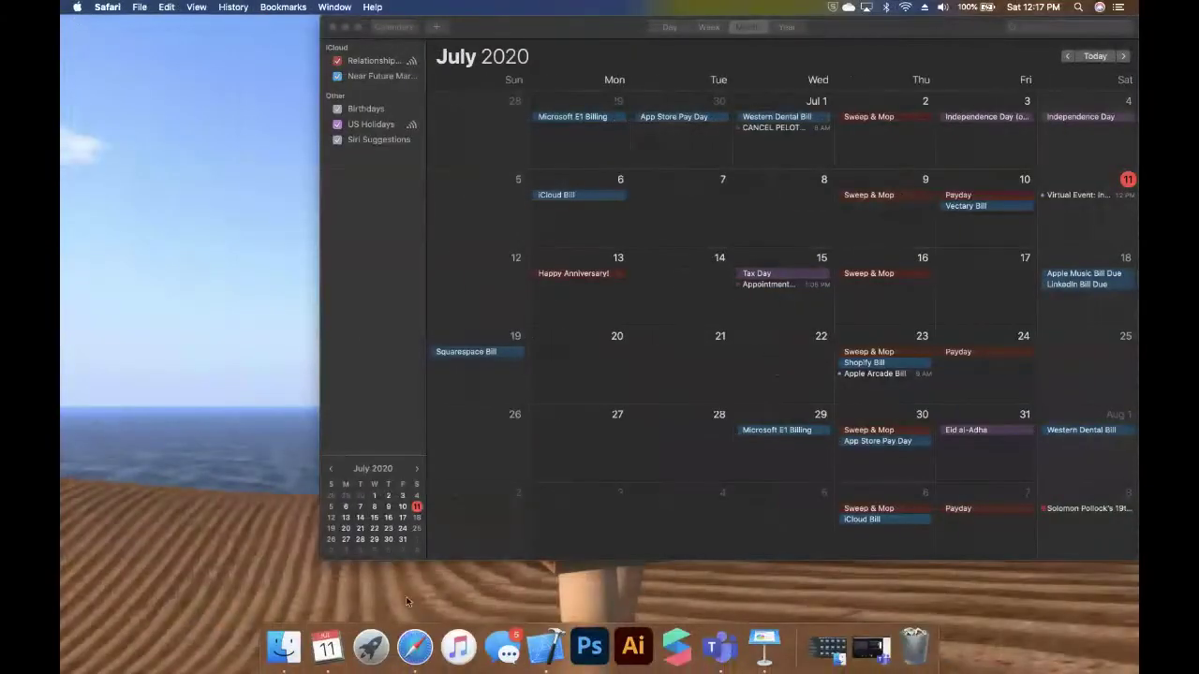
{"action": "left_click", "coordinate": [333, 28]}
{"action": "key", "text": "super+Tab"}
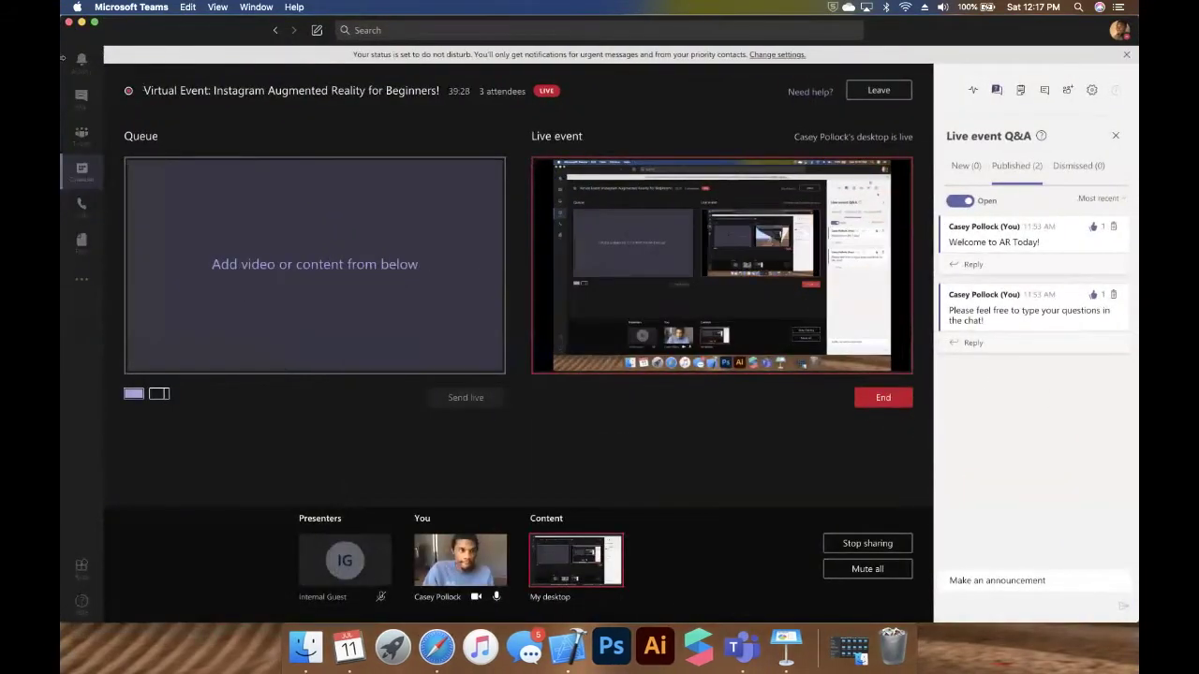
{"action": "left_click", "coordinate": [81, 21]}
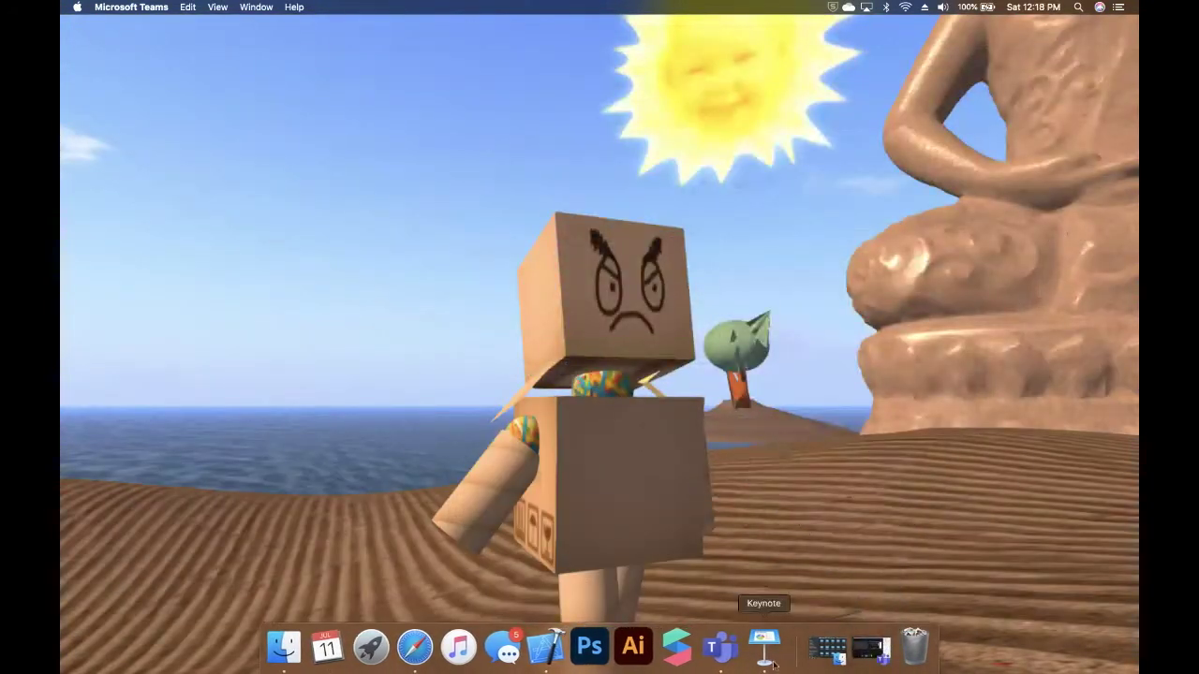
- Bring Safari back full screen showing Near Future Marketing, with the address bar selected
{"action": "left_click", "coordinate": [417, 646]}
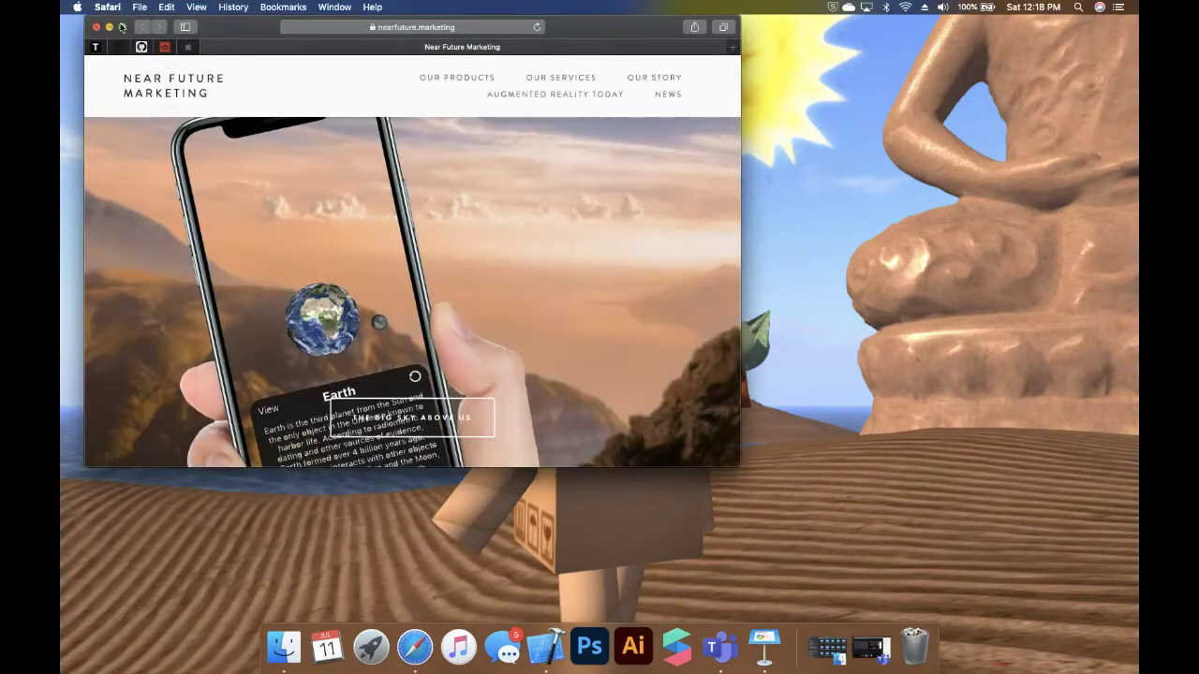
{"action": "left_click", "coordinate": [121, 26]}
{"action": "left_click", "coordinate": [599, 17]}
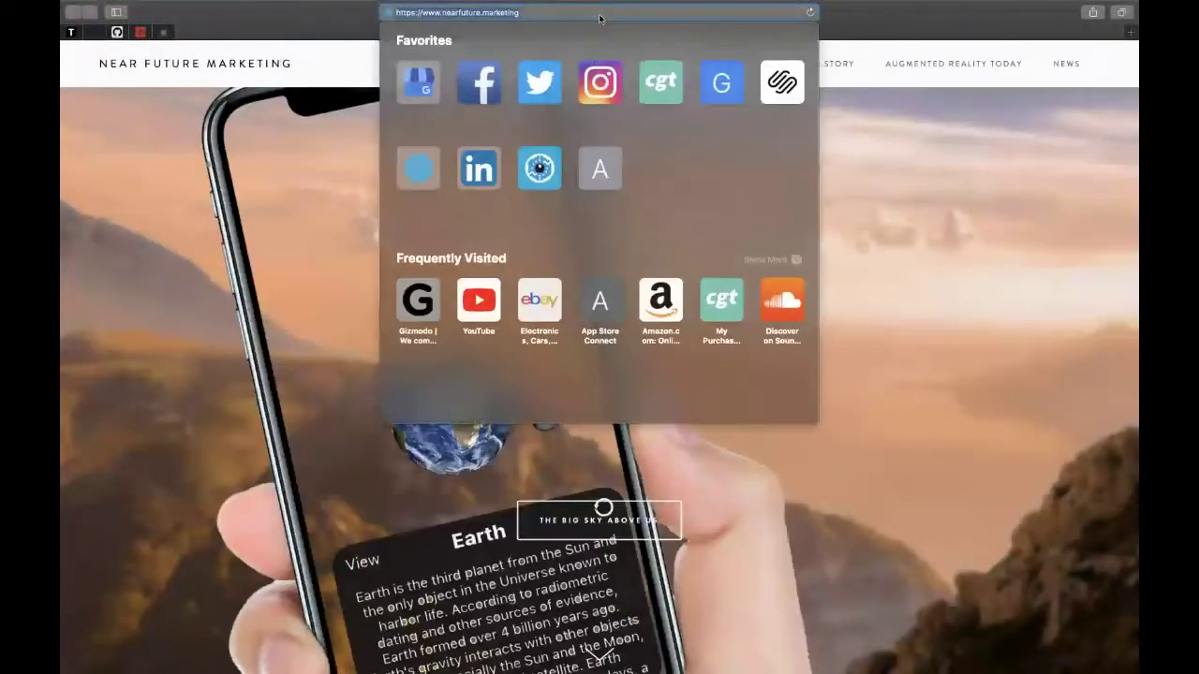
- Go to sparkar.facebook.com via autocomplete and scroll through the homepage's AR creation and learning sections
{"action": "type", "text": "sparkar.facebook.com"}
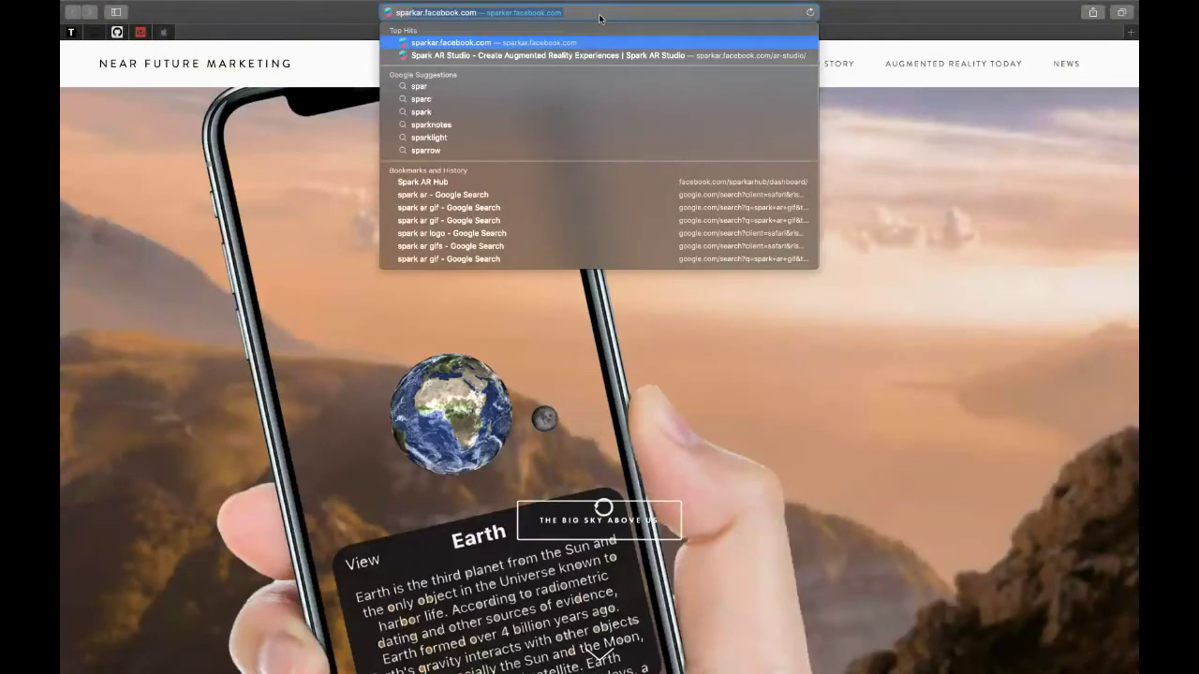
{"action": "key", "text": "Return"}
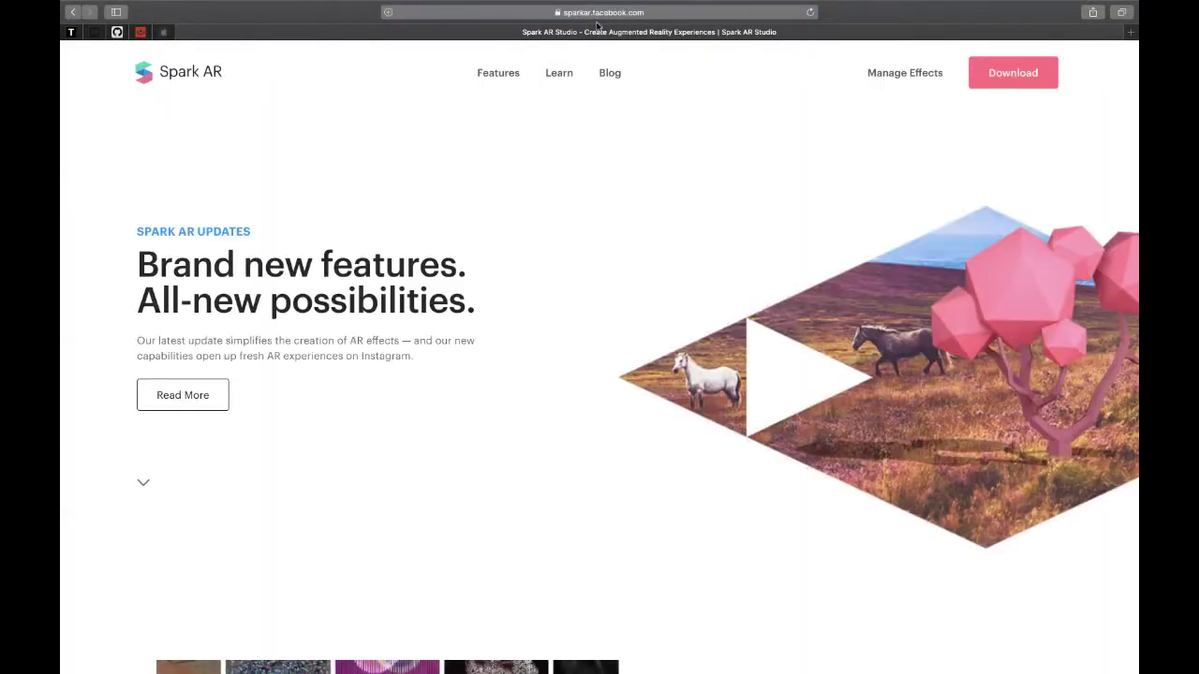
{"action": "scroll", "coordinate": [566, 206], "scroll_direction": "down", "scroll_amount": 5}
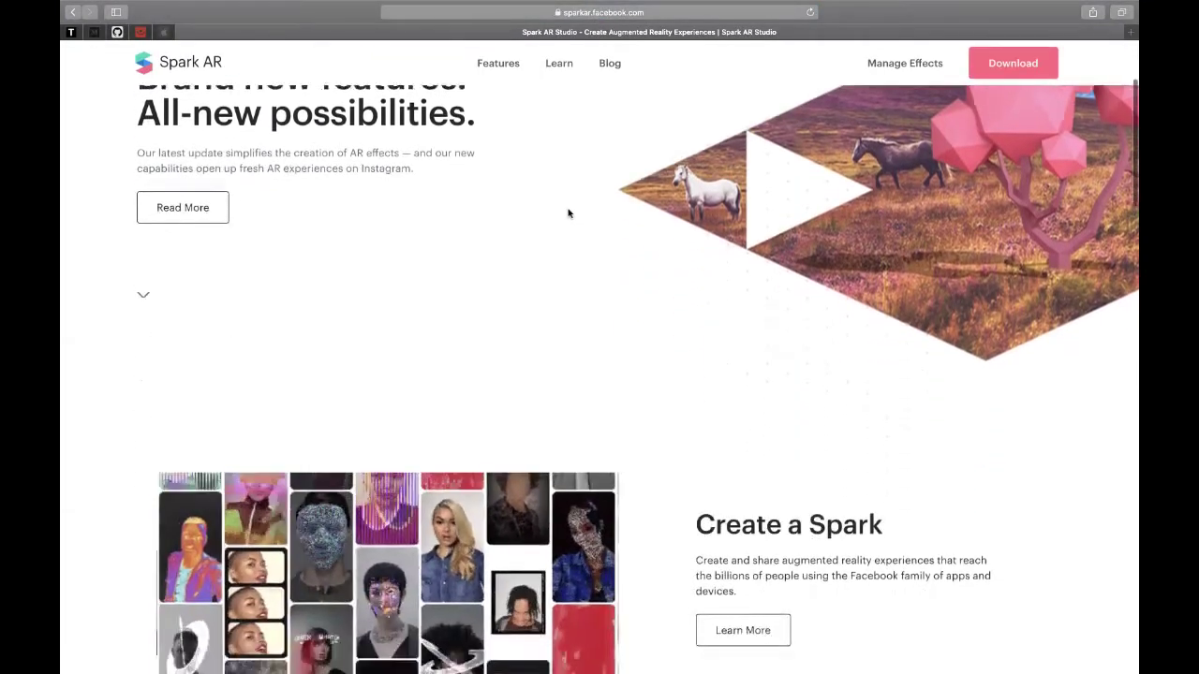
{"action": "scroll", "coordinate": [568, 214], "scroll_direction": "down", "scroll_amount": 15}
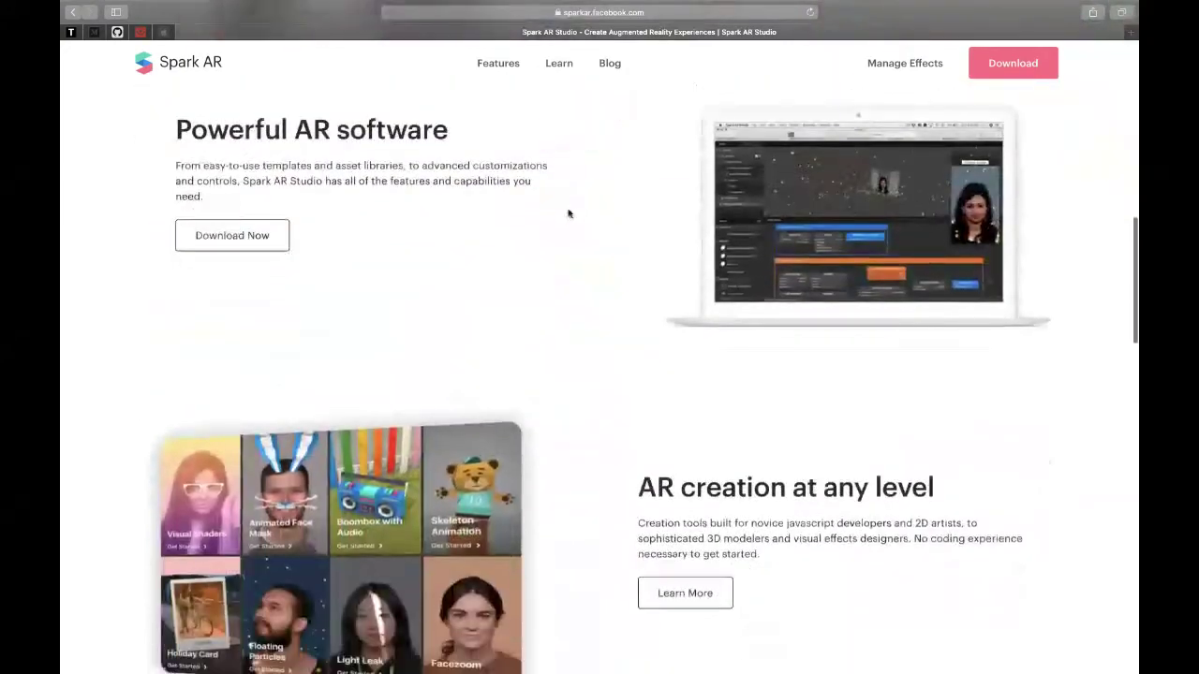
{"action": "scroll", "coordinate": [568, 214], "scroll_direction": "down", "scroll_amount": 2}
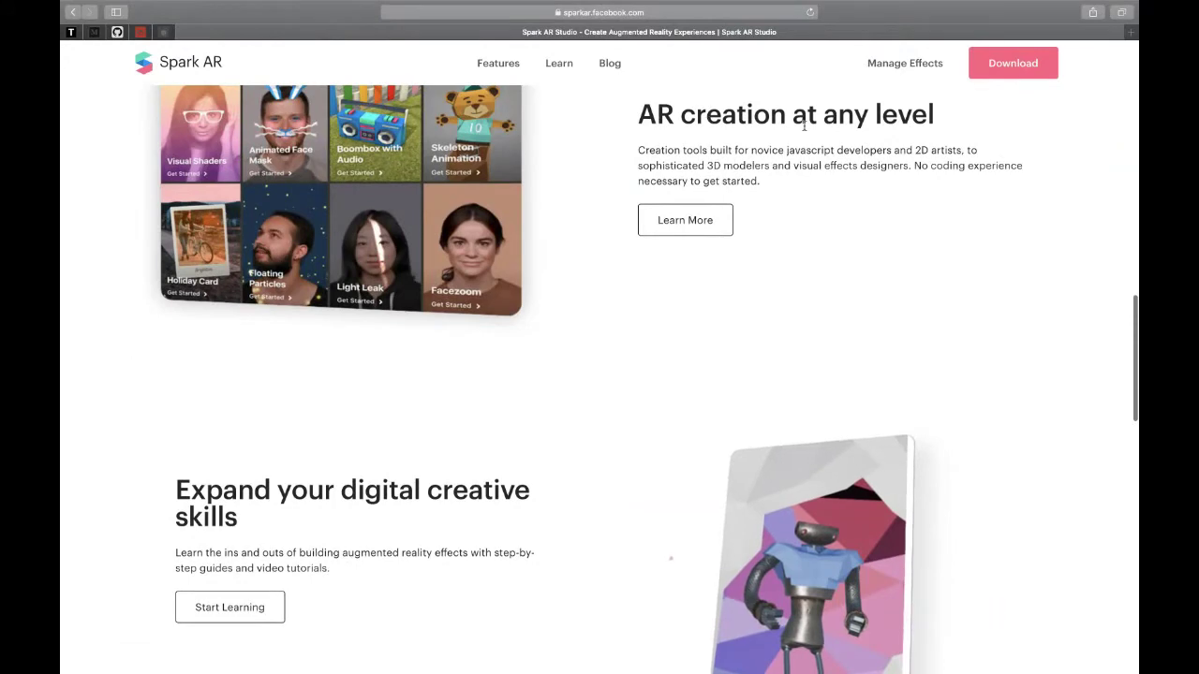
{"action": "scroll", "coordinate": [697, 250], "scroll_direction": "down", "scroll_amount": 5}
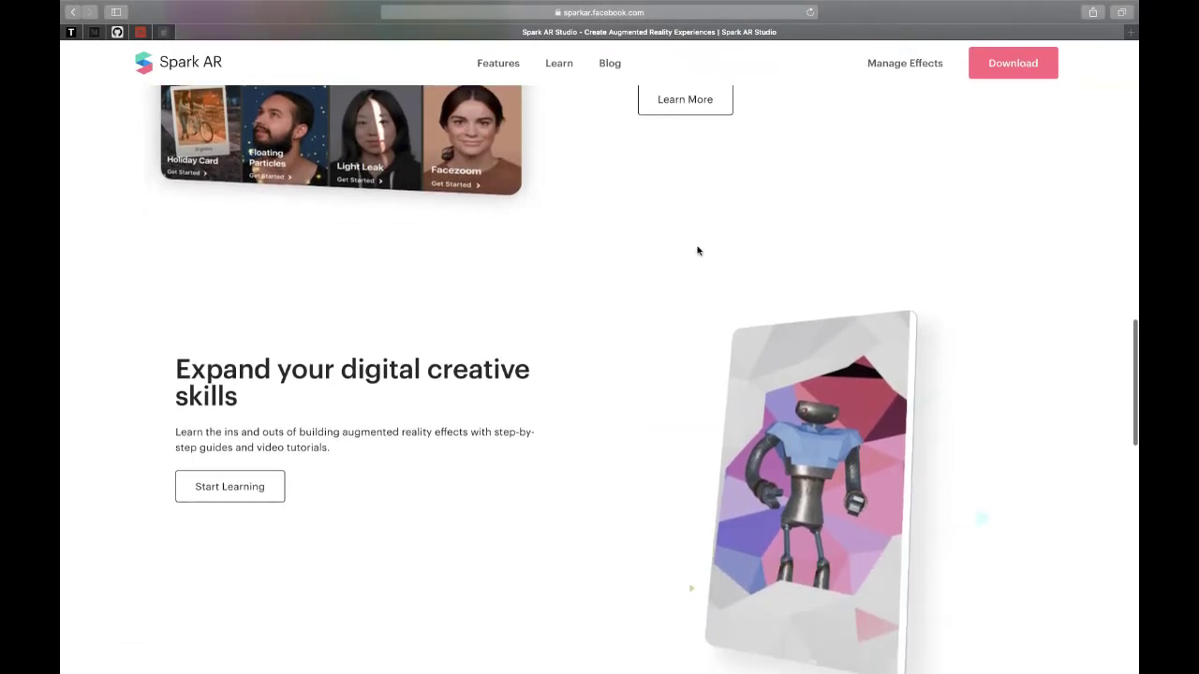
{"action": "scroll", "coordinate": [697, 250], "scroll_direction": "down", "scroll_amount": 8}
{"action": "scroll", "coordinate": [697, 250], "scroll_direction": "up", "scroll_amount": 11}
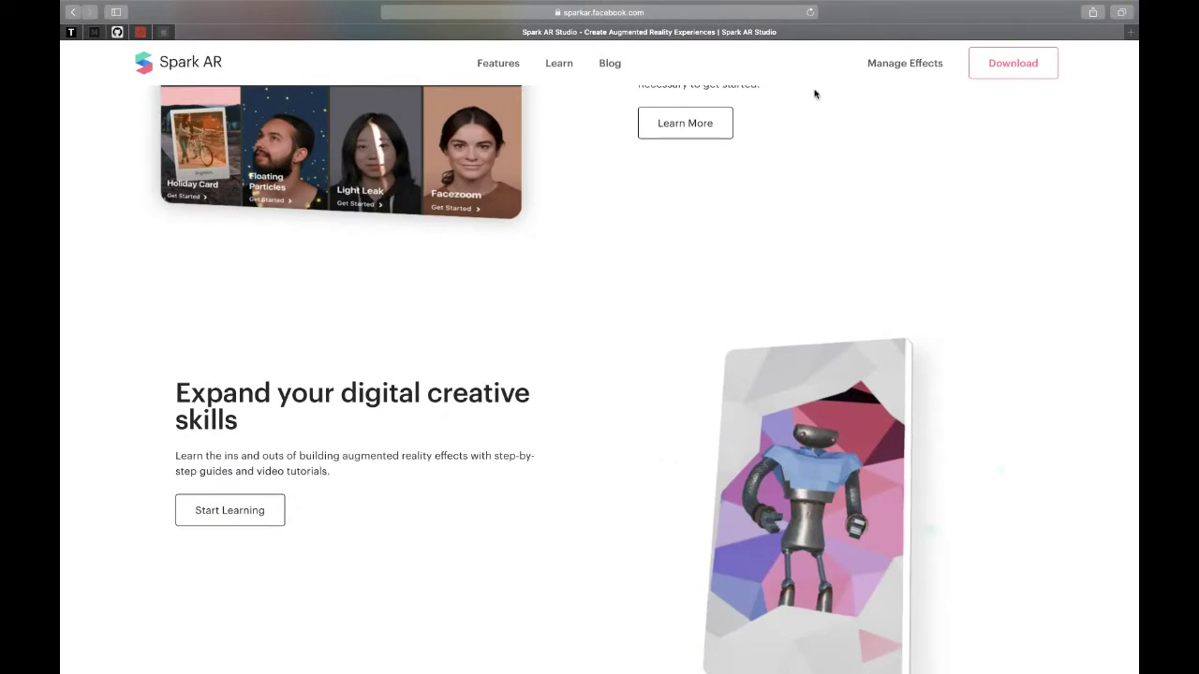
{"action": "mouse_move", "coordinate": [587, 654]}
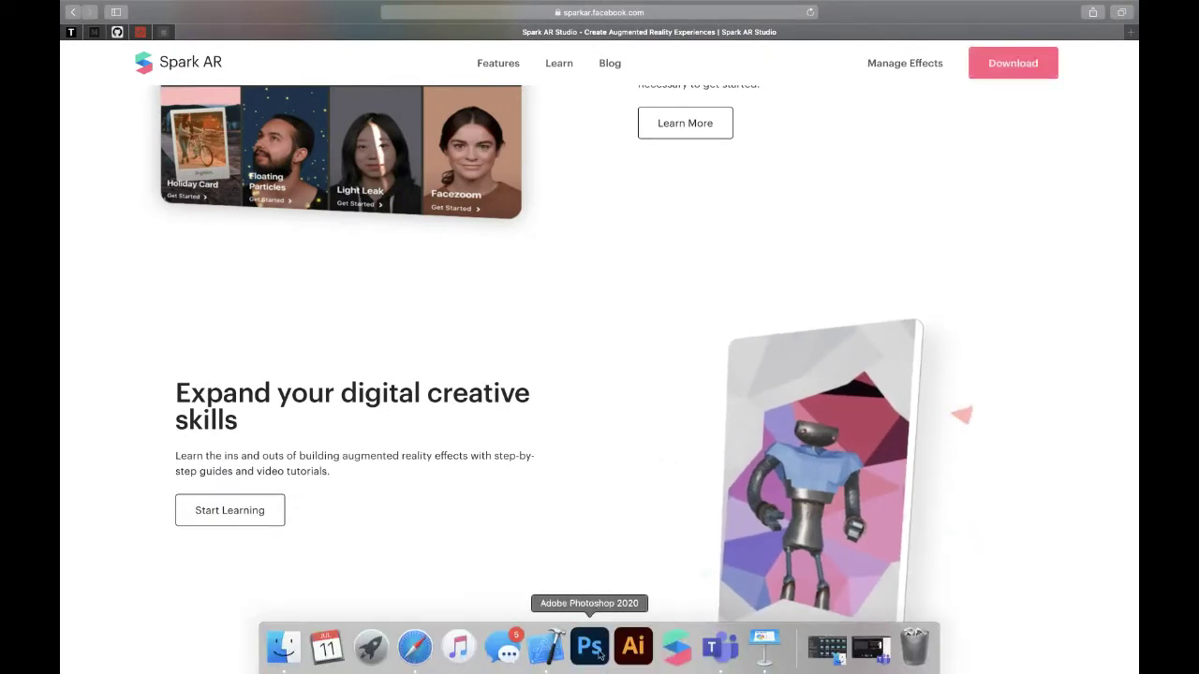
- Launch Spark AR Studio, turn off the Teams camera, and minimise Teams to show the Create New screen
{"action": "left_click", "coordinate": [676, 648]}
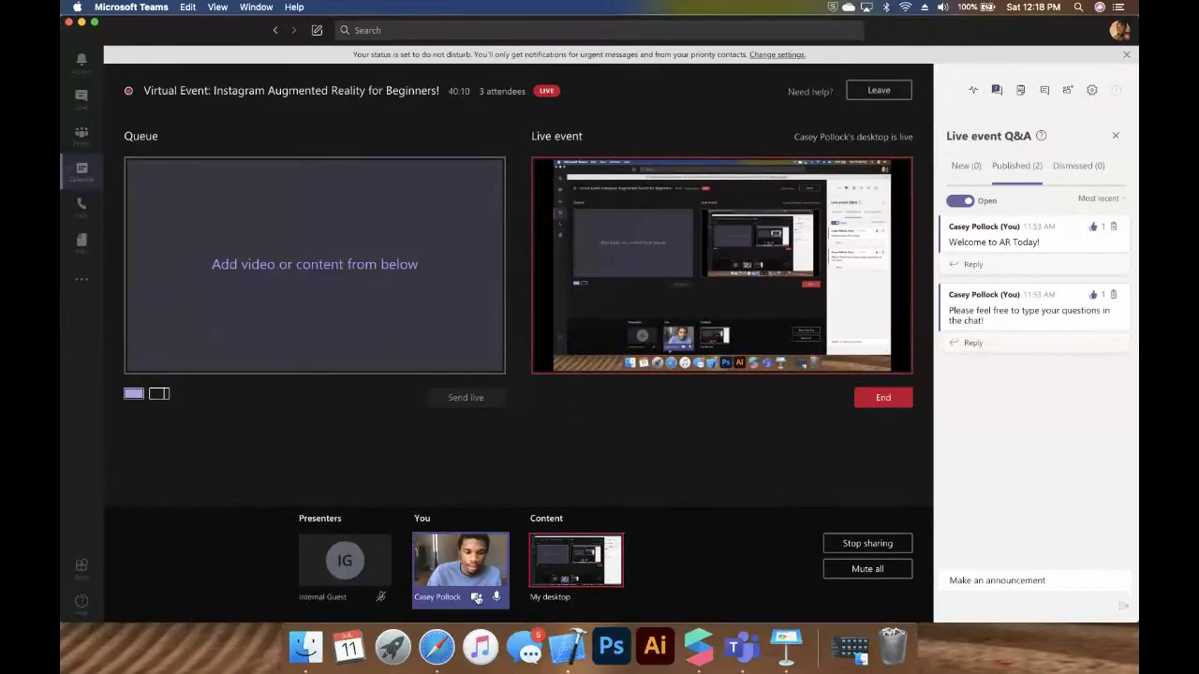
{"action": "left_click", "coordinate": [476, 598]}
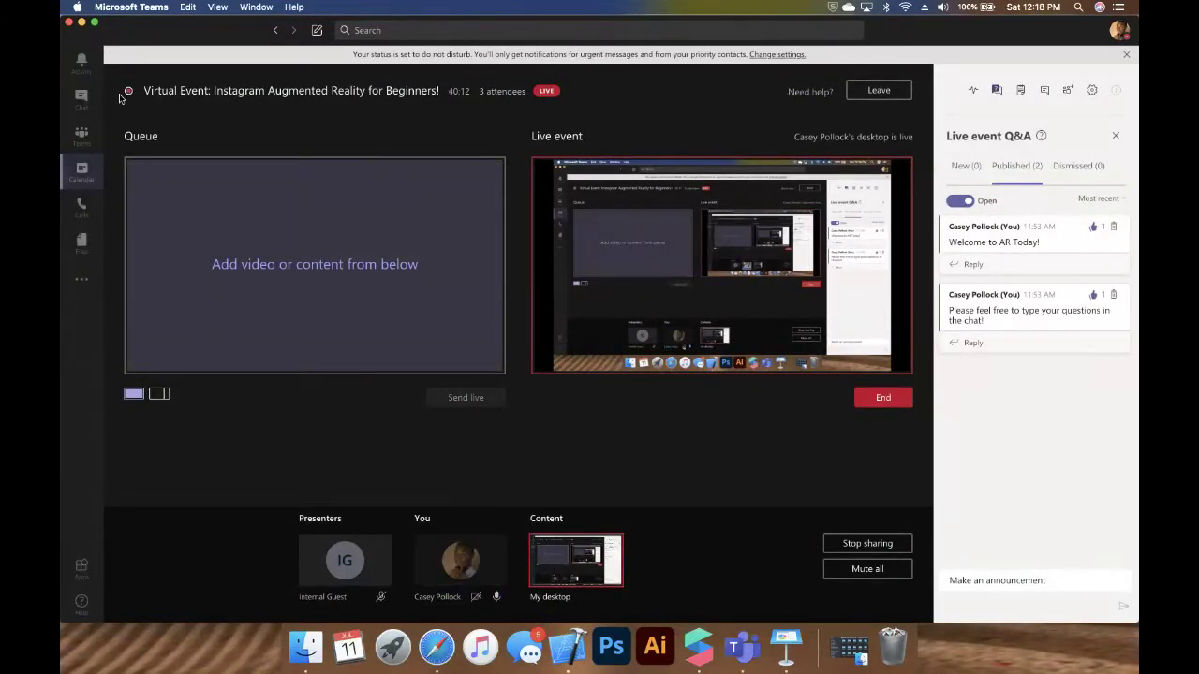
{"action": "left_click", "coordinate": [82, 22]}
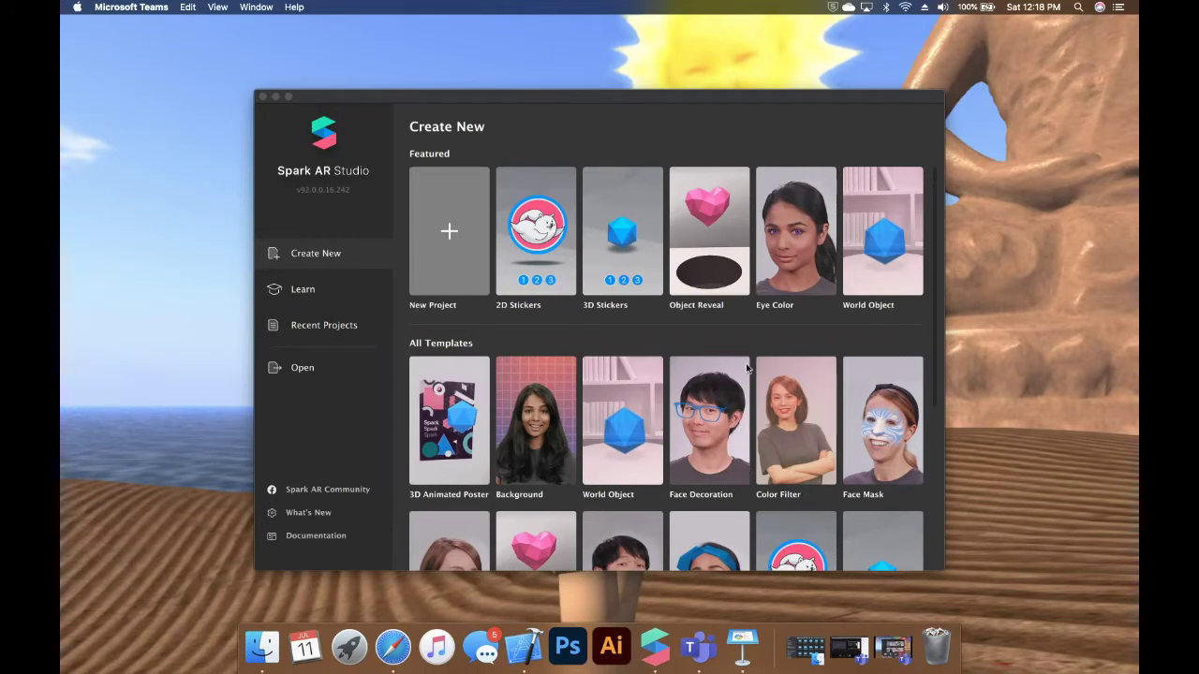
{"action": "scroll", "coordinate": [747, 368], "scroll_direction": "down", "scroll_amount": 3}
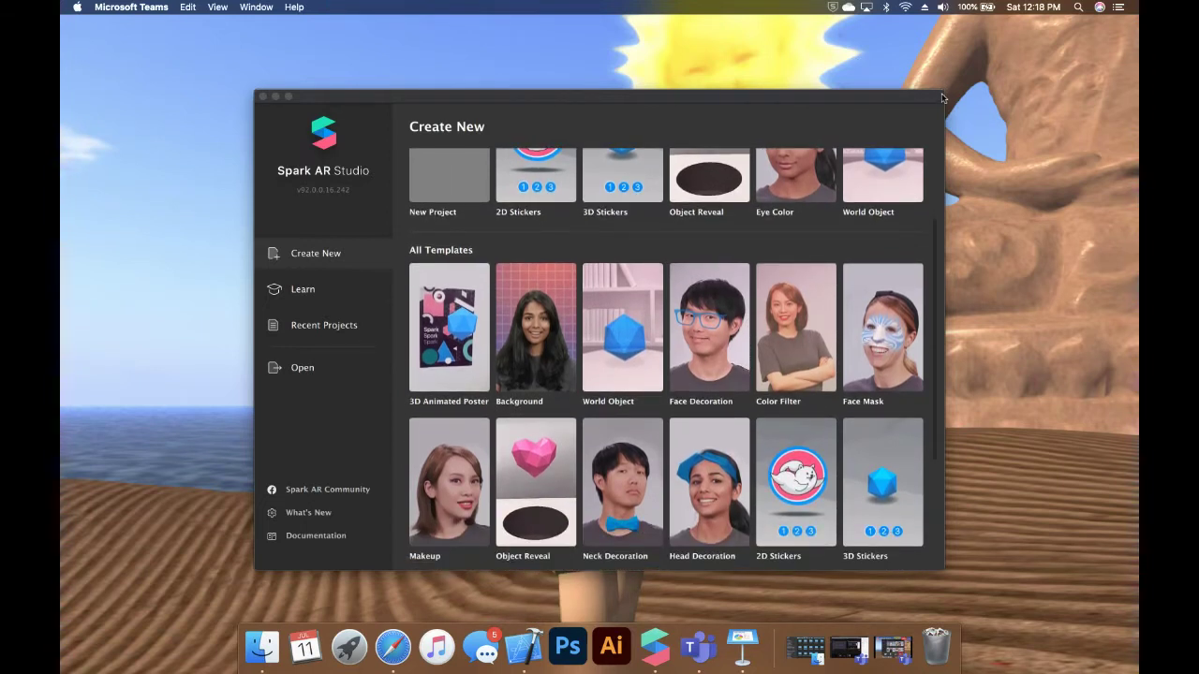
{"action": "scroll", "coordinate": [839, 283], "scroll_direction": "up", "scroll_amount": 3}
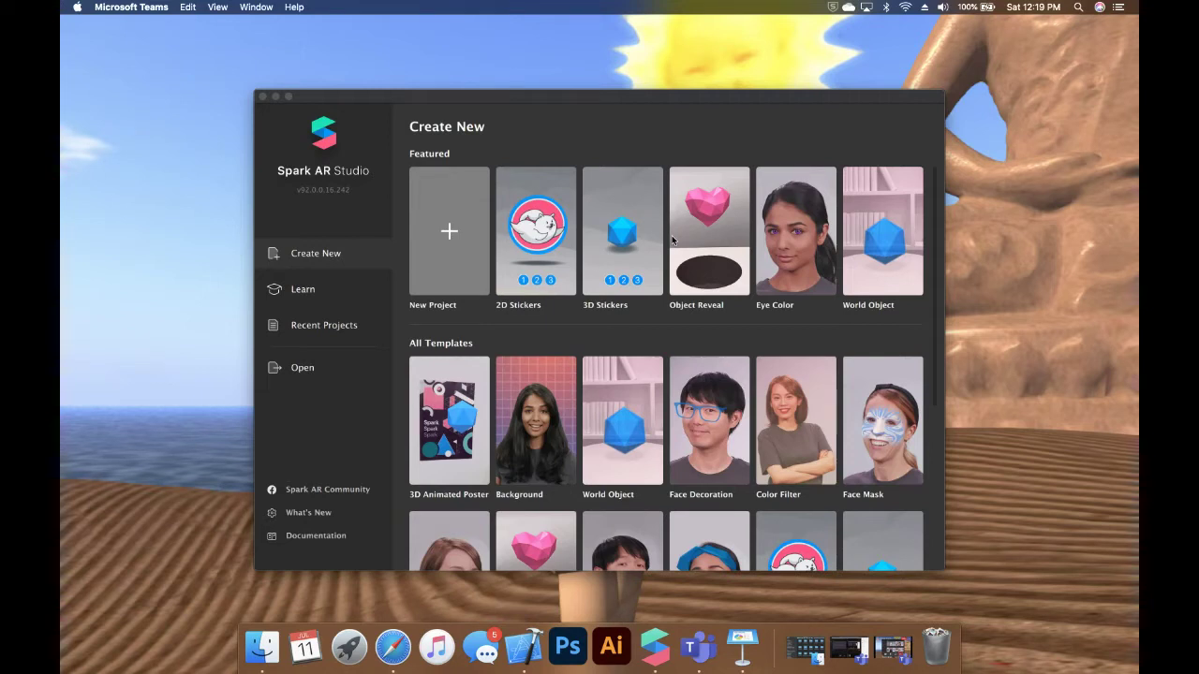
{"action": "scroll", "coordinate": [744, 282], "scroll_direction": "down", "scroll_amount": 2}
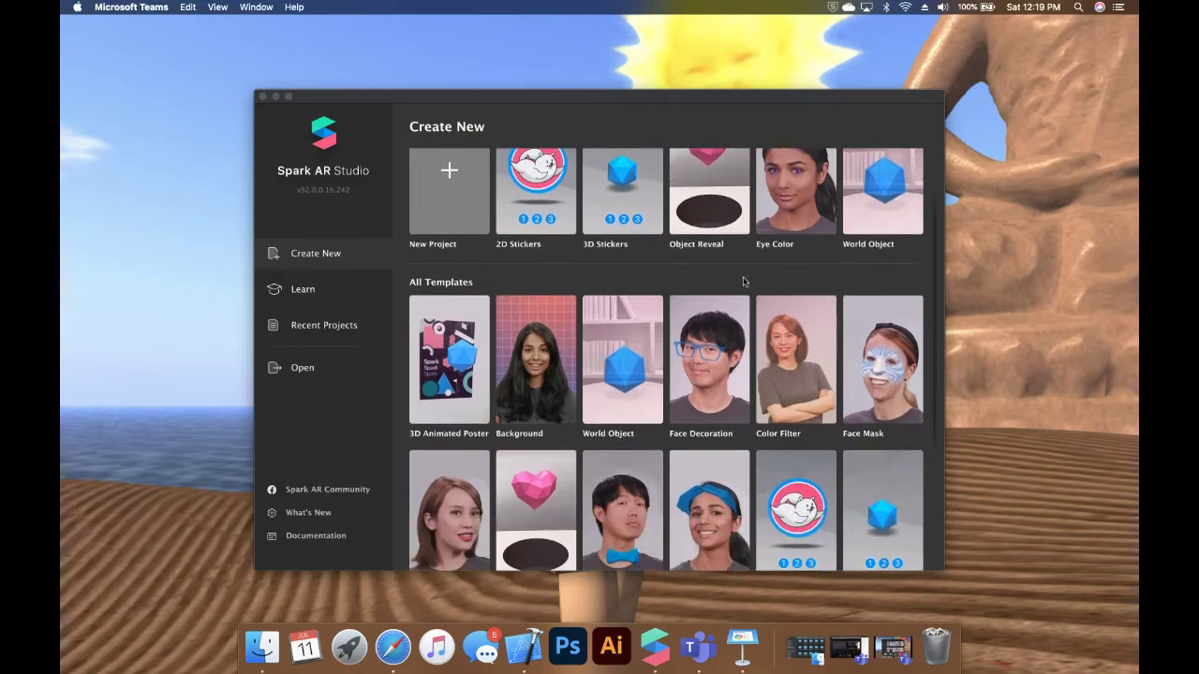
{"action": "scroll", "coordinate": [743, 282], "scroll_direction": "down", "scroll_amount": 2}
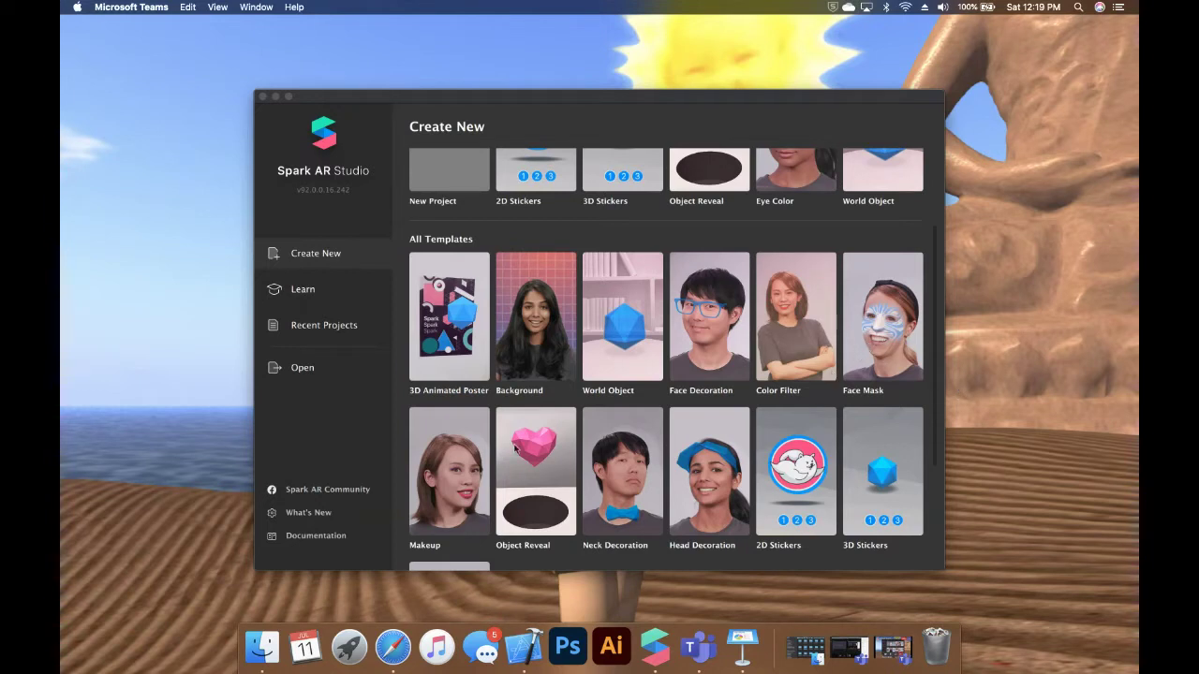
- Scroll the template grid to All Templates and activate the Spark AR Studio window
{"action": "scroll", "coordinate": [515, 448], "scroll_direction": "down", "scroll_amount": 2}
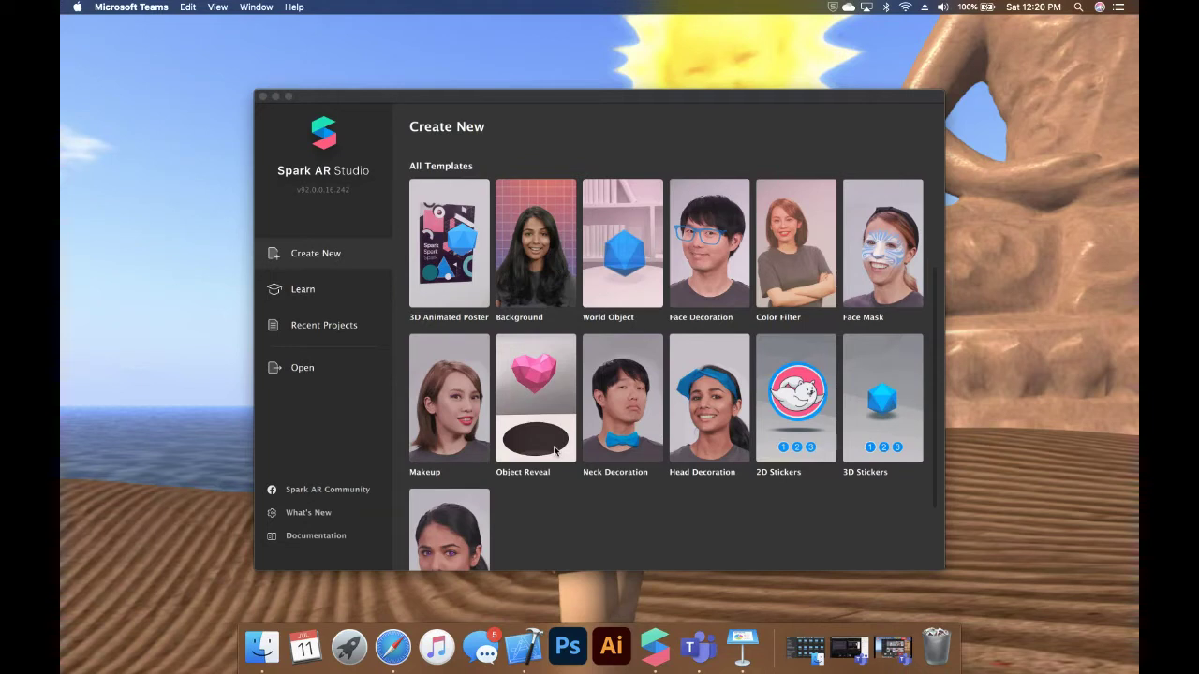
{"action": "scroll", "coordinate": [599, 441], "scroll_direction": "down", "scroll_amount": 3}
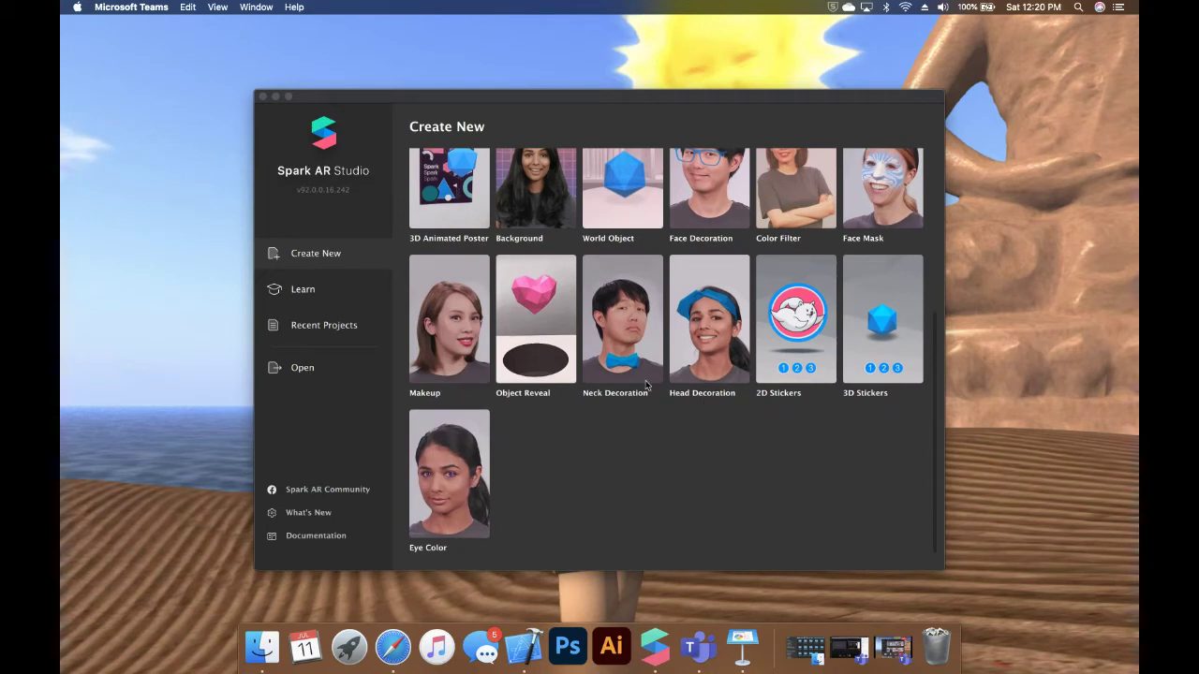
{"action": "scroll", "coordinate": [646, 384], "scroll_direction": "up", "scroll_amount": 2}
{"action": "scroll", "coordinate": [646, 384], "scroll_direction": "up", "scroll_amount": 5}
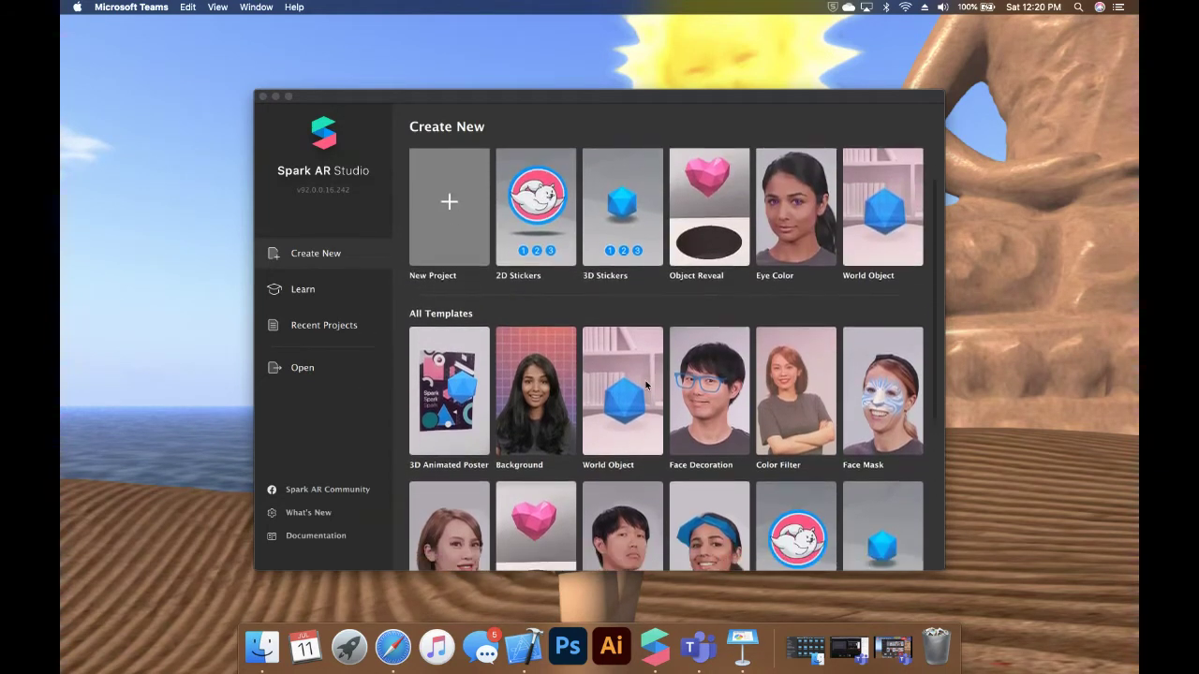
{"action": "scroll", "coordinate": [647, 384], "scroll_direction": "down", "scroll_amount": 5}
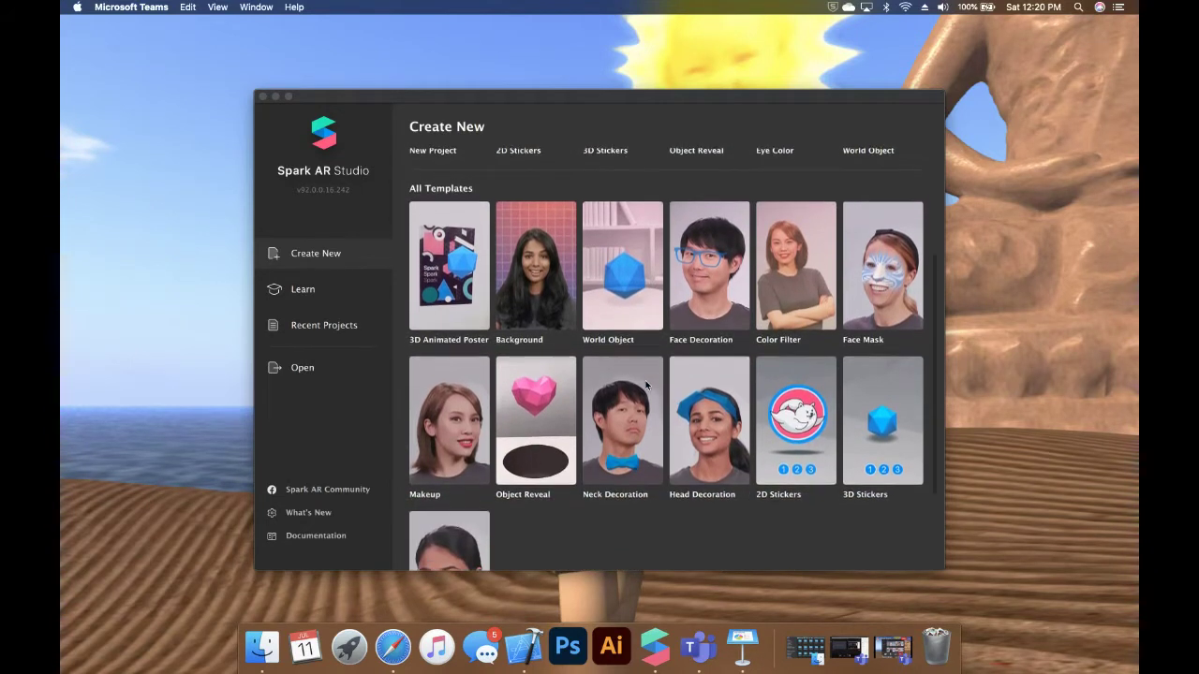
{"action": "left_click", "coordinate": [702, 397]}
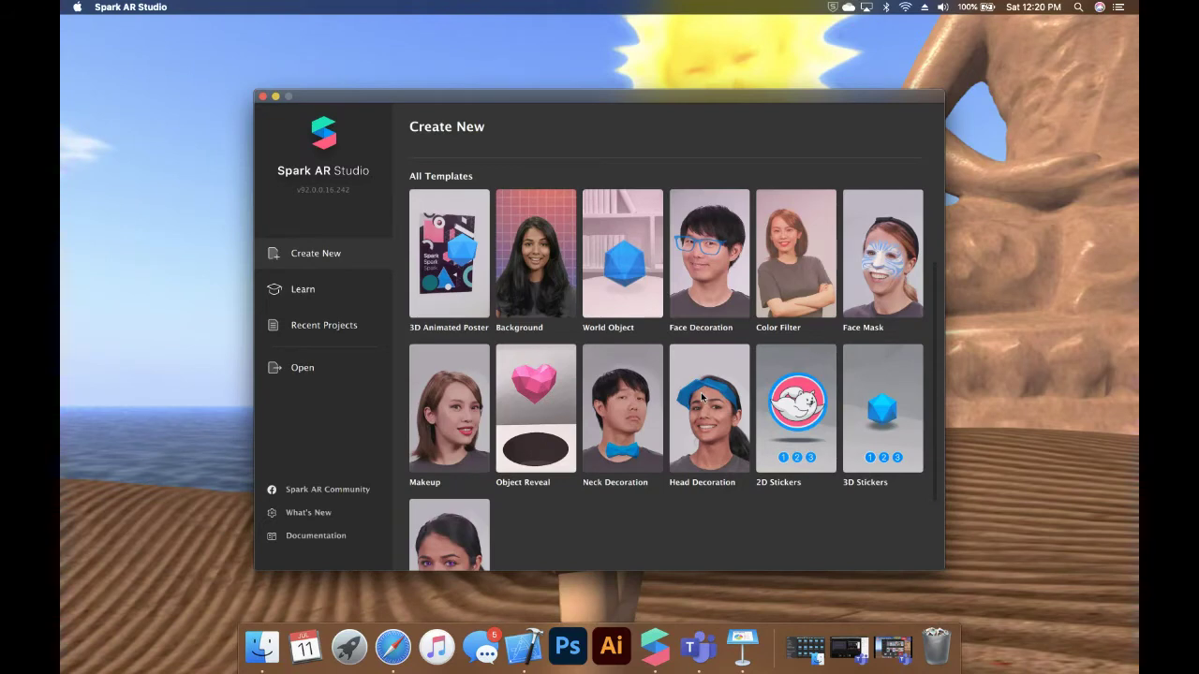
- Create a HeadDecoration project from the Head Decoration template, skip What's New, and maximise the window
{"action": "left_click", "coordinate": [736, 384]}
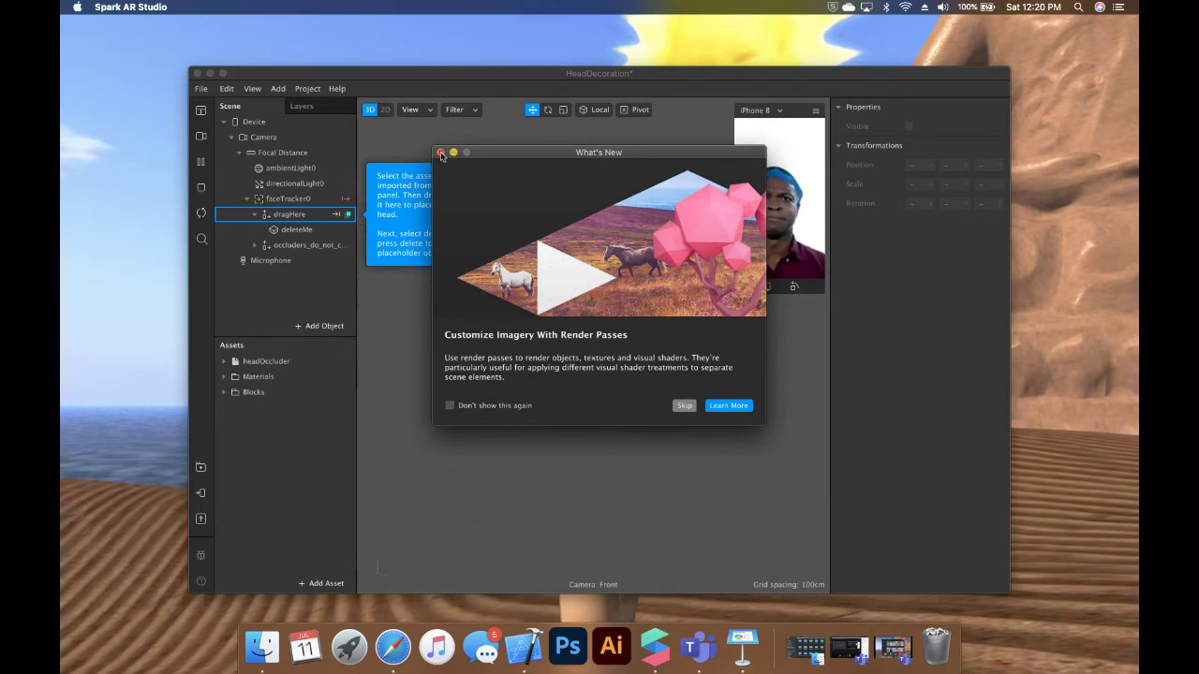
{"action": "left_click", "coordinate": [684, 406]}
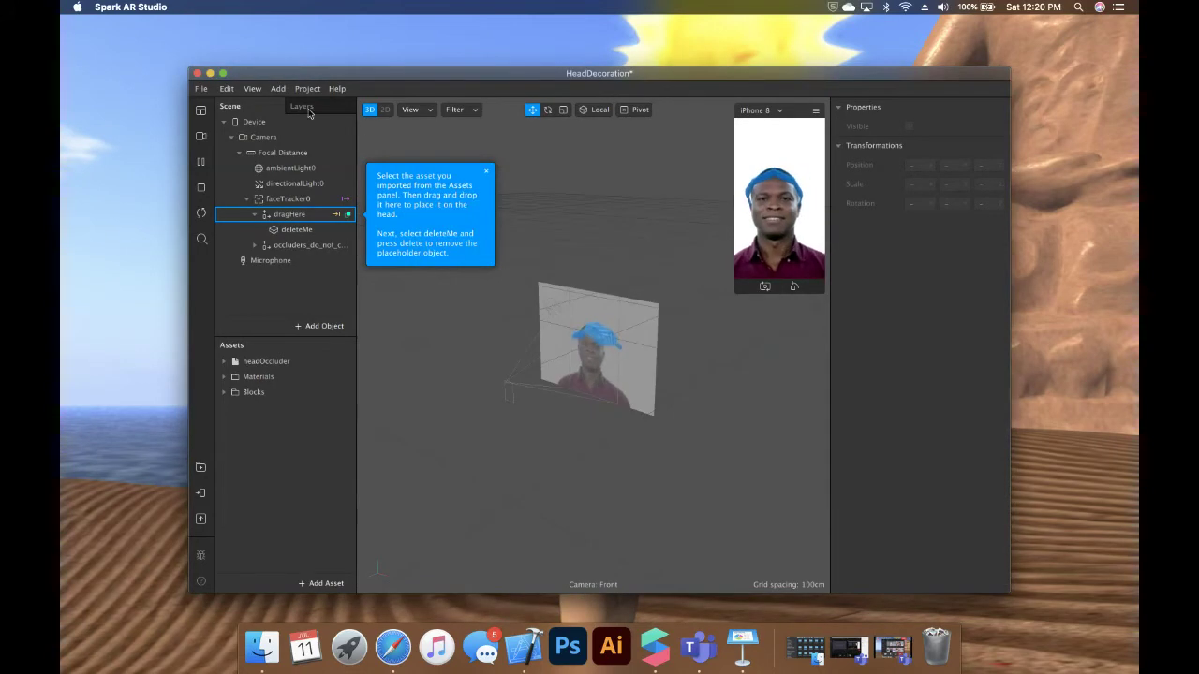
{"action": "double_click", "coordinate": [223, 75]}
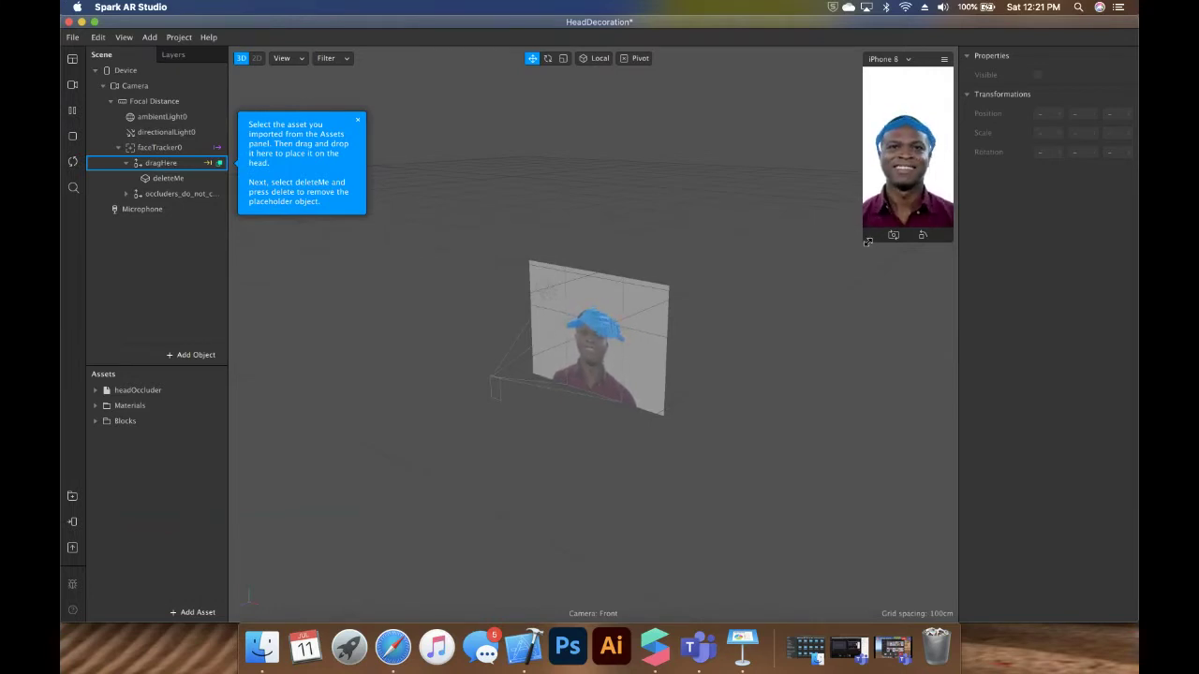
- Enlarge the face preview and switch the simulated device to iPhone X
{"action": "left_click_drag", "start_coordinate": [863, 241], "coordinate": [784, 301]}
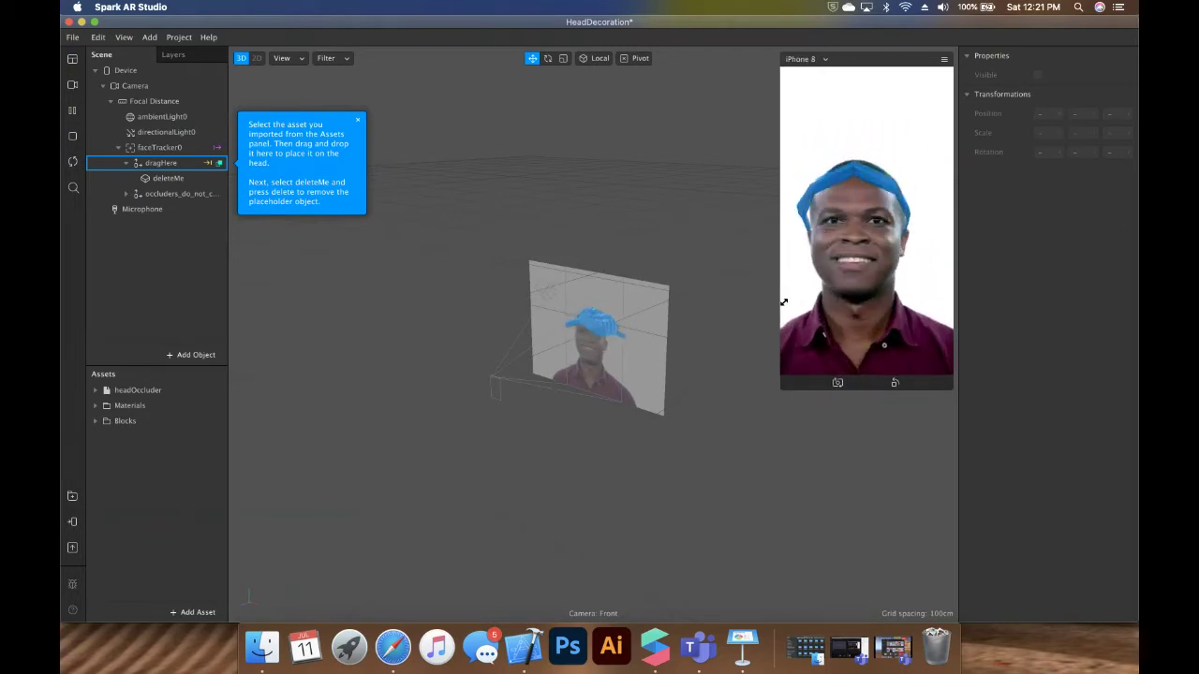
{"action": "left_click", "coordinate": [826, 61]}
{"action": "mouse_move", "coordinate": [829, 66]}
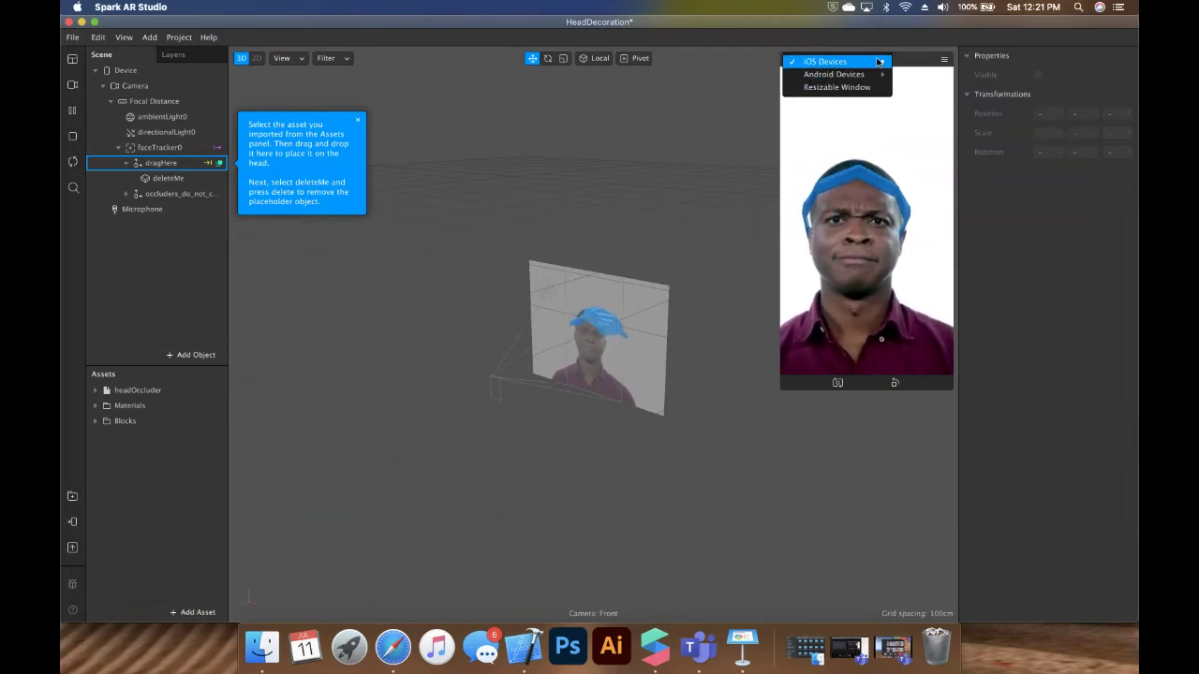
{"action": "left_click", "coordinate": [915, 89]}
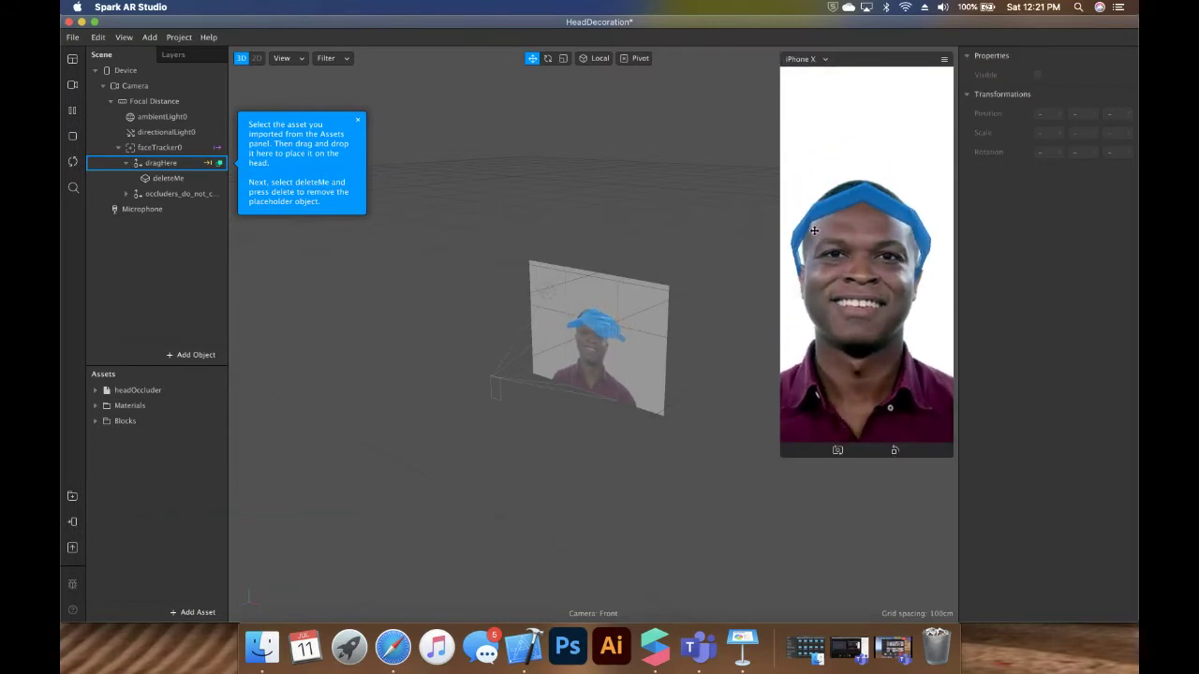
- Try the Samsung Galaxy S5 preview, return to iPhone 8, and enlarge the phone preview
{"action": "left_click", "coordinate": [801, 59]}
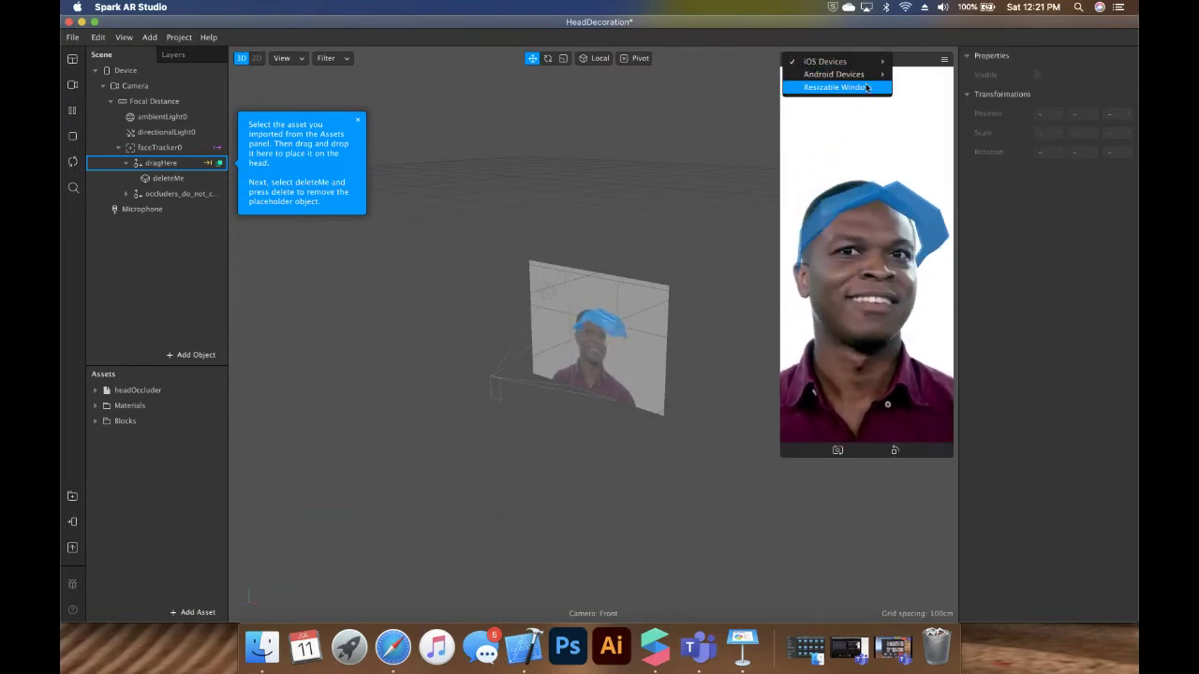
{"action": "mouse_move", "coordinate": [871, 74]}
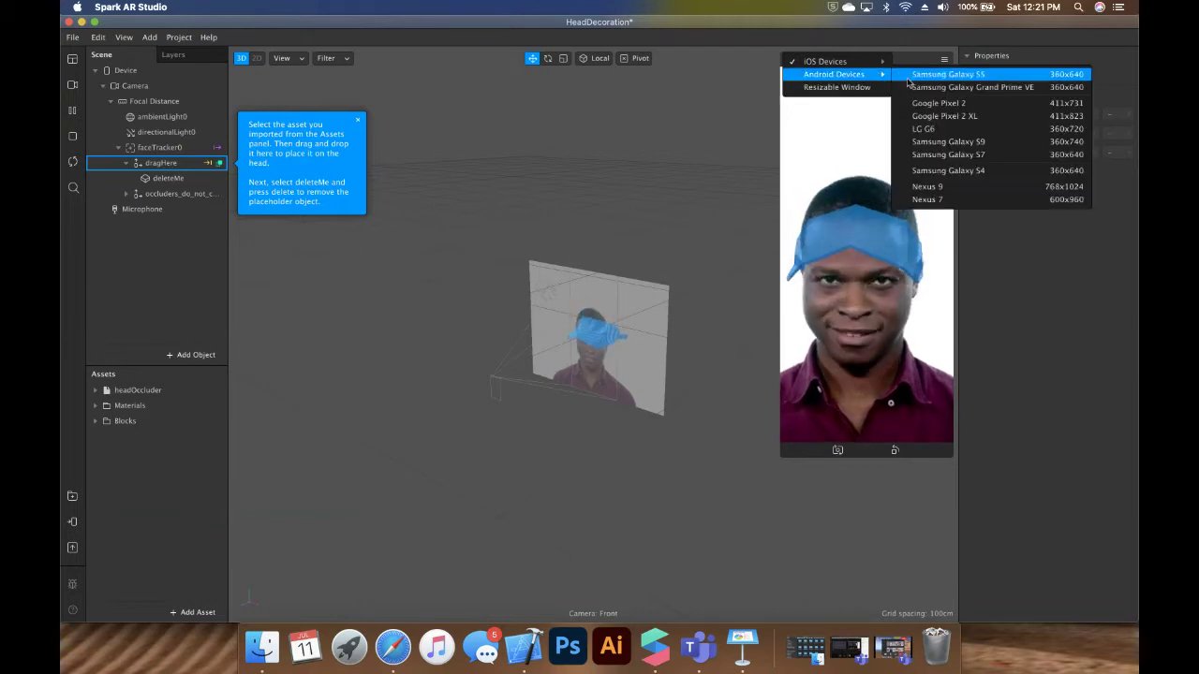
{"action": "left_click", "coordinate": [935, 77]}
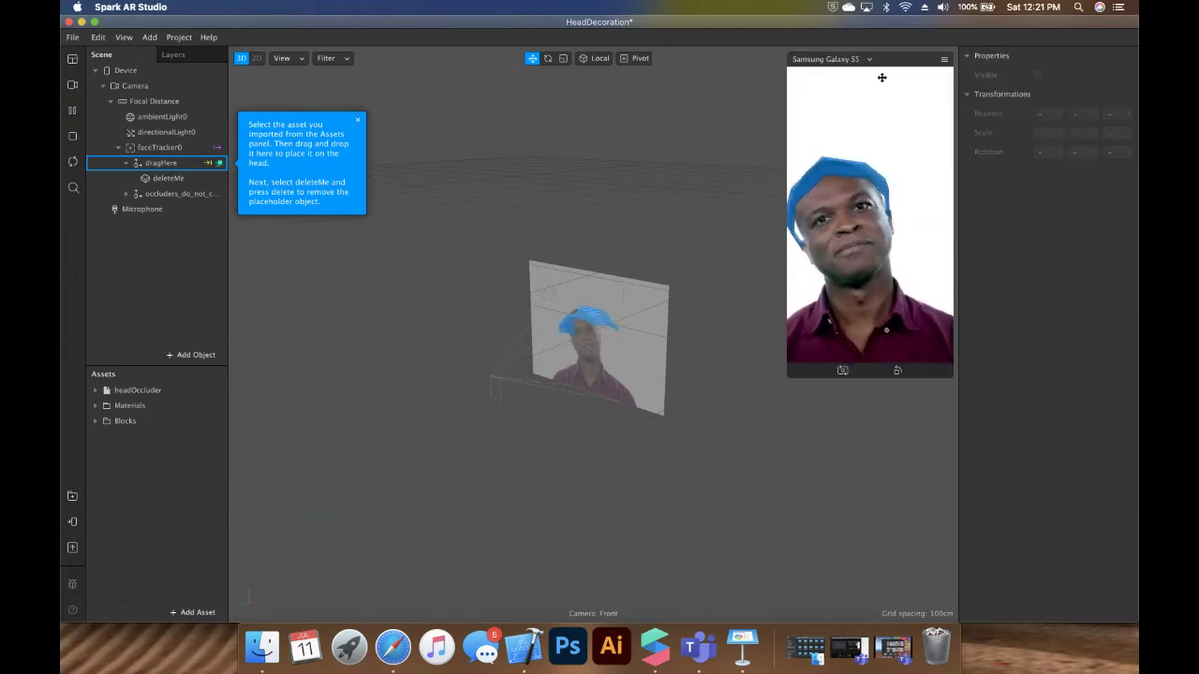
{"action": "left_click", "coordinate": [816, 59]}
{"action": "mouse_move", "coordinate": [816, 60]}
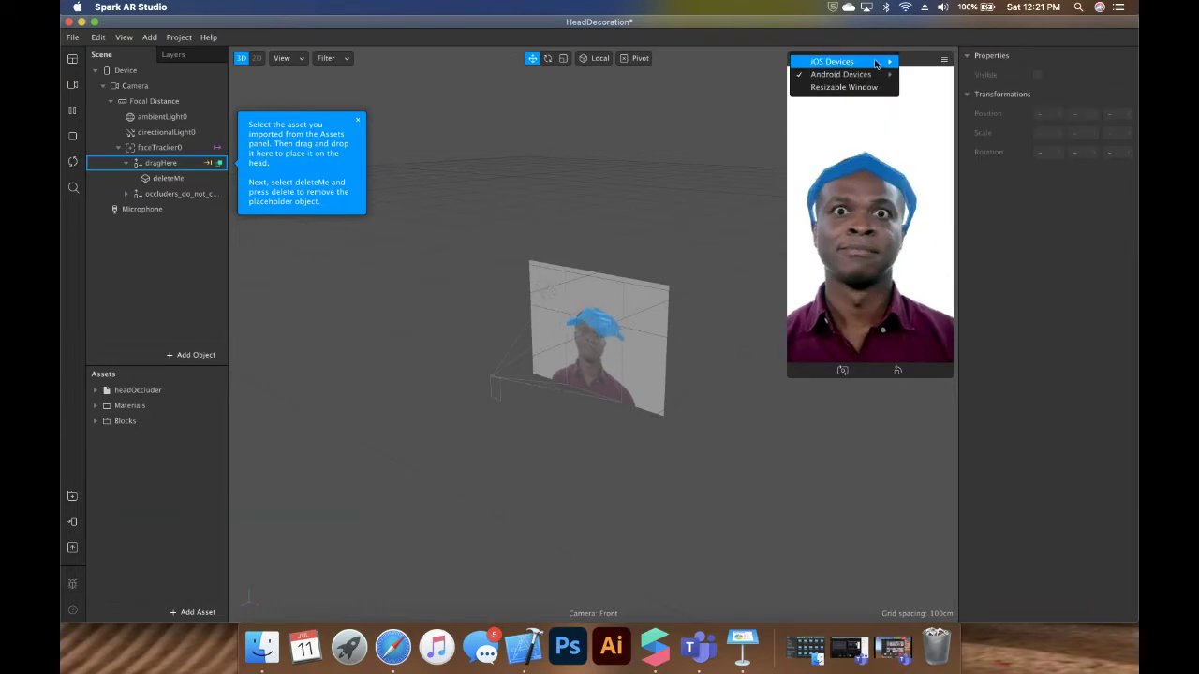
{"action": "left_click", "coordinate": [922, 63]}
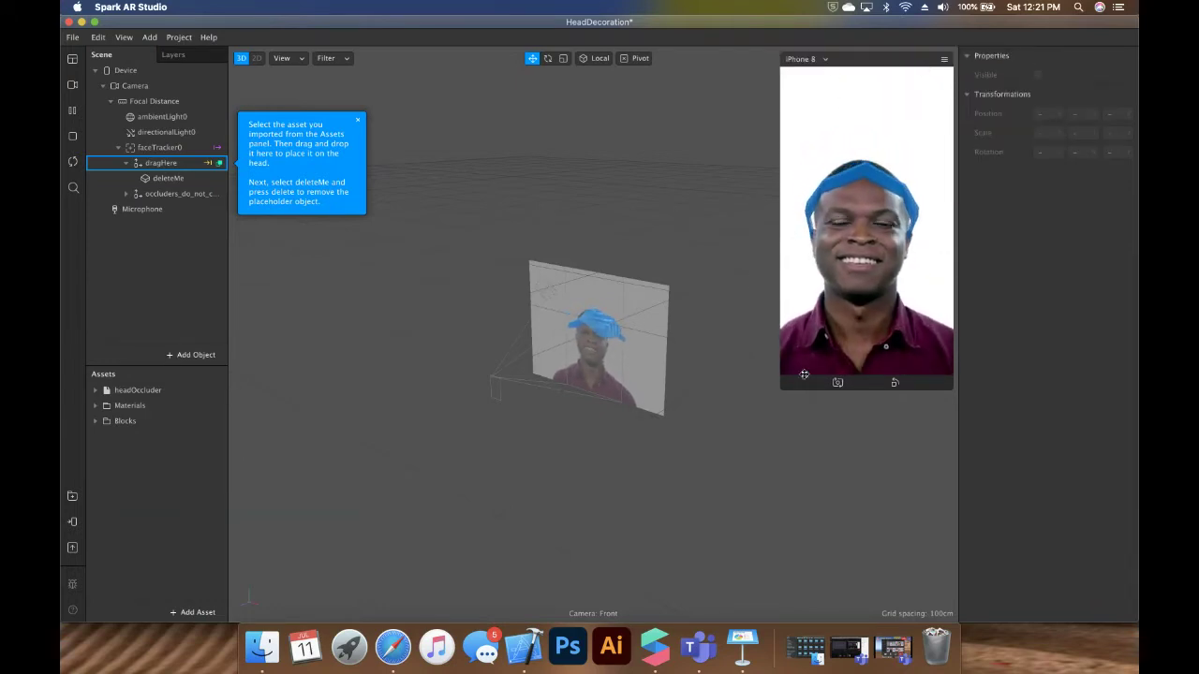
{"action": "left_click_drag", "start_coordinate": [782, 389], "coordinate": [744, 456]}
{"action": "left_click", "coordinate": [884, 447]}
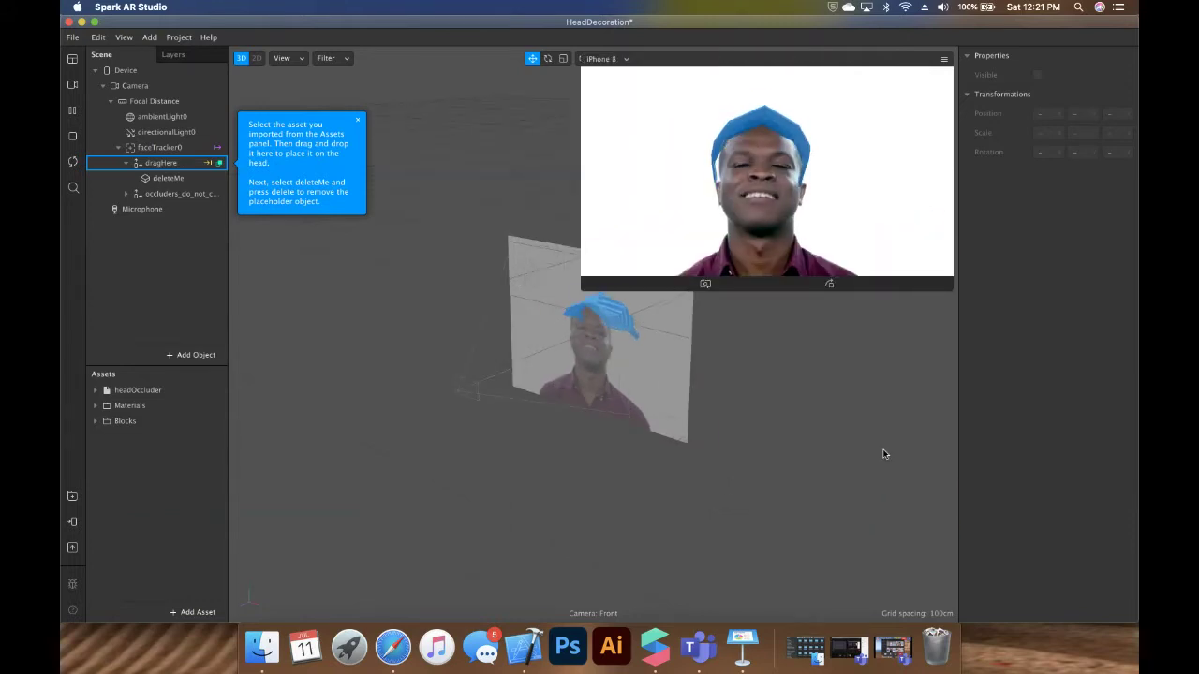
{"action": "left_click", "coordinate": [829, 284]}
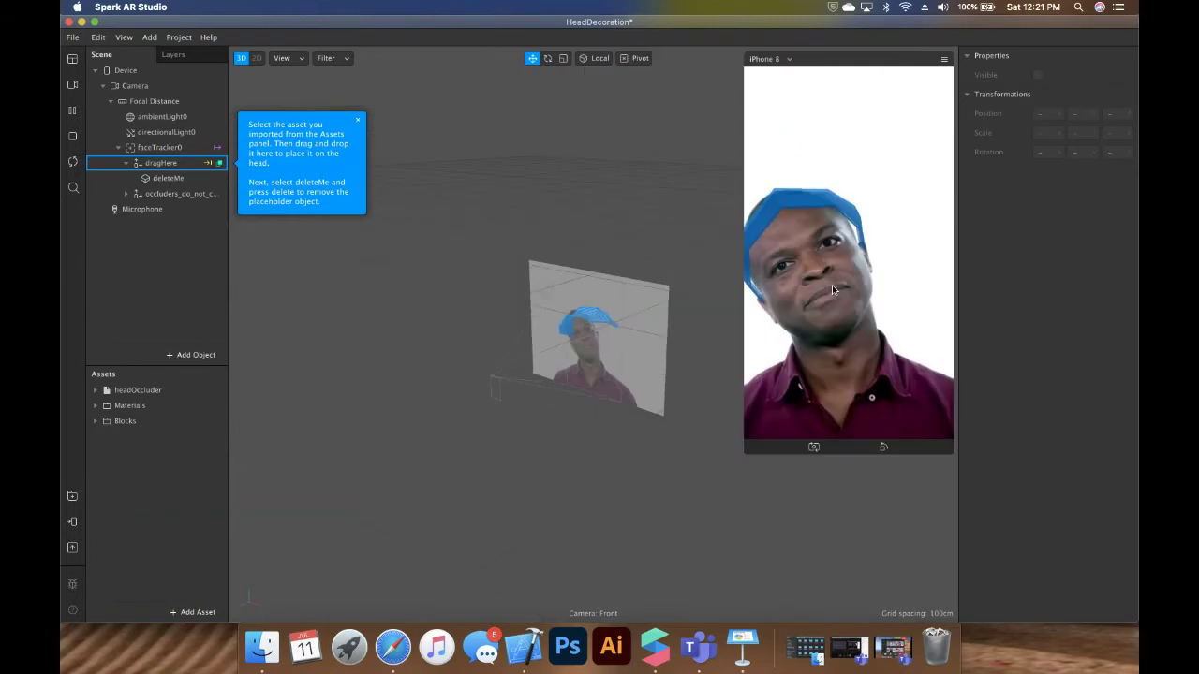
{"action": "left_click", "coordinate": [814, 448]}
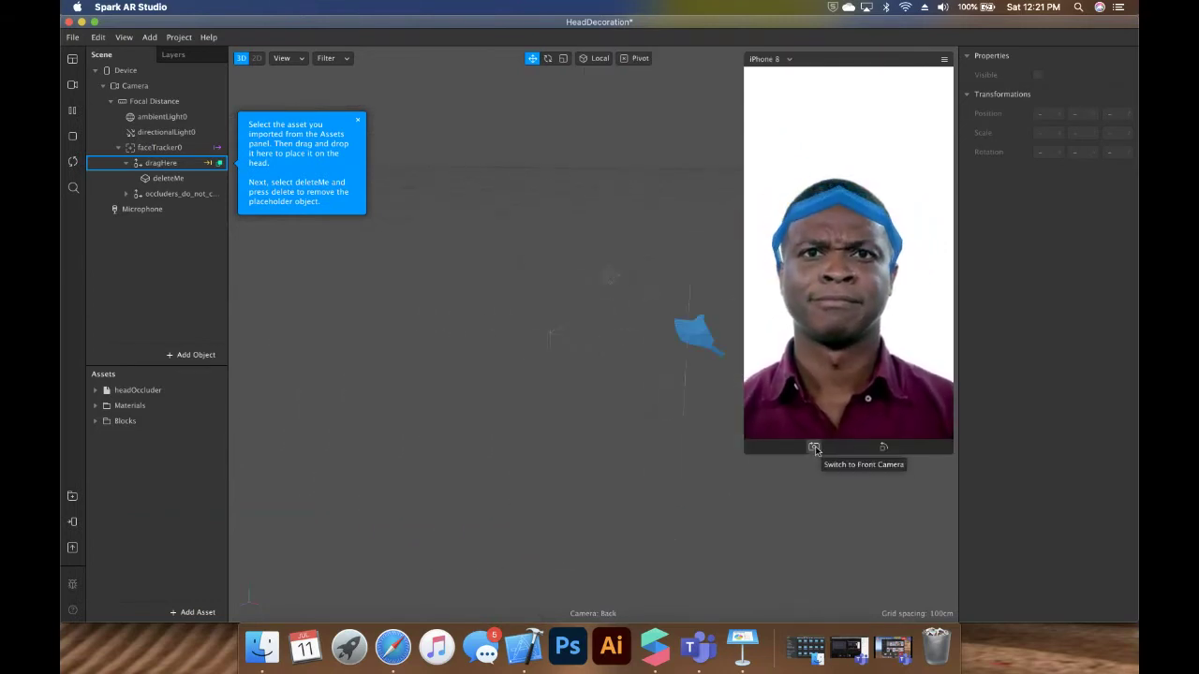
{"action": "left_click", "coordinate": [814, 448]}
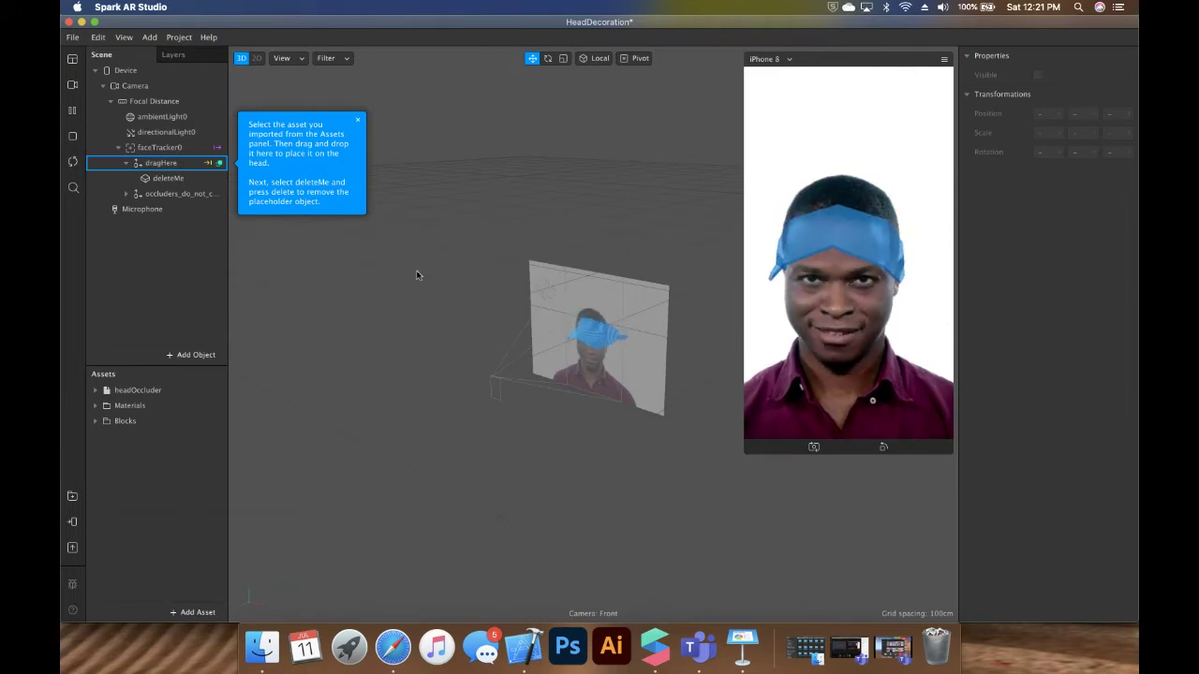
- Close the blue drag-and-drop tip and zoom the 3D viewport in and out
{"action": "left_click", "coordinate": [355, 119]}
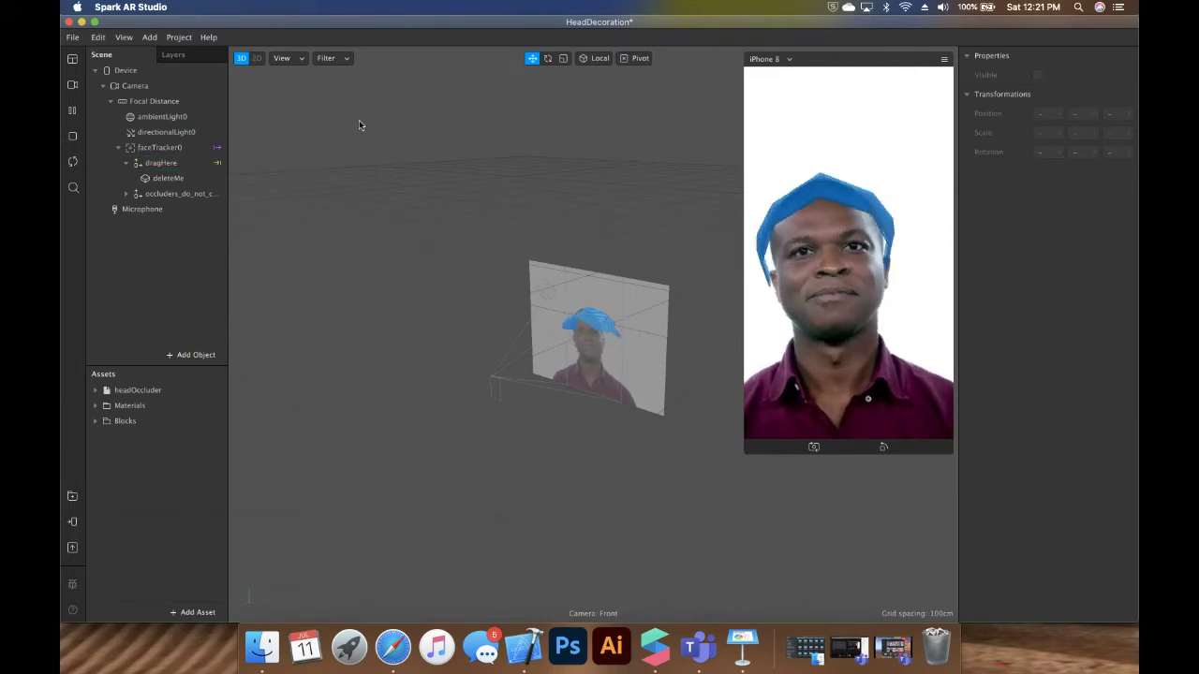
{"action": "scroll", "coordinate": [534, 278], "scroll_direction": "down", "scroll_amount": 5}
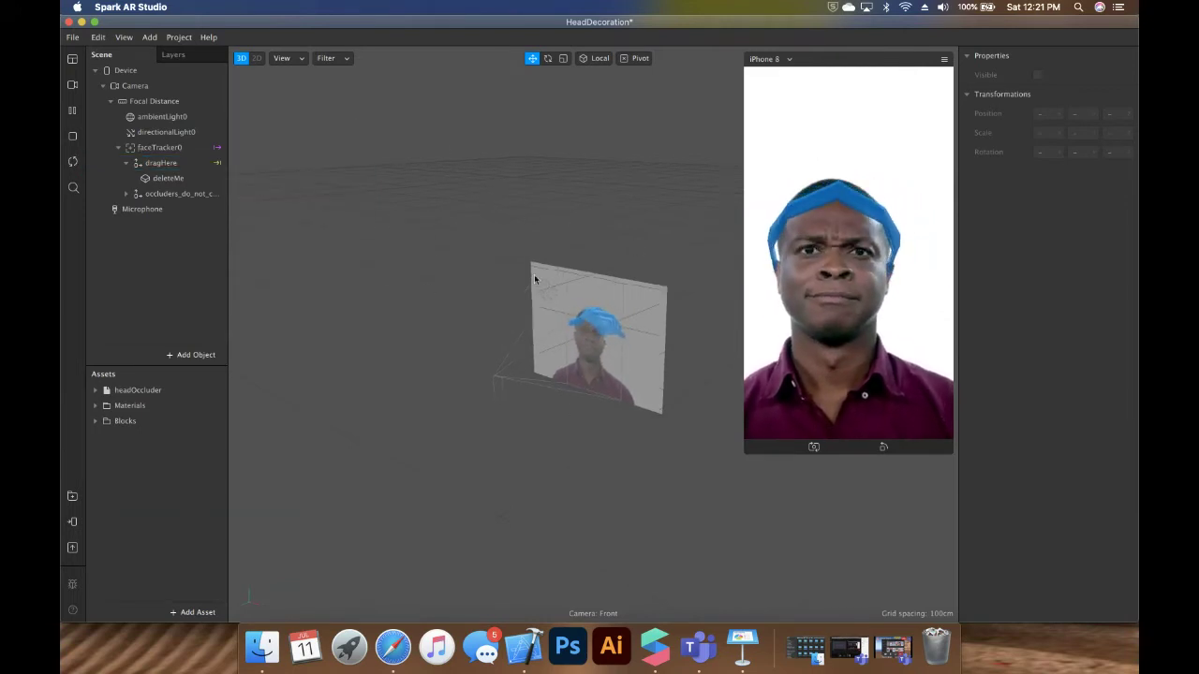
{"action": "scroll", "coordinate": [533, 278], "scroll_direction": "up", "scroll_amount": 5}
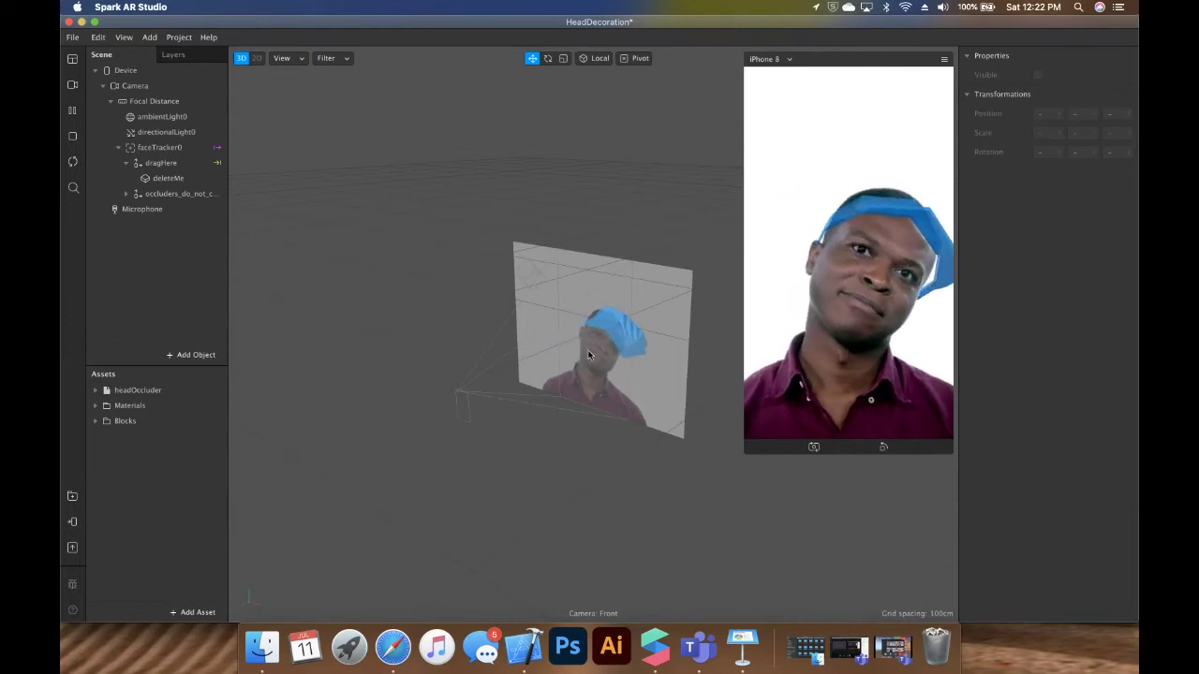
{"action": "scroll", "coordinate": [619, 372], "scroll_direction": "up", "scroll_amount": 2}
{"action": "scroll", "coordinate": [619, 372], "scroll_direction": "up", "scroll_amount": 3}
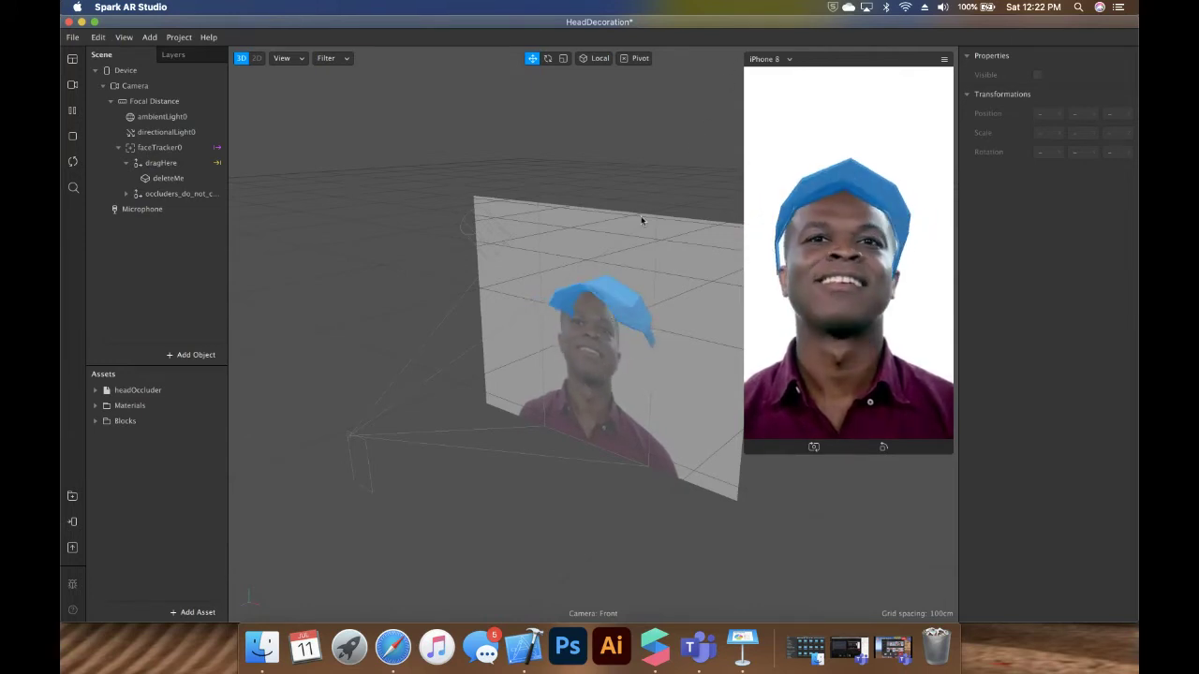
{"action": "scroll", "coordinate": [642, 219], "scroll_direction": "down", "scroll_amount": 3}
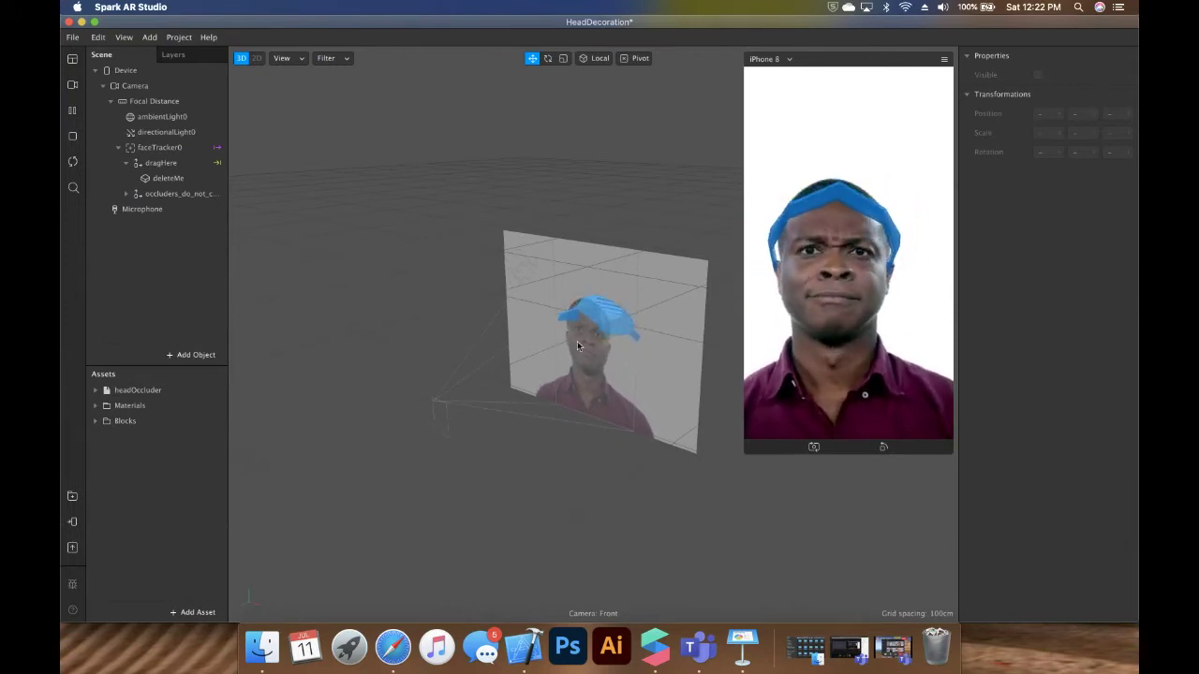
{"action": "scroll", "coordinate": [550, 433], "scroll_direction": "up", "scroll_amount": 3}
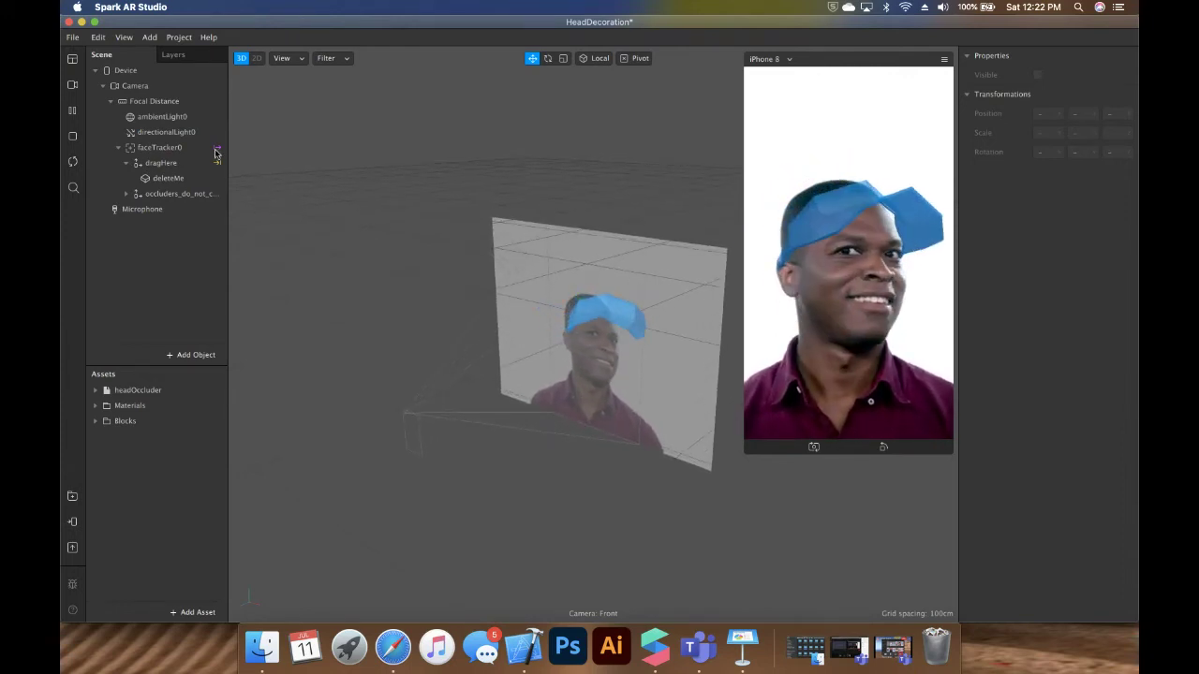
- Inspect Device, Camera, Focal Distance, ambientLight0, directionalLight0 and faceTracker0 properties in the Scene panel
{"action": "left_click", "coordinate": [107, 73]}
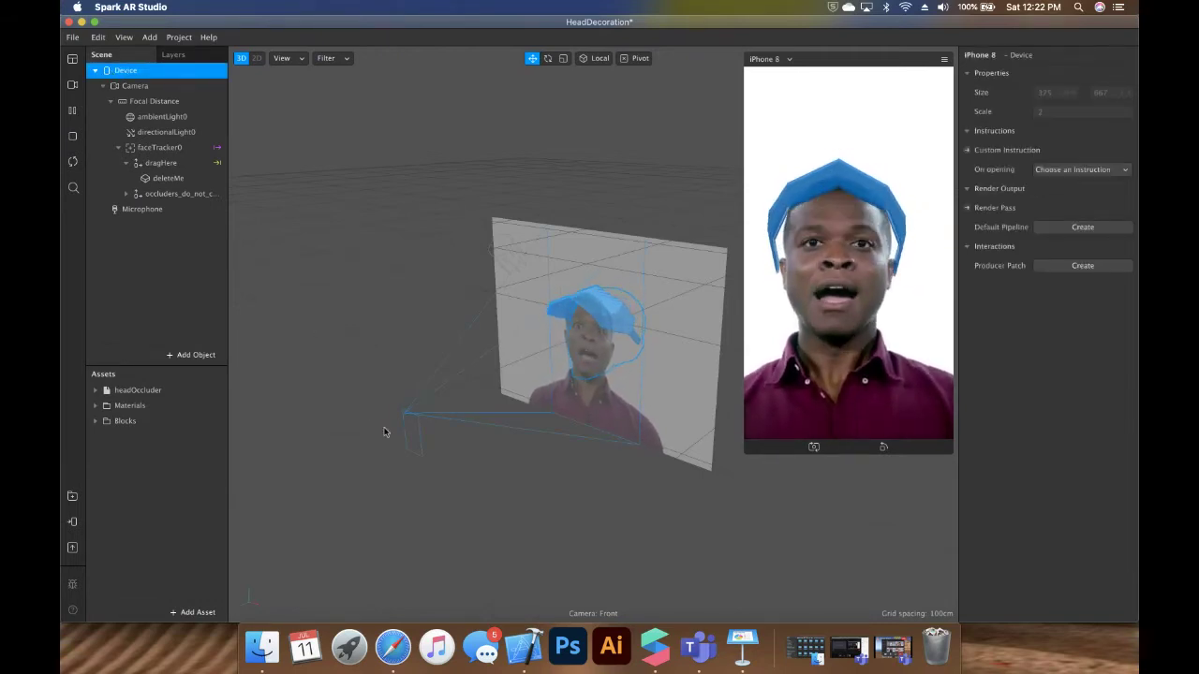
{"action": "left_click", "coordinate": [143, 86]}
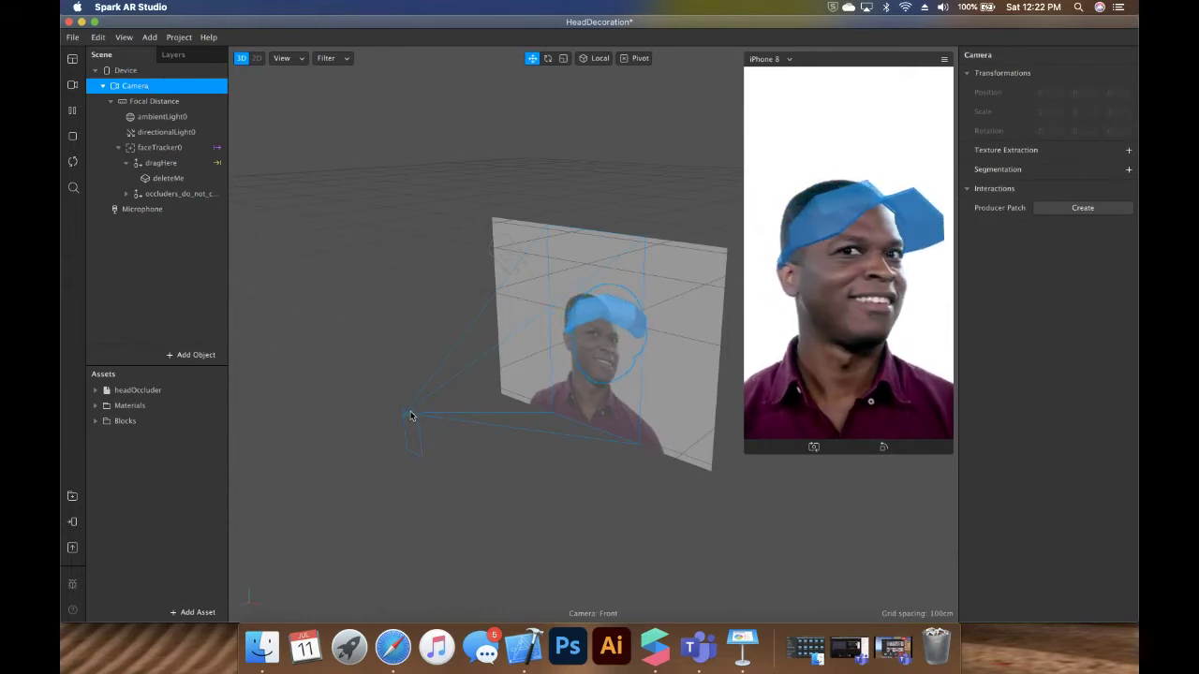
{"action": "left_click", "coordinate": [170, 108]}
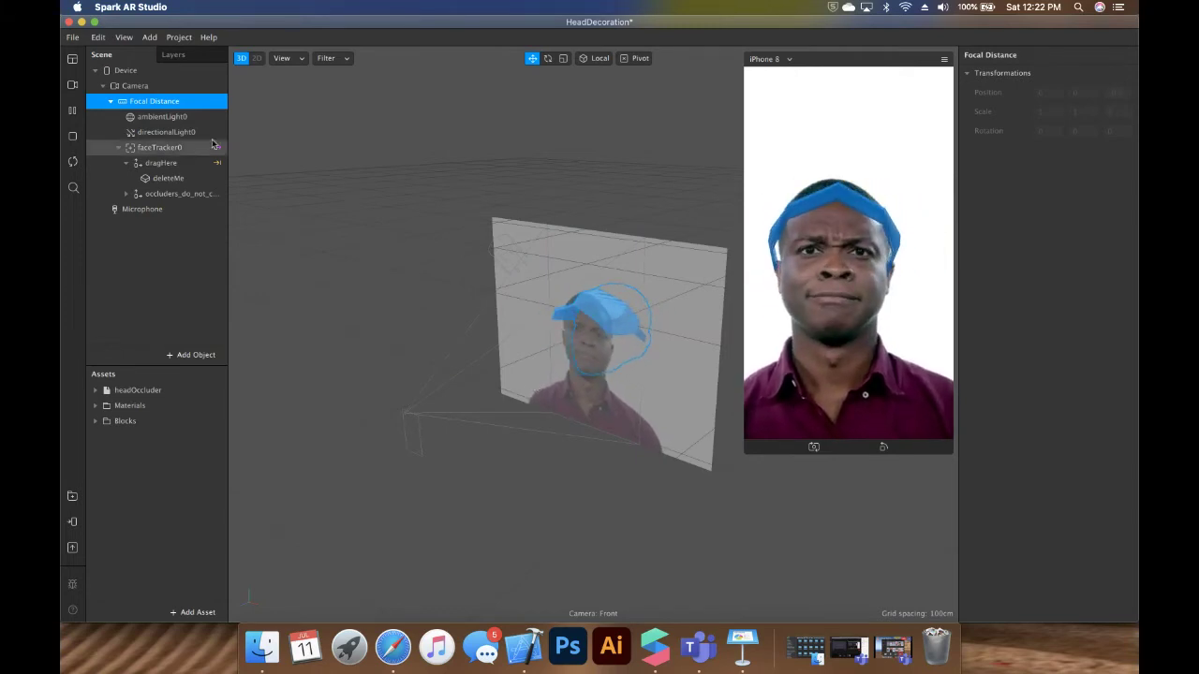
{"action": "left_click", "coordinate": [175, 117]}
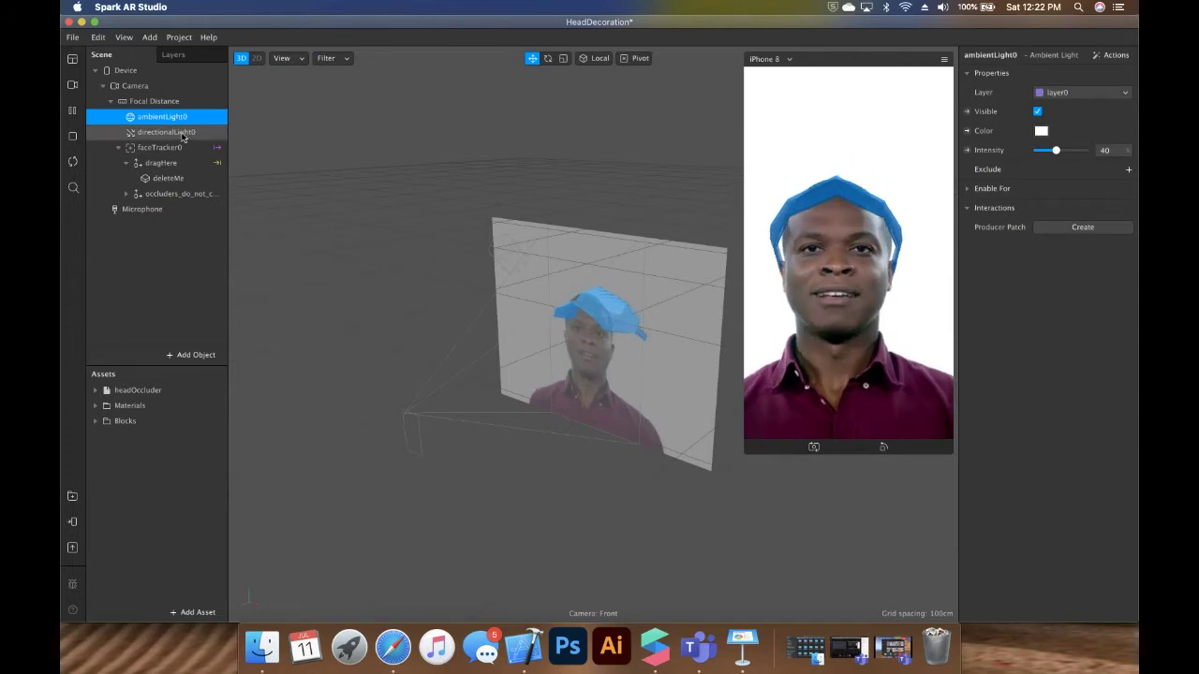
{"action": "left_click", "coordinate": [184, 134]}
{"action": "left_click", "coordinate": [170, 150]}
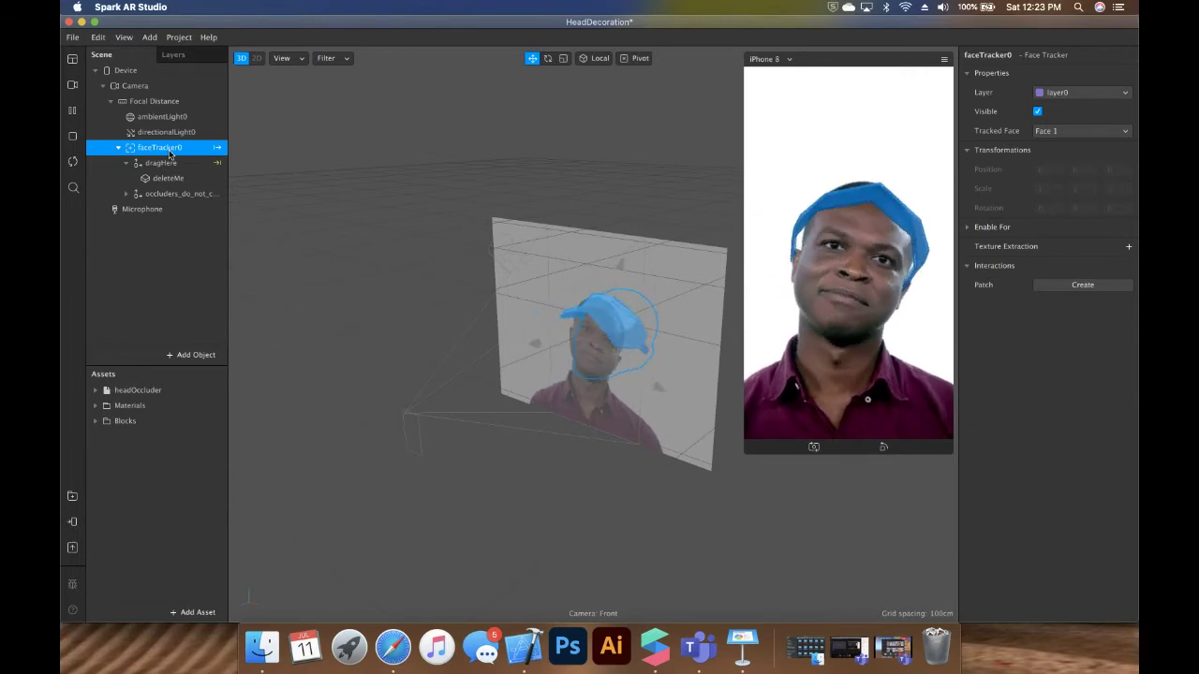
- Select dragHere, then deleteMe, to show the hat block's transform properties
{"action": "left_click", "coordinate": [164, 163]}
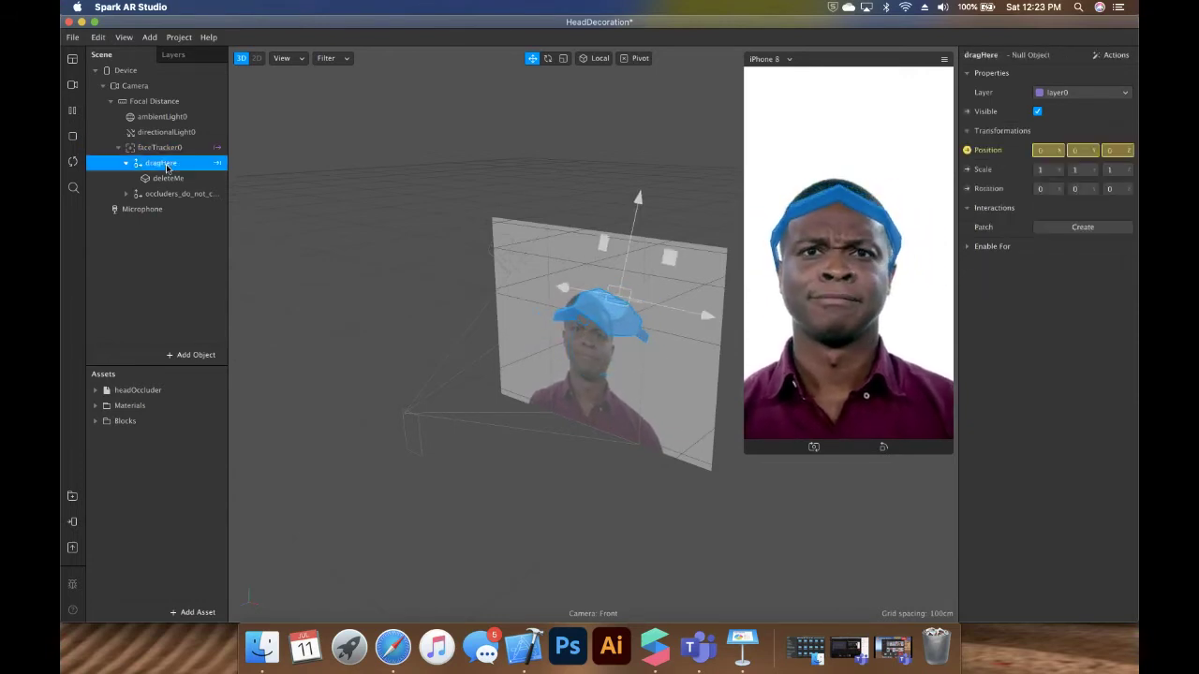
{"action": "left_click", "coordinate": [176, 179]}
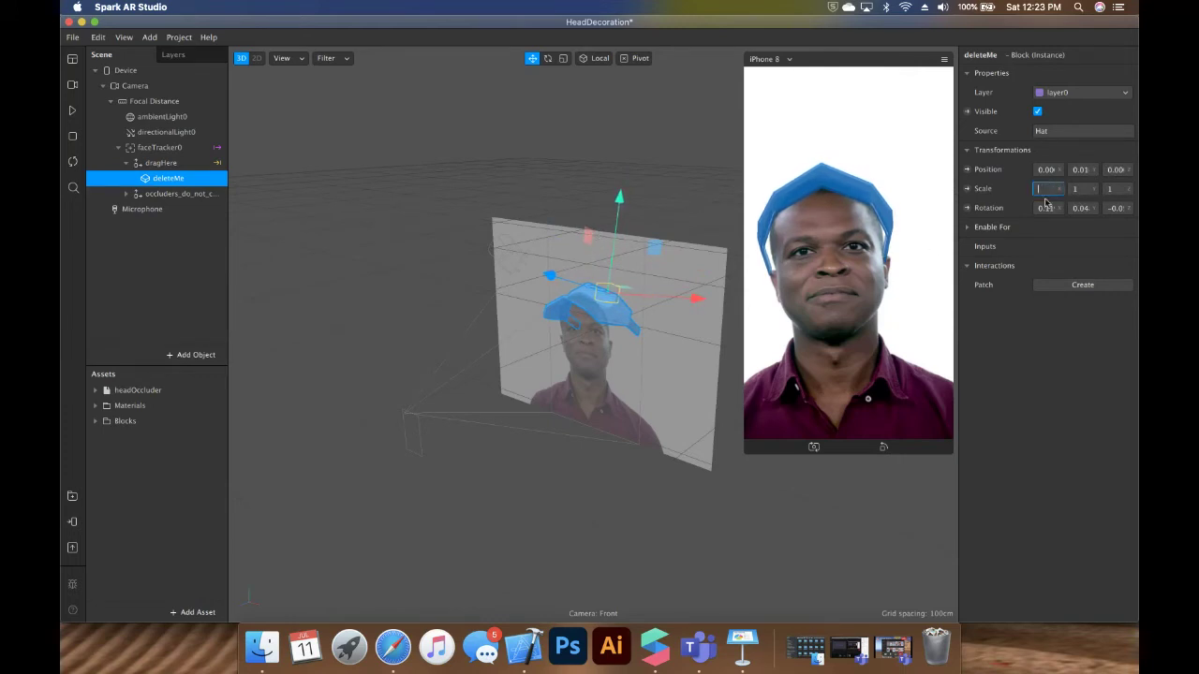
- Enlarge the deleteMe hat to a scale of 2 on X, Y and Z
{"action": "key", "text": "Tab"}
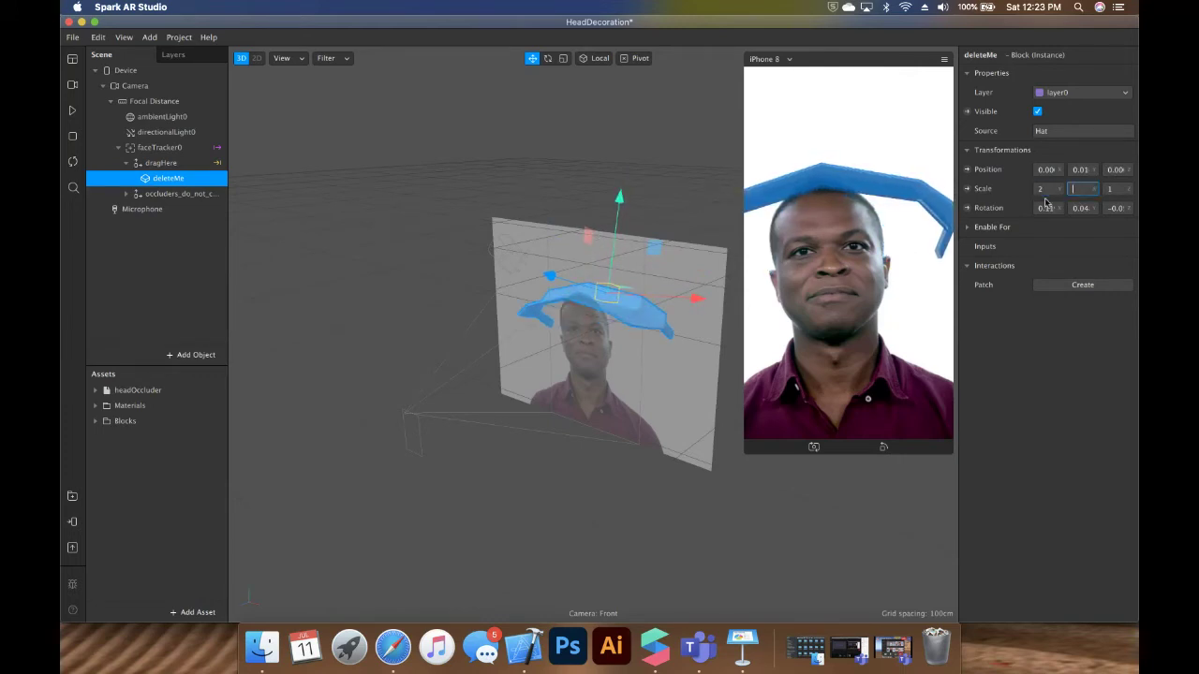
{"action": "key", "text": "Tab"}
{"action": "type", "text": "2"}
{"action": "key", "text": "Tab"}
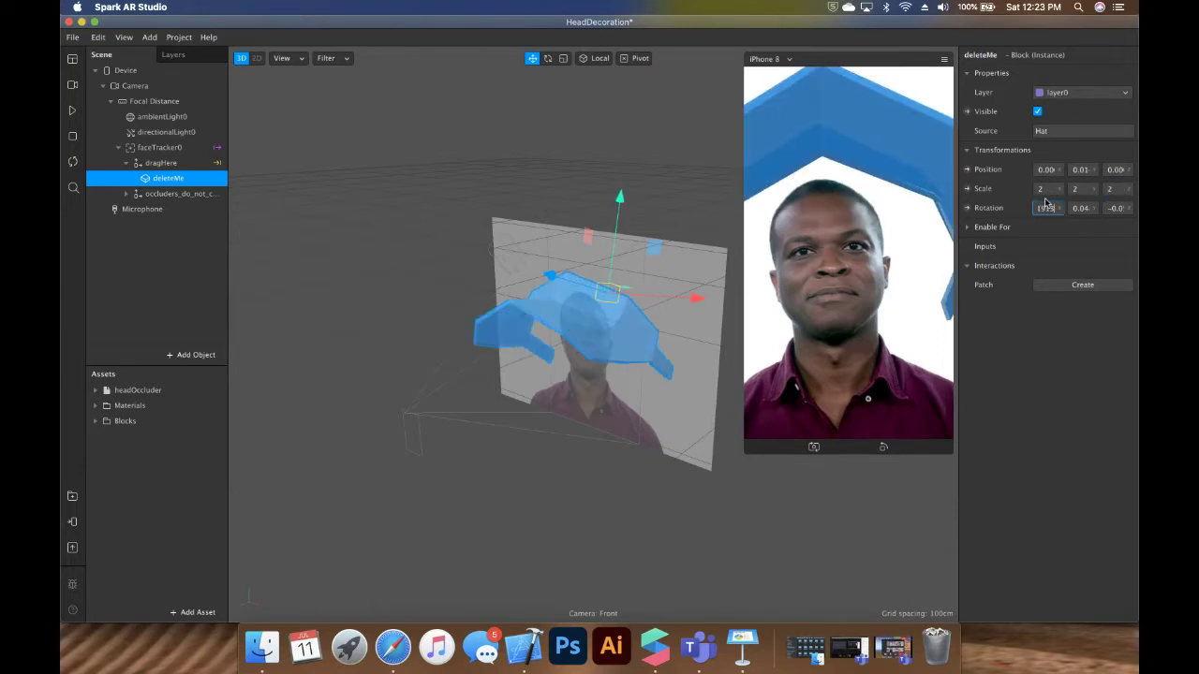
- Reset the hat's scale to 1, 1, 1 and deselect it
{"action": "left_click", "coordinate": [1043, 190]}
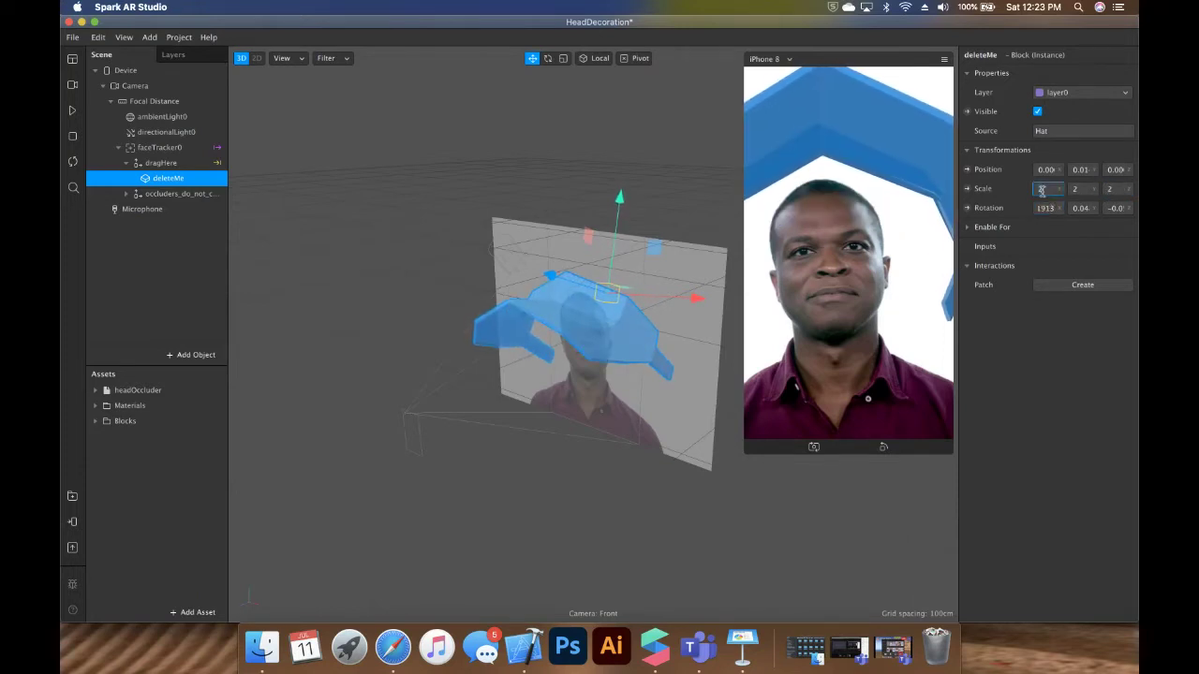
{"action": "type", "text": "1"}
{"action": "key", "text": "Tab"}
{"action": "type", "text": "21"}
{"action": "key", "text": "Tab"}
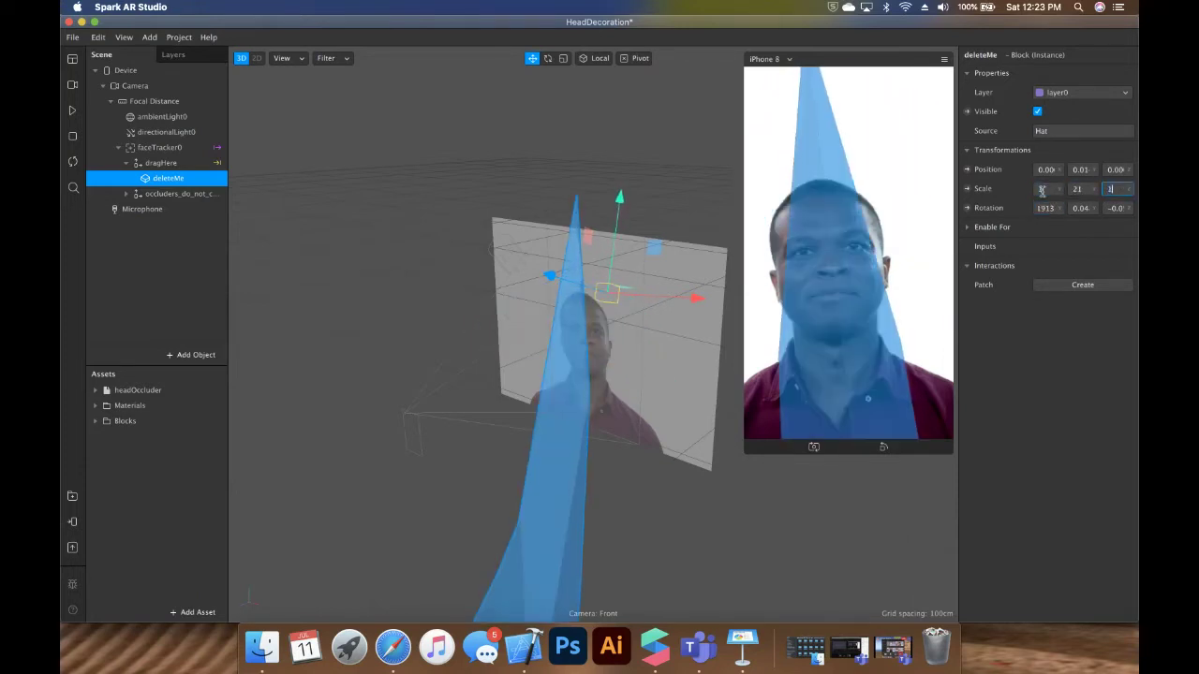
{"action": "type", "text": "1"}
{"action": "key", "text": "Return"}
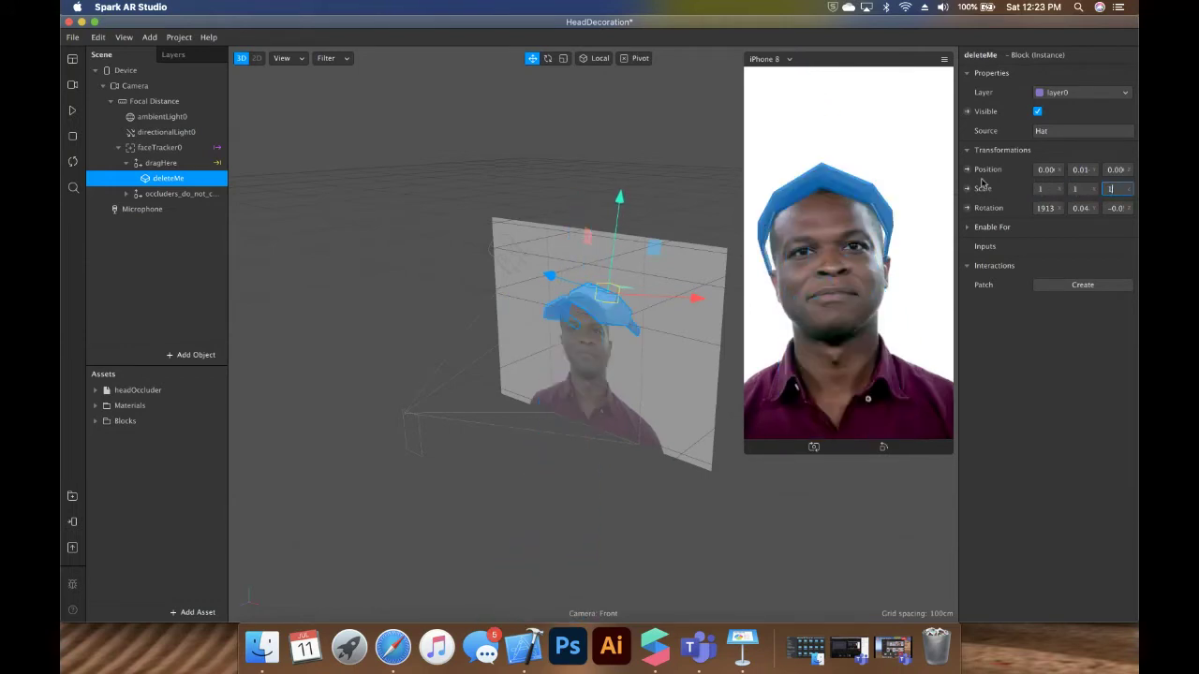
{"action": "left_click", "coordinate": [654, 139]}
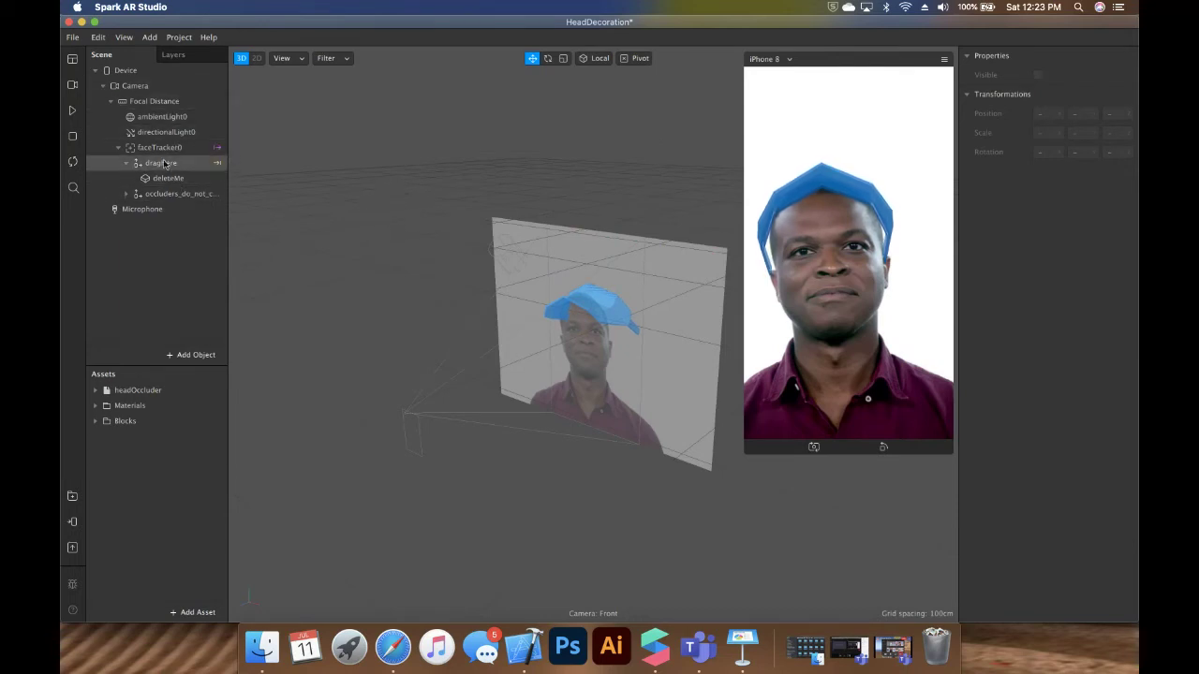
- Select the occluders group in the Scene panel and play the face preview video
{"action": "left_click", "coordinate": [154, 193]}
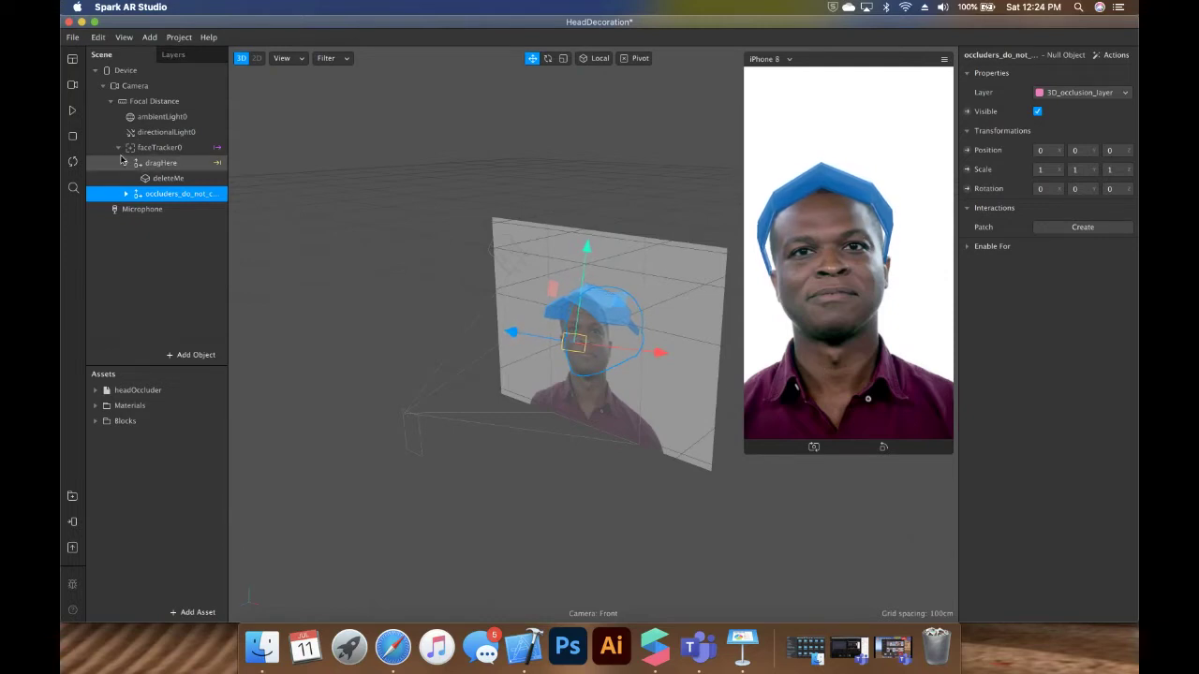
{"action": "left_click", "coordinate": [72, 113]}
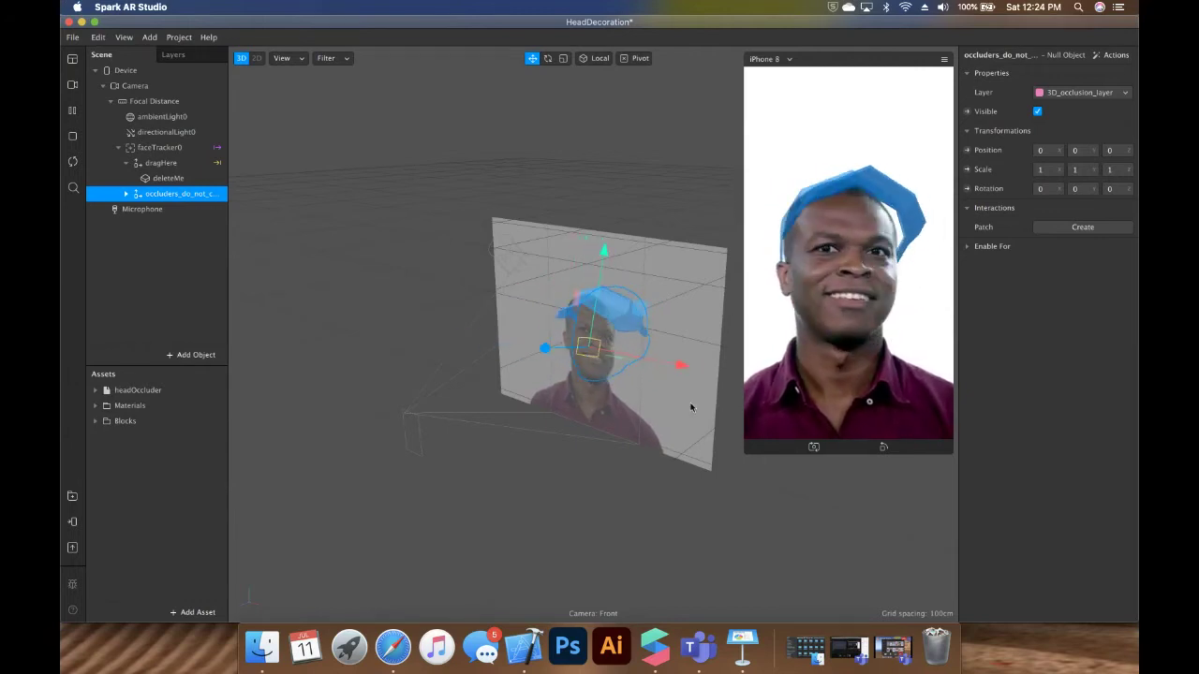
- Zoom and orbit the viewport around the hat, then select the deleteMe block
{"action": "scroll", "coordinate": [692, 408], "scroll_direction": "up", "scroll_amount": 5}
{"action": "scroll", "coordinate": [692, 407], "scroll_direction": "up", "scroll_amount": 5}
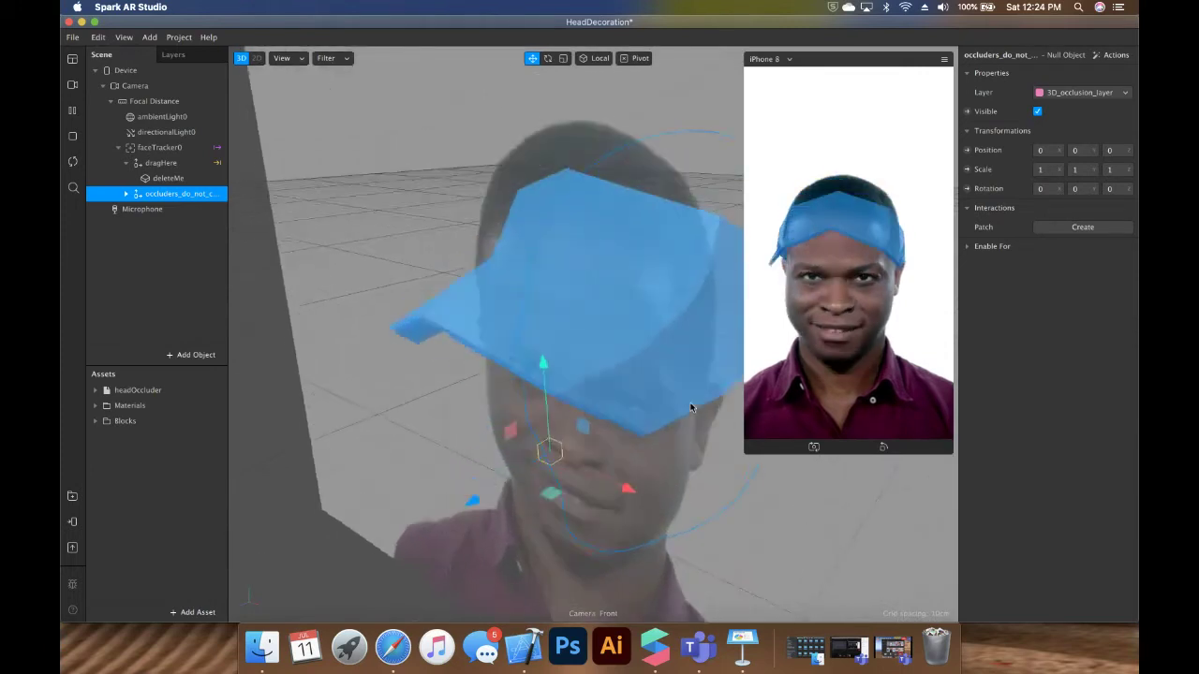
{"action": "scroll", "coordinate": [692, 408], "scroll_direction": "down", "scroll_amount": 2}
{"action": "scroll", "coordinate": [691, 412], "scroll_direction": "down", "scroll_amount": 3}
{"action": "left_click_drag", "start_coordinate": [691, 416], "coordinate": [579, 344]}
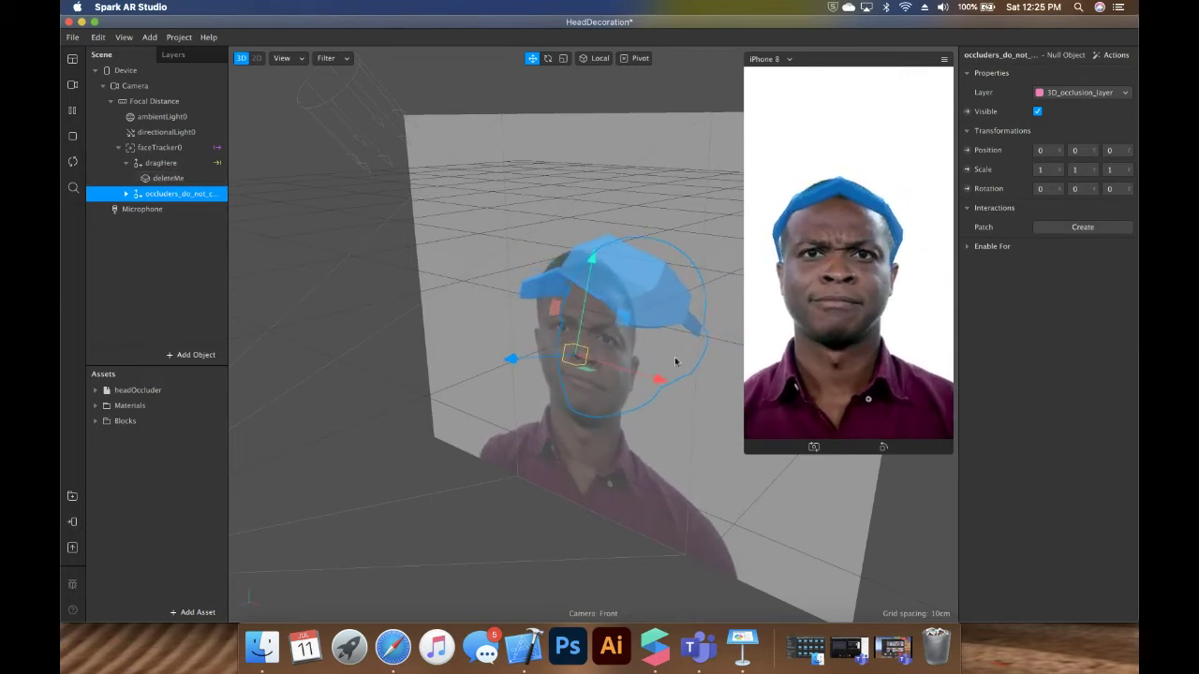
{"action": "left_click", "coordinate": [167, 177]}
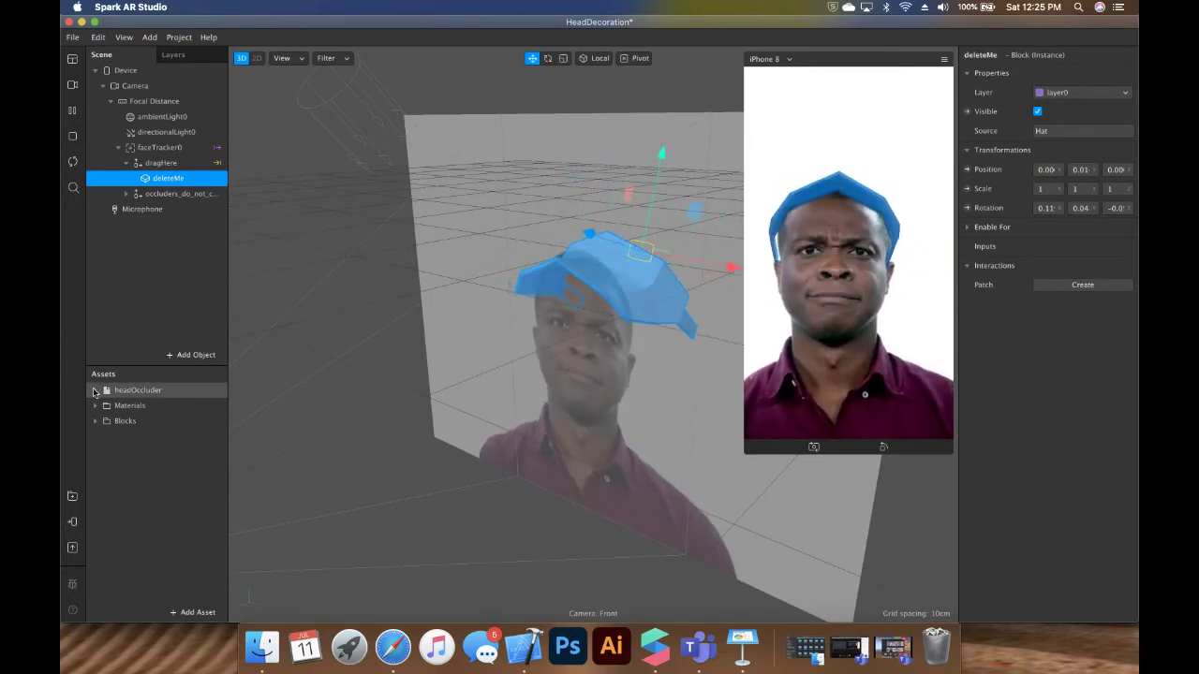
- Check the hat's Layer list, keeping layer0, then expand Materials and Blocks and open occlusion_mat
{"action": "left_click", "coordinate": [1096, 95]}
{"action": "left_click", "coordinate": [1118, 95]}
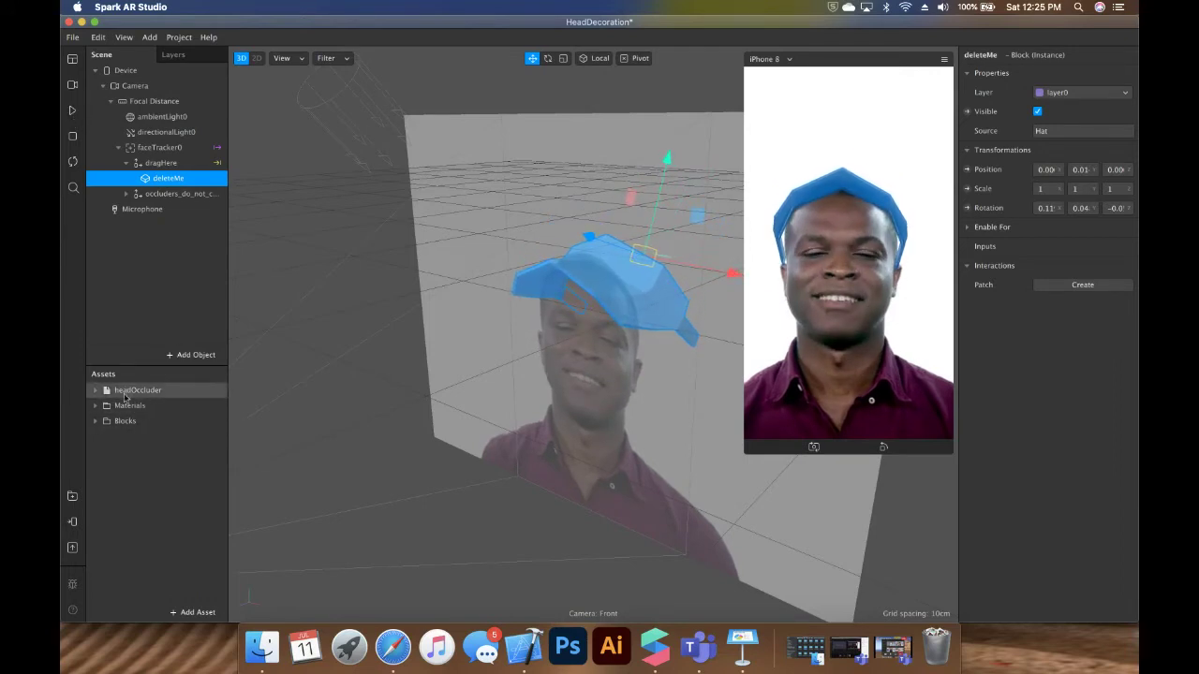
{"action": "left_click", "coordinate": [95, 407]}
{"action": "left_click", "coordinate": [97, 438]}
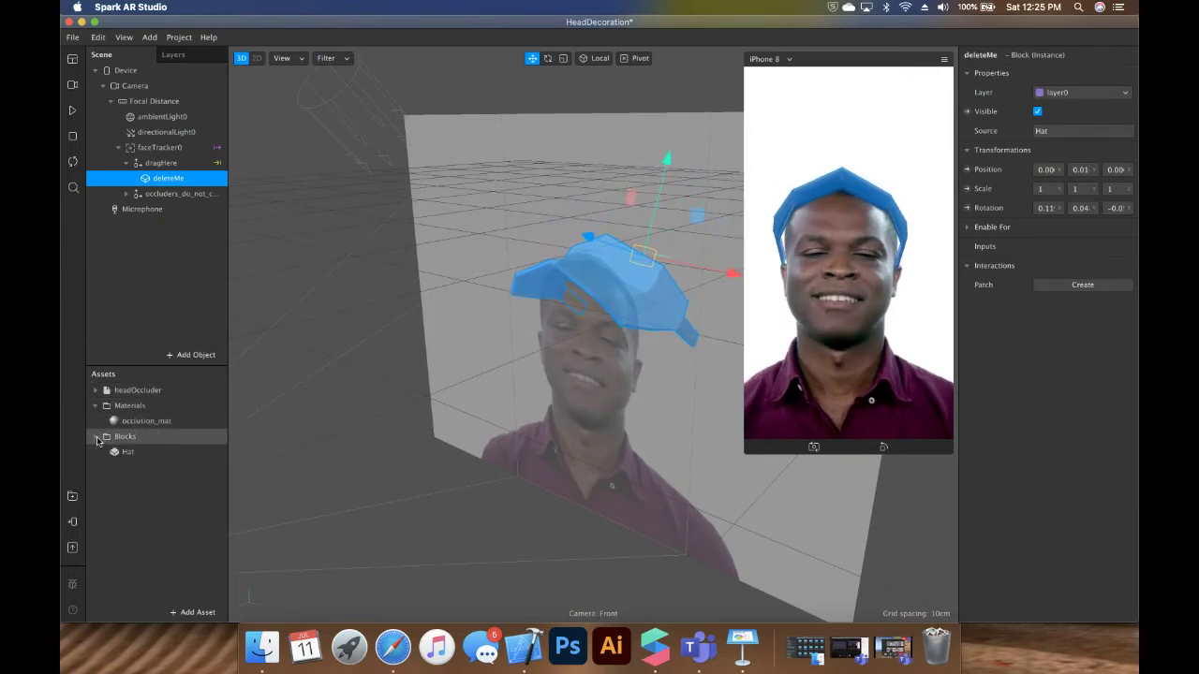
{"action": "left_click", "coordinate": [129, 422]}
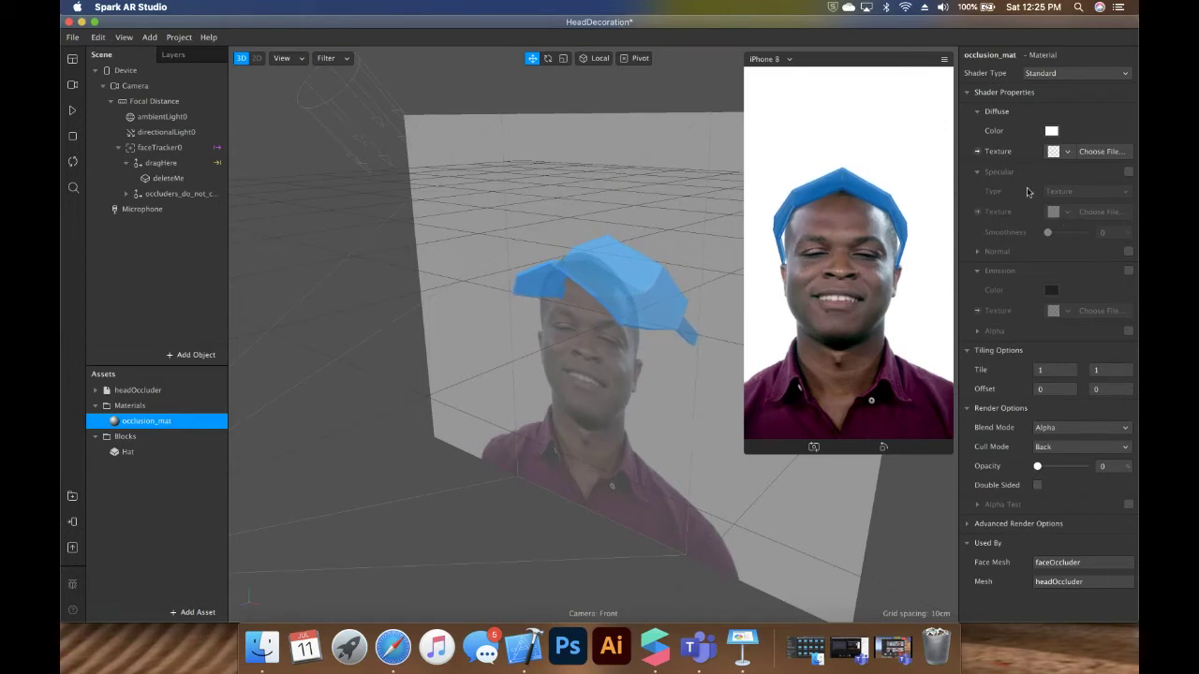
- Set occlusion_mat's diffuse colour to bright green and dismiss the security notification
{"action": "left_click", "coordinate": [1052, 131]}
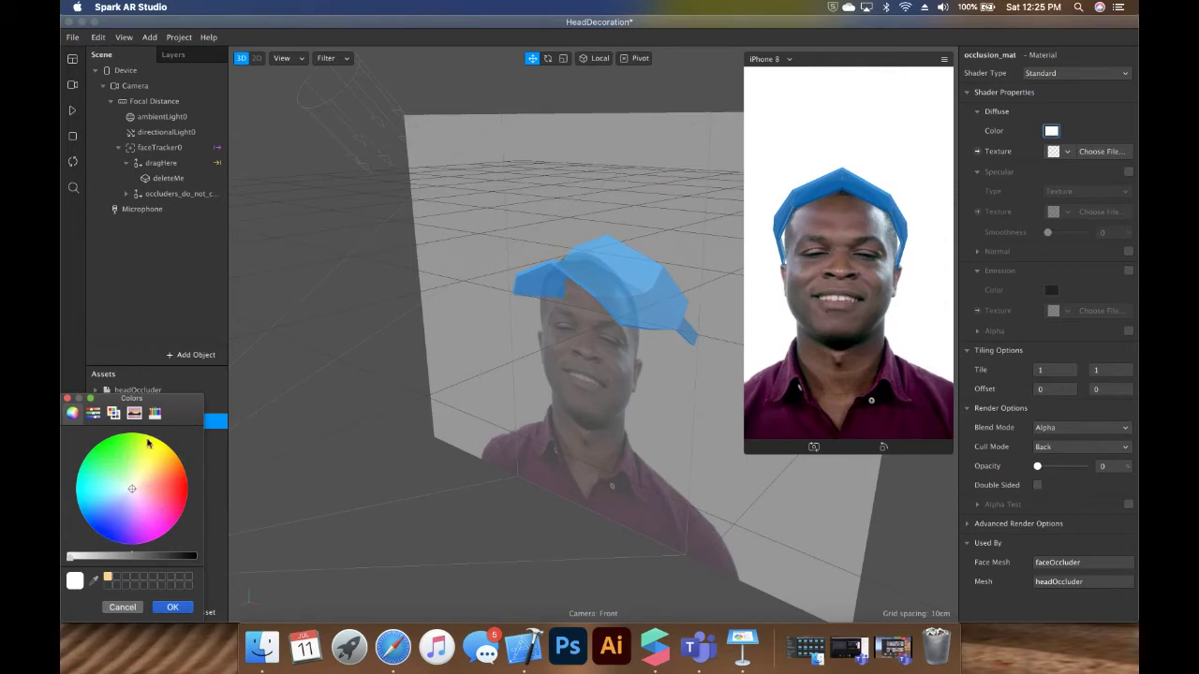
{"action": "mouse_move", "coordinate": [147, 444]}
{"action": "left_mouse_down"}
{"action": "mouse_move", "coordinate": [120, 444]}
{"action": "mouse_move", "coordinate": [140, 437]}
{"action": "left_mouse_up"}
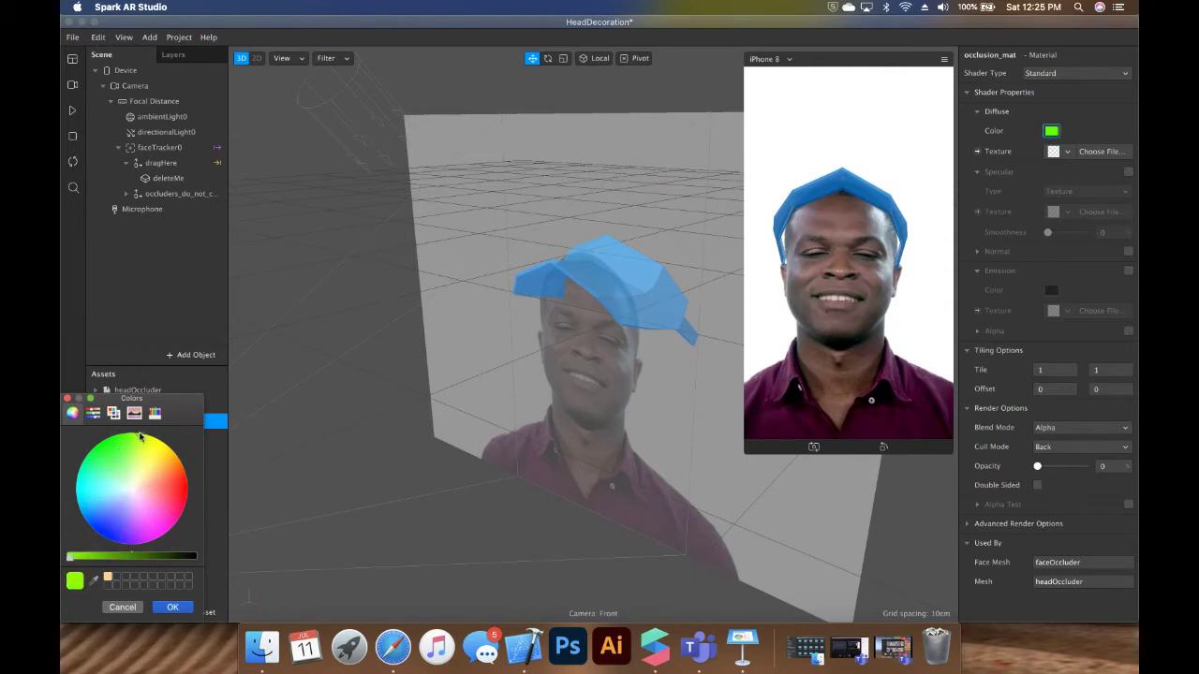
{"action": "left_click", "coordinate": [173, 607]}
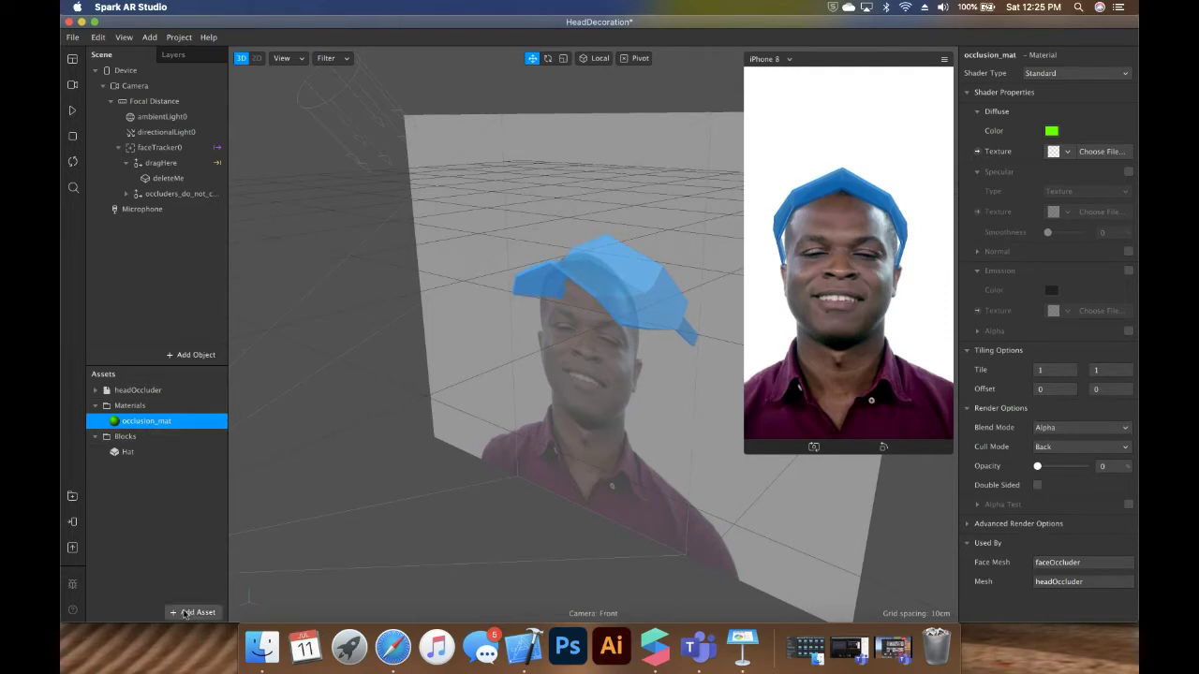
{"action": "left_click", "coordinate": [752, 342]}
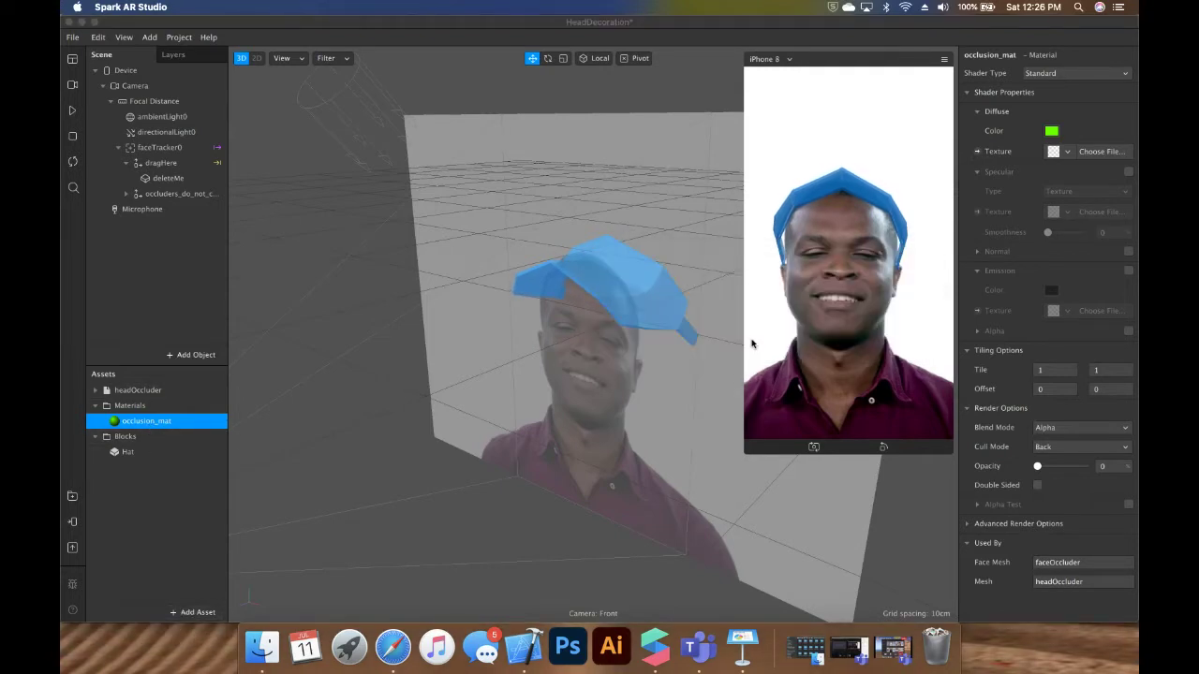
{"action": "left_click", "coordinate": [192, 614]}
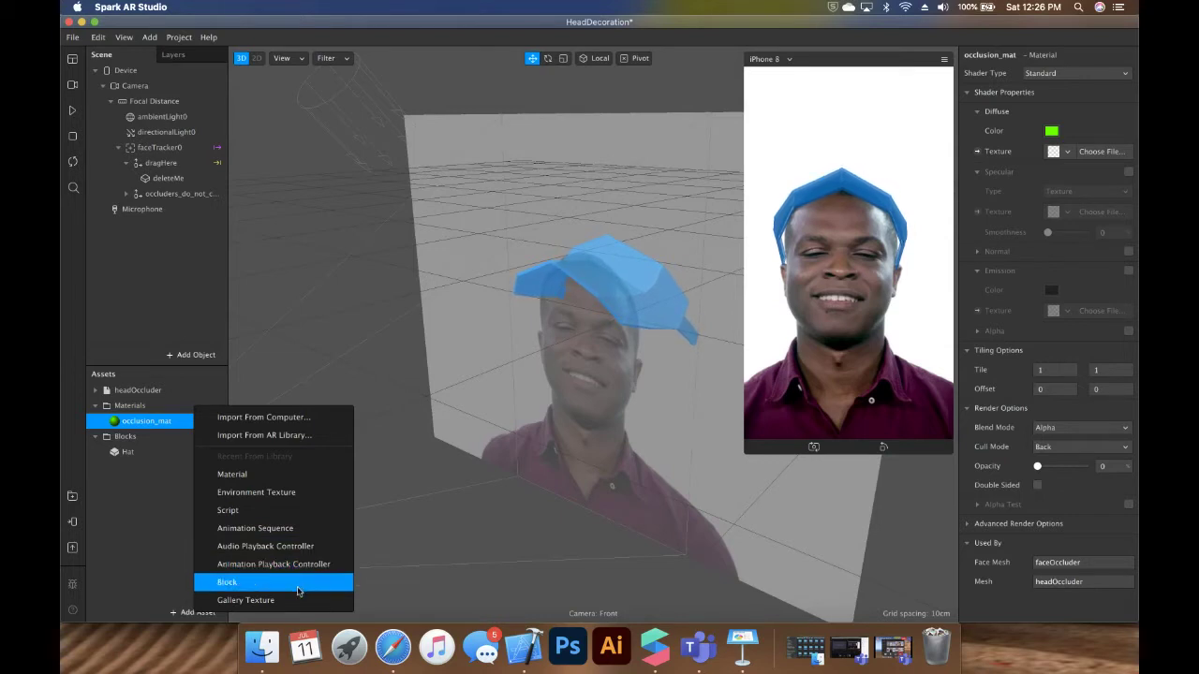
- Close the asset list, delete the deleteMe hat block, then undo the deletion
{"action": "left_click", "coordinate": [148, 523]}
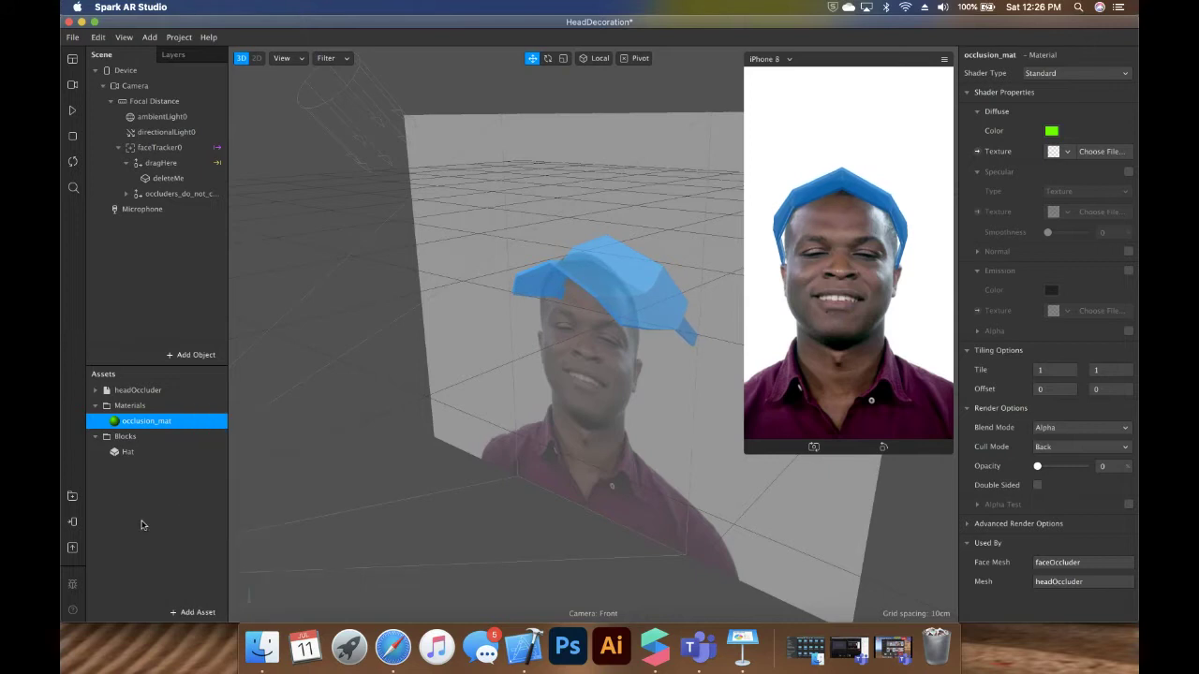
{"action": "left_click", "coordinate": [148, 518]}
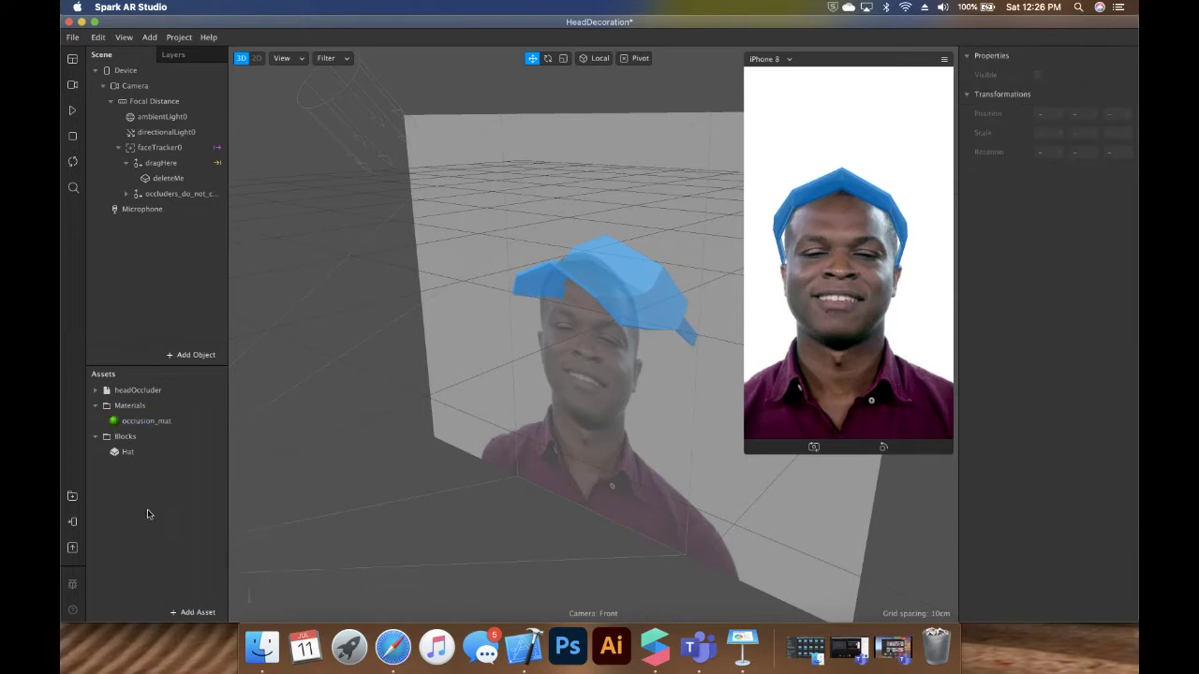
{"action": "left_click", "coordinate": [157, 179]}
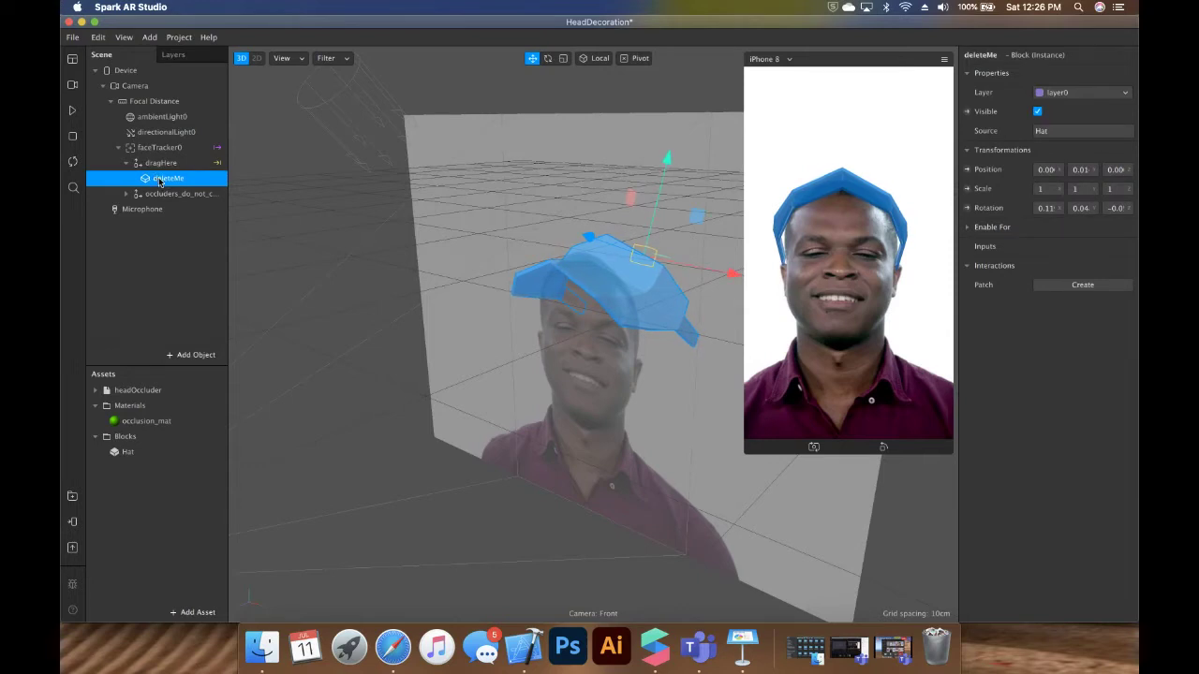
{"action": "key", "text": "Delete"}
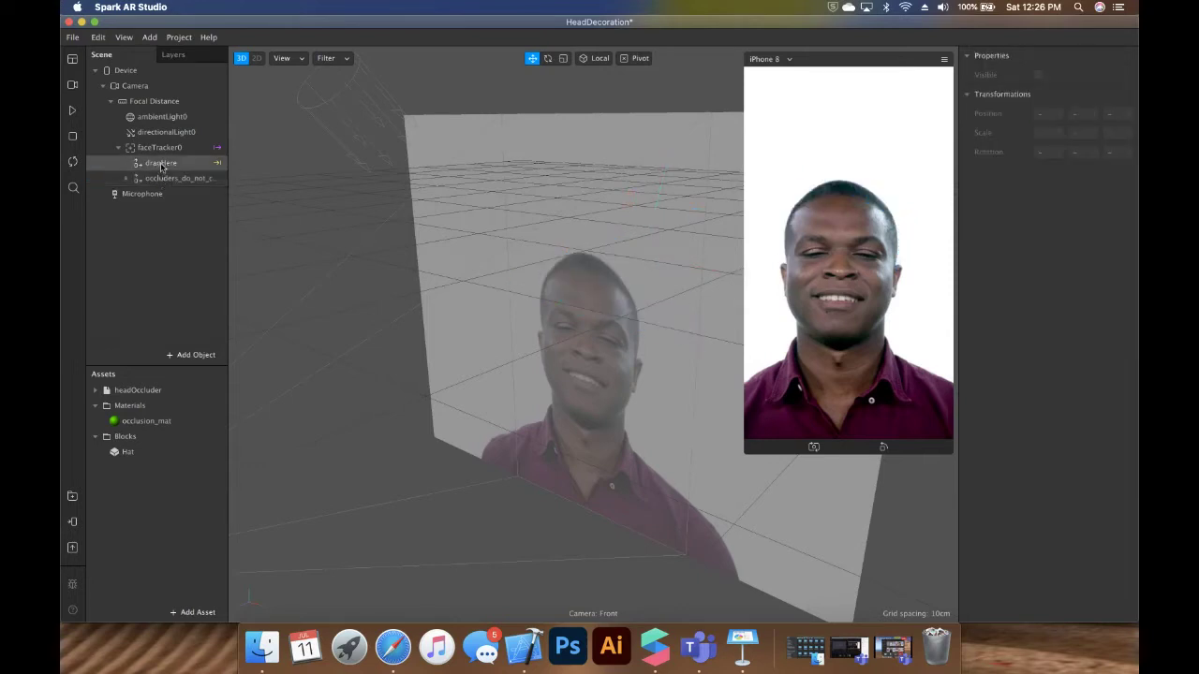
{"action": "left_click", "coordinate": [159, 147]}
{"action": "left_click", "coordinate": [156, 177]}
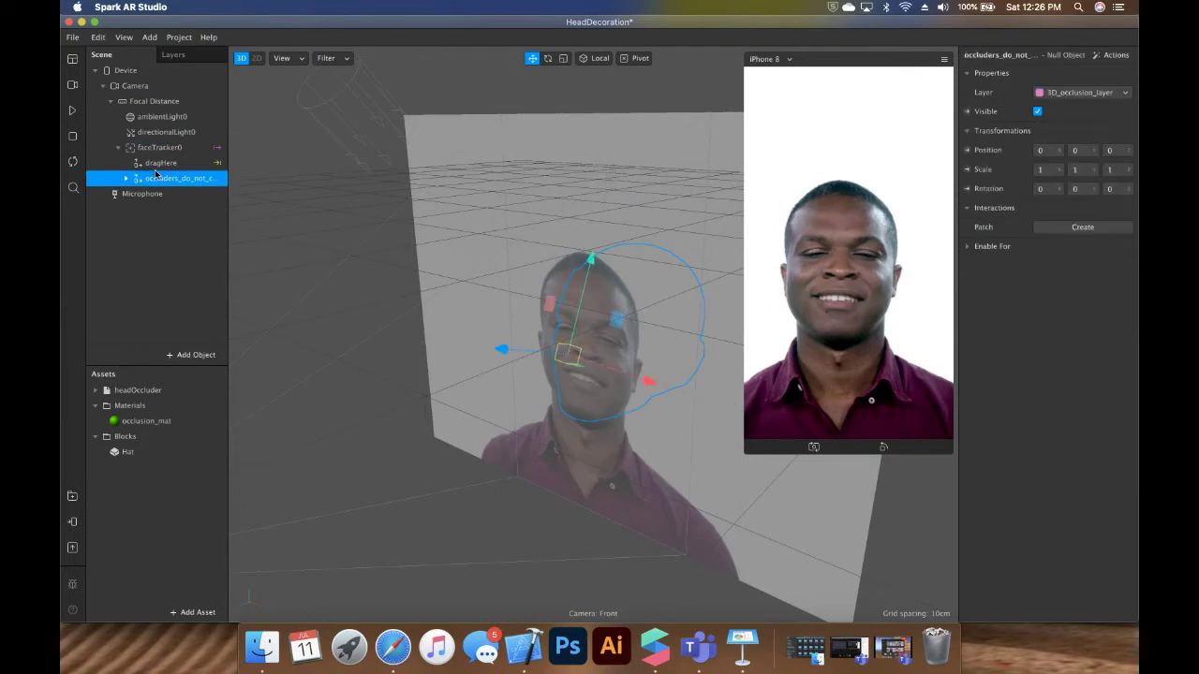
{"action": "key", "text": "super+z"}
- Delete deleteMe from faceTracker0 > dragHere and resume the preview video
{"action": "left_click", "coordinate": [165, 148]}
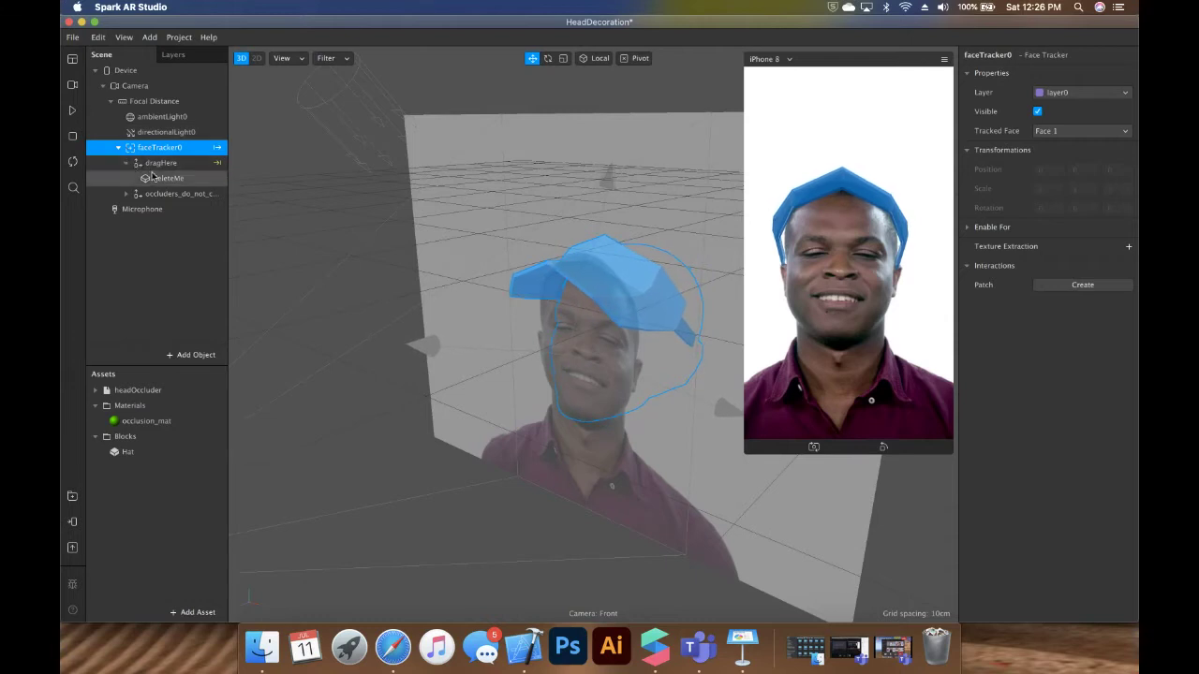
{"action": "left_click", "coordinate": [151, 164]}
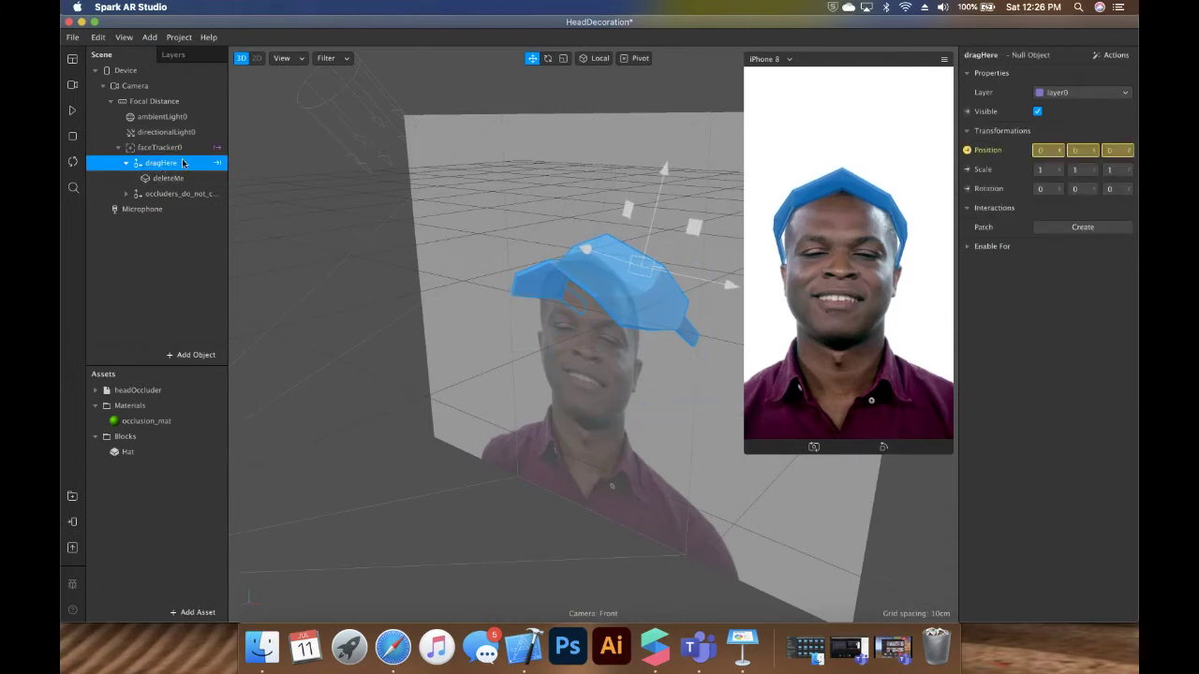
{"action": "left_click", "coordinate": [155, 177]}
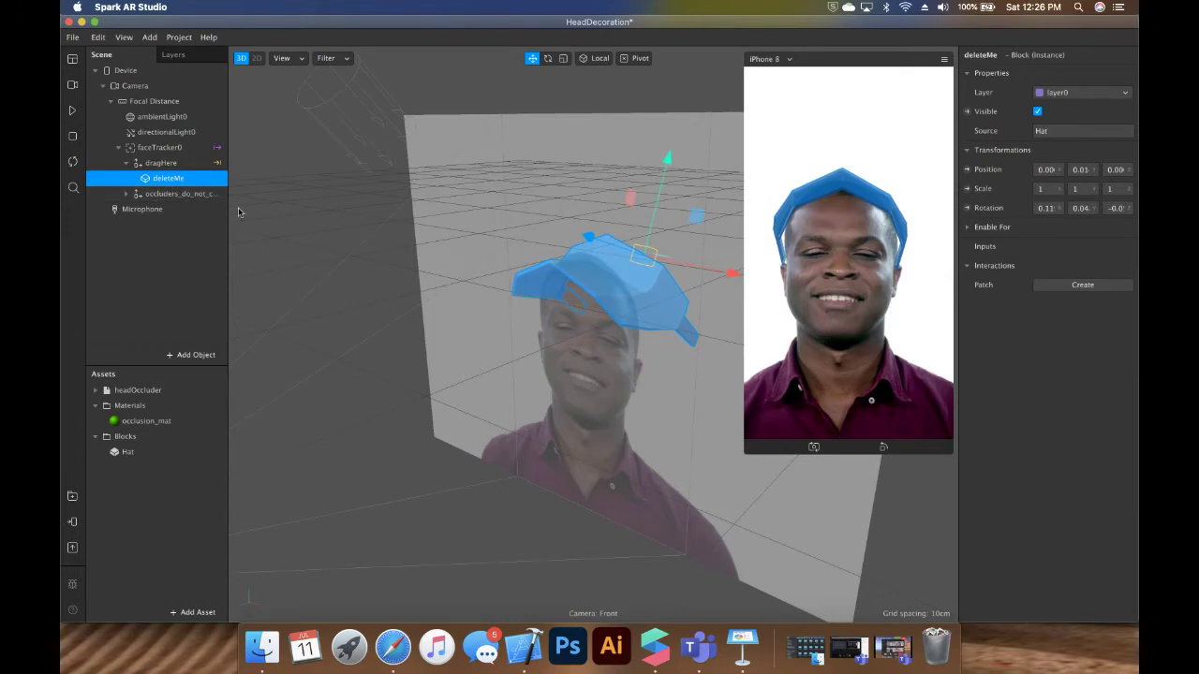
{"action": "key", "text": "Delete"}
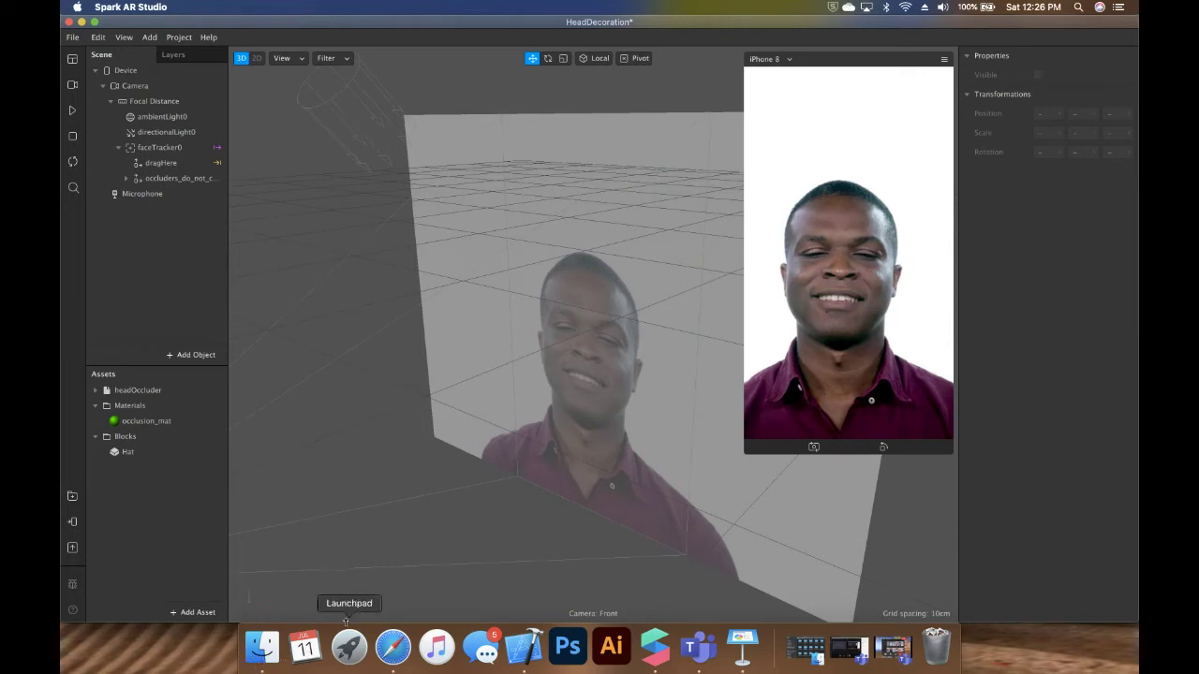
{"action": "left_click", "coordinate": [73, 111]}
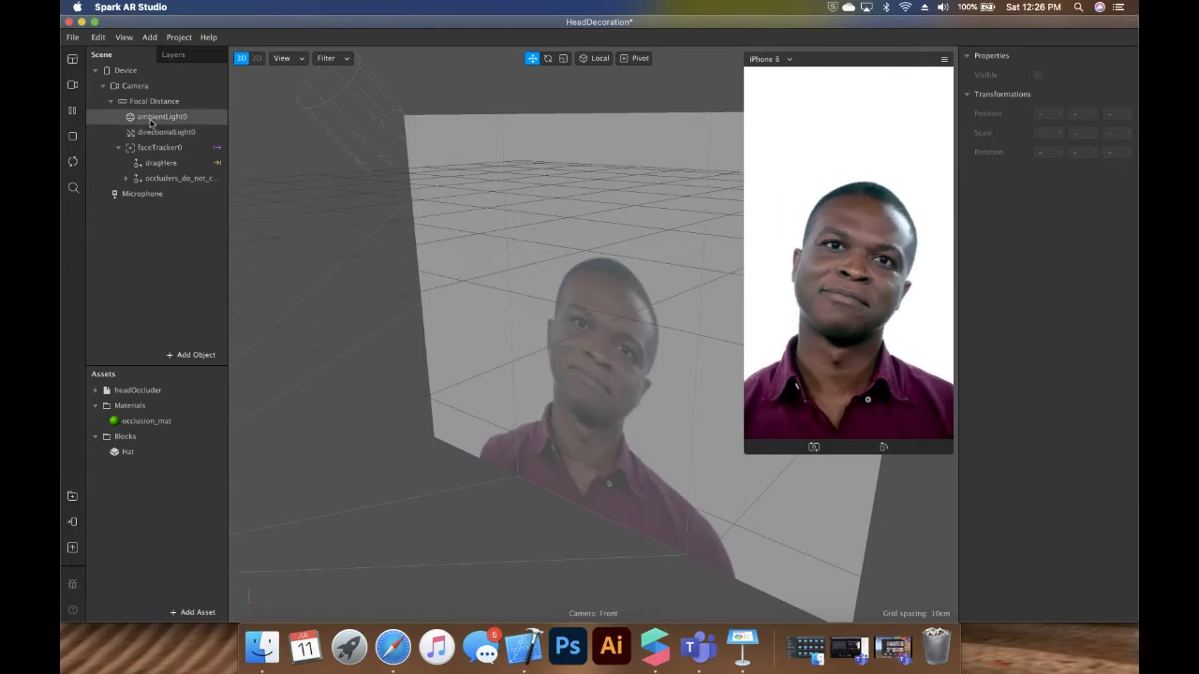
- Cycle the preview through the seven Real-Time Simulation faces
{"action": "left_click", "coordinate": [72, 84]}
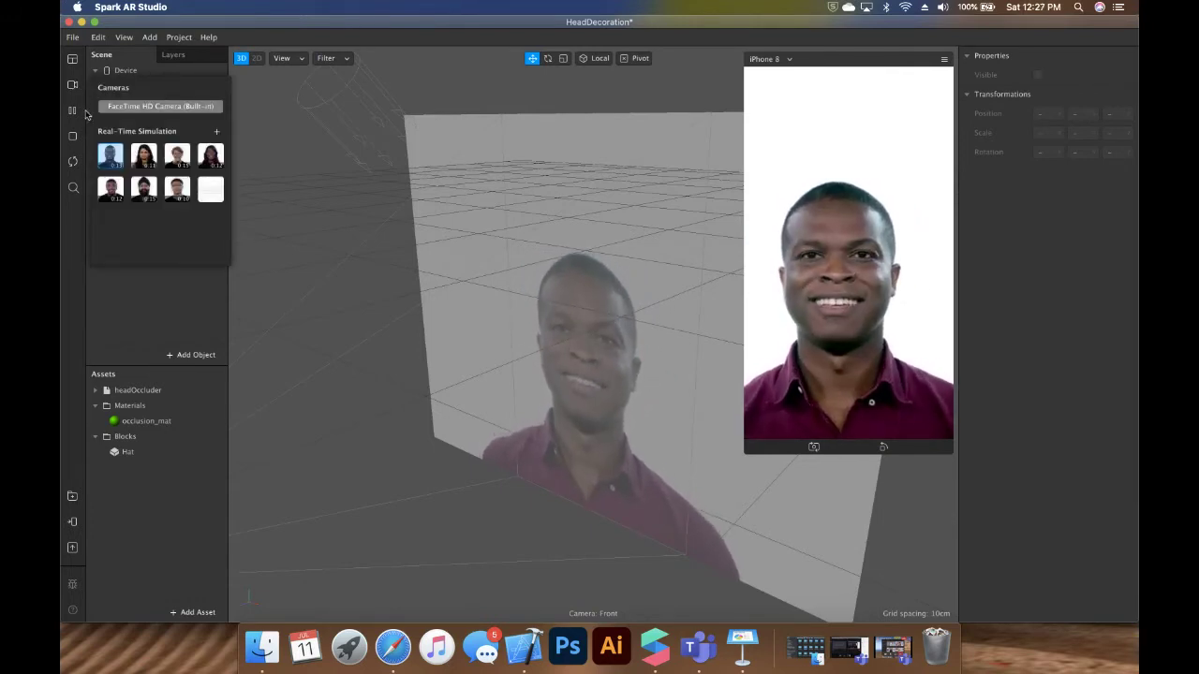
{"action": "left_click", "coordinate": [145, 161]}
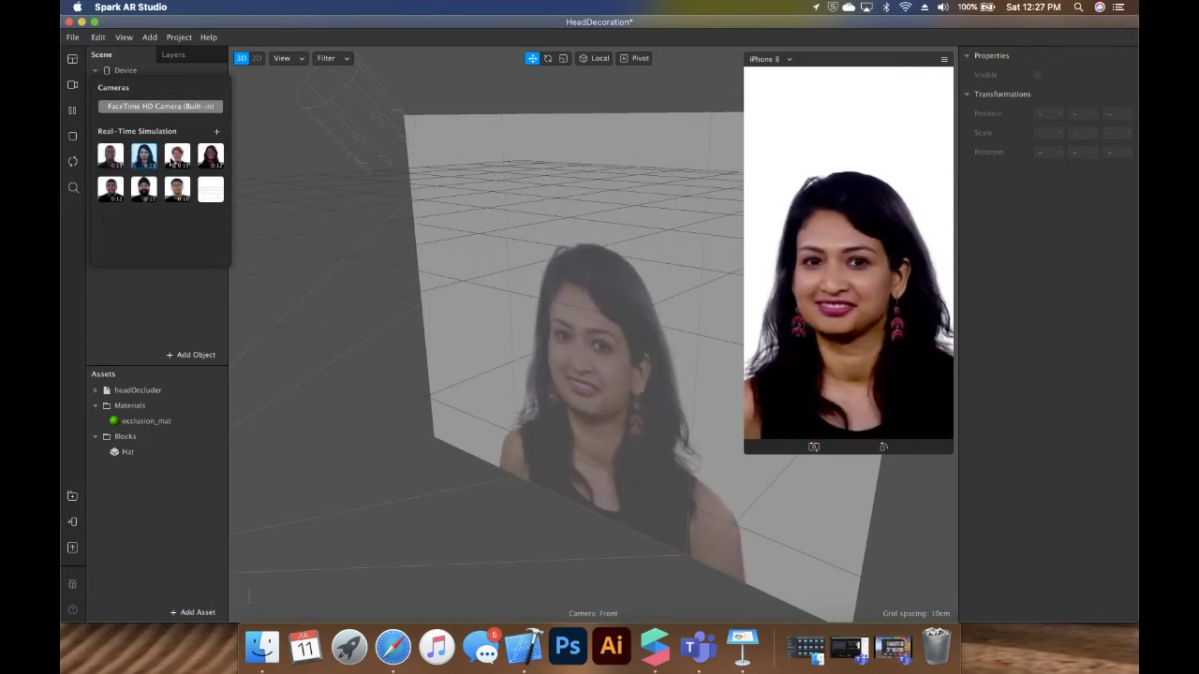
{"action": "left_click", "coordinate": [176, 158]}
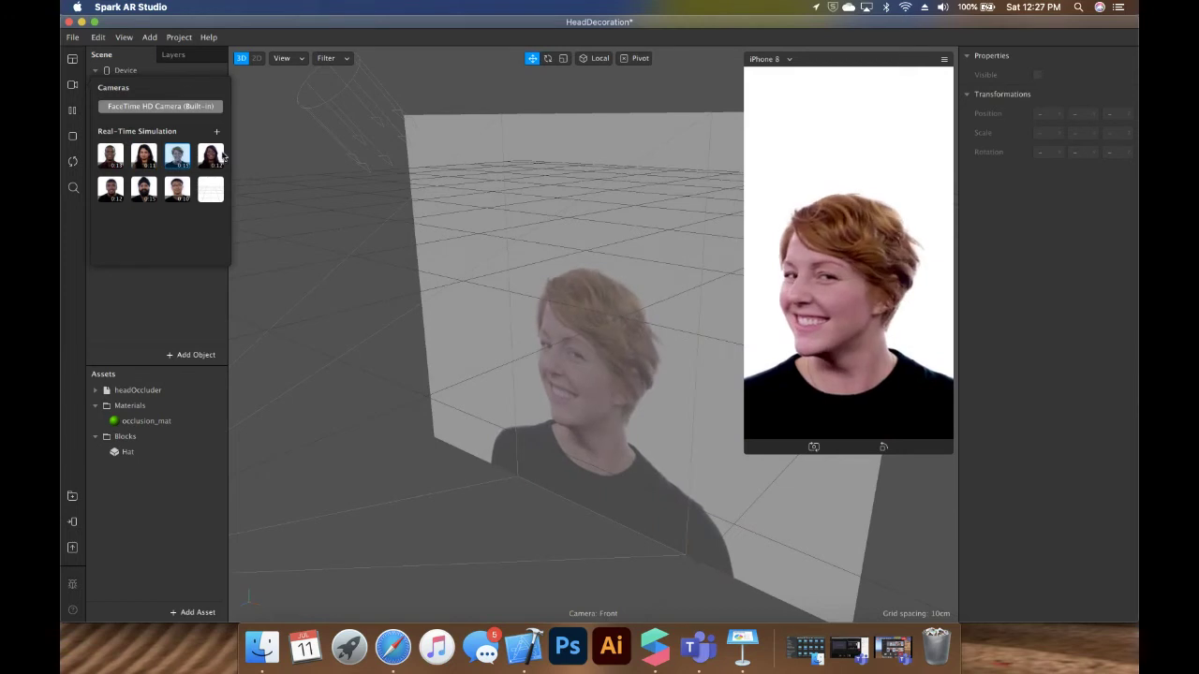
{"action": "left_click", "coordinate": [212, 157]}
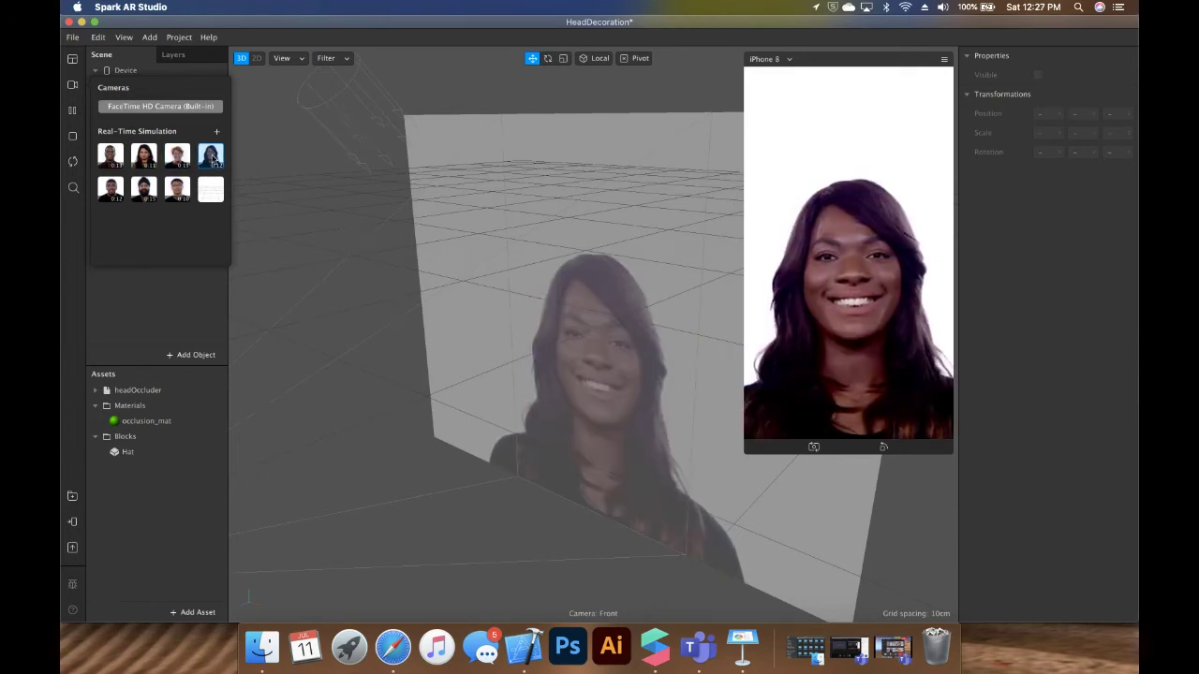
{"action": "left_click", "coordinate": [110, 187]}
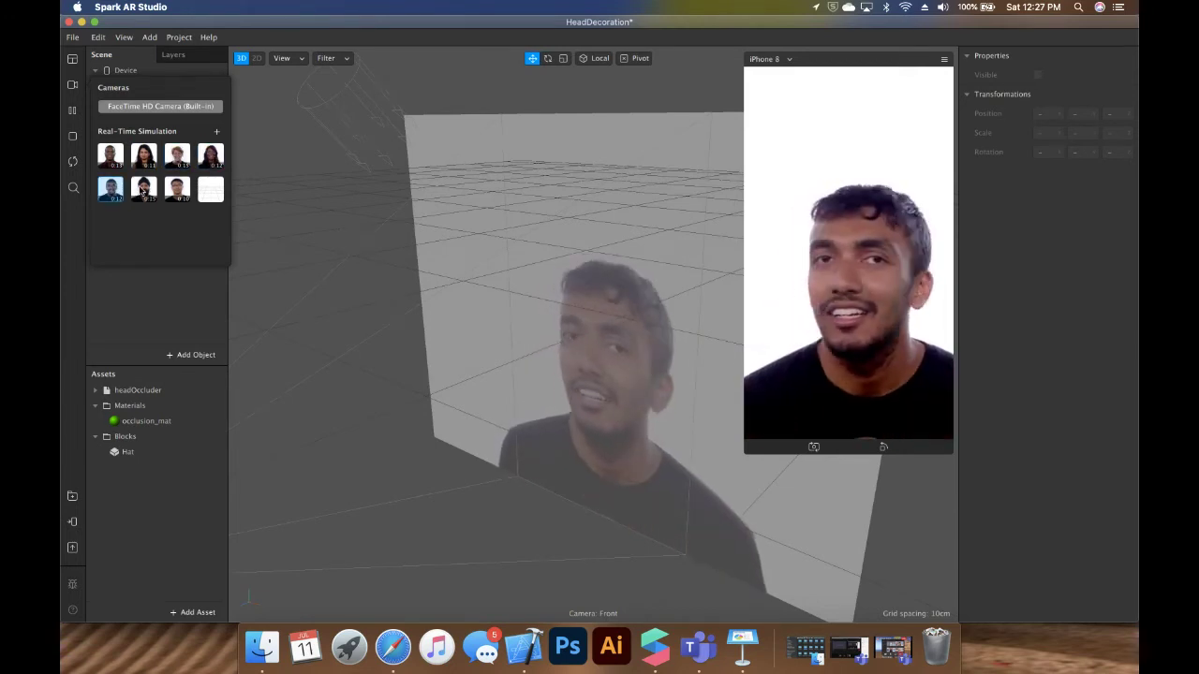
{"action": "left_click", "coordinate": [142, 189]}
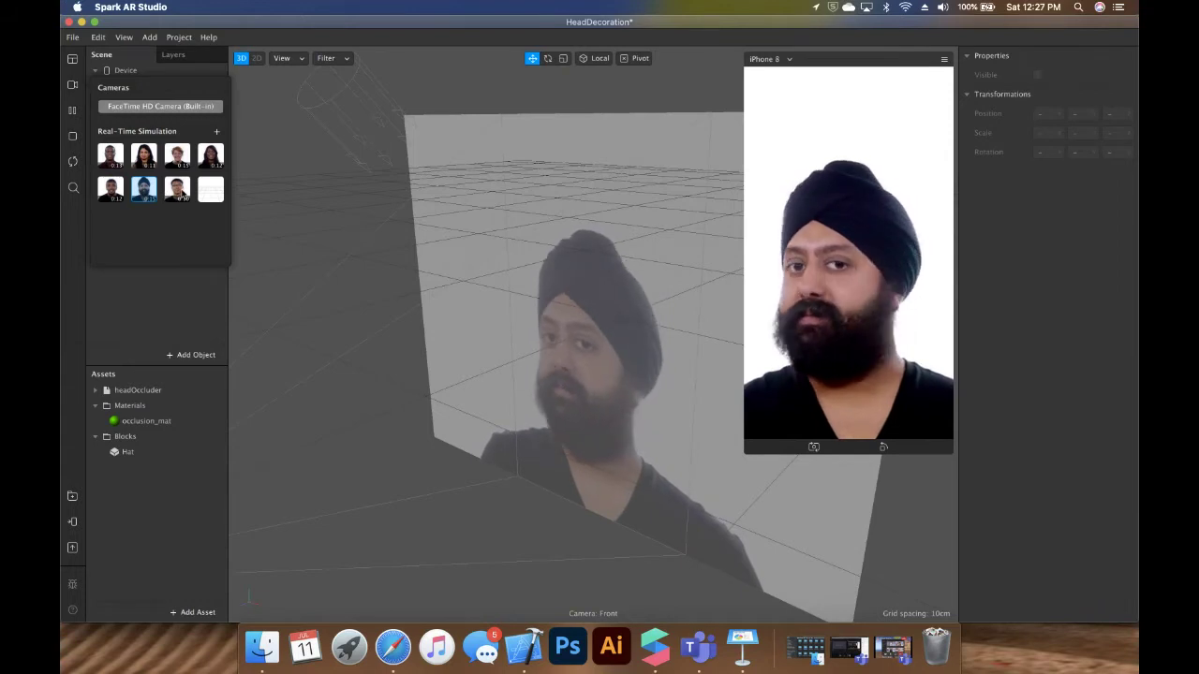
{"action": "left_click", "coordinate": [181, 192]}
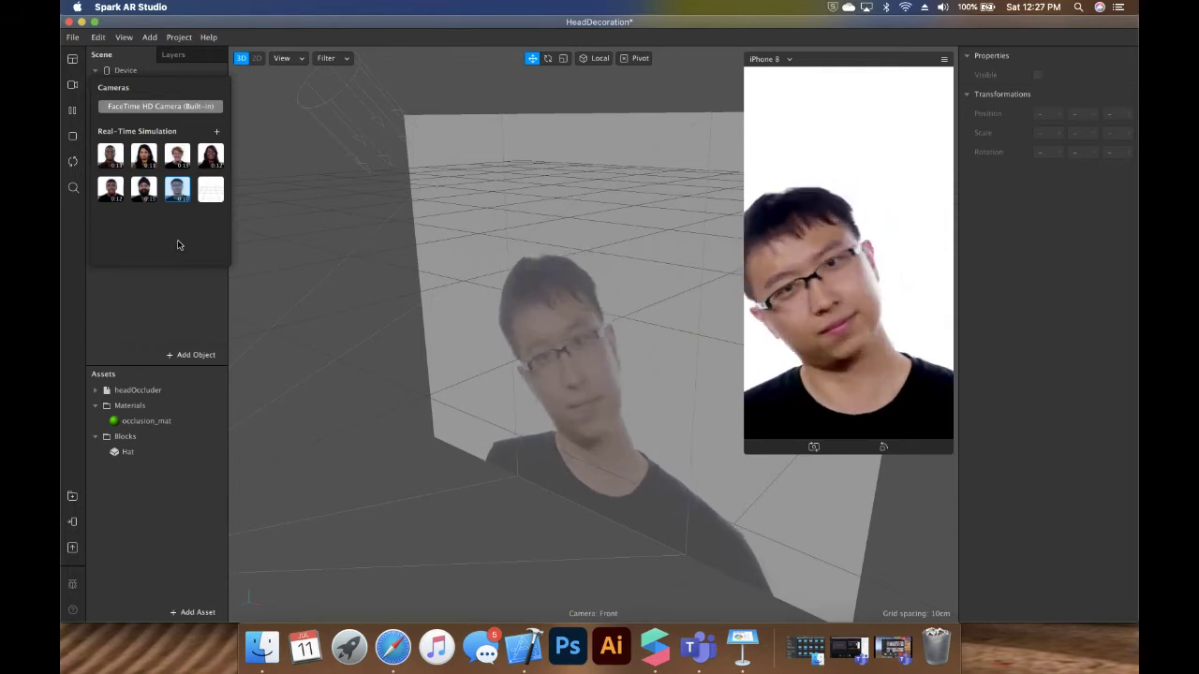
- Revisit the second woman, turbaned man and red-haired woman, ending on the first smiling man
{"action": "left_click", "coordinate": [143, 161]}
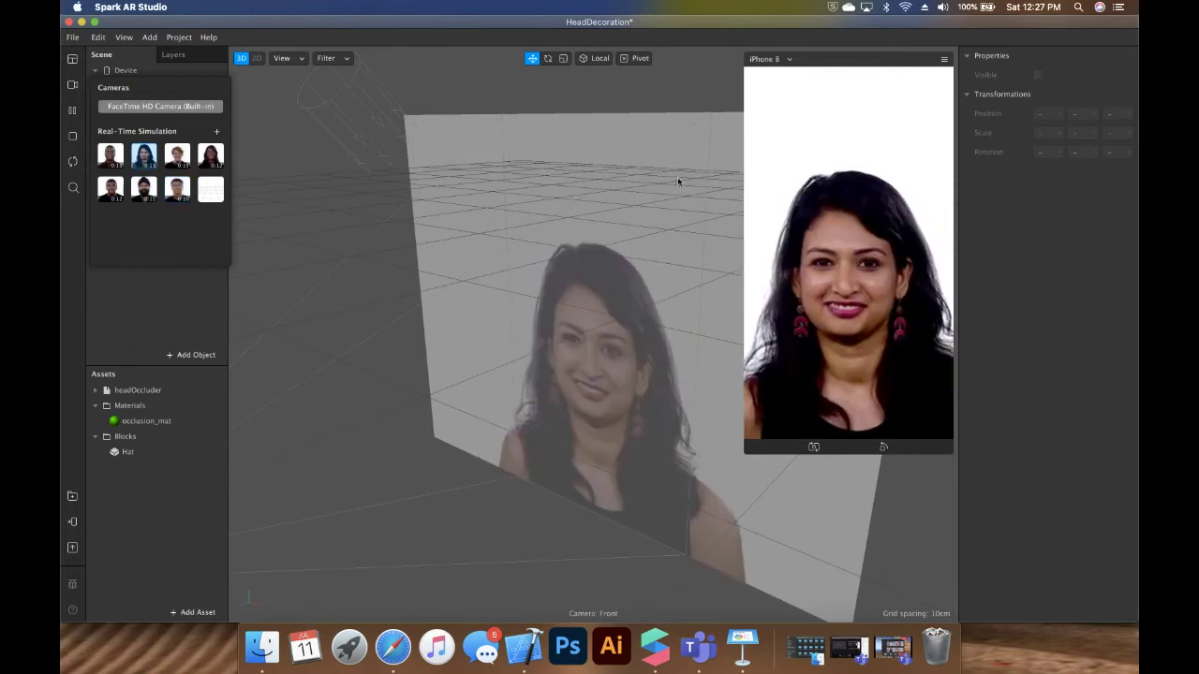
{"action": "left_click", "coordinate": [144, 189]}
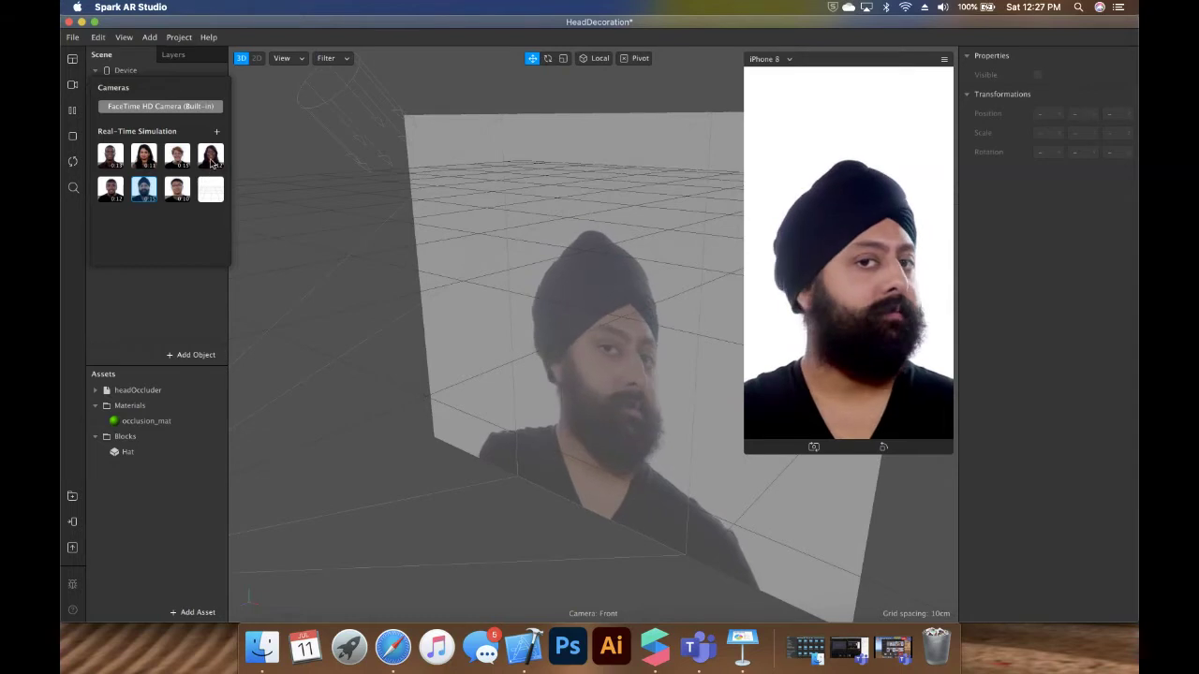
{"action": "left_click", "coordinate": [177, 154]}
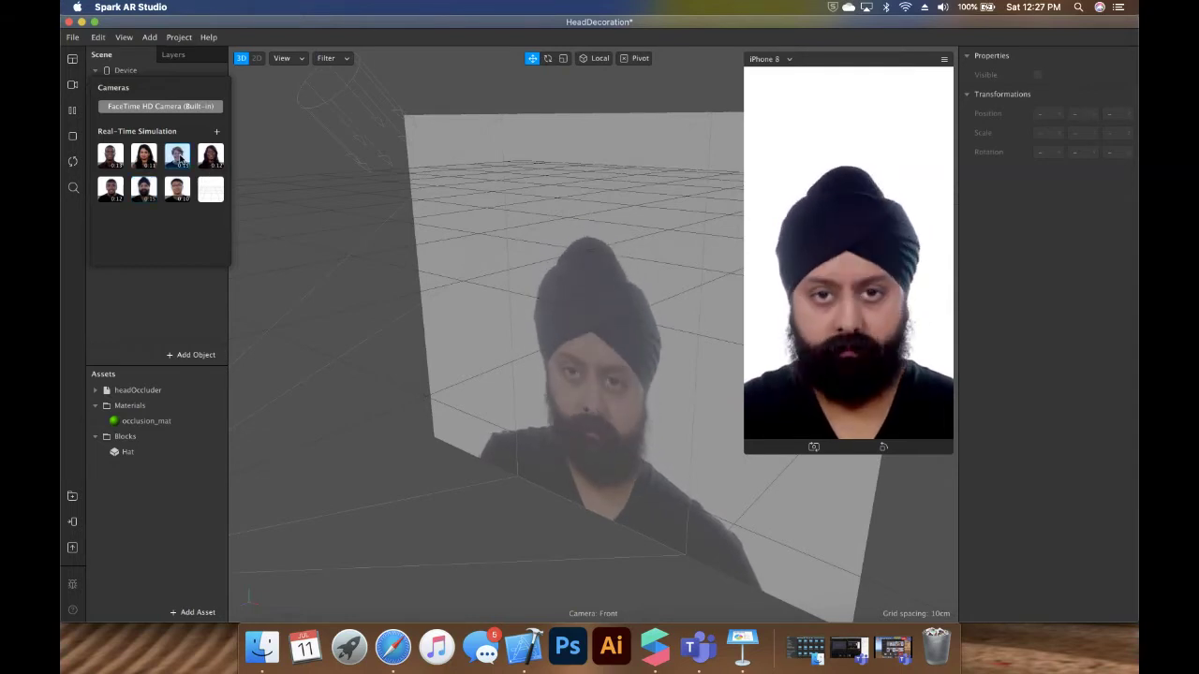
{"action": "left_click", "coordinate": [111, 158]}
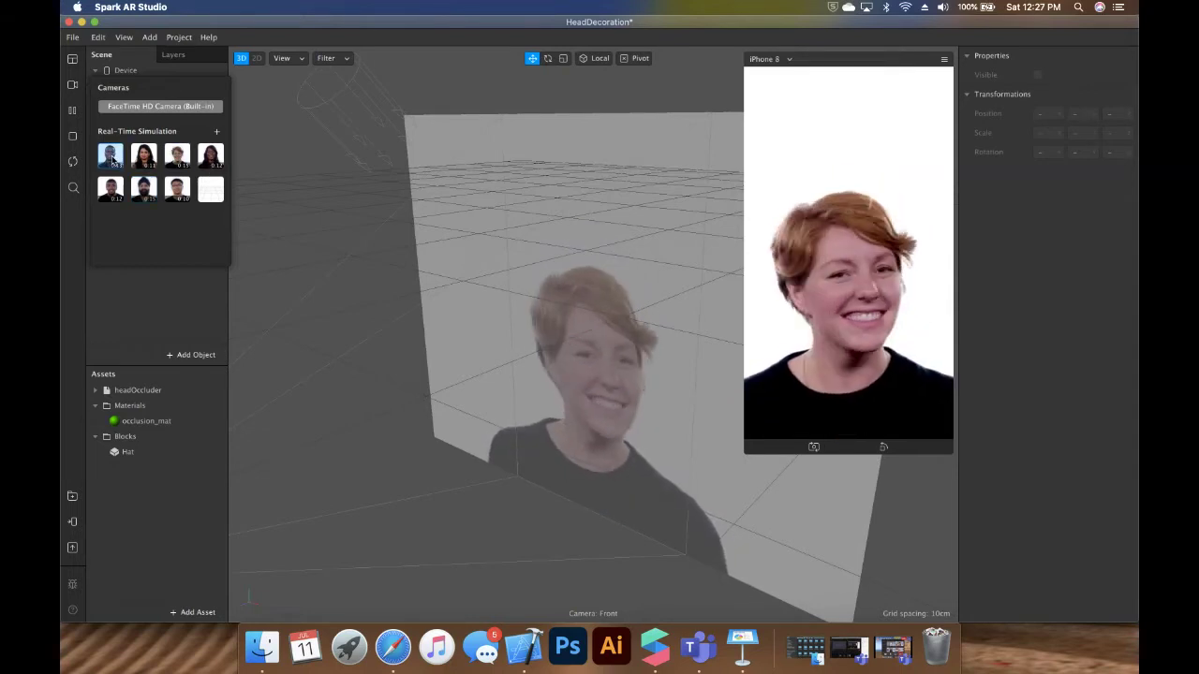
- Switch to Safari, load CGTrader from the address bar, and scroll down My Dashboard
{"action": "left_click", "coordinate": [392, 646]}
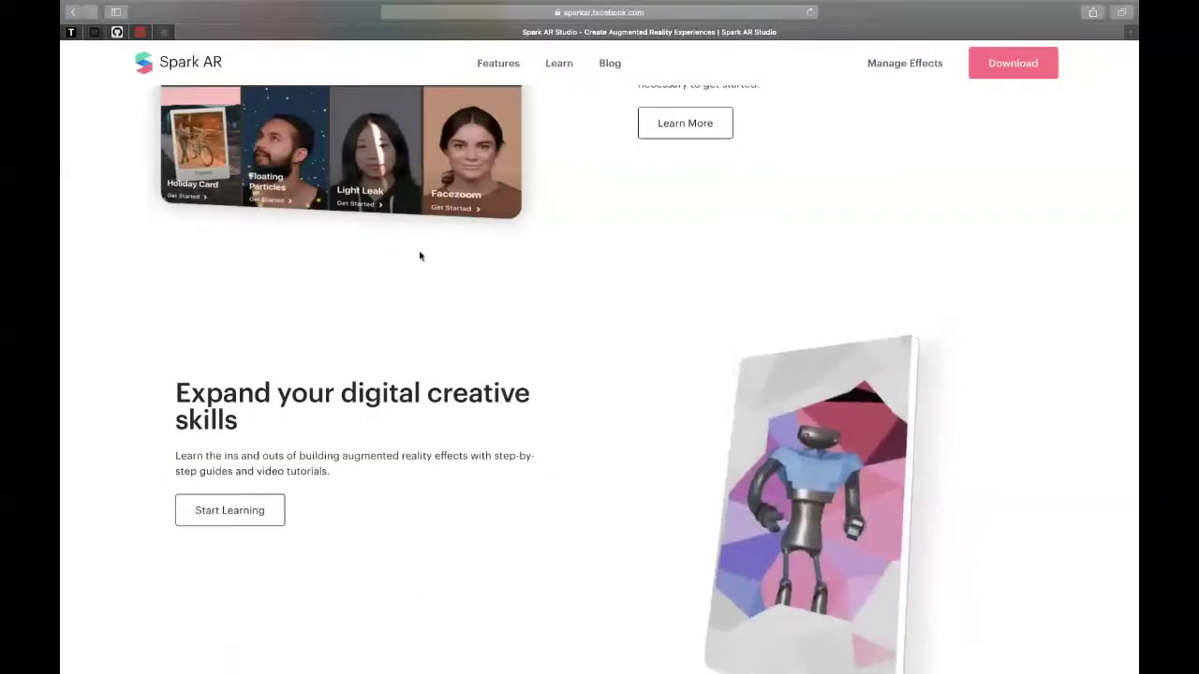
{"action": "left_click", "coordinate": [746, 13]}
{"action": "type", "text": "cgtrader"}
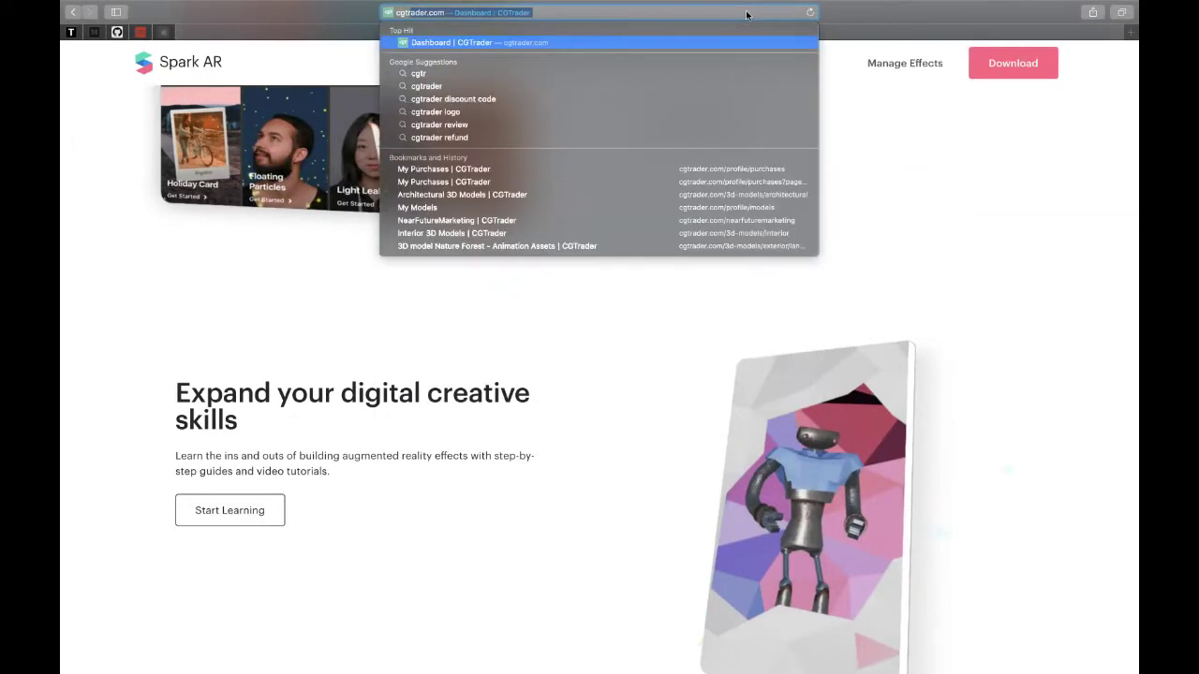
{"action": "key", "text": "Return"}
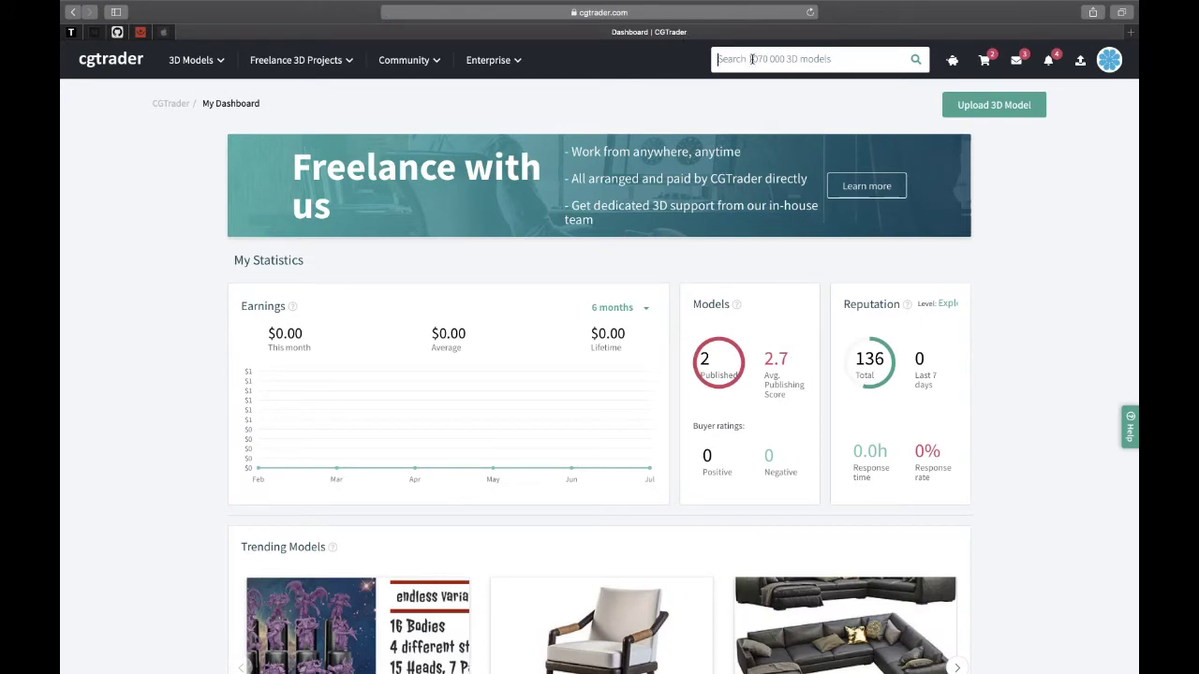
{"action": "scroll", "coordinate": [751, 59], "scroll_direction": "down", "scroll_amount": 5}
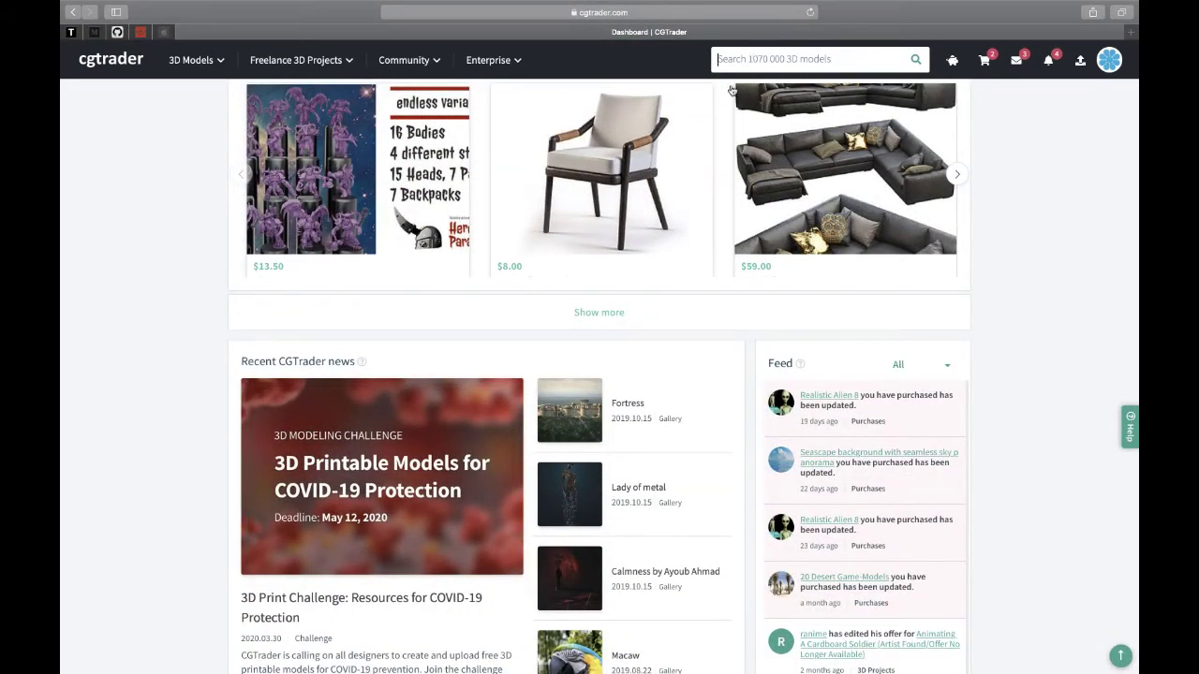
{"action": "scroll", "coordinate": [668, 140], "scroll_direction": "down", "scroll_amount": 4}
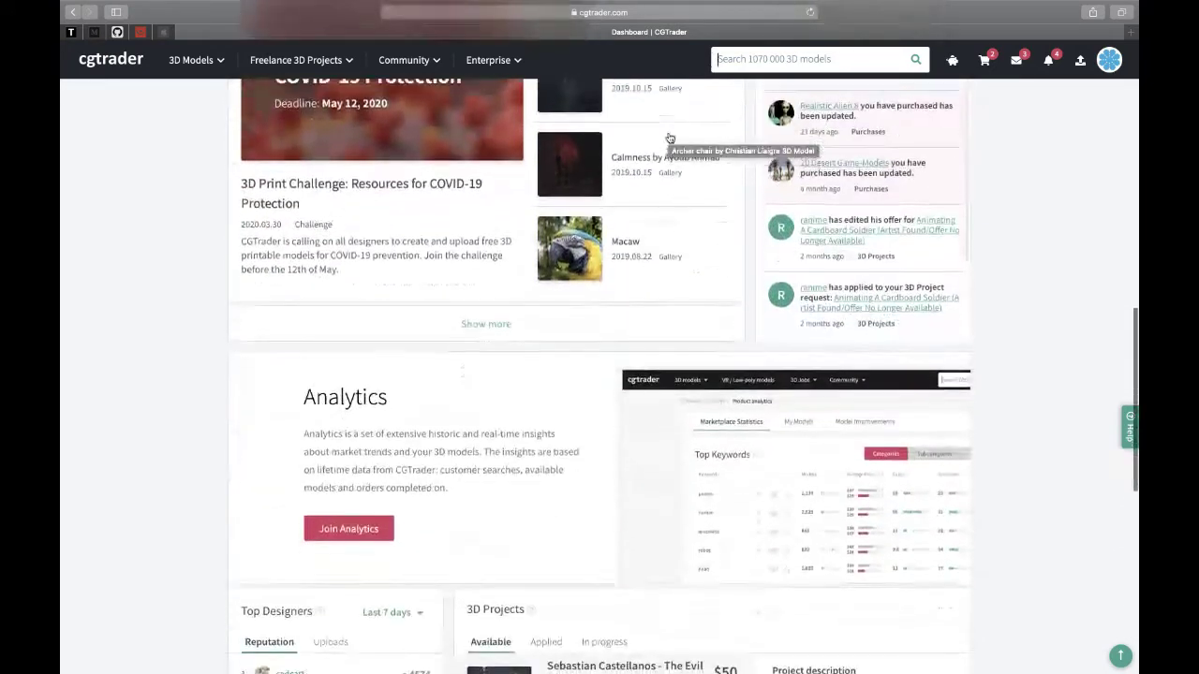
- Open 3D Models > Animals and scroll through the Animal 3D models grid
{"action": "scroll", "coordinate": [669, 139], "scroll_direction": "up", "scroll_amount": 10}
{"action": "mouse_move", "coordinate": [216, 62]}
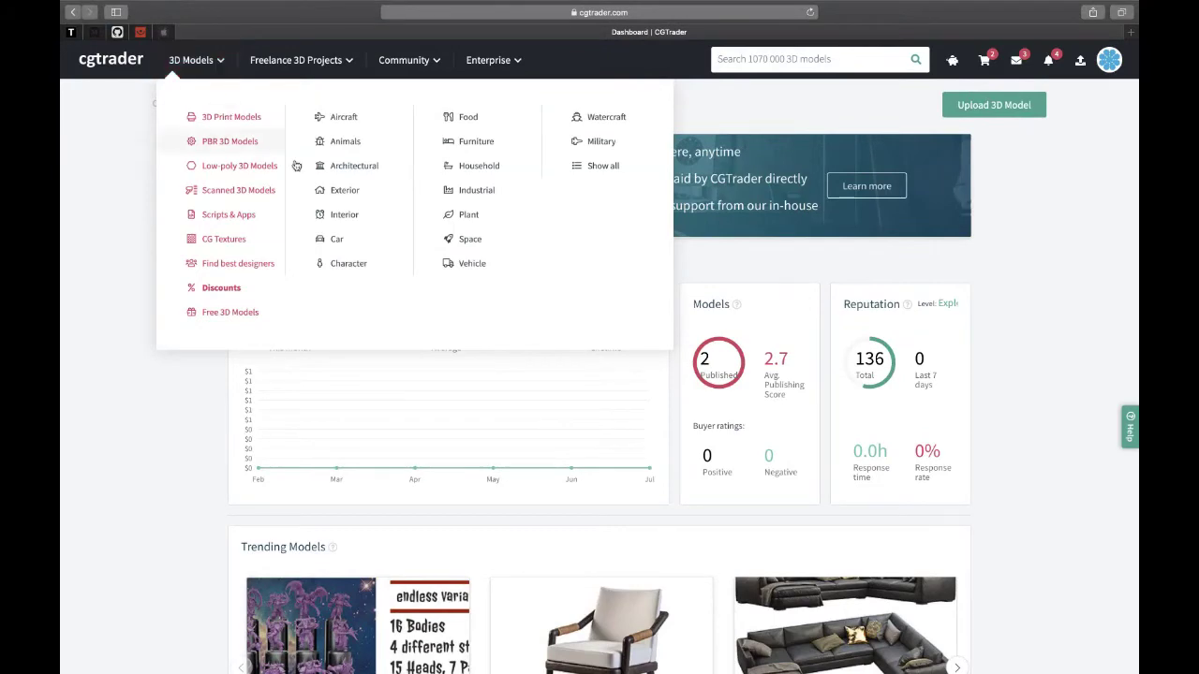
{"action": "left_click", "coordinate": [345, 141]}
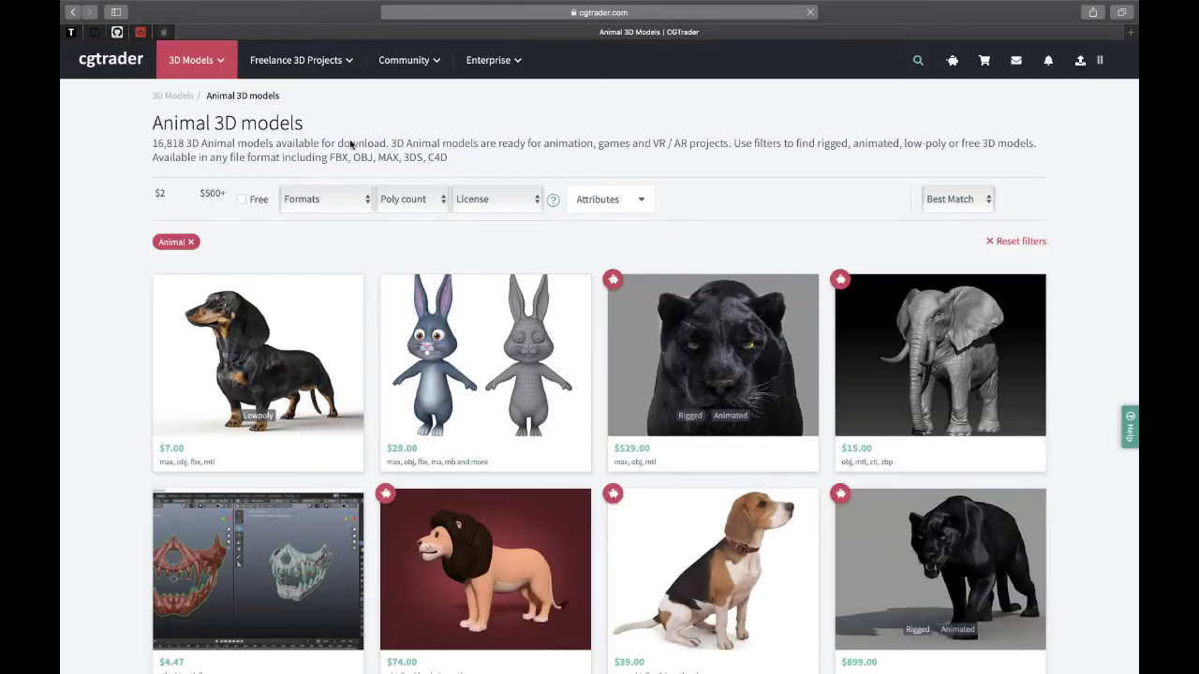
{"action": "scroll", "coordinate": [405, 263], "scroll_direction": "down", "scroll_amount": 1}
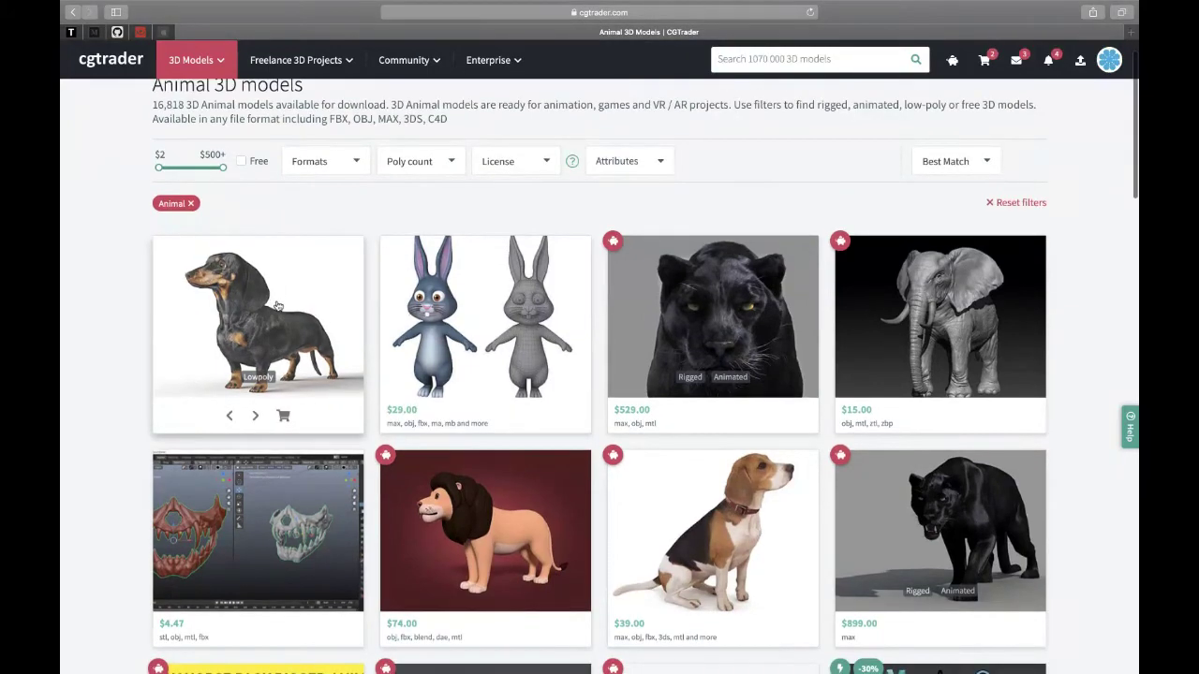
{"action": "scroll", "coordinate": [257, 309], "scroll_direction": "down", "scroll_amount": 3}
{"action": "scroll", "coordinate": [964, 281], "scroll_direction": "down", "scroll_amount": 5}
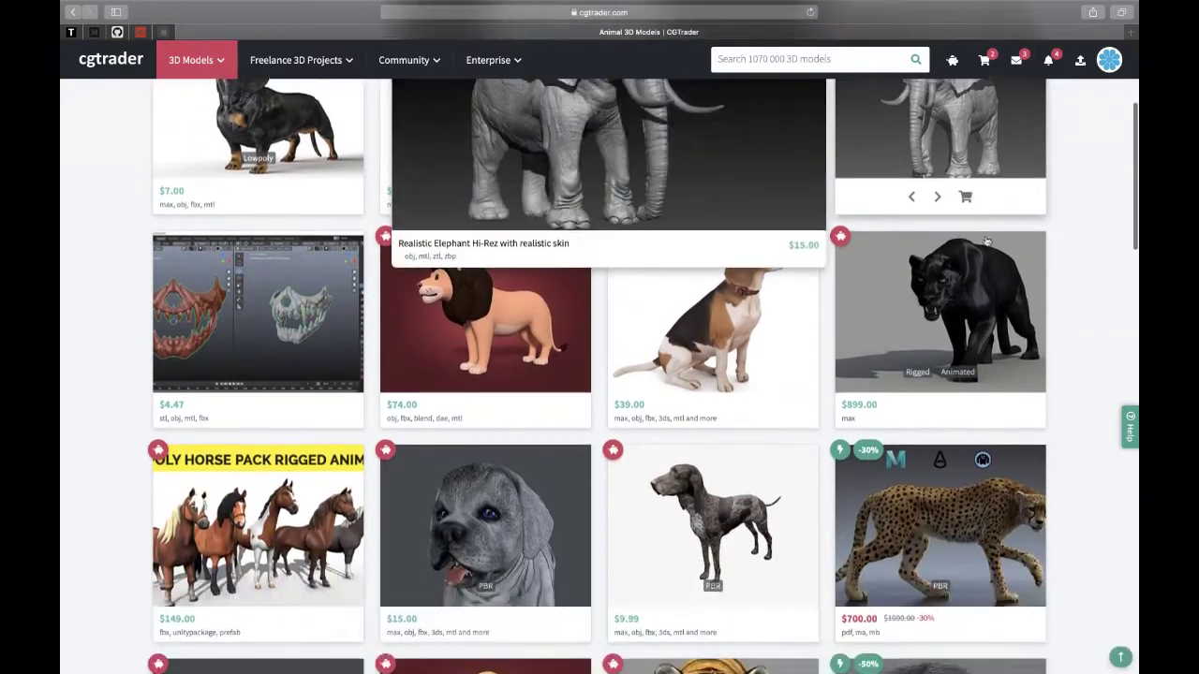
{"action": "scroll", "coordinate": [986, 241], "scroll_direction": "up", "scroll_amount": 6}
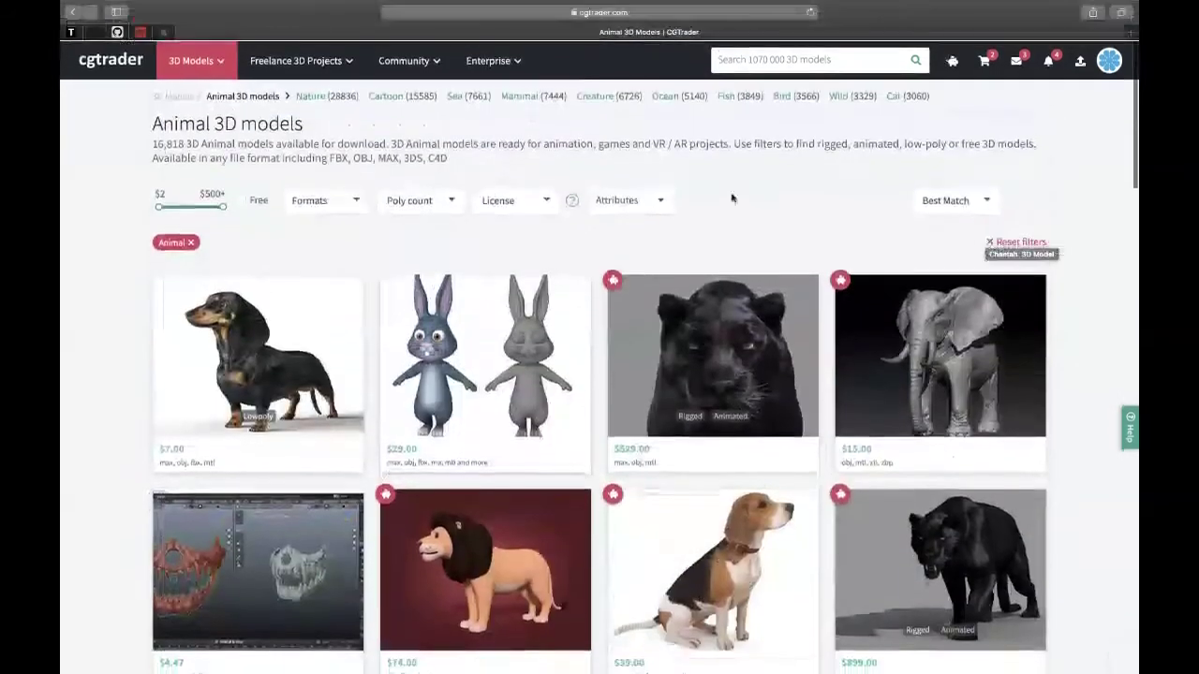
- Filter the animal listings to Free, scroll the results, then open the account menu
{"action": "left_click", "coordinate": [240, 202]}
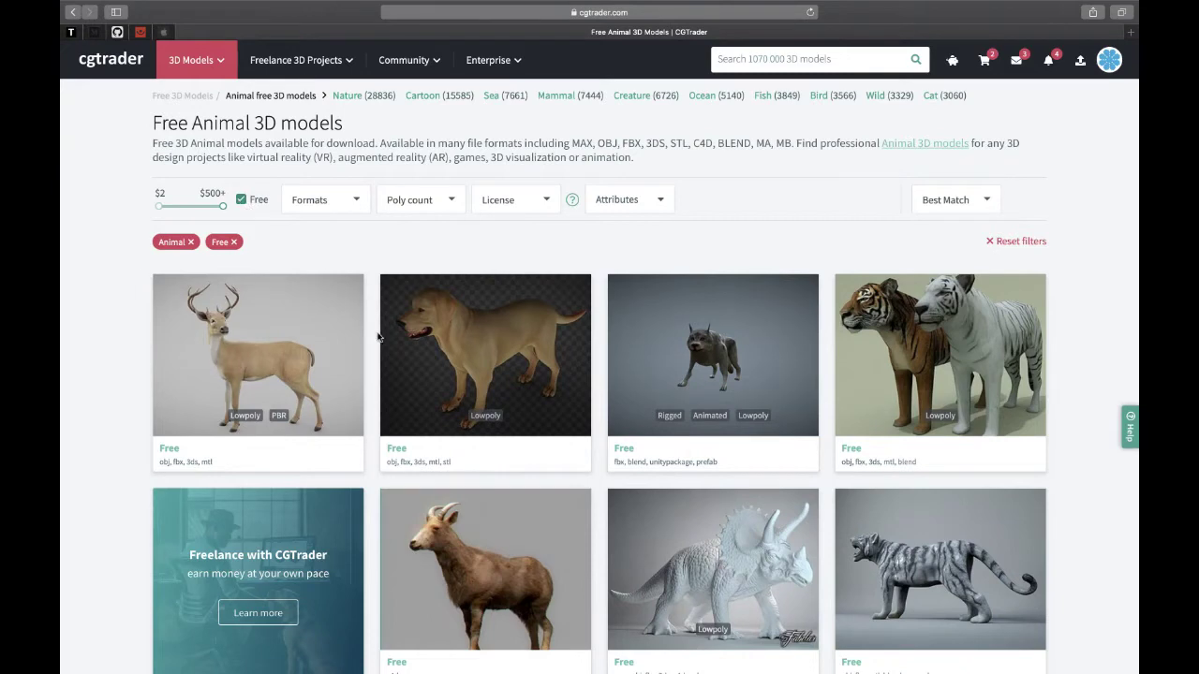
{"action": "scroll", "coordinate": [369, 193], "scroll_direction": "down", "scroll_amount": 7}
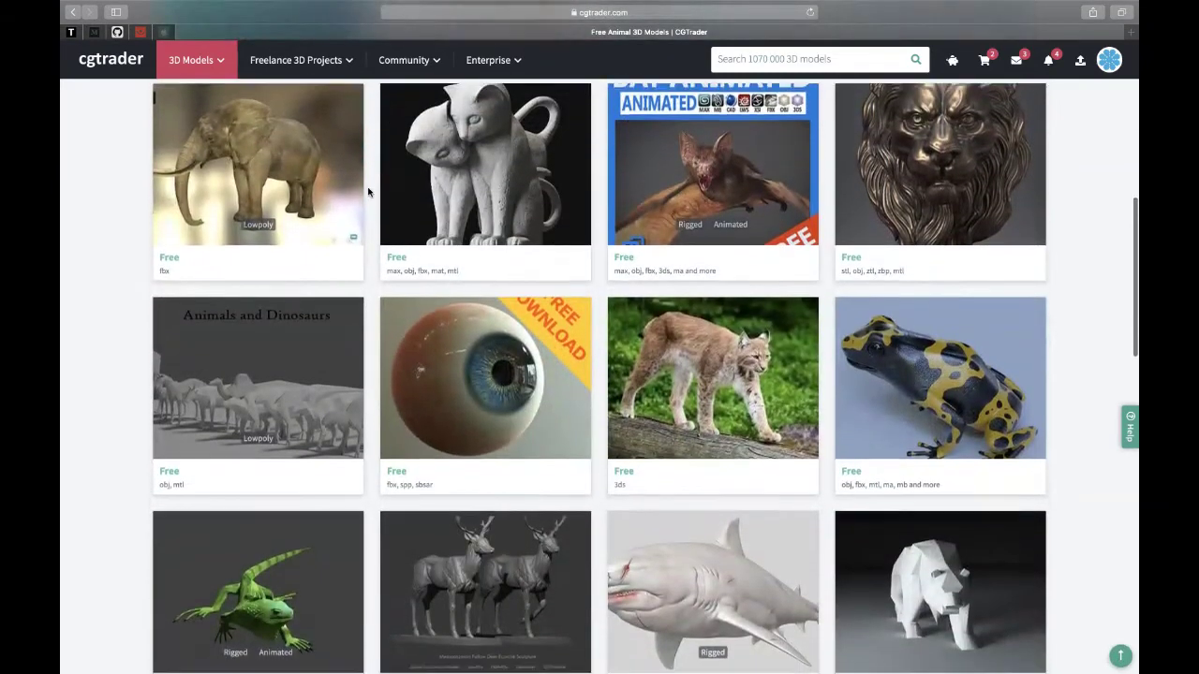
{"action": "scroll", "coordinate": [369, 192], "scroll_direction": "down", "scroll_amount": 2}
{"action": "scroll", "coordinate": [368, 193], "scroll_direction": "up", "scroll_amount": 5}
{"action": "scroll", "coordinate": [368, 192], "scroll_direction": "up", "scroll_amount": 5}
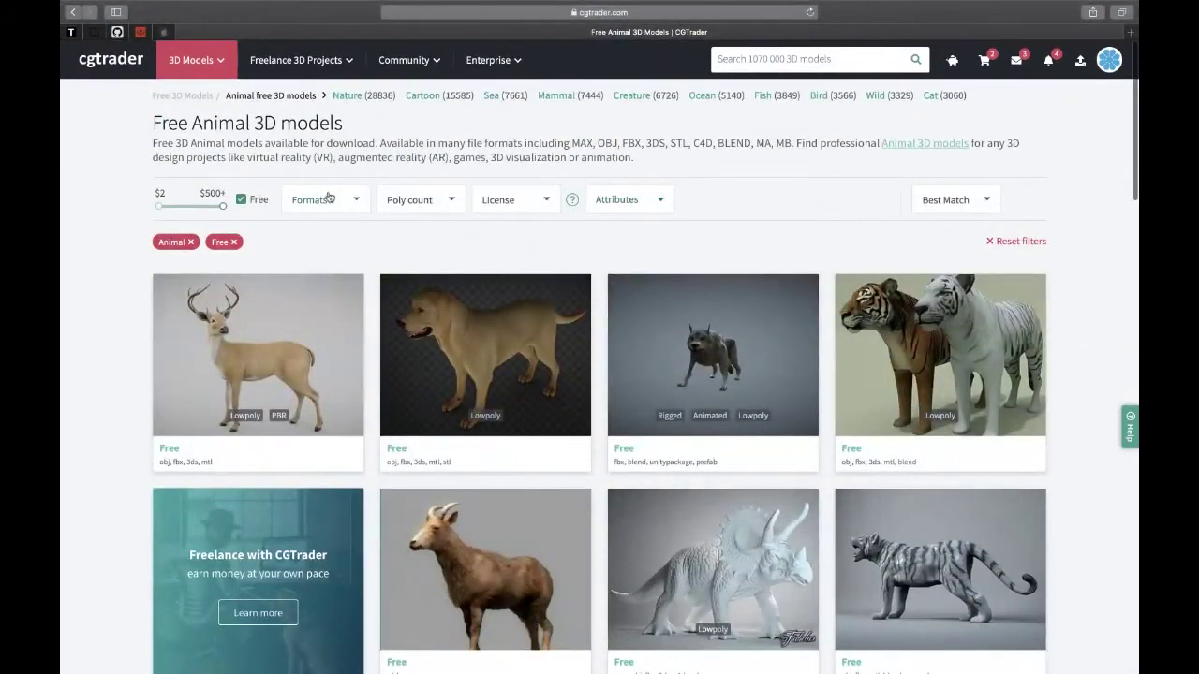
{"action": "left_click", "coordinate": [1109, 60]}
- Open the My Purchases list from the CGTrader avatar menu
{"action": "left_click", "coordinate": [983, 319]}
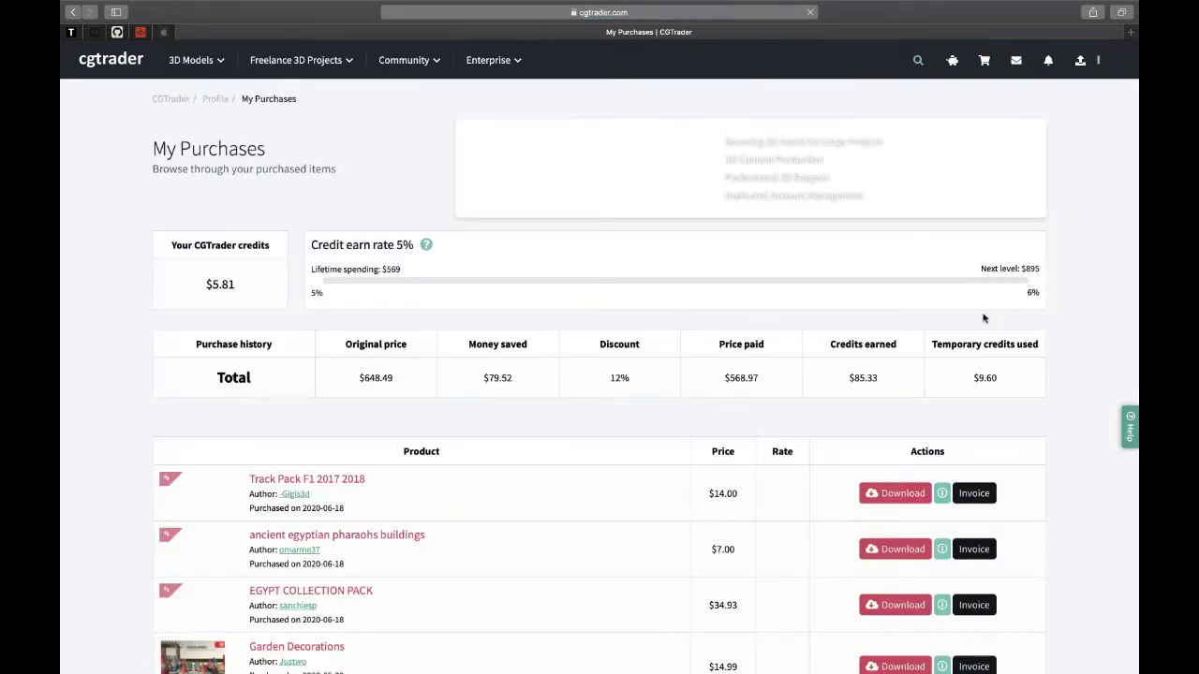
{"action": "scroll", "coordinate": [794, 335], "scroll_direction": "down", "scroll_amount": 3}
{"action": "scroll", "coordinate": [794, 336], "scroll_direction": "down", "scroll_amount": 15}
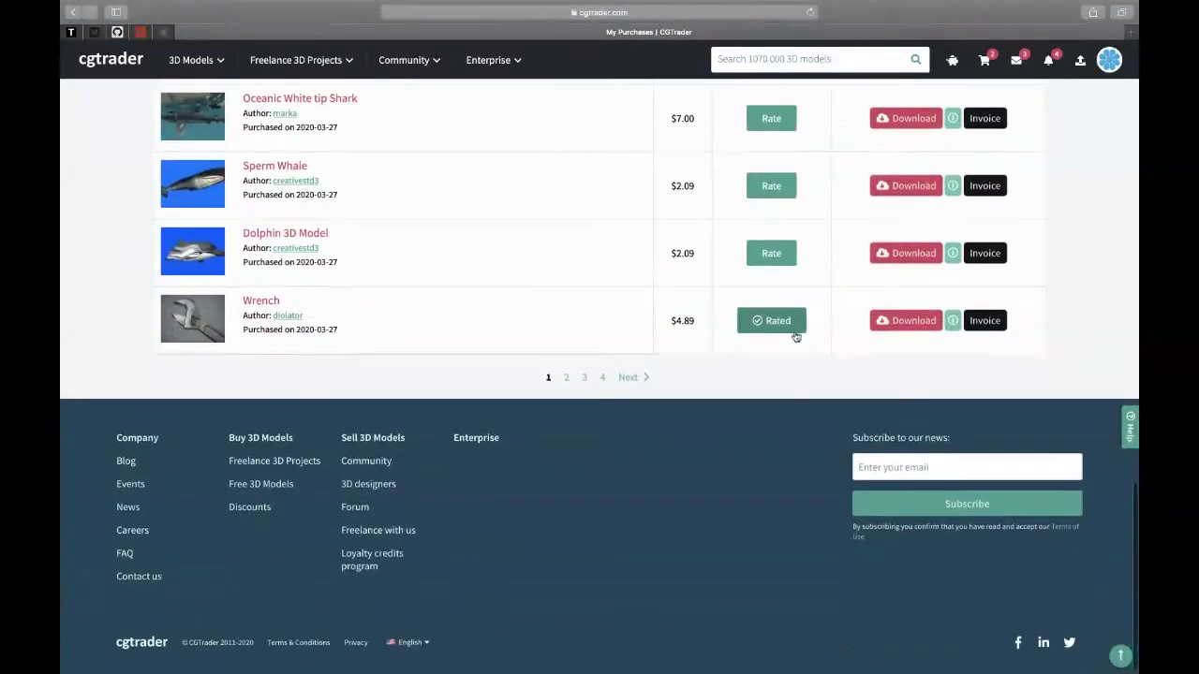
- Move to page 2 of the purchases and scroll down to the Hat Pack row
{"action": "left_click", "coordinate": [565, 378]}
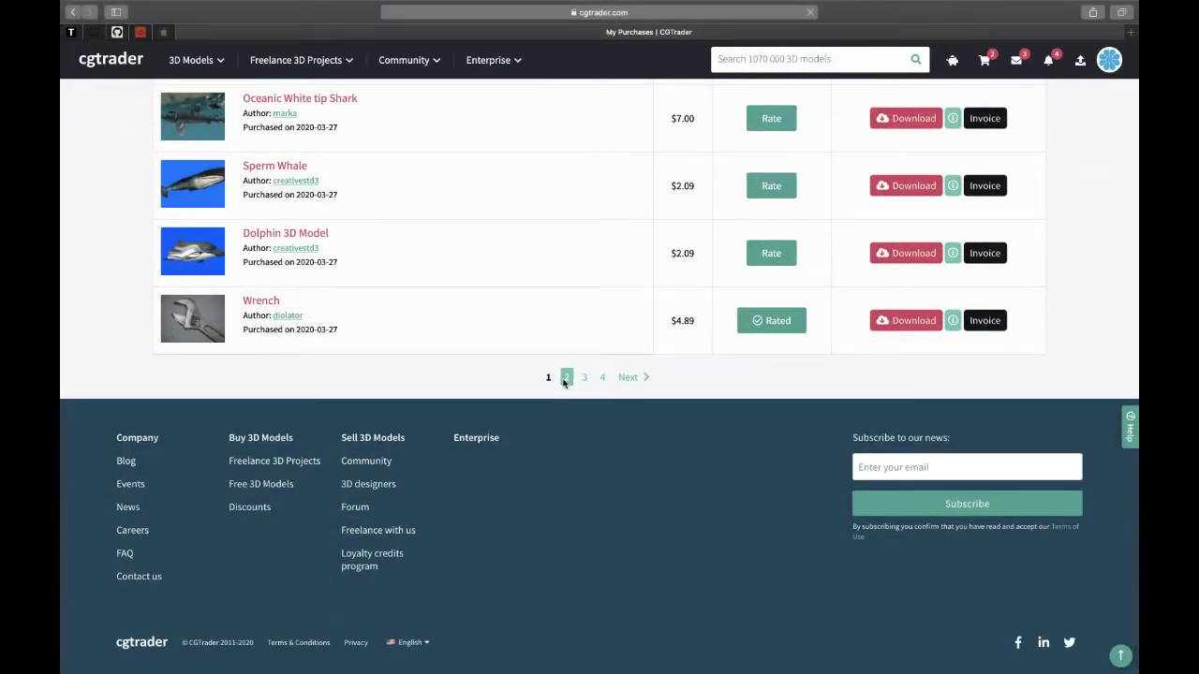
{"action": "scroll", "coordinate": [514, 388], "scroll_direction": "down", "scroll_amount": 1}
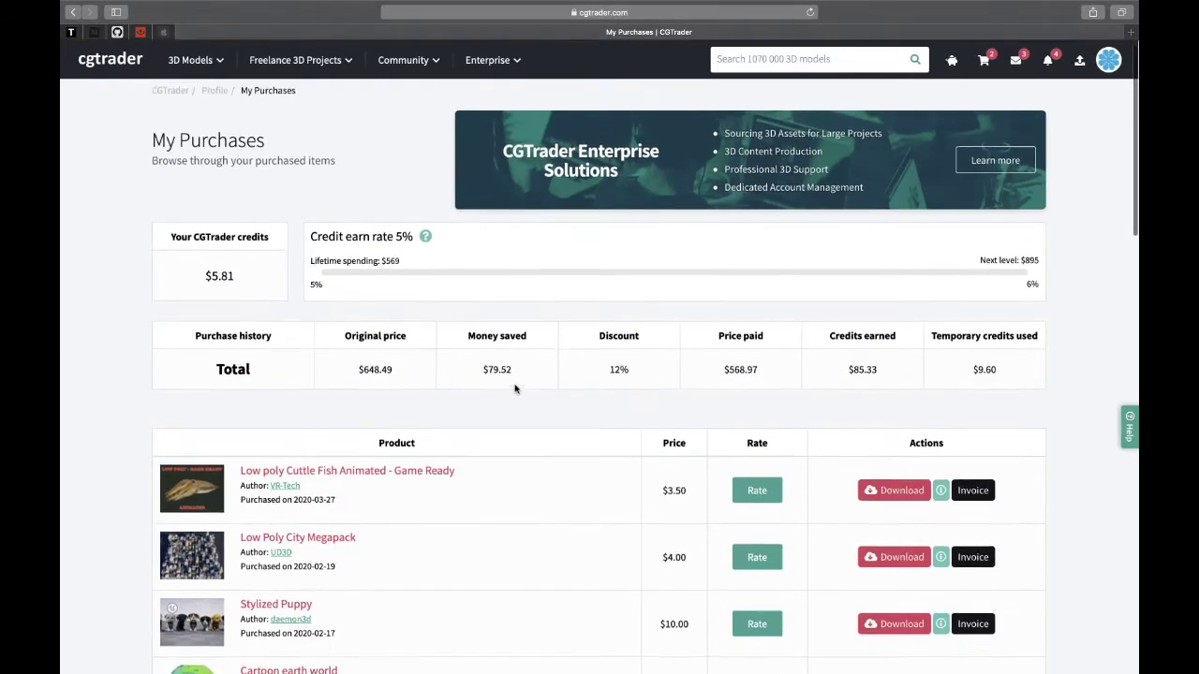
{"action": "scroll", "coordinate": [483, 320], "scroll_direction": "up", "scroll_amount": 1}
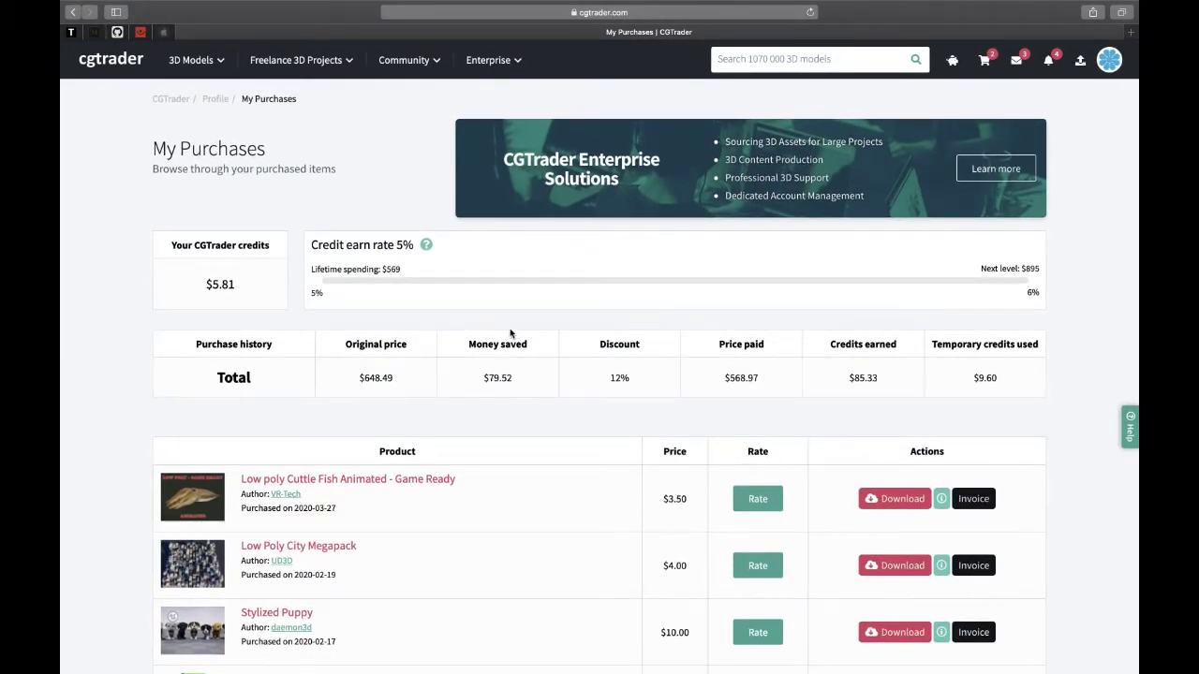
{"action": "scroll", "coordinate": [412, 354], "scroll_direction": "down", "scroll_amount": 3}
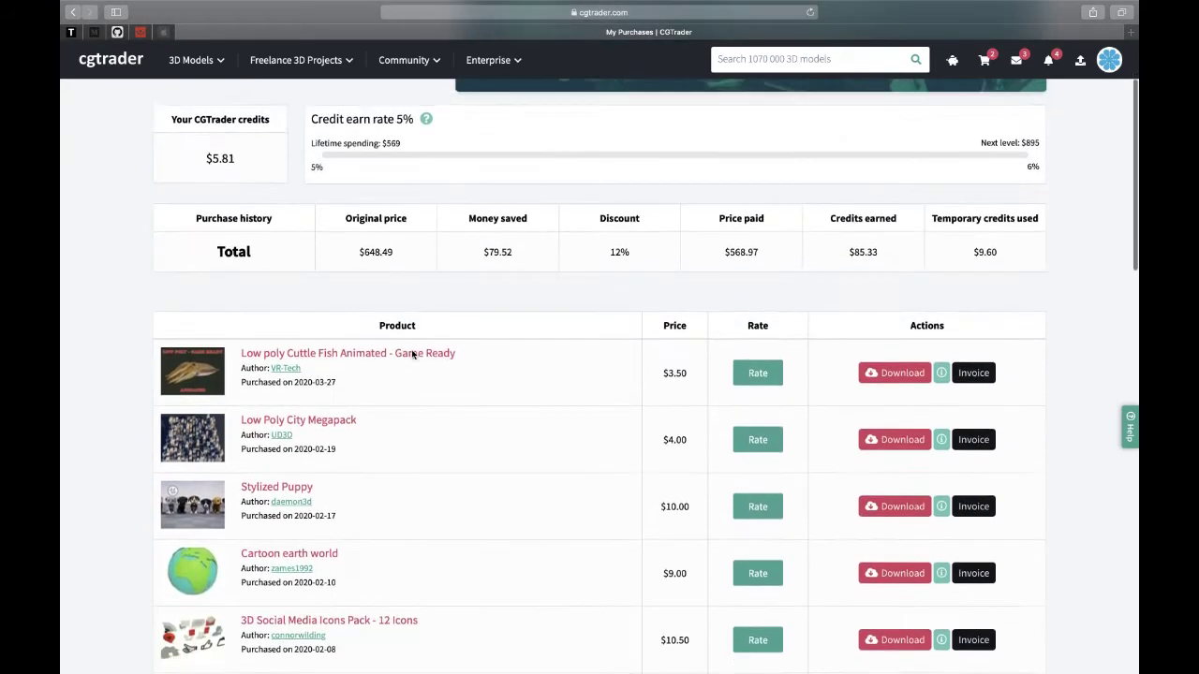
{"action": "scroll", "coordinate": [412, 354], "scroll_direction": "down", "scroll_amount": 3}
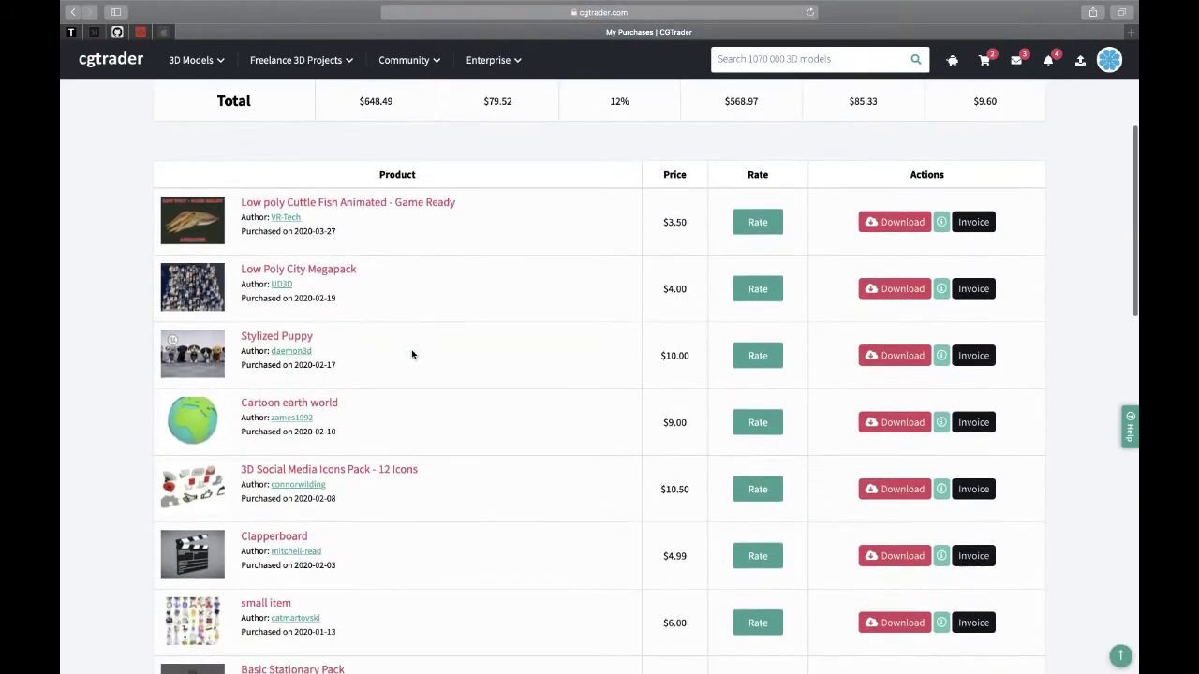
{"action": "scroll", "coordinate": [413, 354], "scroll_direction": "down", "scroll_amount": 2}
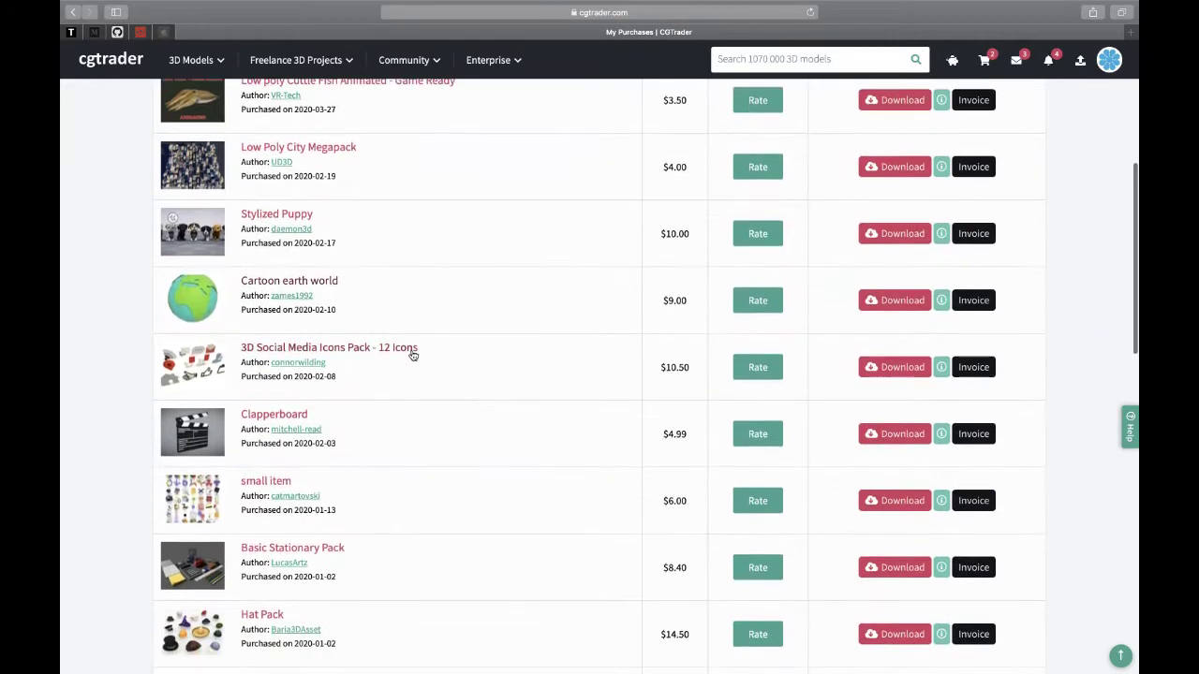
{"action": "scroll", "coordinate": [412, 354], "scroll_direction": "down", "scroll_amount": 6}
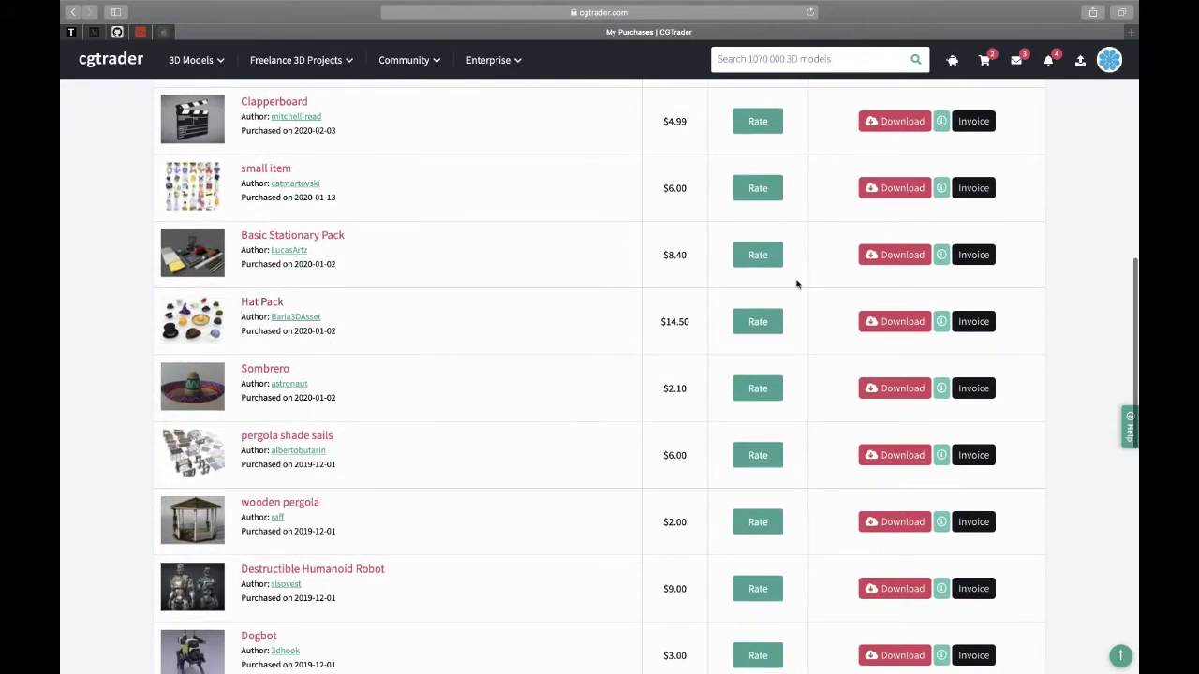
- Open the Hat Pack's Download Files dialog to see HatPack_max.rar, HatPack_obj.rar and the hat FBX files
{"action": "left_click", "coordinate": [901, 322]}
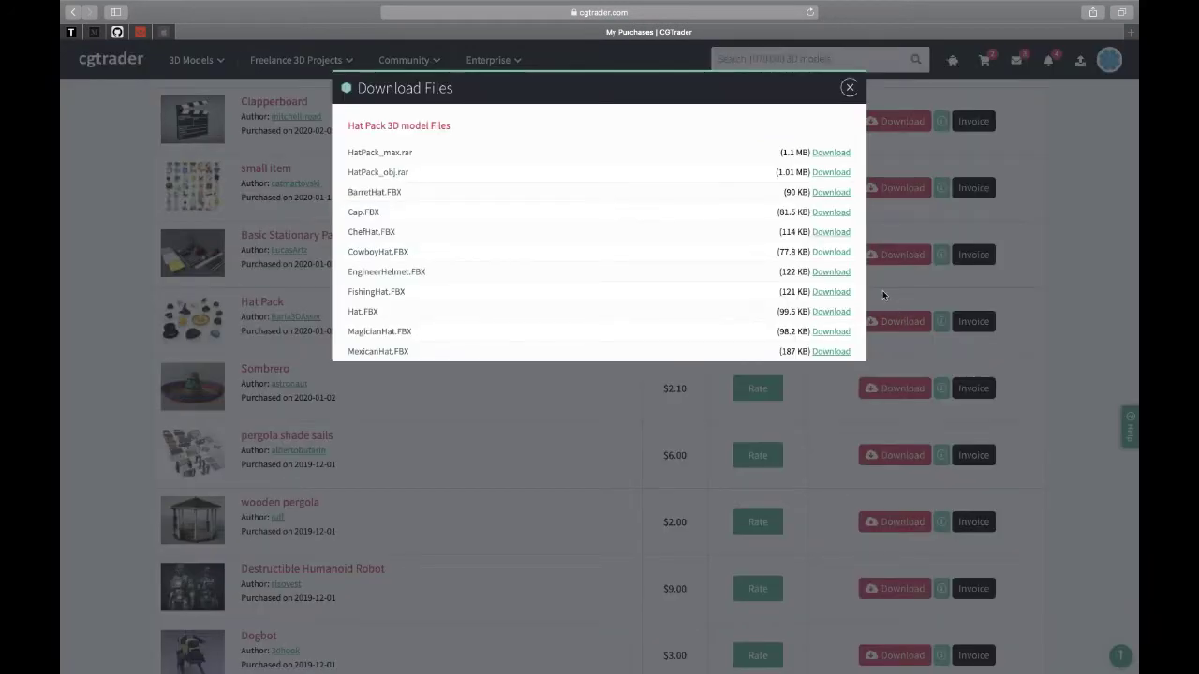
{"action": "scroll", "coordinate": [728, 233], "scroll_direction": "down", "scroll_amount": 5}
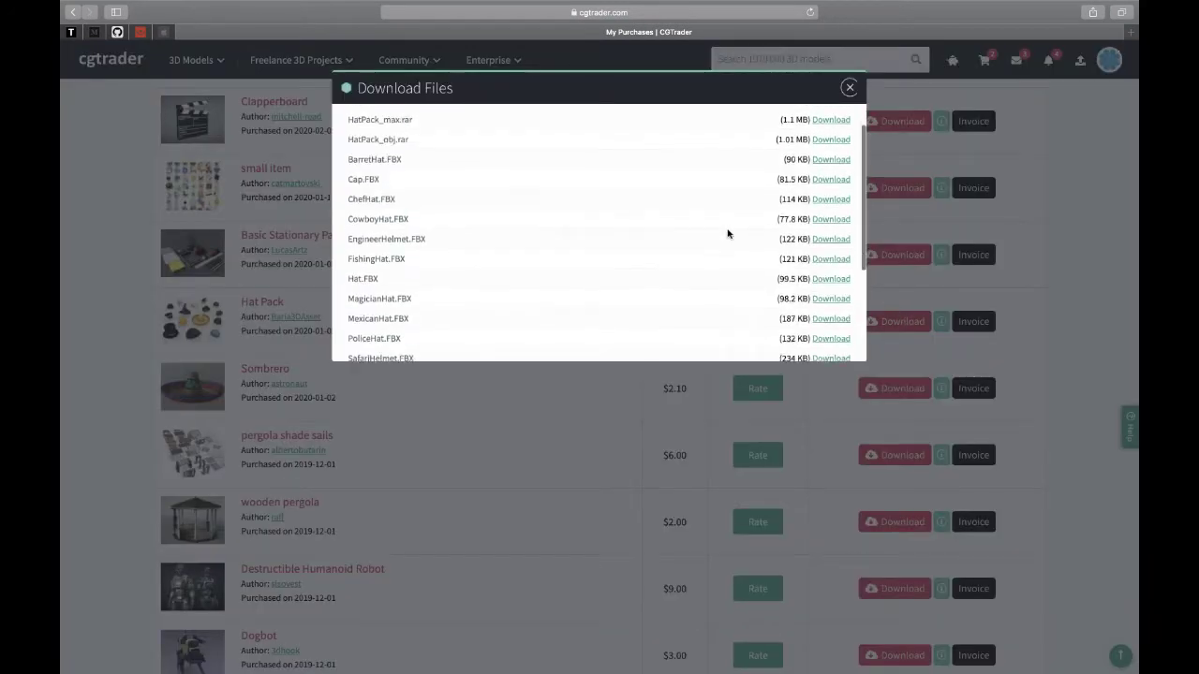
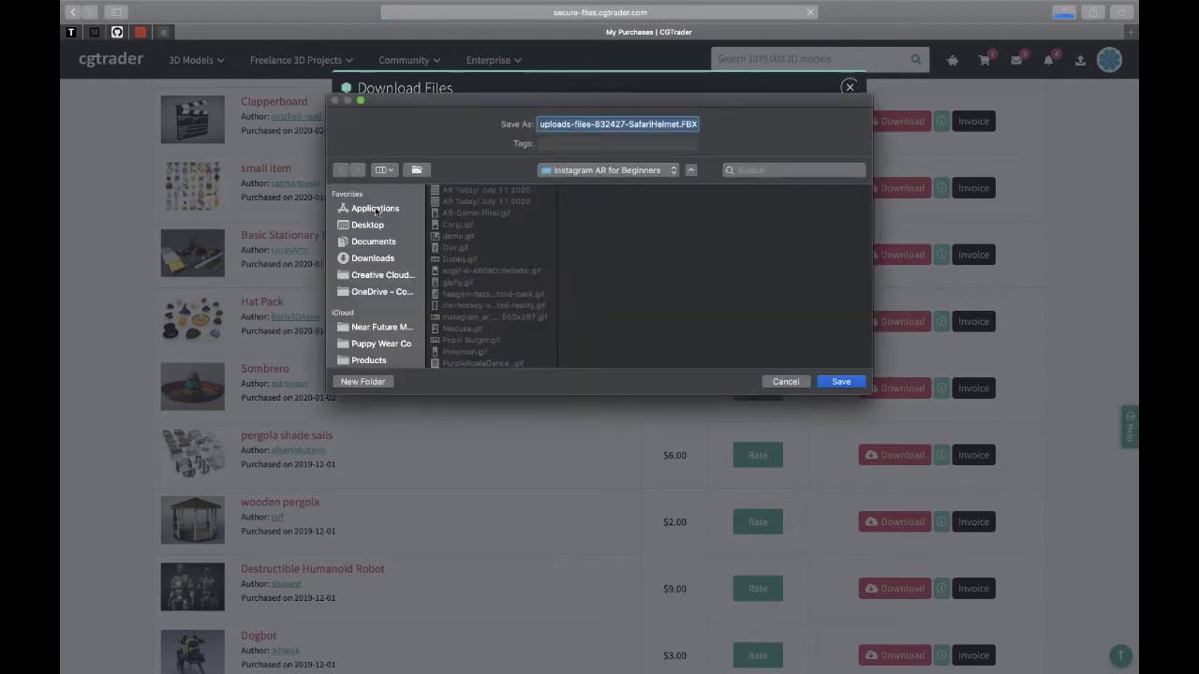
- Download SafariHelmet.FBX and SantaHat.FBX from the Hat Pack and save both to the Desktop
{"action": "left_click", "coordinate": [364, 227]}
{"action": "left_click", "coordinate": [844, 381]}
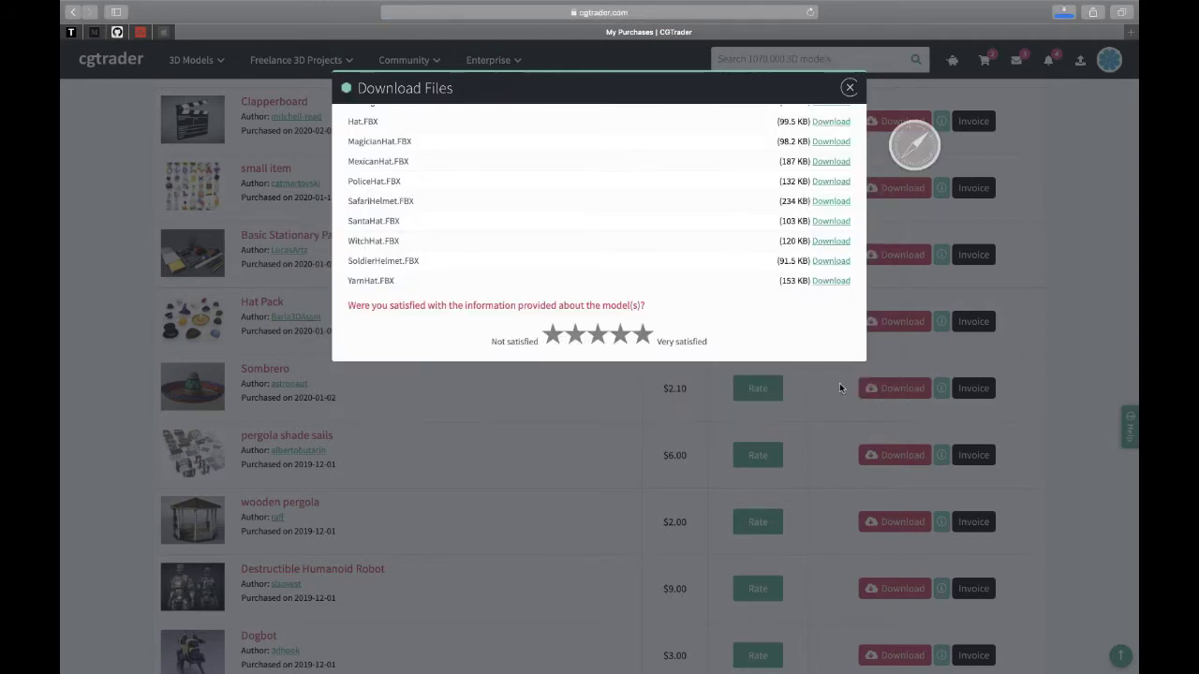
{"action": "left_click", "coordinate": [825, 223]}
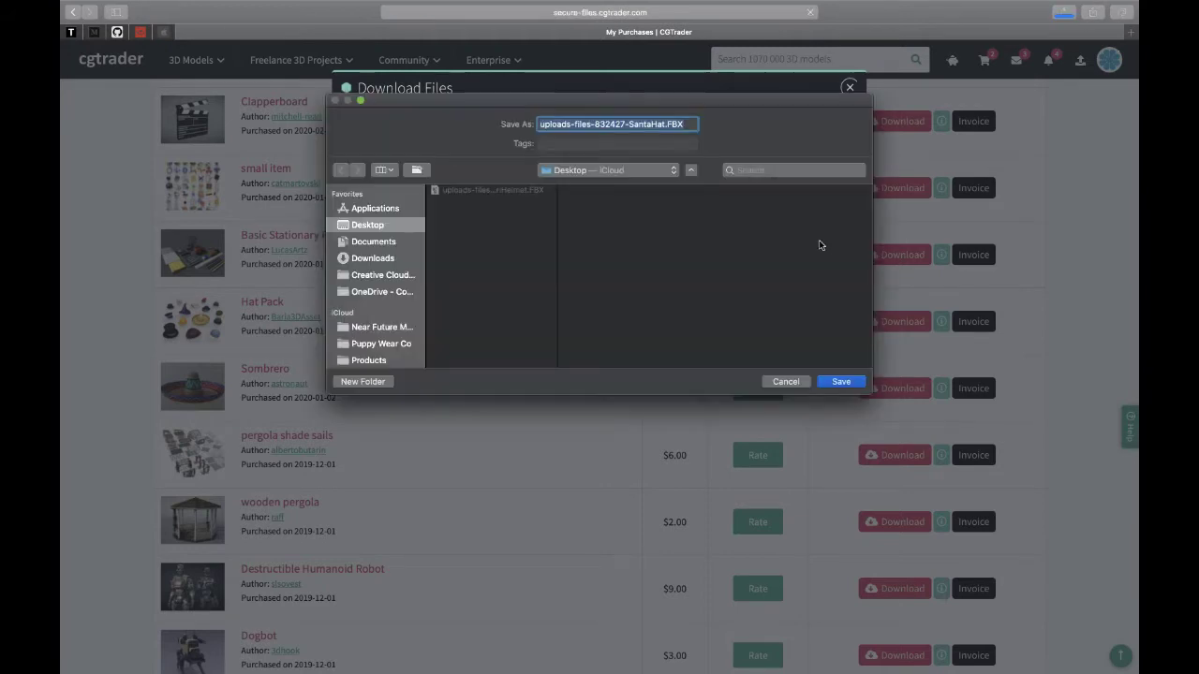
{"action": "left_click", "coordinate": [837, 381]}
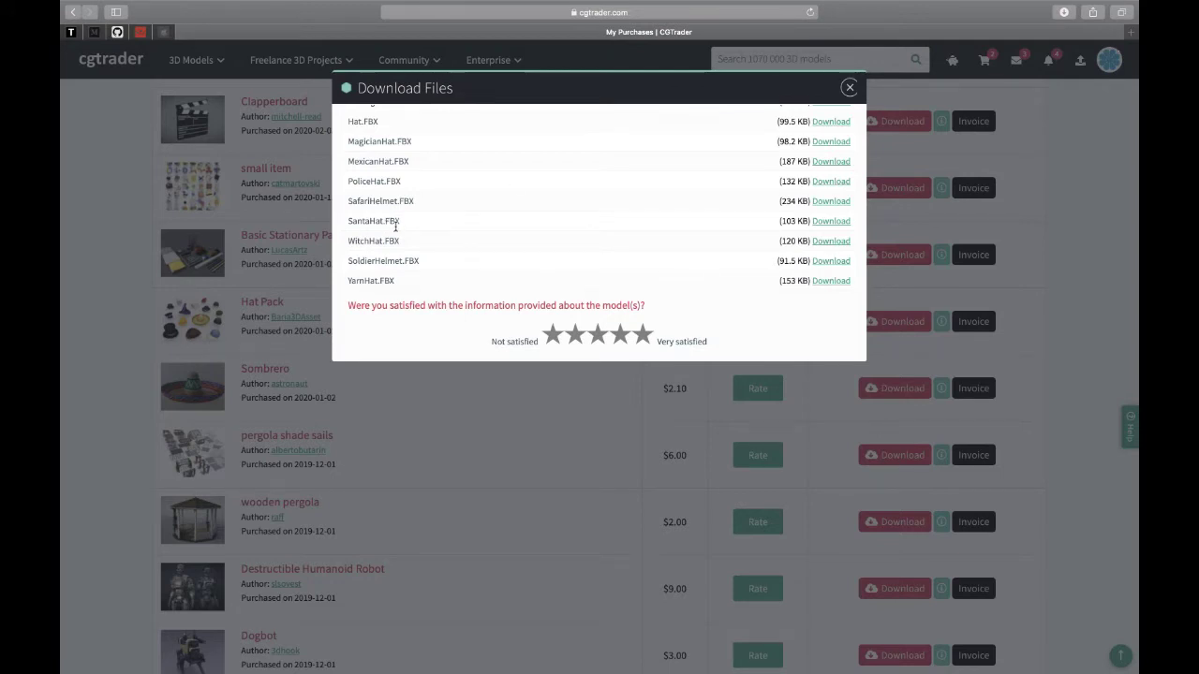
- Close the hat file list and browse the Clapperboard and Cartoon earth world download files
{"action": "left_click", "coordinate": [850, 88]}
{"action": "scroll", "coordinate": [498, 258], "scroll_direction": "up", "scroll_amount": 3}
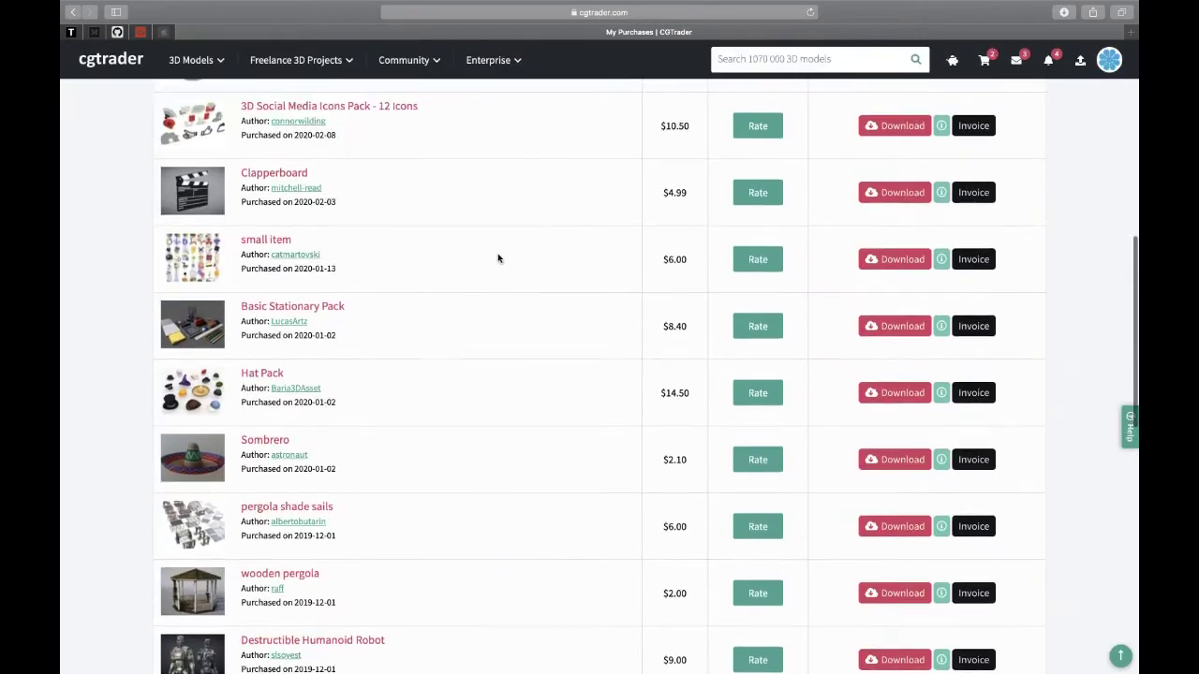
{"action": "left_click", "coordinate": [874, 238]}
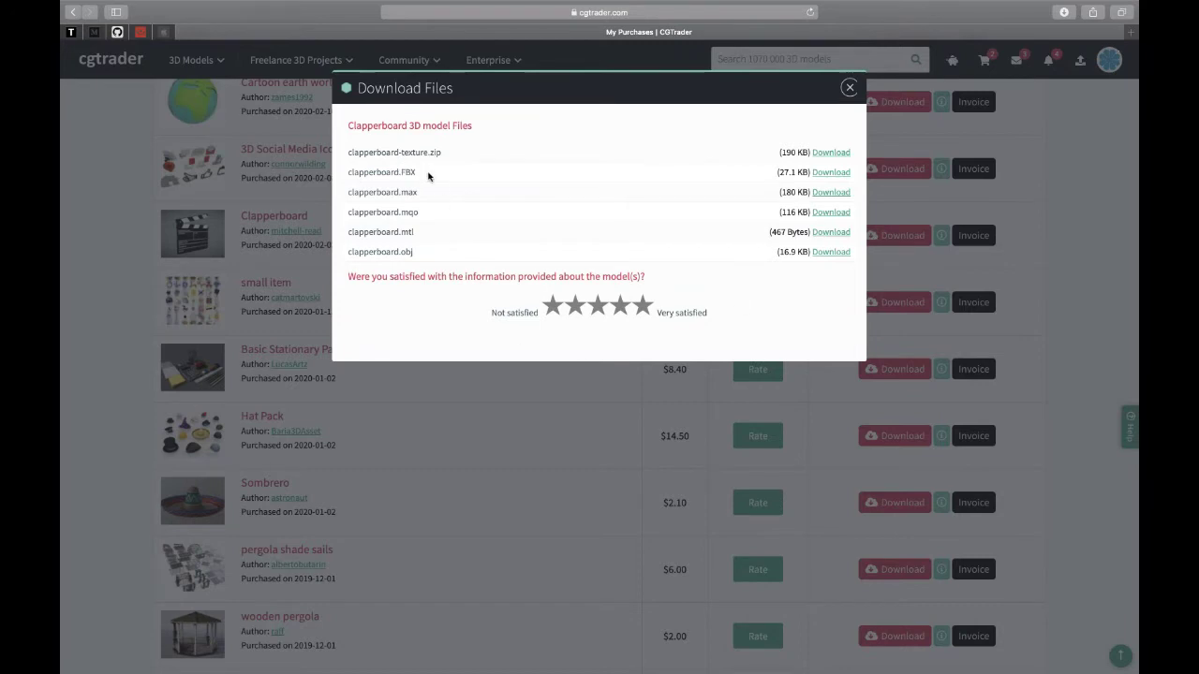
{"action": "left_click", "coordinate": [850, 89]}
{"action": "scroll", "coordinate": [634, 165], "scroll_direction": "up", "scroll_amount": 3}
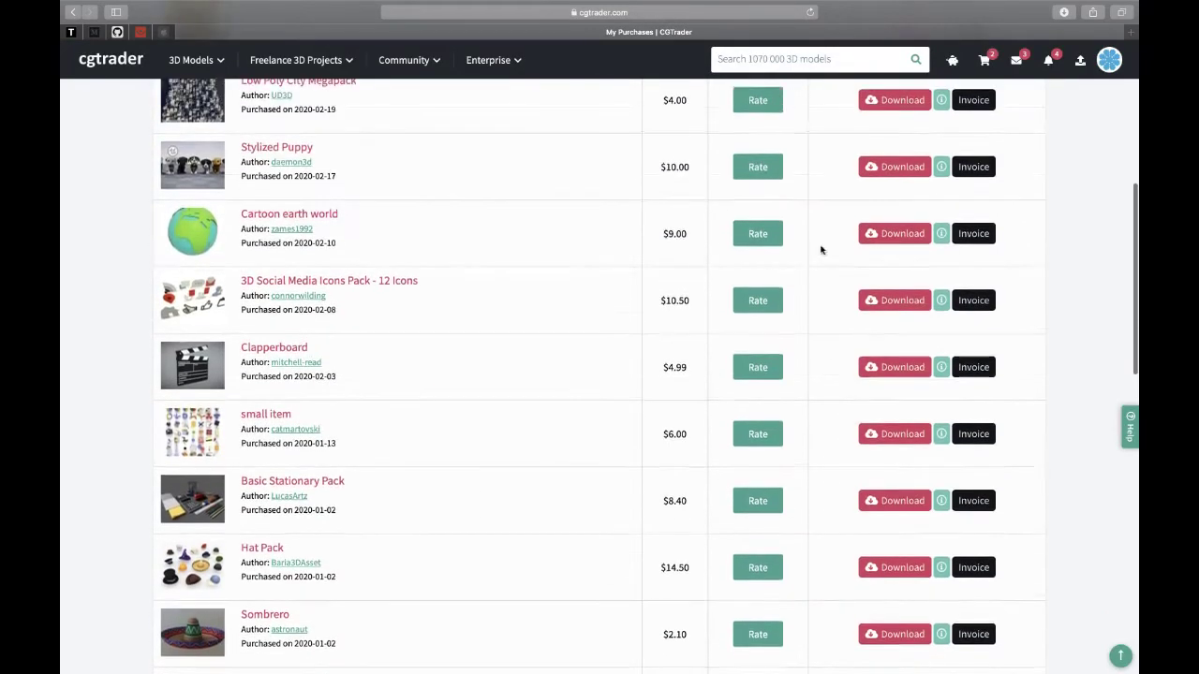
{"action": "left_click", "coordinate": [883, 233]}
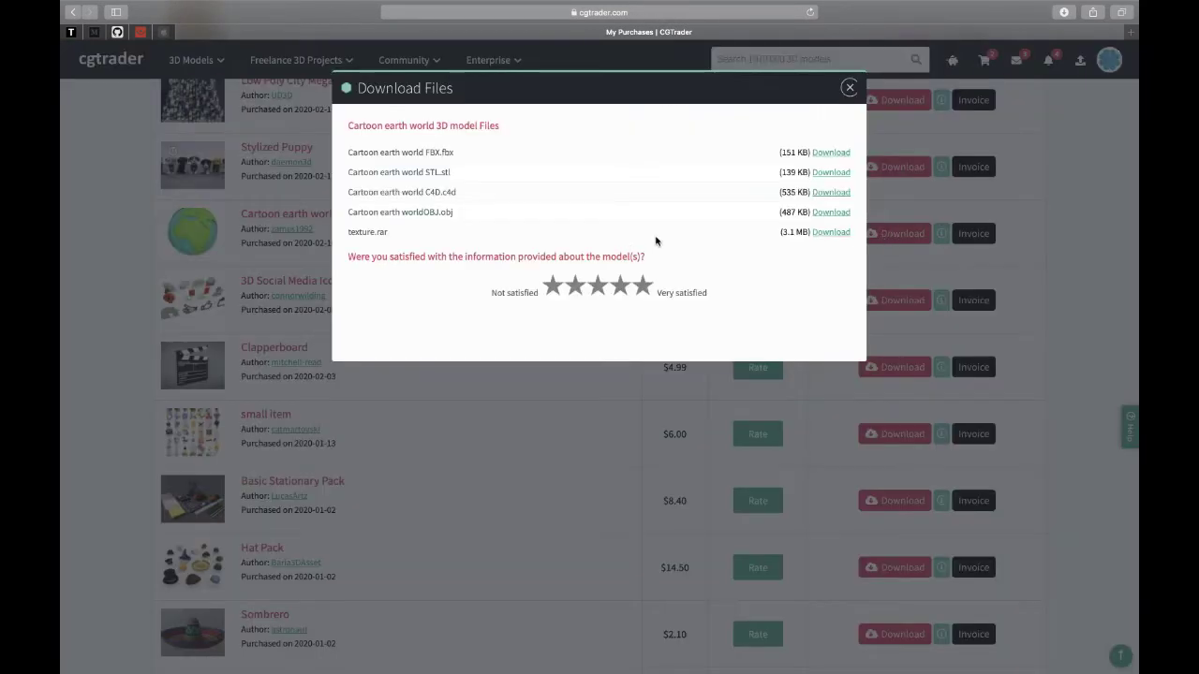
{"action": "left_click", "coordinate": [850, 89]}
- Check the Chickenbot model's files, then switch over to the Spark AR Studio workspace
{"action": "scroll", "coordinate": [535, 214], "scroll_direction": "up", "scroll_amount": 5}
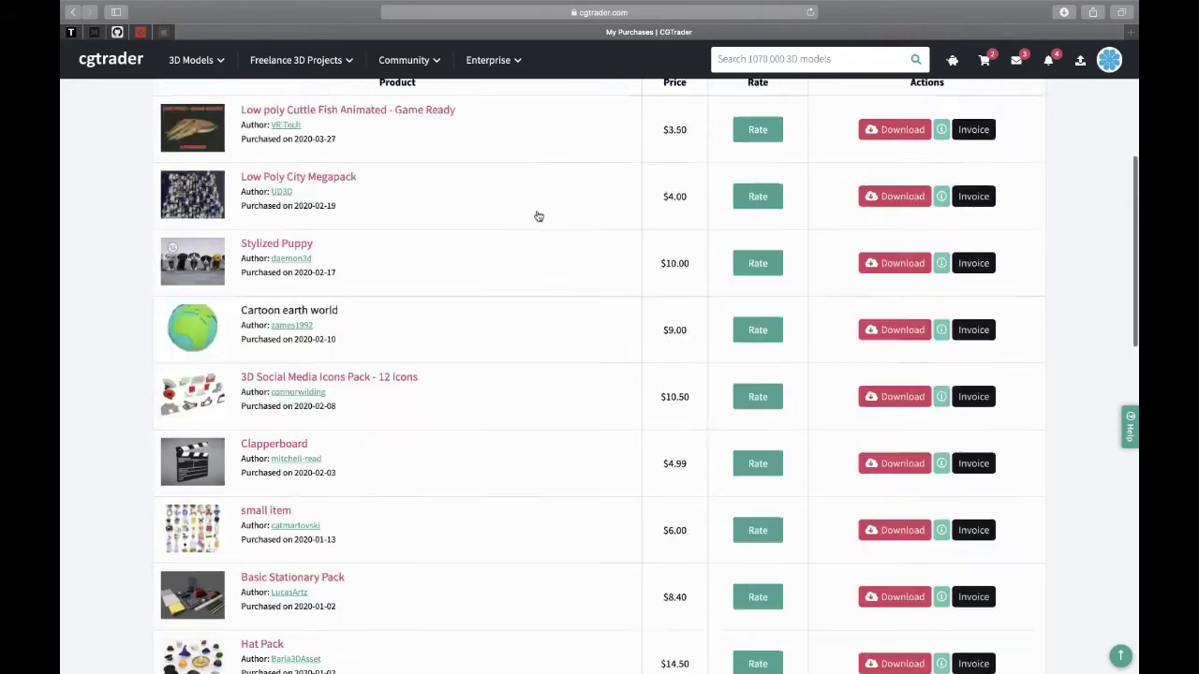
{"action": "scroll", "coordinate": [540, 206], "scroll_direction": "down", "scroll_amount": 4}
{"action": "scroll", "coordinate": [540, 206], "scroll_direction": "down", "scroll_amount": 10}
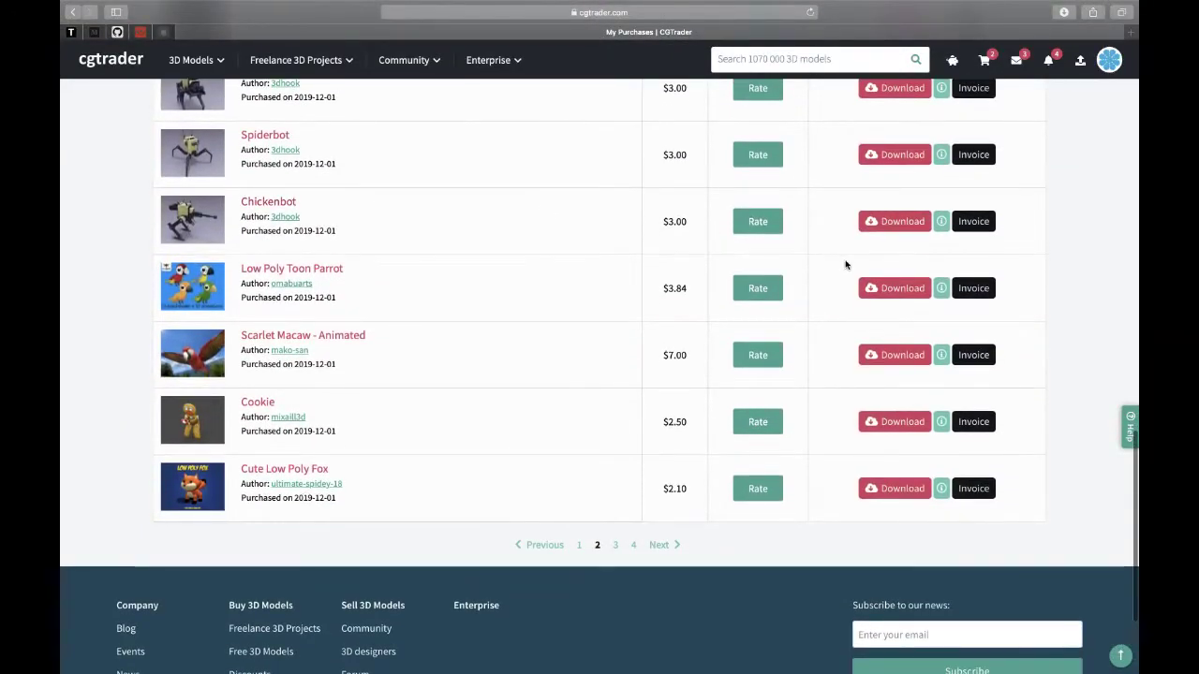
{"action": "left_click", "coordinate": [885, 225]}
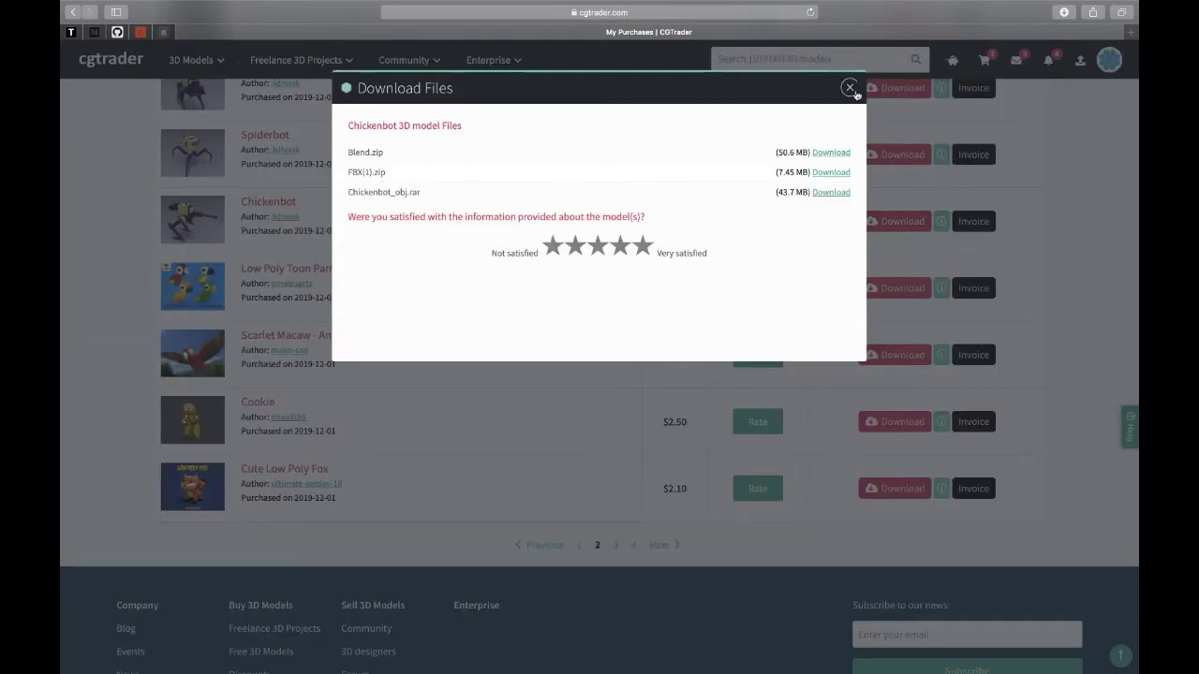
{"action": "left_click", "coordinate": [850, 88]}
{"action": "scroll", "coordinate": [546, 207], "scroll_direction": "up", "scroll_amount": 4}
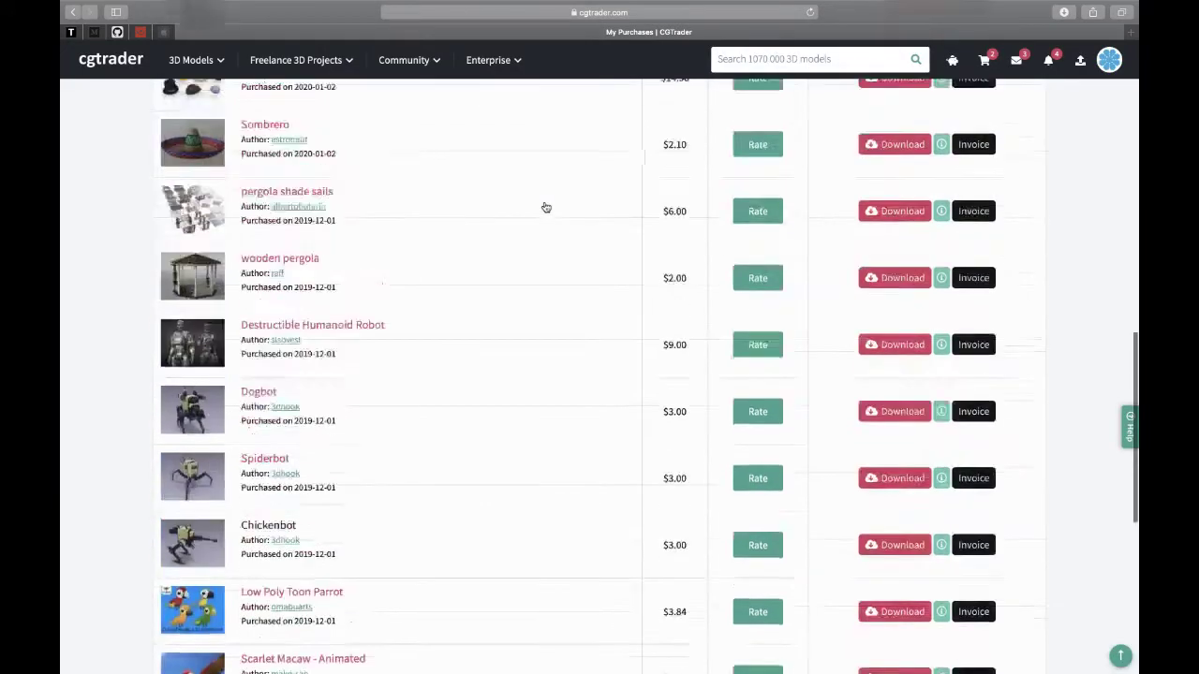
{"action": "scroll", "coordinate": [546, 207], "scroll_direction": "up", "scroll_amount": 3}
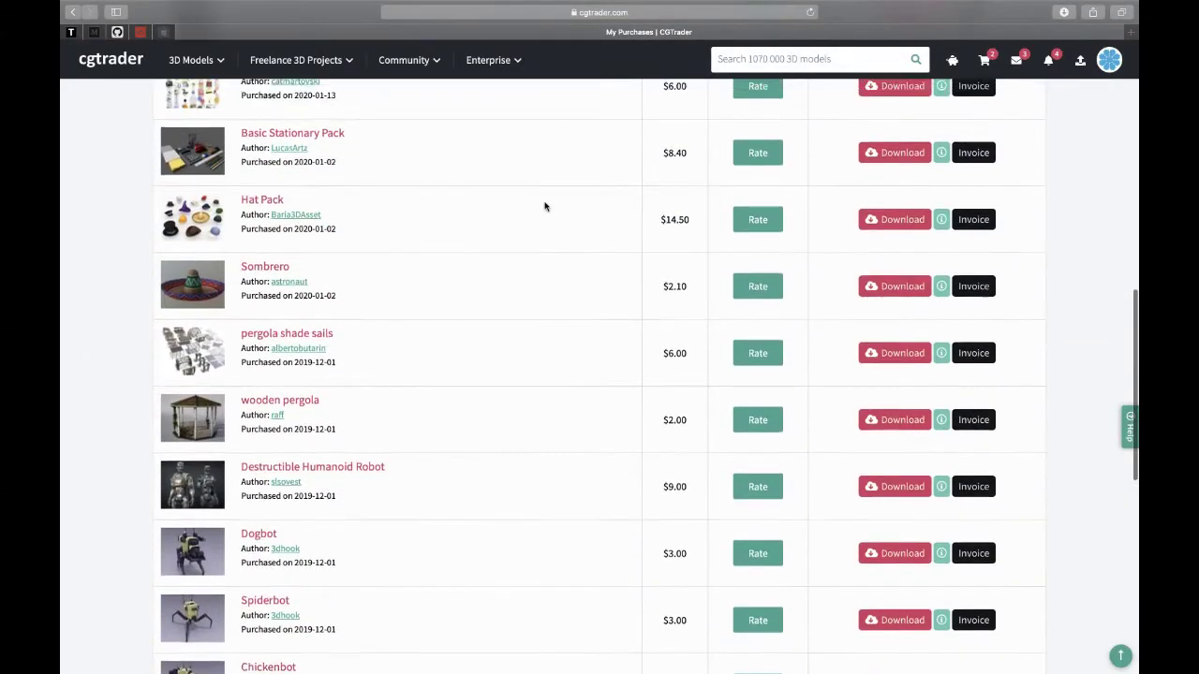
{"action": "scroll", "coordinate": [546, 207], "scroll_direction": "up", "scroll_amount": 9}
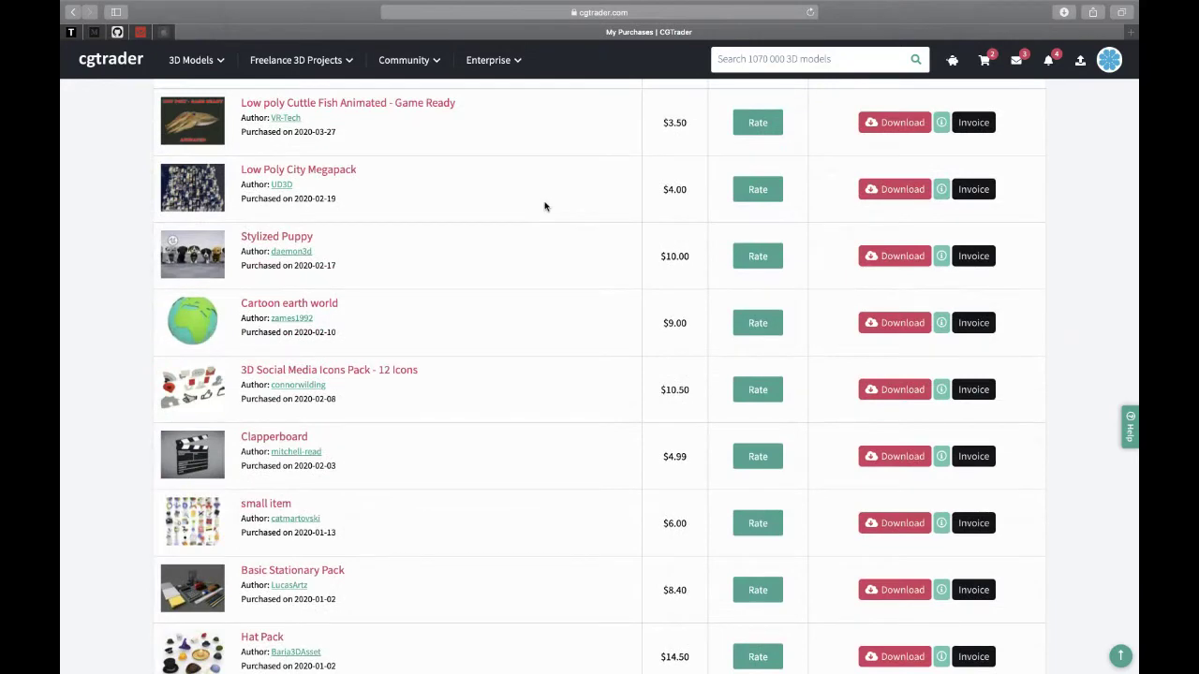
{"action": "scroll", "coordinate": [602, 507], "scroll_direction": "up", "scroll_amount": 8}
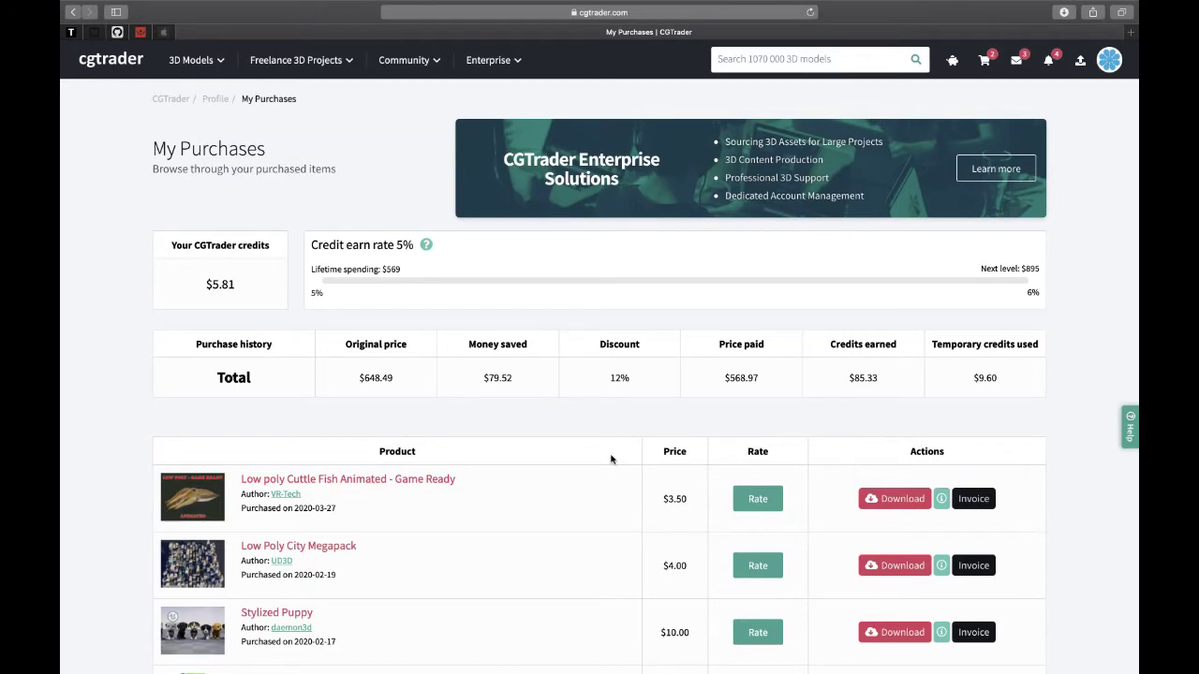
{"action": "scroll", "coordinate": [611, 459], "scroll_direction": "down", "scroll_amount": 4}
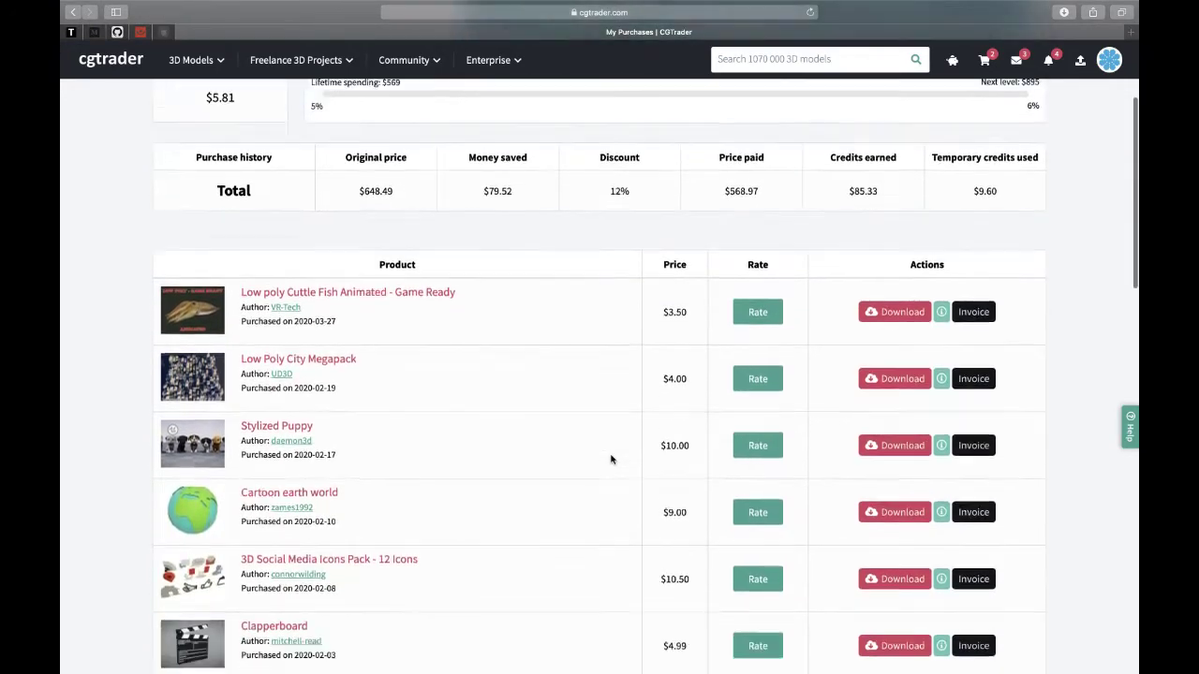
{"action": "scroll", "coordinate": [610, 459], "scroll_direction": "down", "scroll_amount": 4}
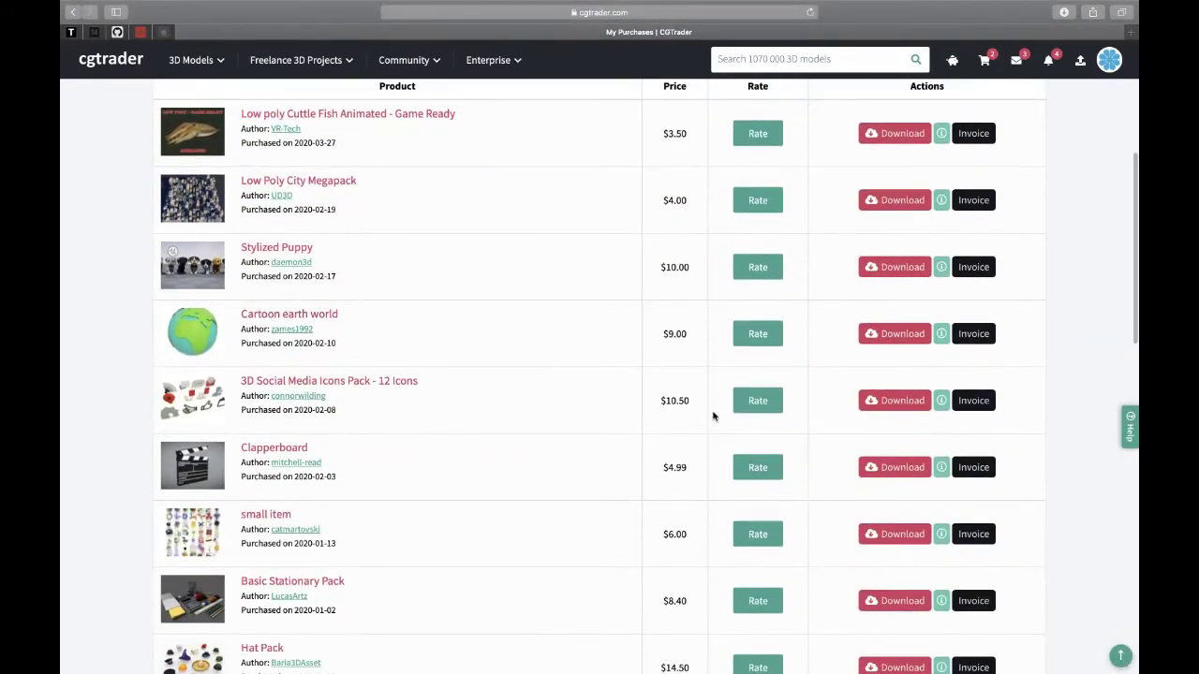
{"action": "key", "text": "ctrl+Left"}
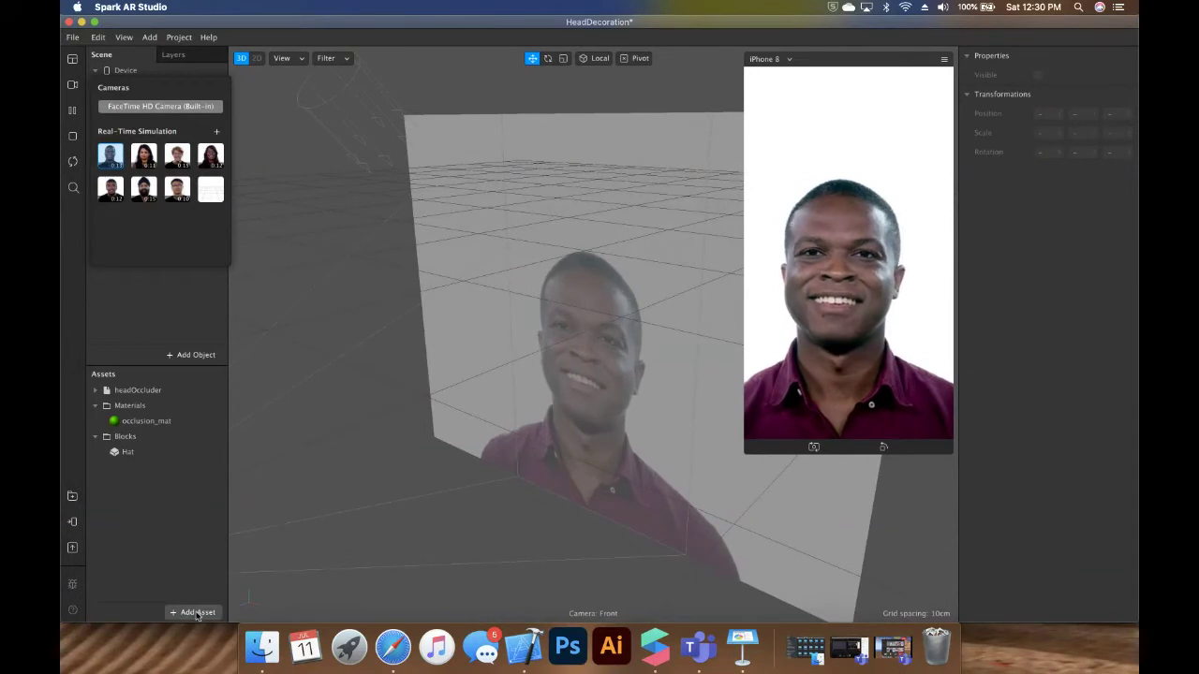
- Drag the SafariHelmet FBX from the Desktop into Assets and inspect the imported helmet object
{"action": "left_click", "coordinate": [261, 650]}
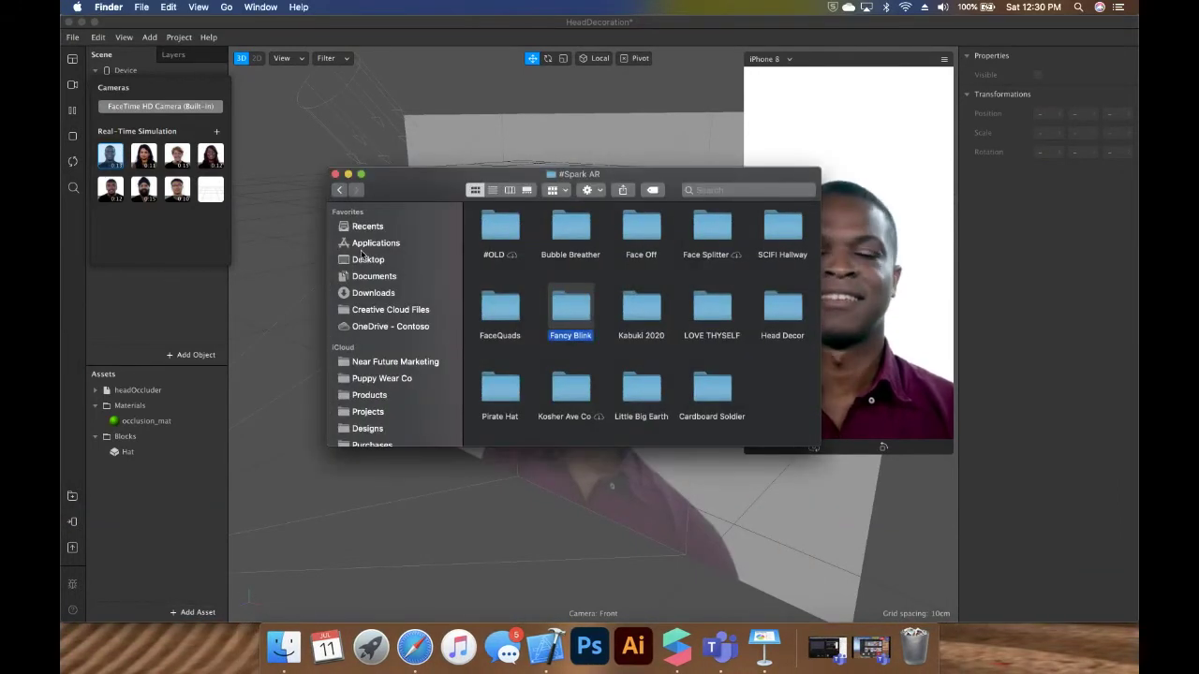
{"action": "left_click", "coordinate": [362, 260]}
{"action": "left_click_drag", "start_coordinate": [509, 231], "coordinate": [187, 491]}
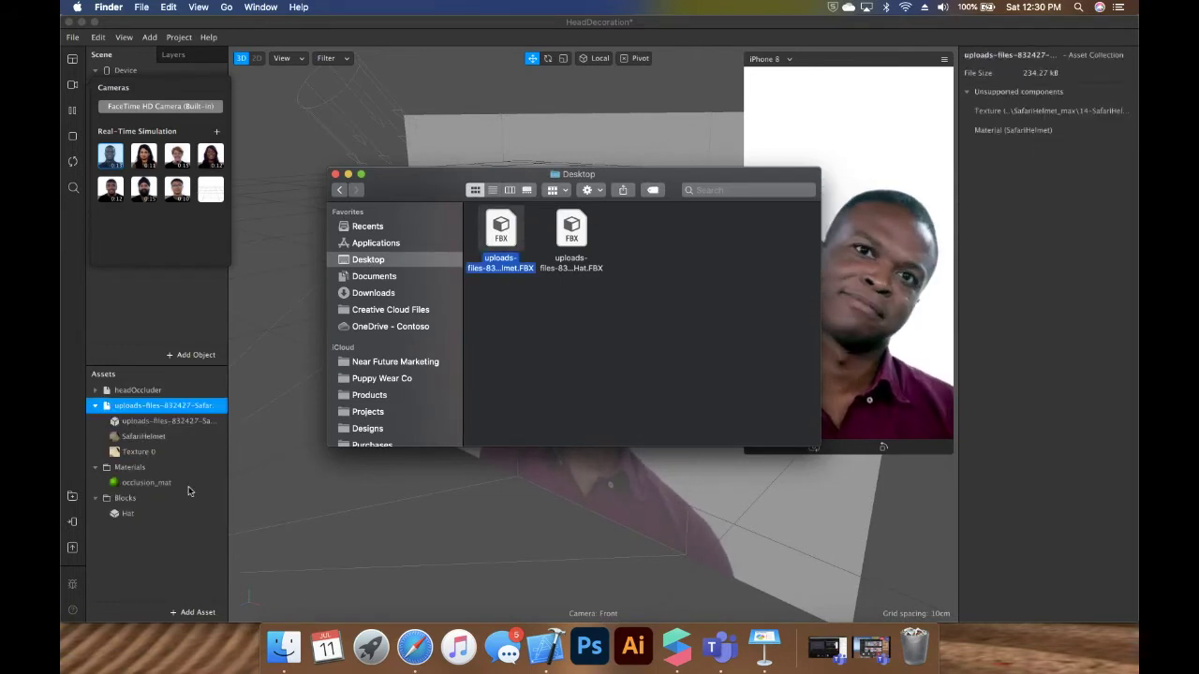
{"action": "left_click", "coordinate": [189, 529]}
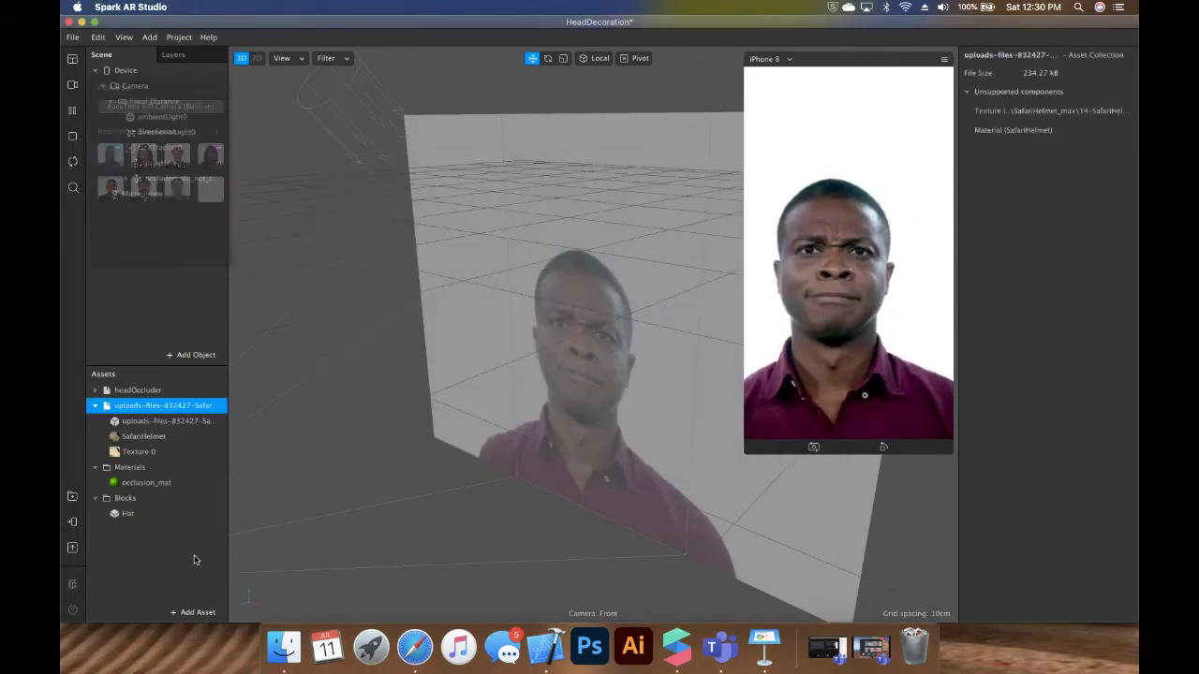
{"action": "left_click", "coordinate": [164, 408]}
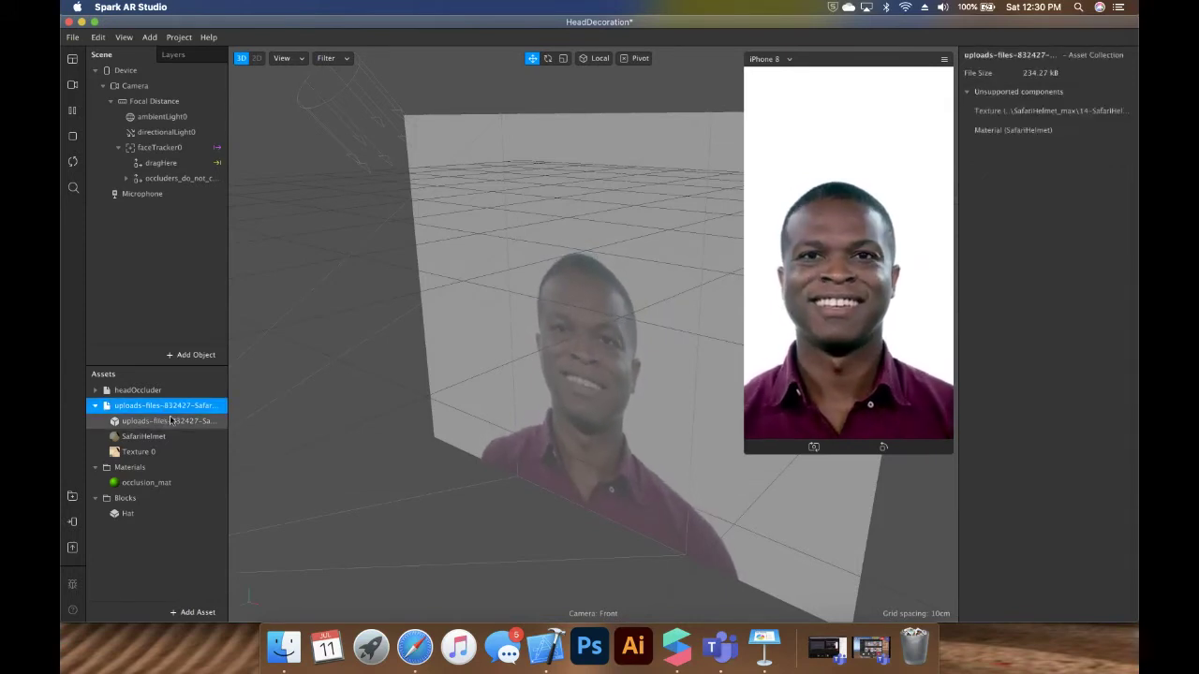
{"action": "left_click", "coordinate": [165, 422]}
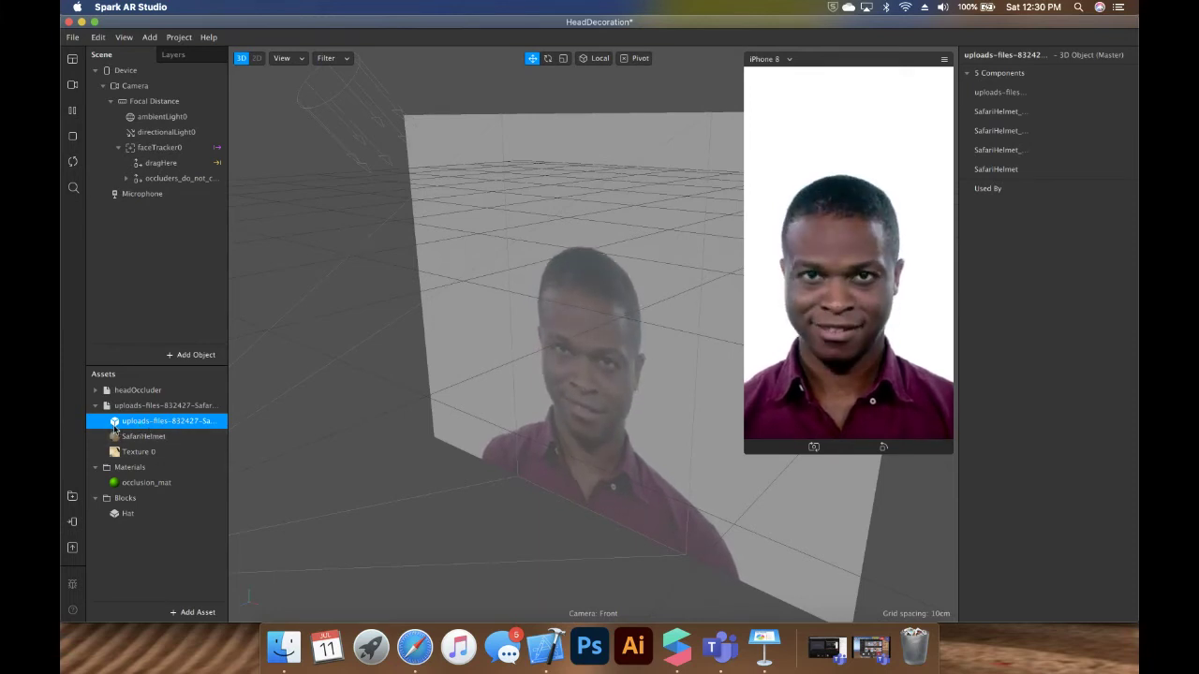
- Compare the helmet's material and Texture 0, then set the SafariHelmet shader to Physically-Based
{"action": "left_click", "coordinate": [124, 437]}
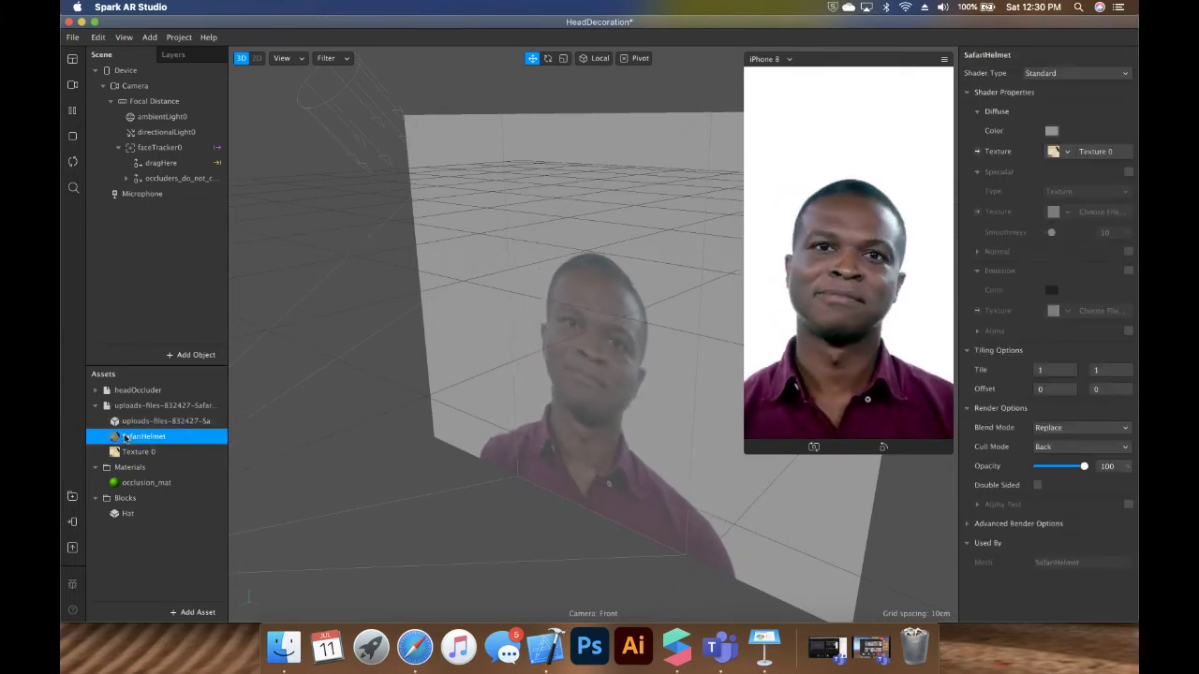
{"action": "left_click", "coordinate": [132, 451]}
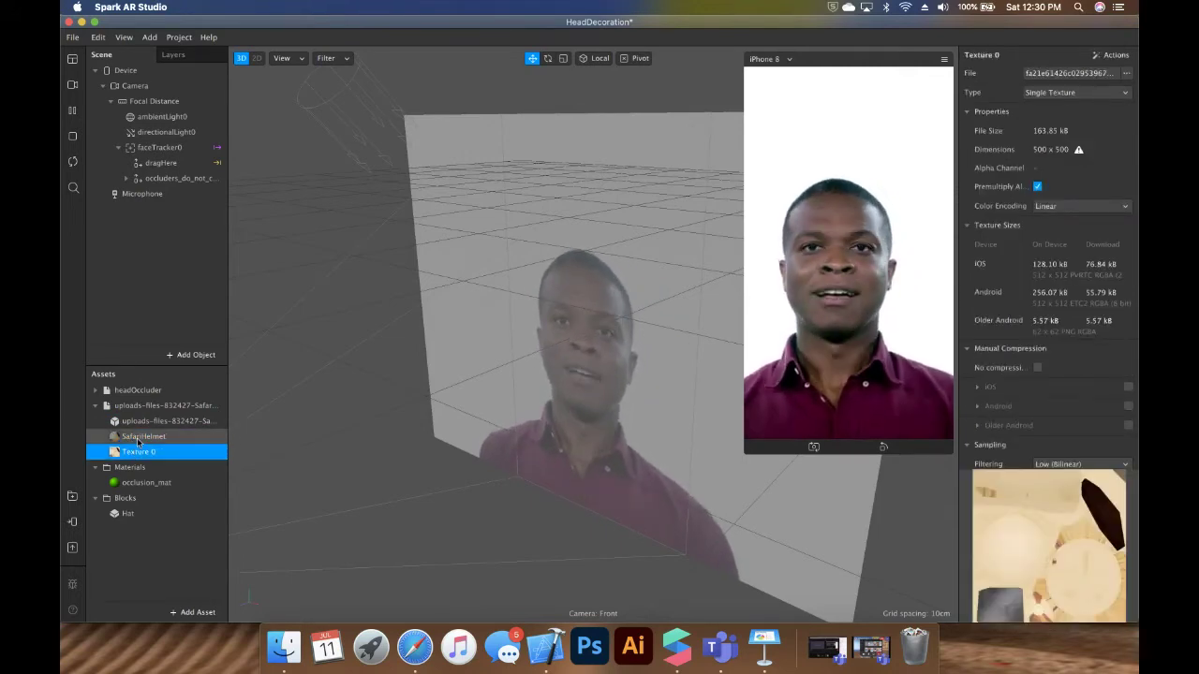
{"action": "left_click", "coordinate": [138, 438]}
{"action": "left_click", "coordinate": [136, 453]}
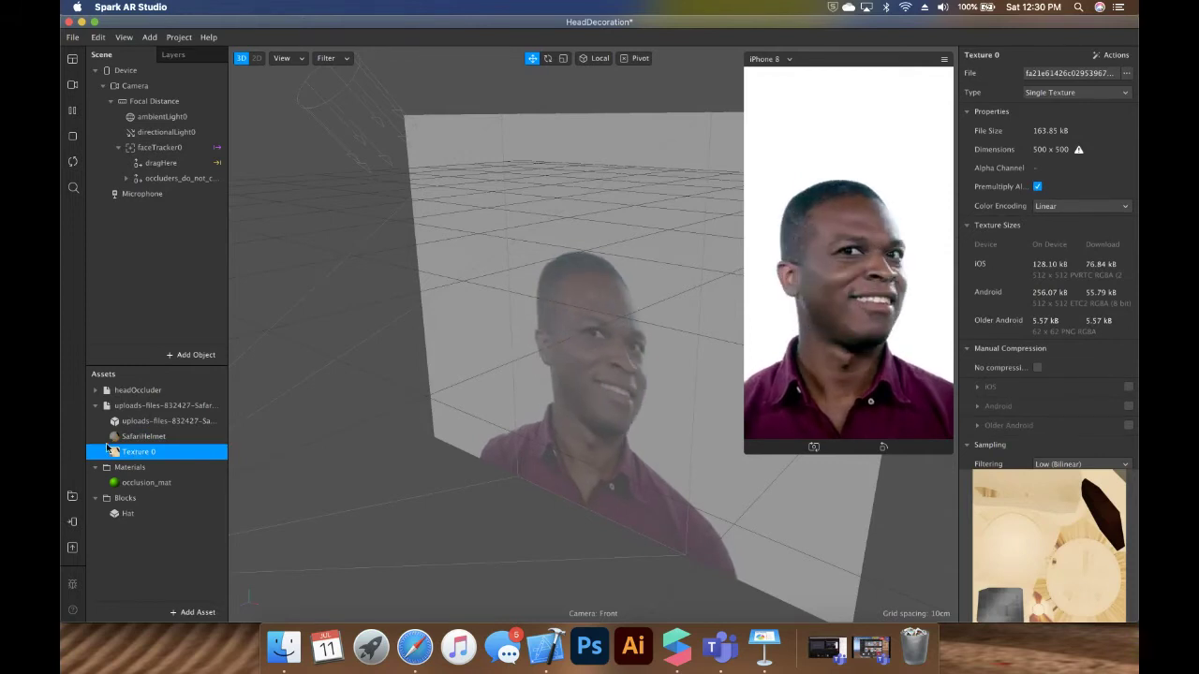
{"action": "left_click", "coordinate": [131, 438]}
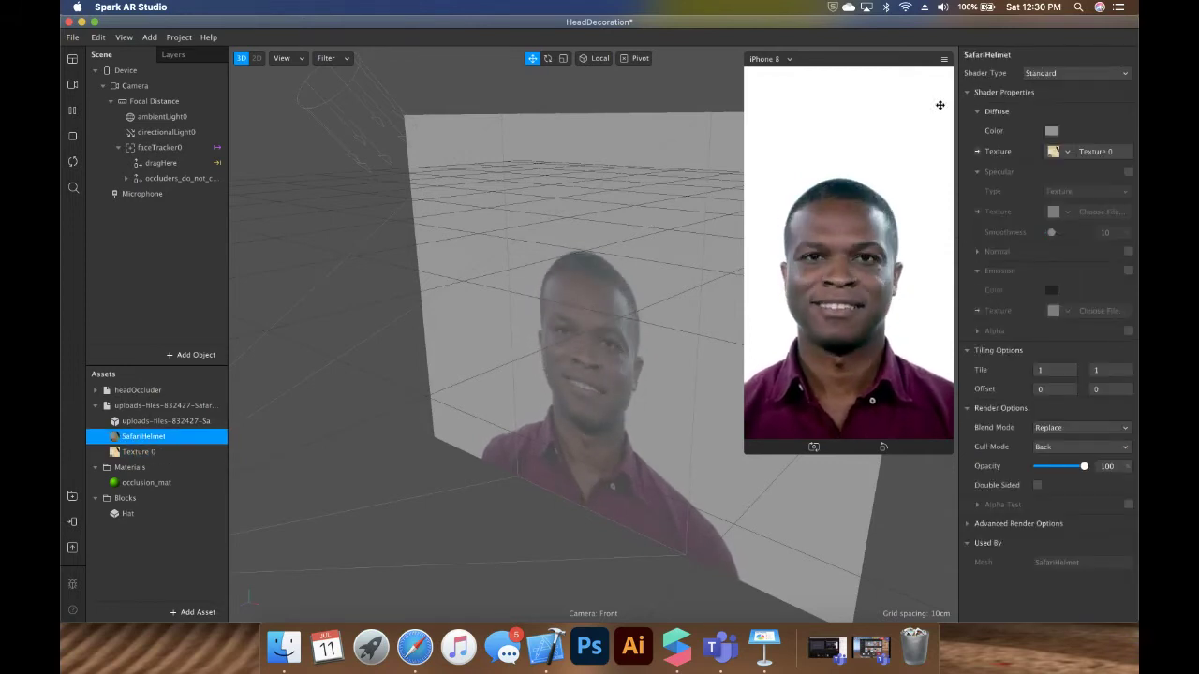
{"action": "left_click", "coordinate": [1083, 75]}
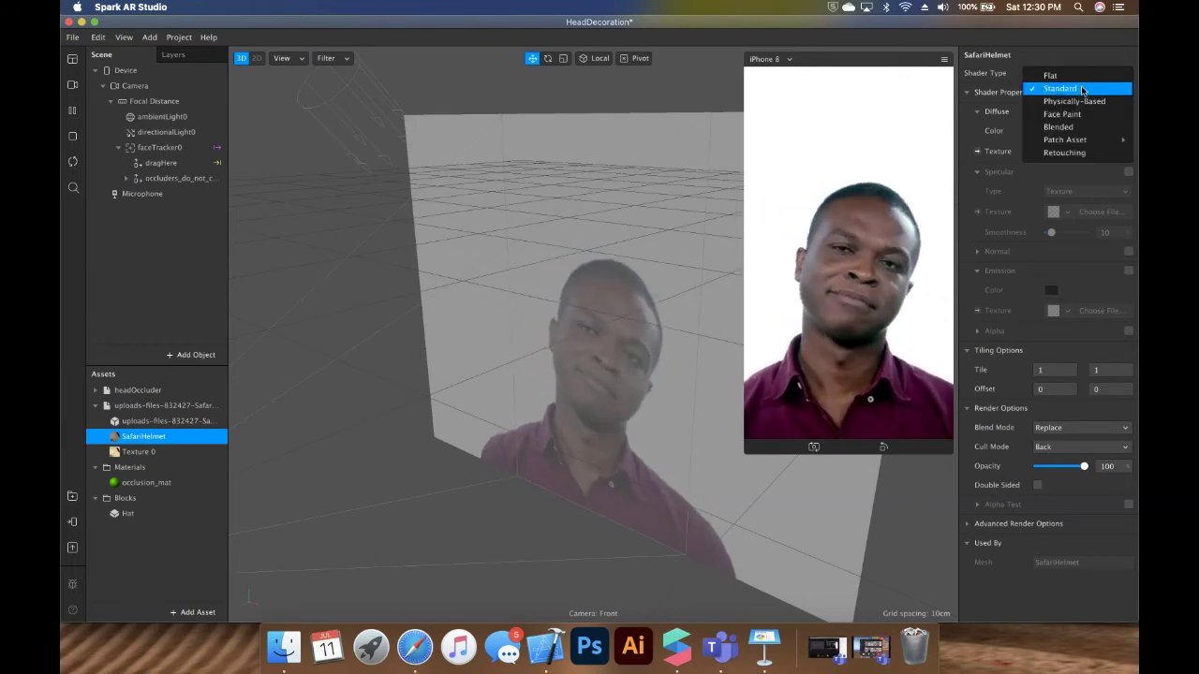
{"action": "left_click", "coordinate": [1079, 101]}
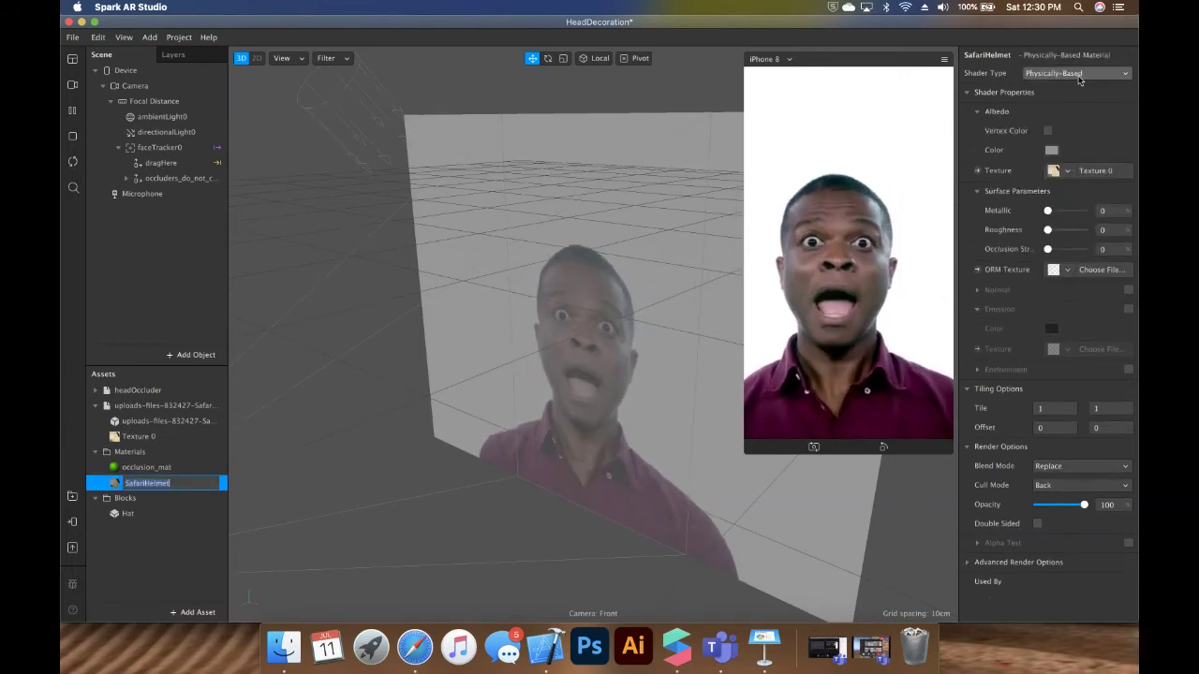
{"action": "left_click", "coordinate": [176, 585]}
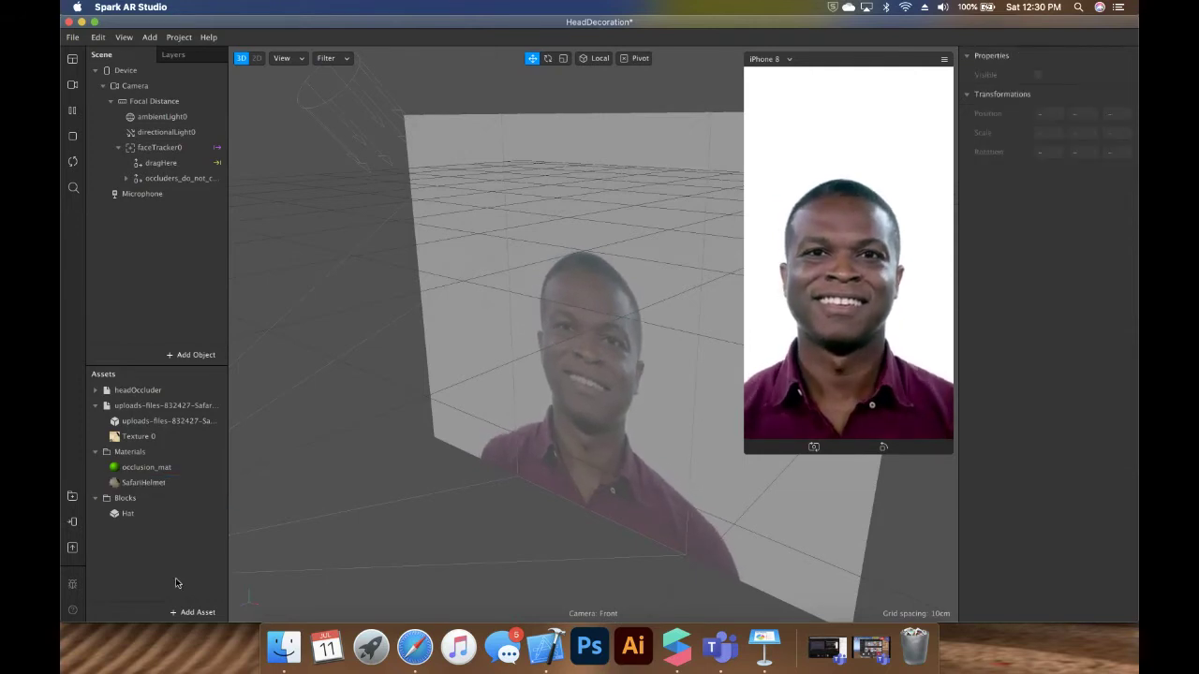
- Place the helmet object under dragHere, frame it, then remove it from the scene
{"action": "left_click", "coordinate": [145, 422]}
{"action": "left_click_drag", "start_coordinate": [125, 310], "coordinate": [162, 164]}
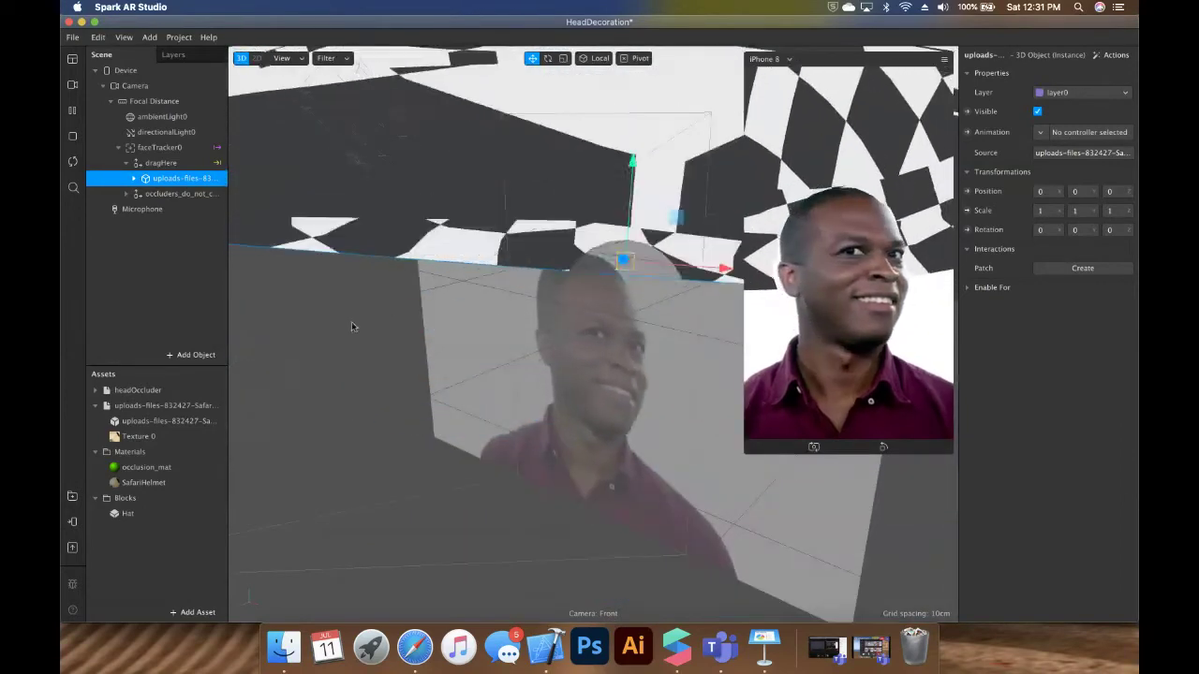
{"action": "double_click", "coordinate": [148, 179]}
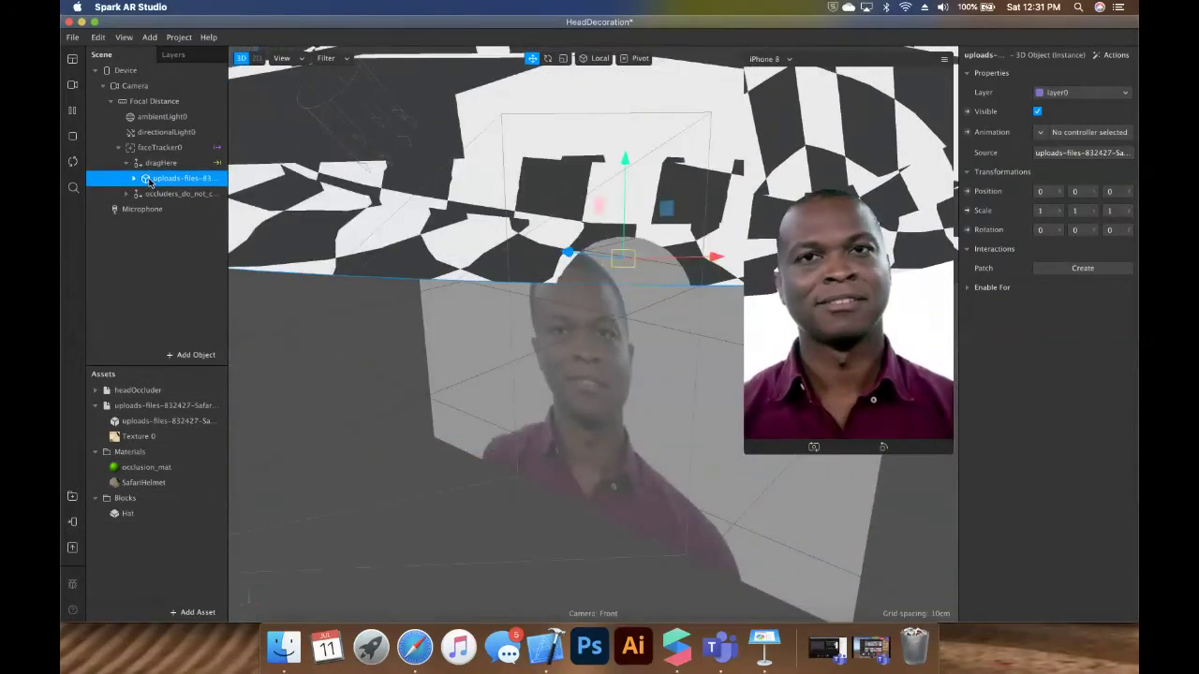
{"action": "key", "text": "BackSpace"}
- Delete the uploads-files asset collection, including Texture 0, from the project folder
{"action": "left_click", "coordinate": [160, 420]}
{"action": "left_click", "coordinate": [145, 438], "text": "shift"}
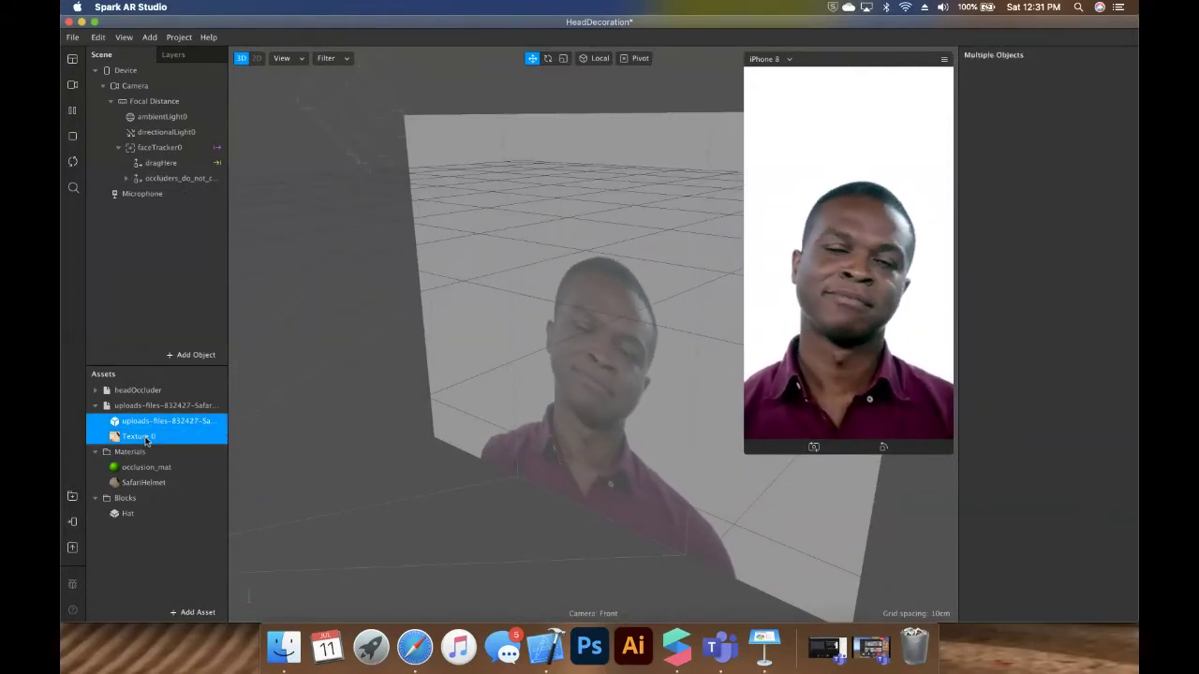
{"action": "left_click", "coordinate": [163, 406]}
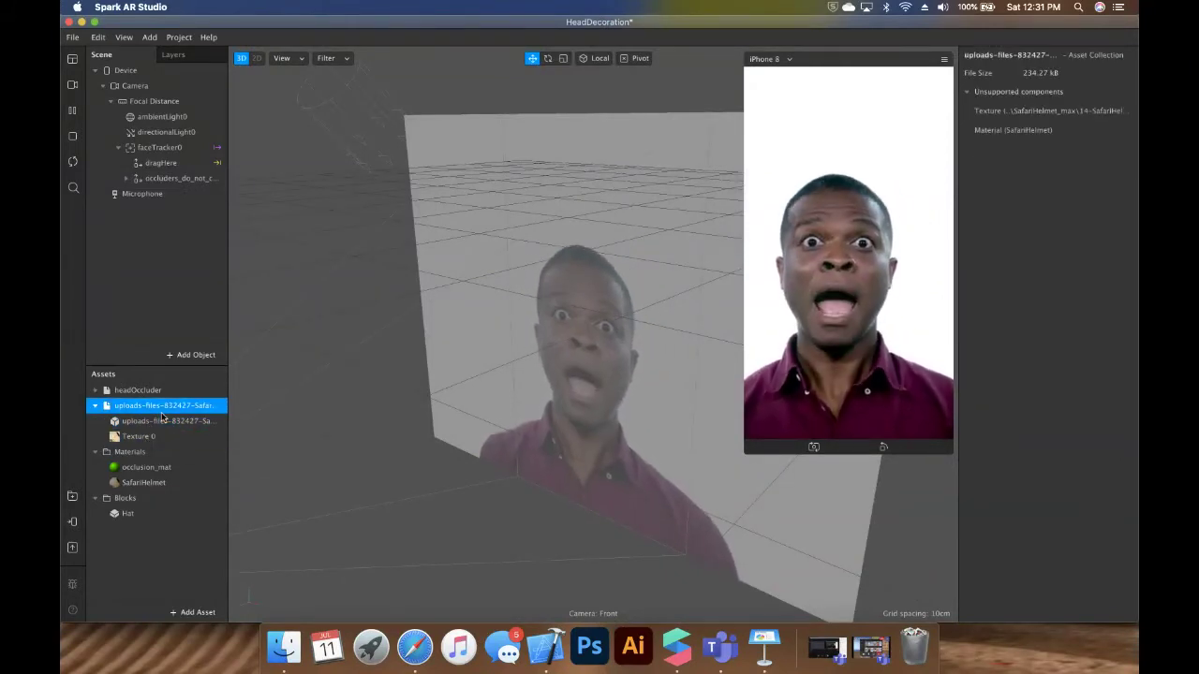
{"action": "key", "text": "BackSpace"}
{"action": "key", "text": "Return"}
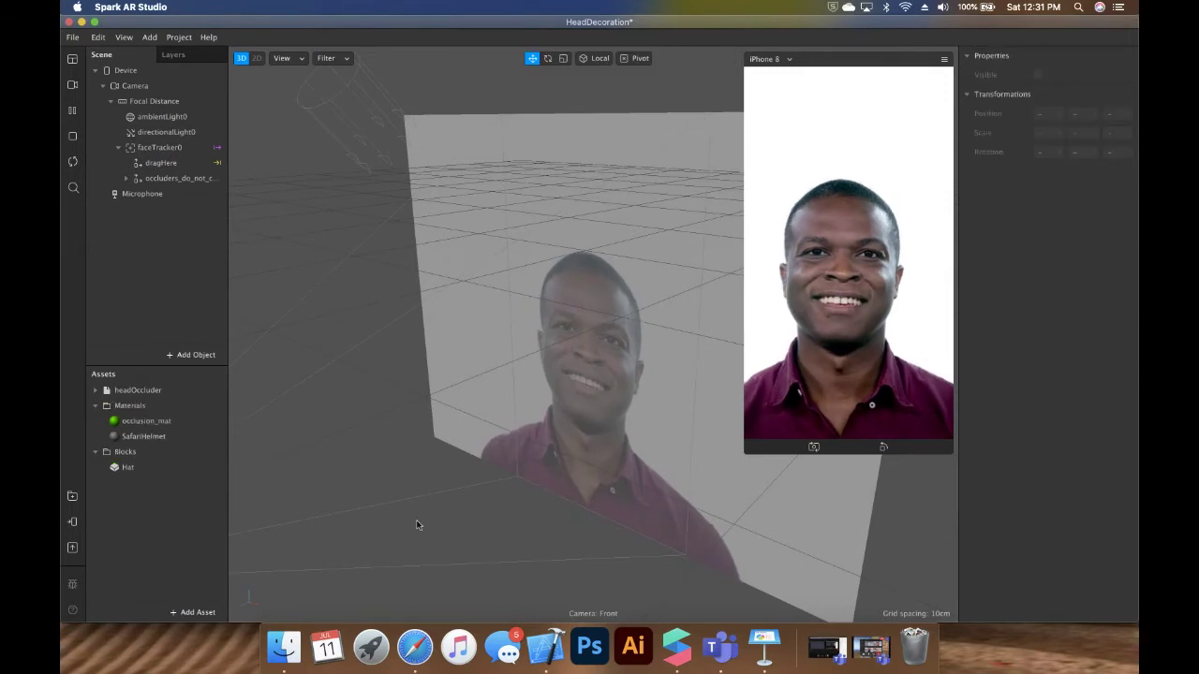
- Re-import the helmet FBX from the Desktop and drop its 3D object onto dragHere
{"action": "left_click", "coordinate": [286, 647]}
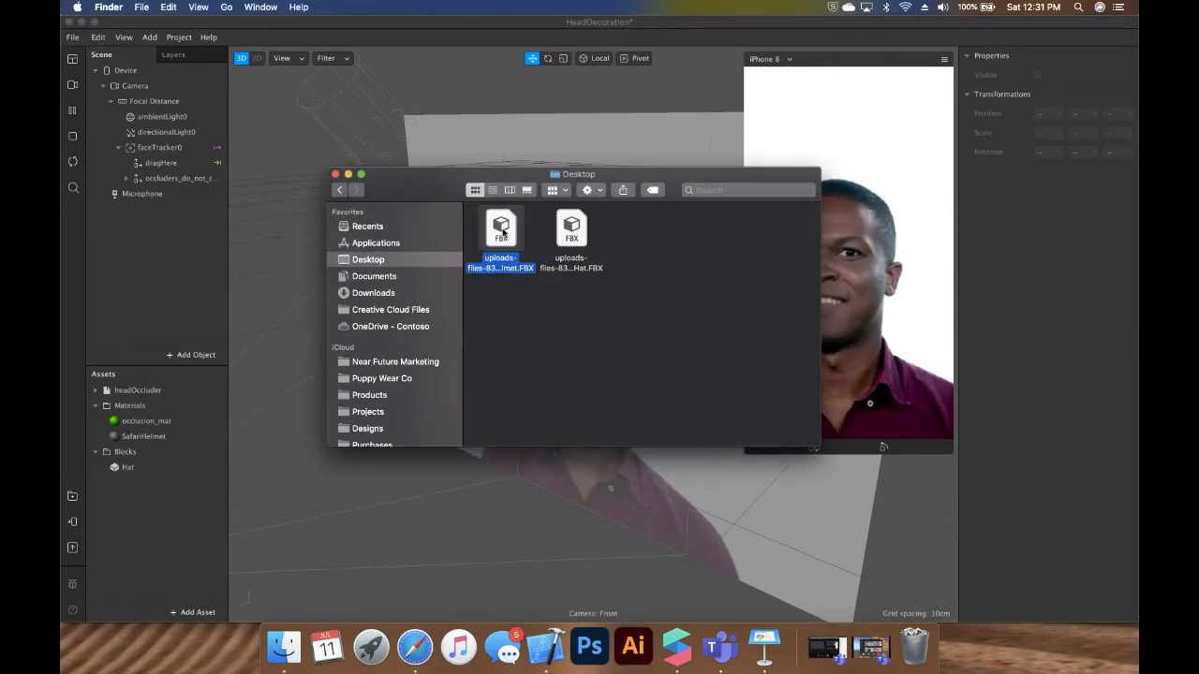
{"action": "left_click_drag", "start_coordinate": [503, 231], "coordinate": [163, 497]}
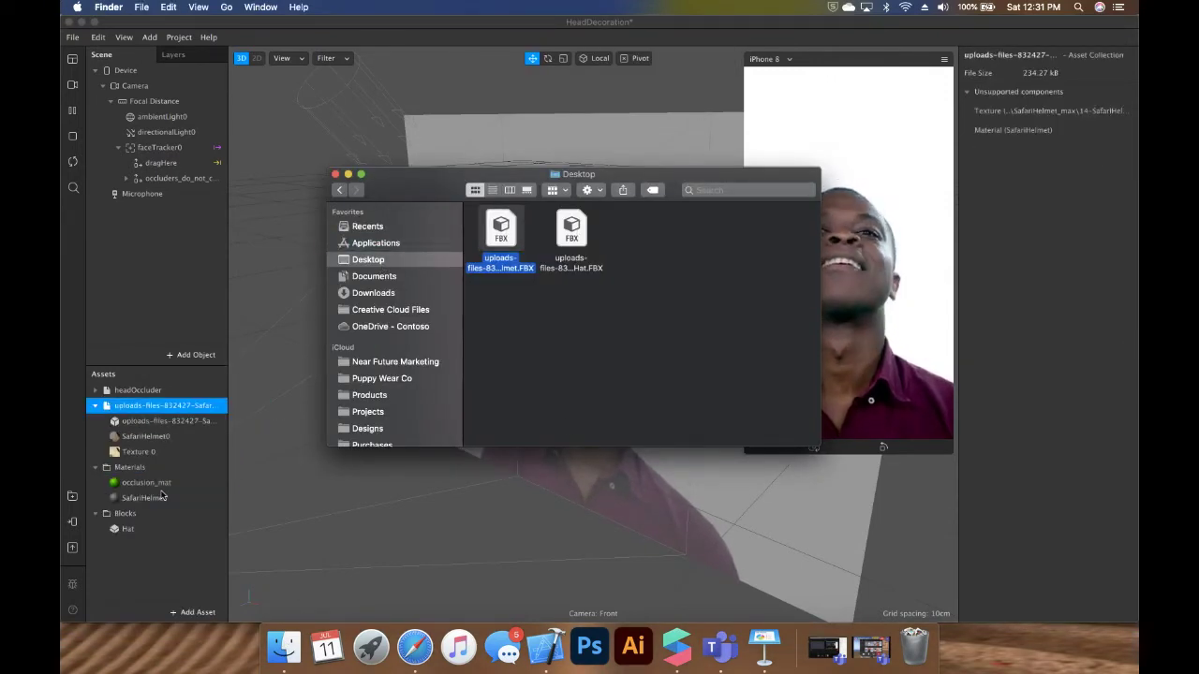
{"action": "left_click", "coordinate": [174, 426]}
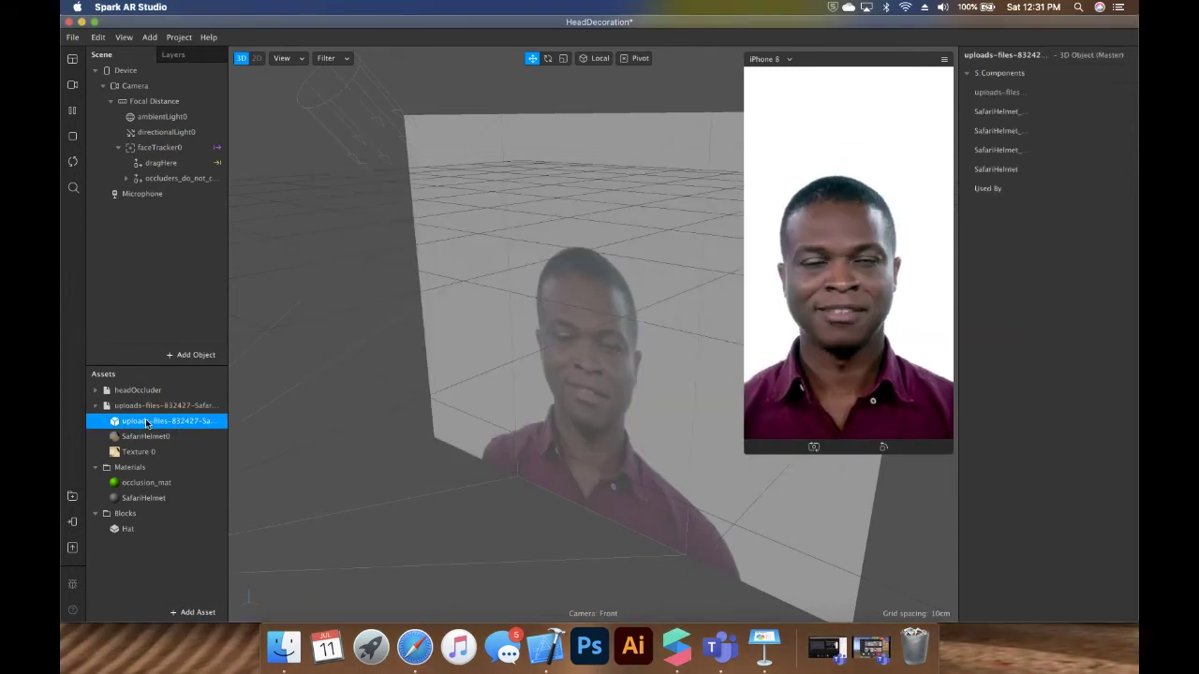
{"action": "left_click_drag", "start_coordinate": [147, 424], "coordinate": [152, 155]}
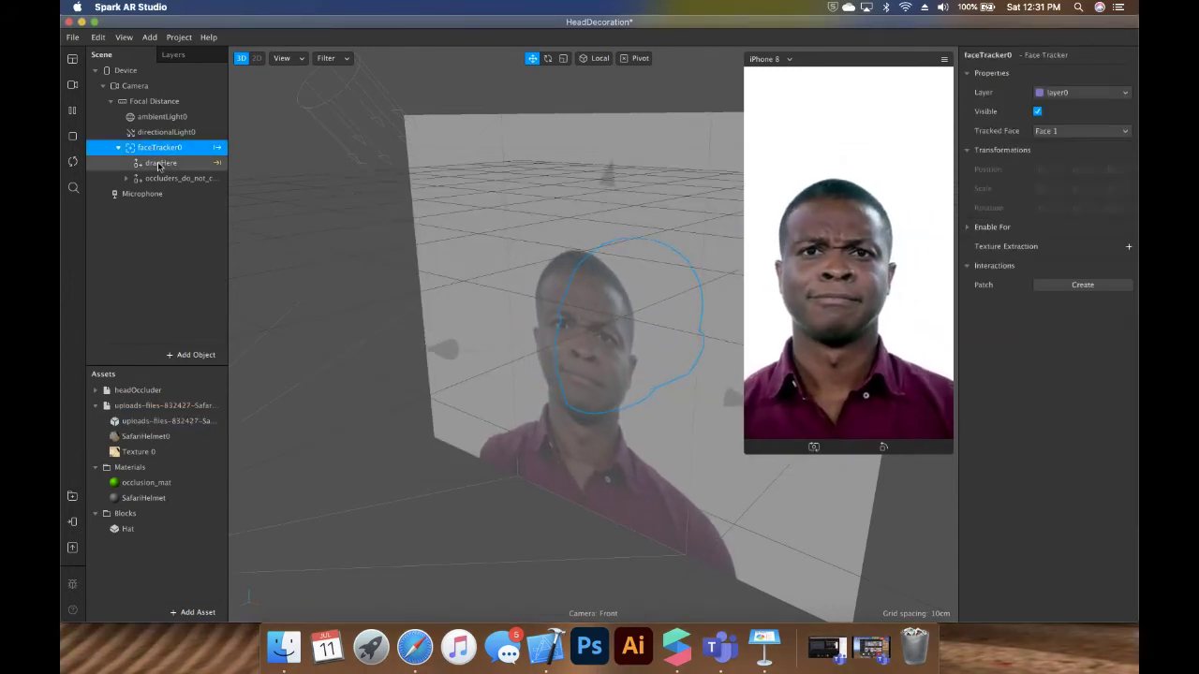
{"action": "left_click", "coordinate": [158, 164]}
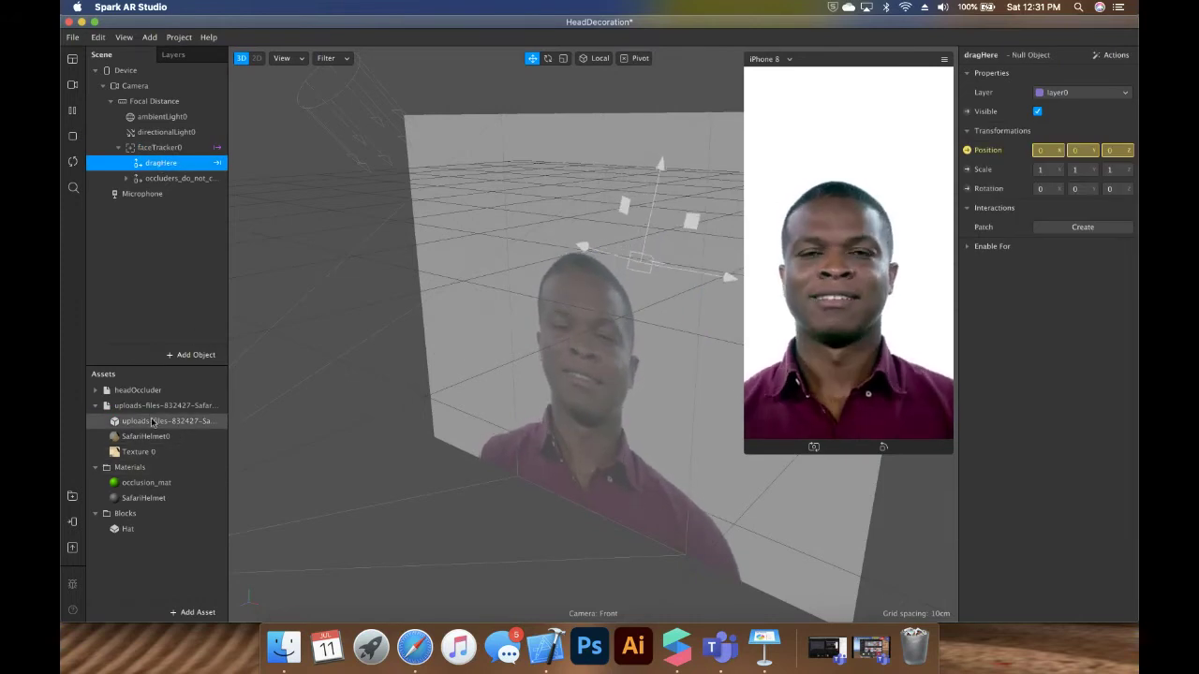
{"action": "left_click", "coordinate": [152, 422]}
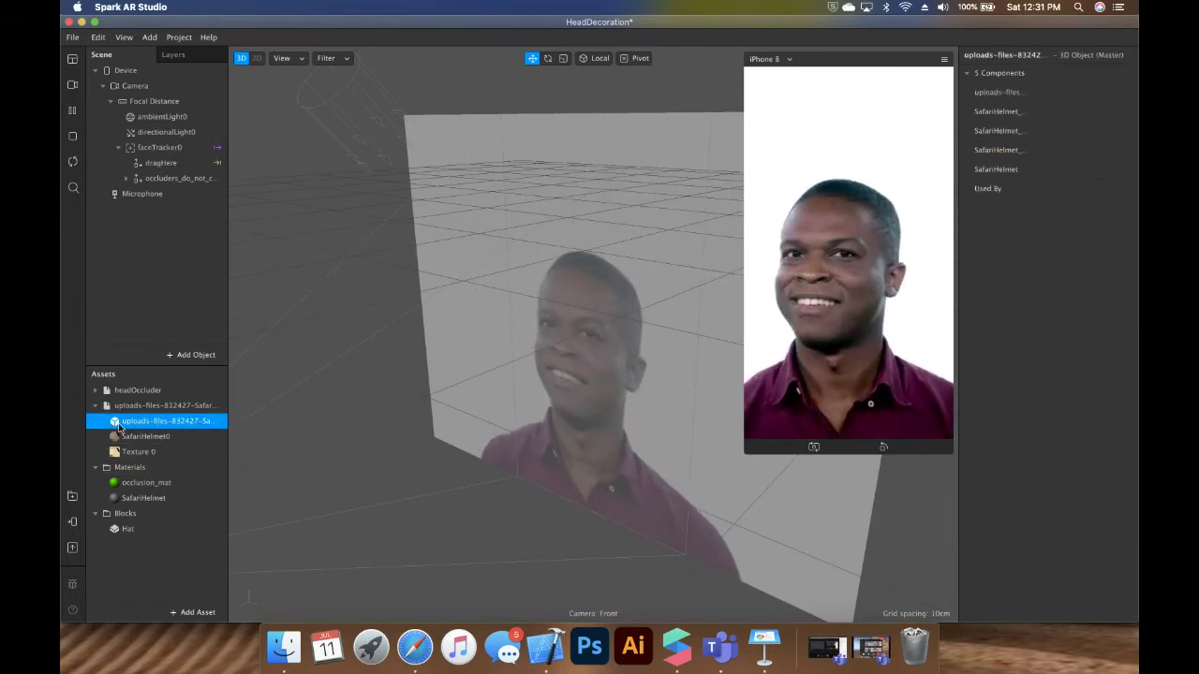
{"action": "left_click_drag", "start_coordinate": [124, 321], "coordinate": [157, 164]}
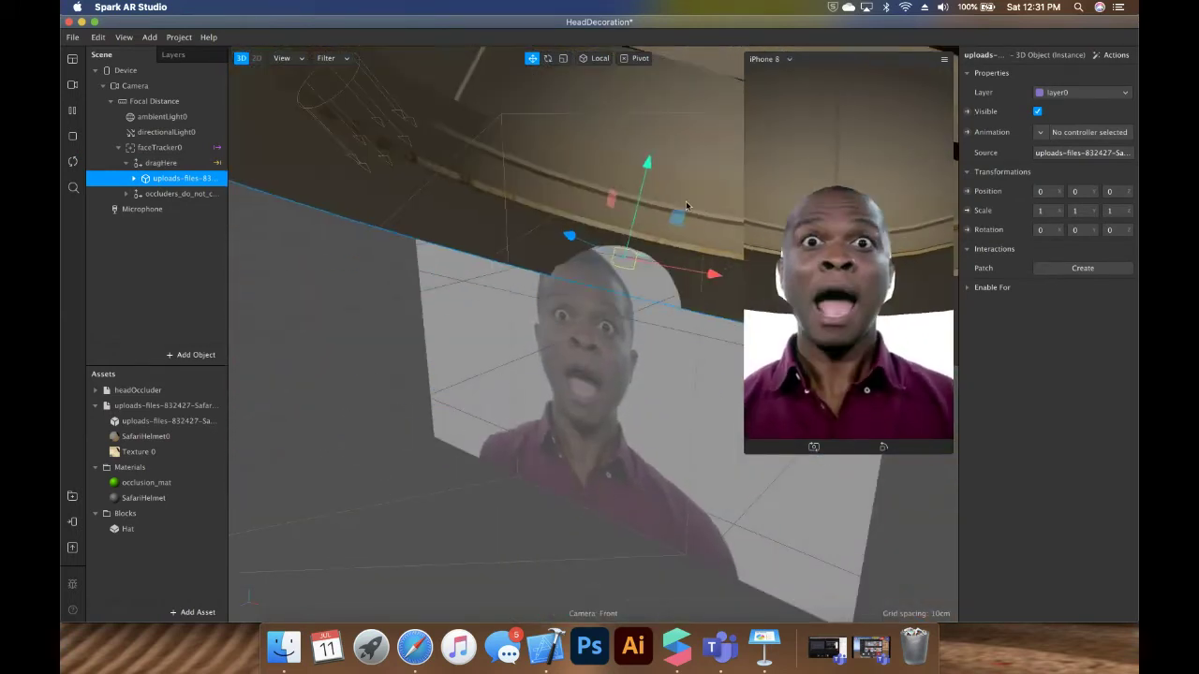
{"action": "left_click", "coordinate": [274, 268]}
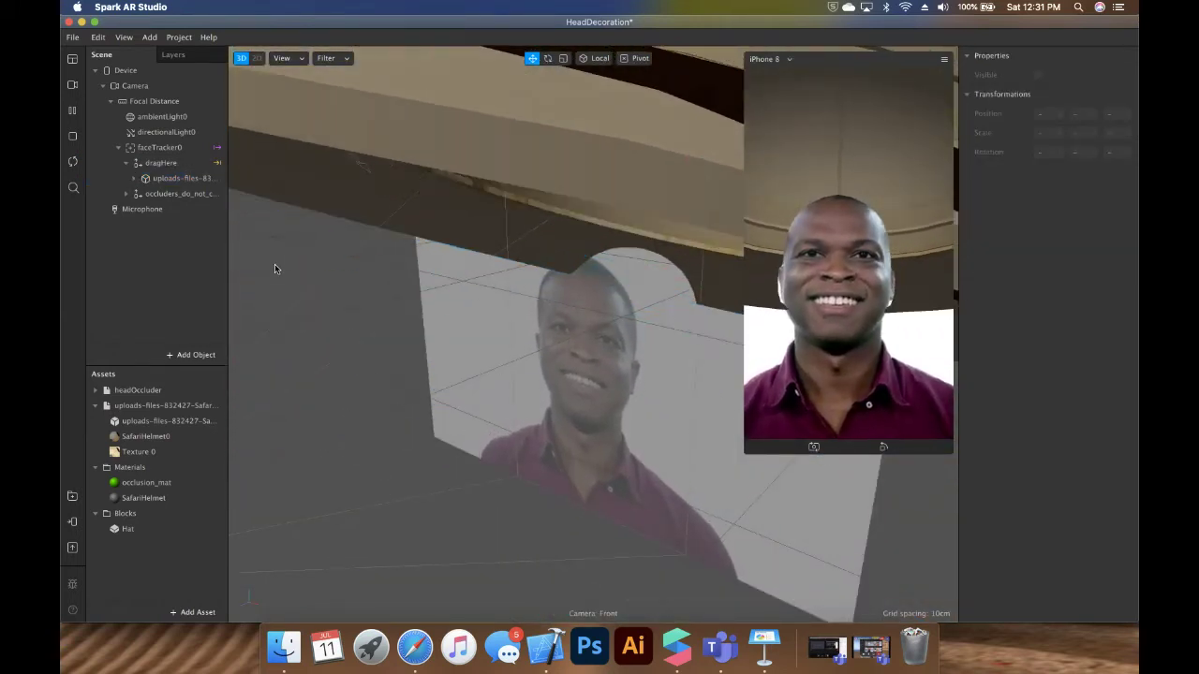
{"action": "scroll", "coordinate": [274, 264], "scroll_direction": "down", "scroll_amount": 10}
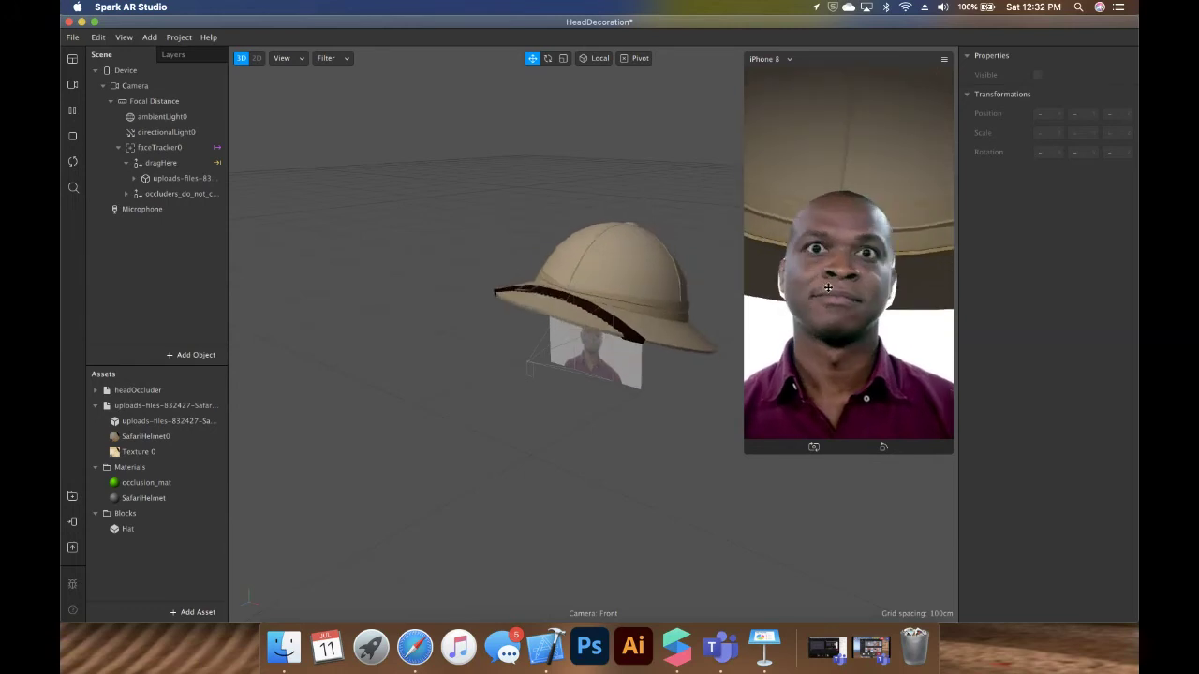
- Try a scale of 0.7 on the helmet's X and Y axes
{"action": "left_click", "coordinate": [605, 262]}
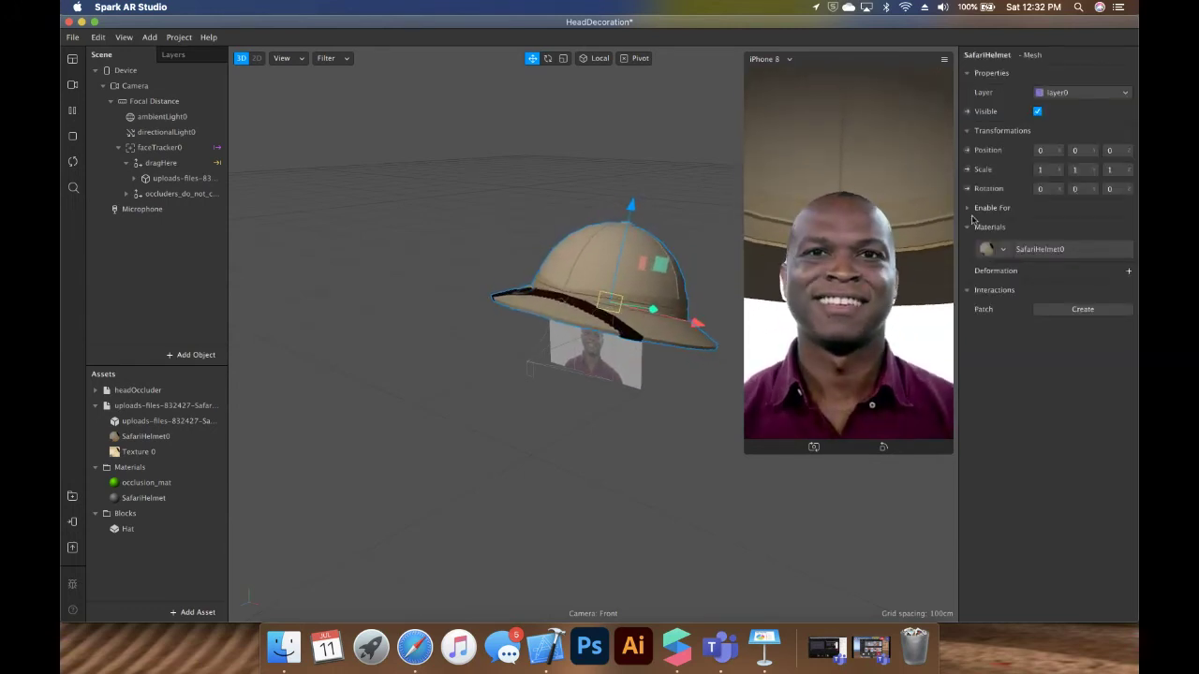
{"action": "left_click", "coordinate": [1041, 168]}
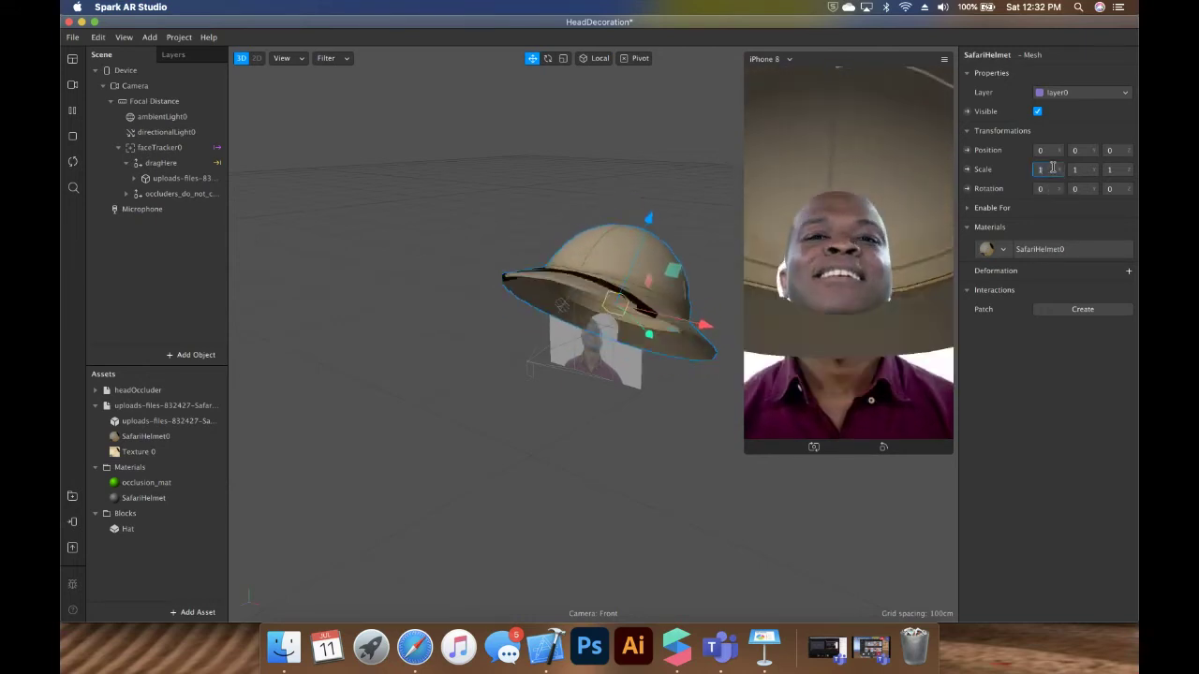
{"action": "type", "text": ".7"}
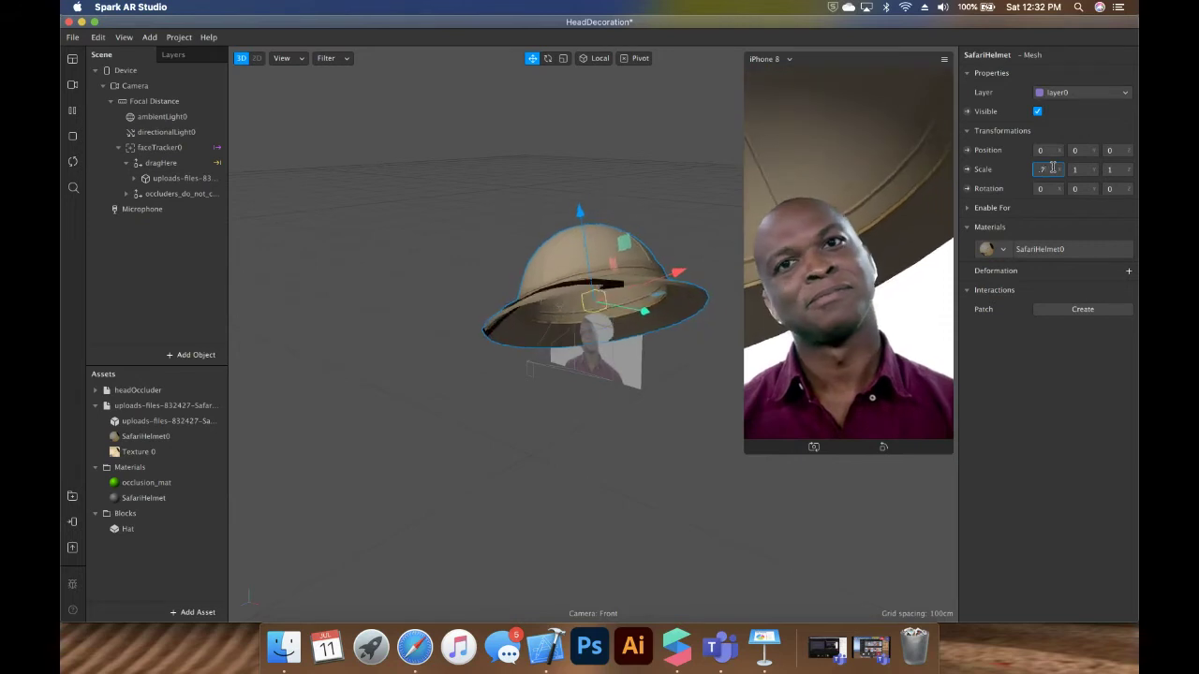
{"action": "key", "text": "Tab"}
{"action": "type", "text": ".7"}
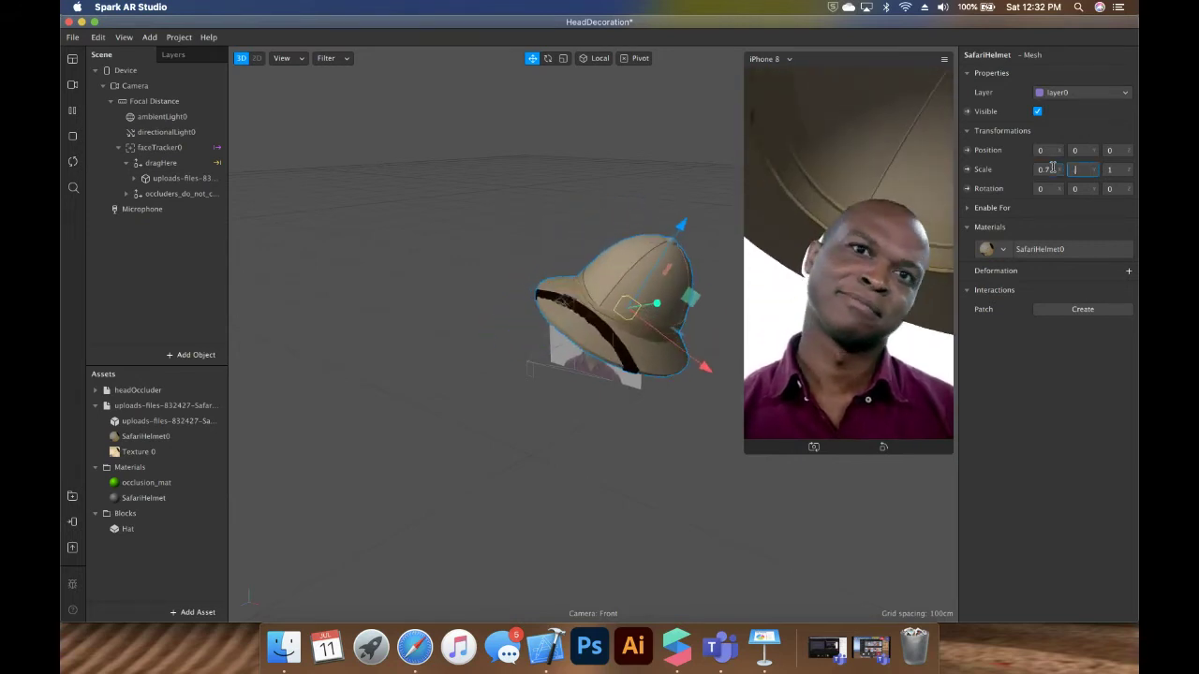
{"action": "key", "text": "Tab"}
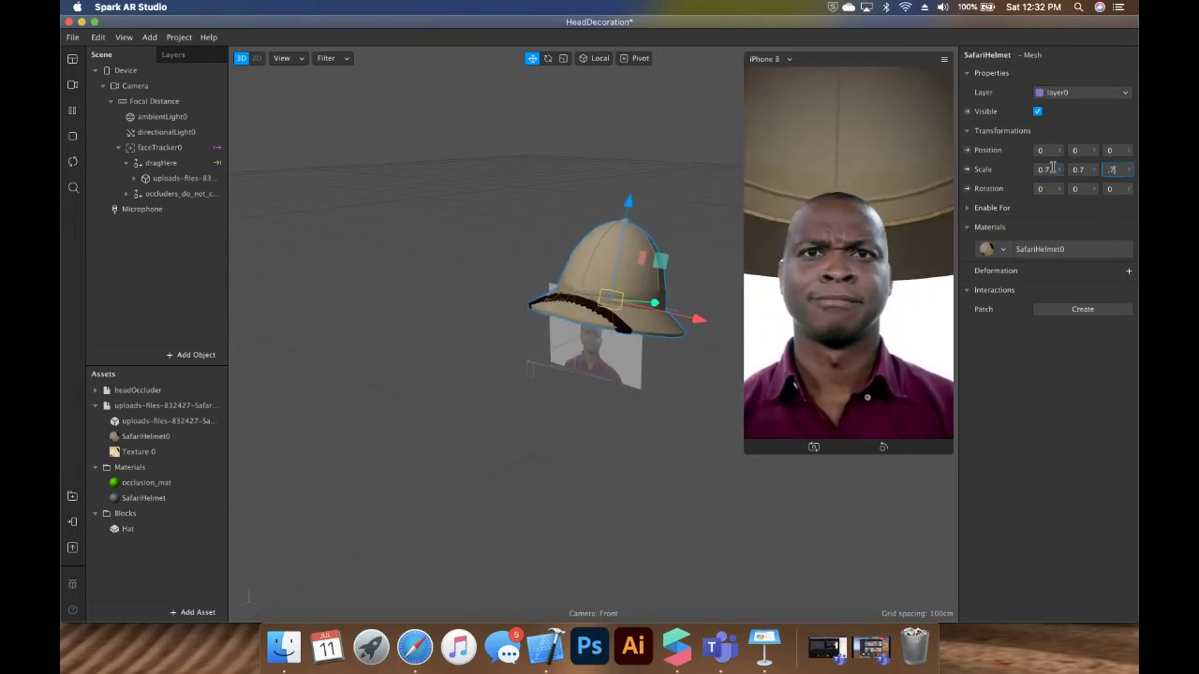
{"action": "key", "text": "Tab"}
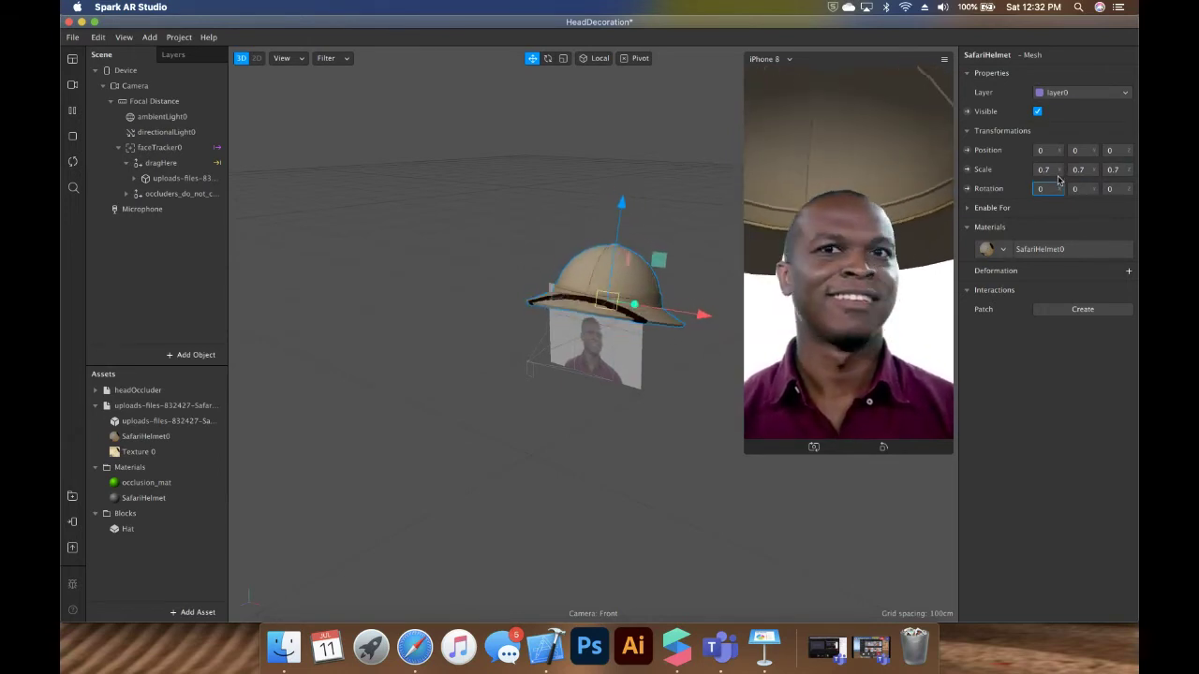
- Set the helmet's Scale X, Y and Z to 0.2
{"action": "left_click", "coordinate": [1044, 170]}
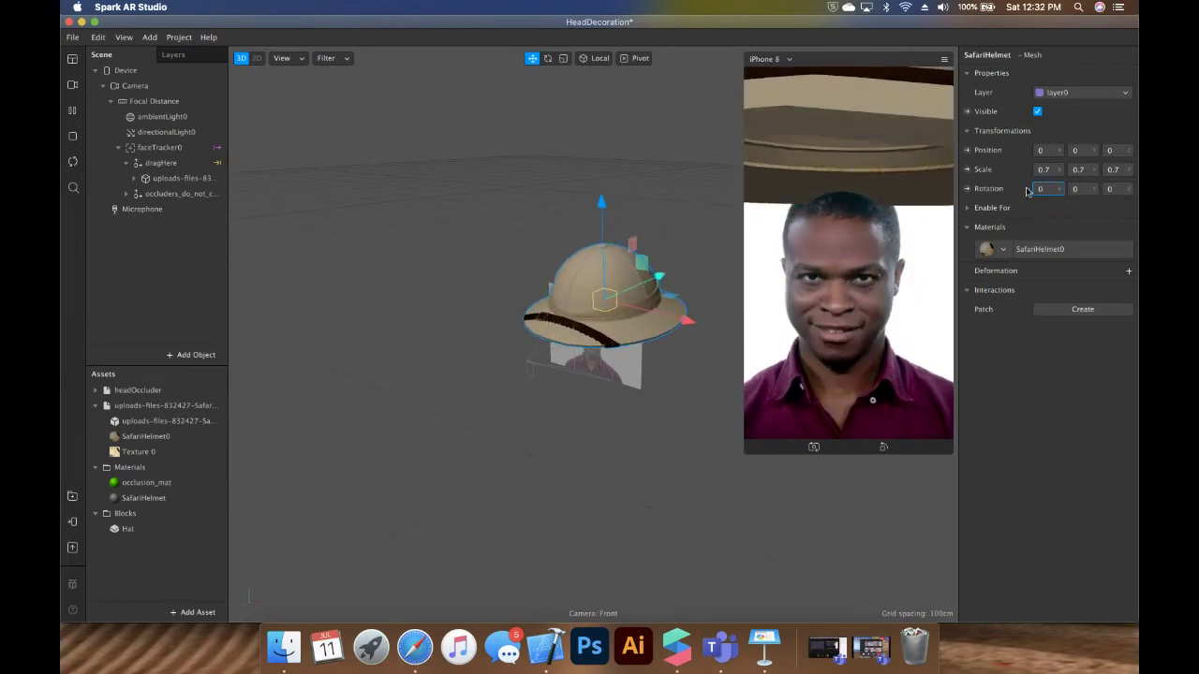
{"action": "type", "text": ".7"}
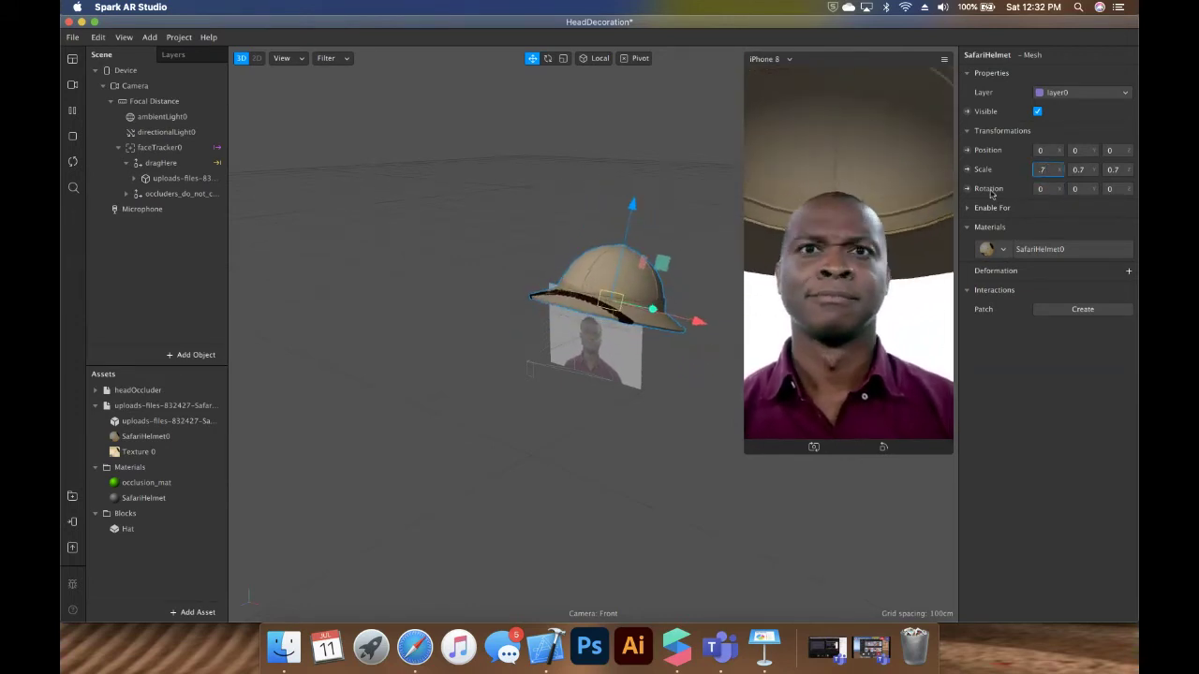
{"action": "key", "text": "BackSpace"}
{"action": "type", "text": "2"}
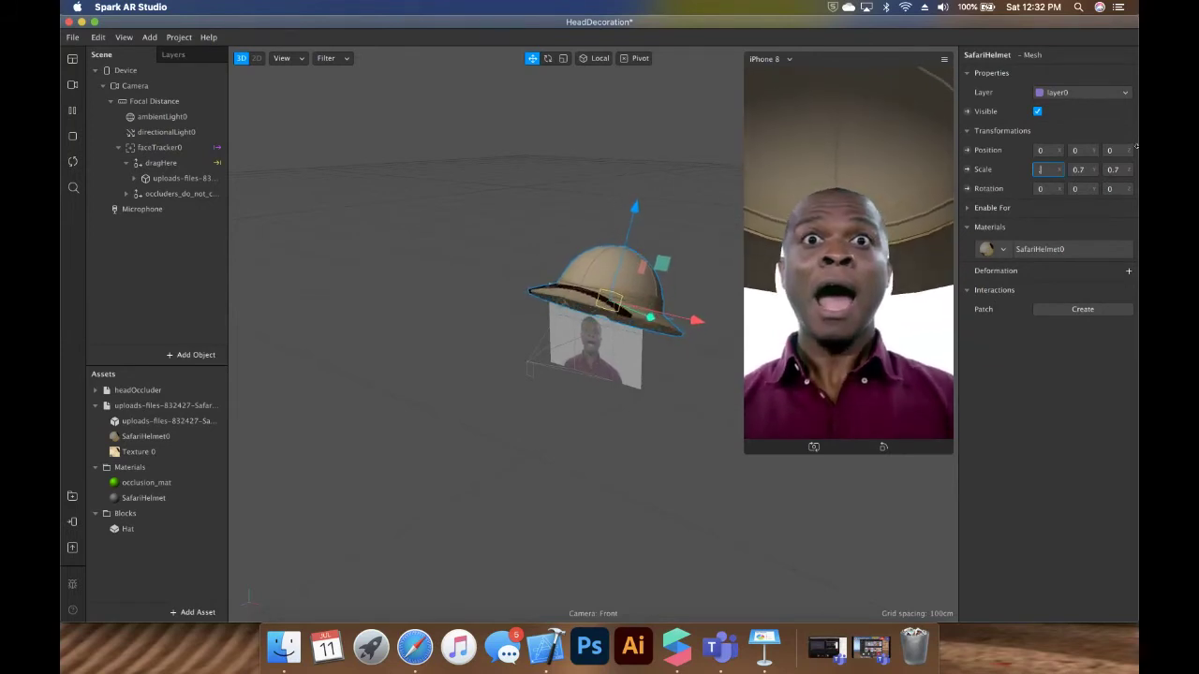
{"action": "key", "text": "Tab"}
{"action": "type", "text": ".2"}
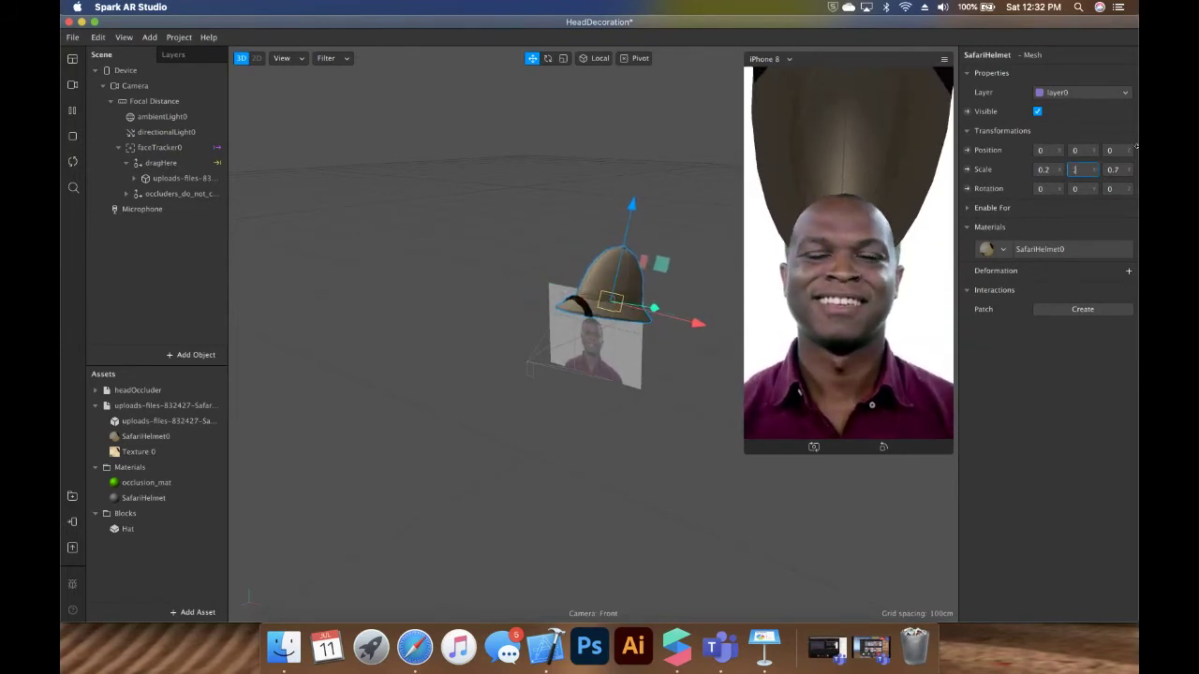
{"action": "key", "text": "Tab"}
{"action": "type", "text": ".2"}
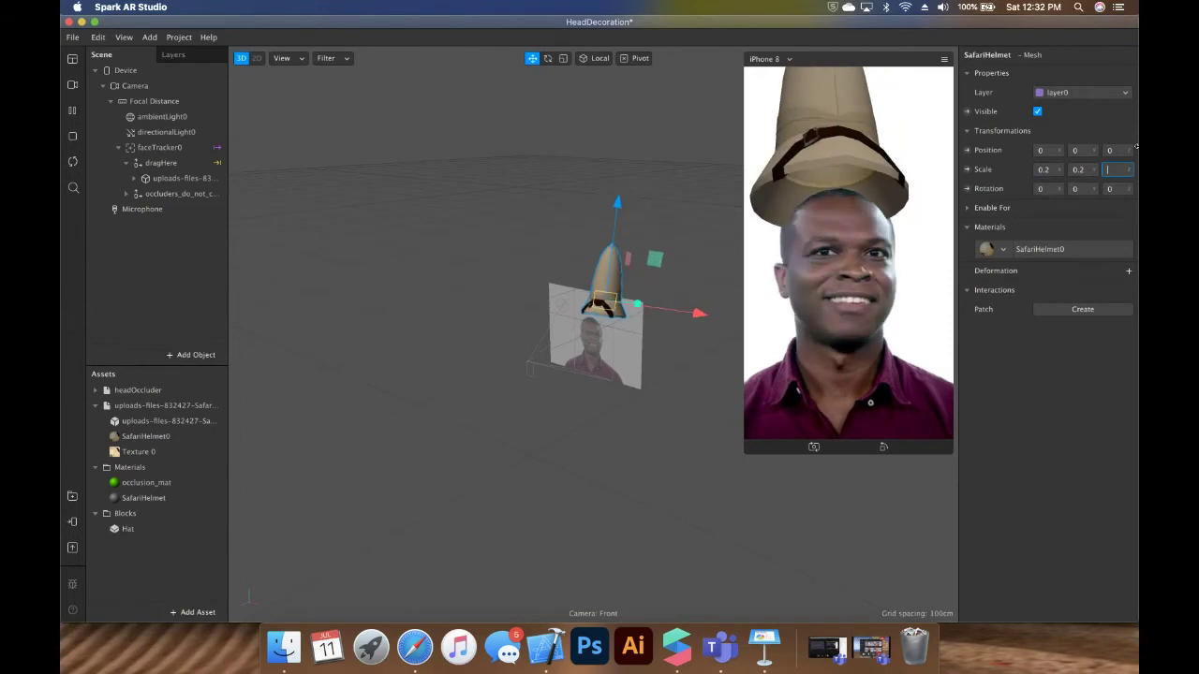
{"action": "key", "text": "Tab"}
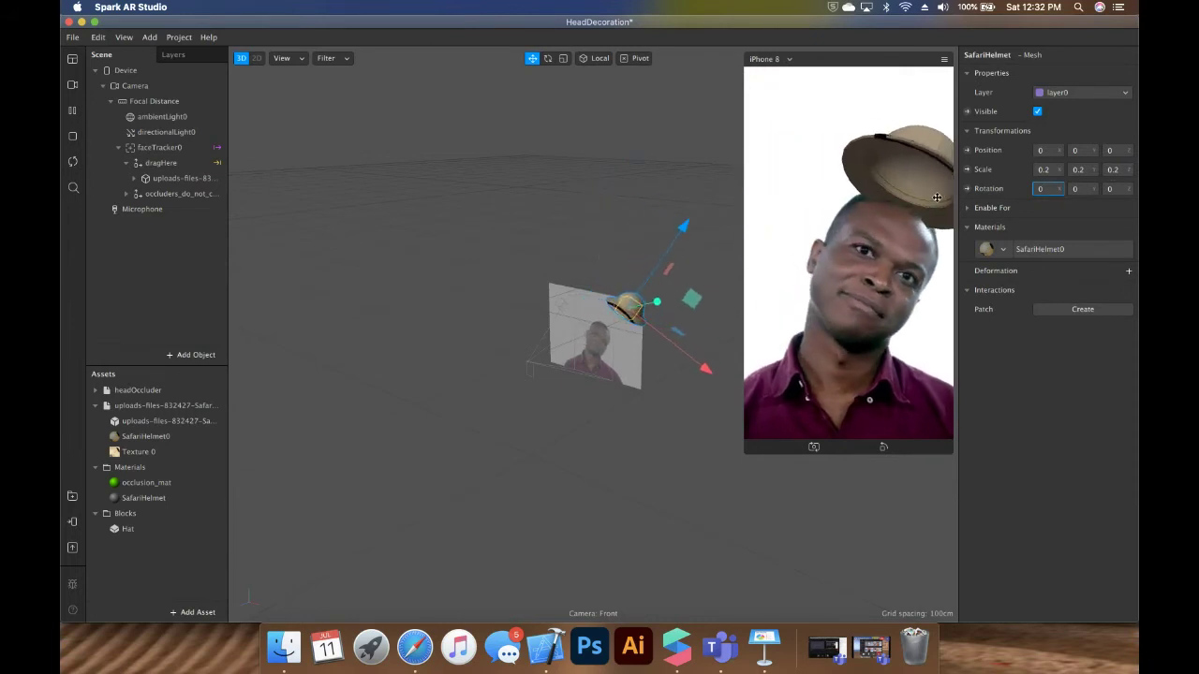
- Drag the helmet down along the Y axis until it rests on the tracked head
{"action": "left_click", "coordinate": [587, 204]}
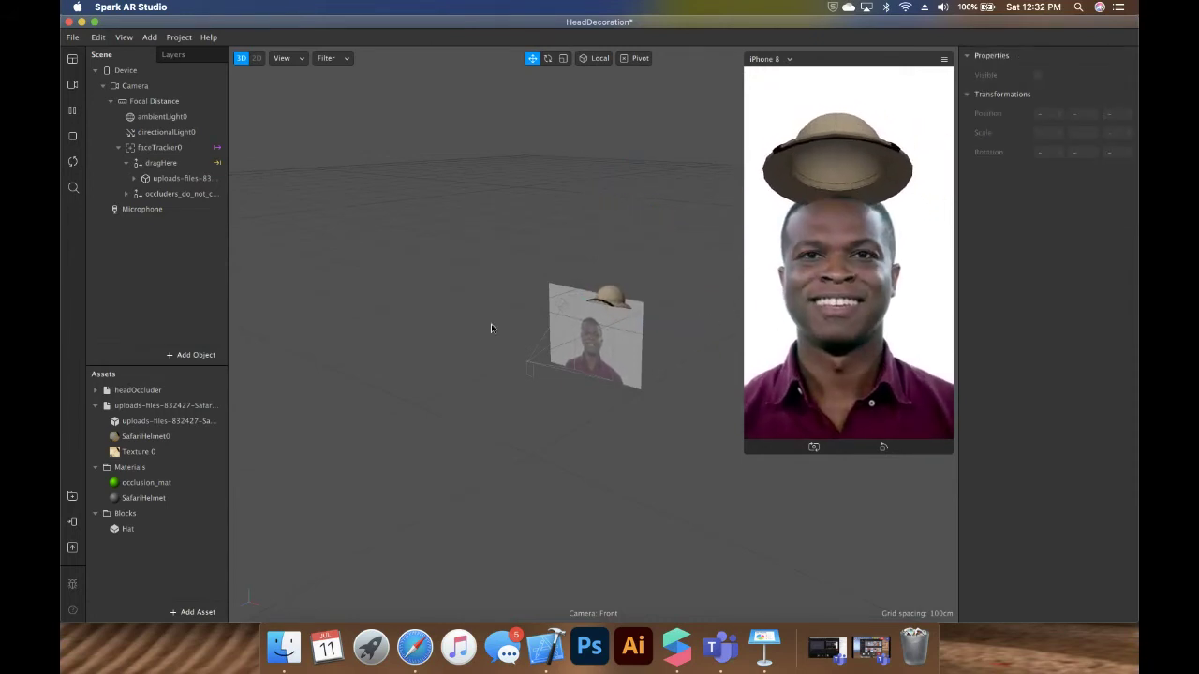
{"action": "scroll", "coordinate": [616, 275], "scroll_direction": "up", "scroll_amount": 5}
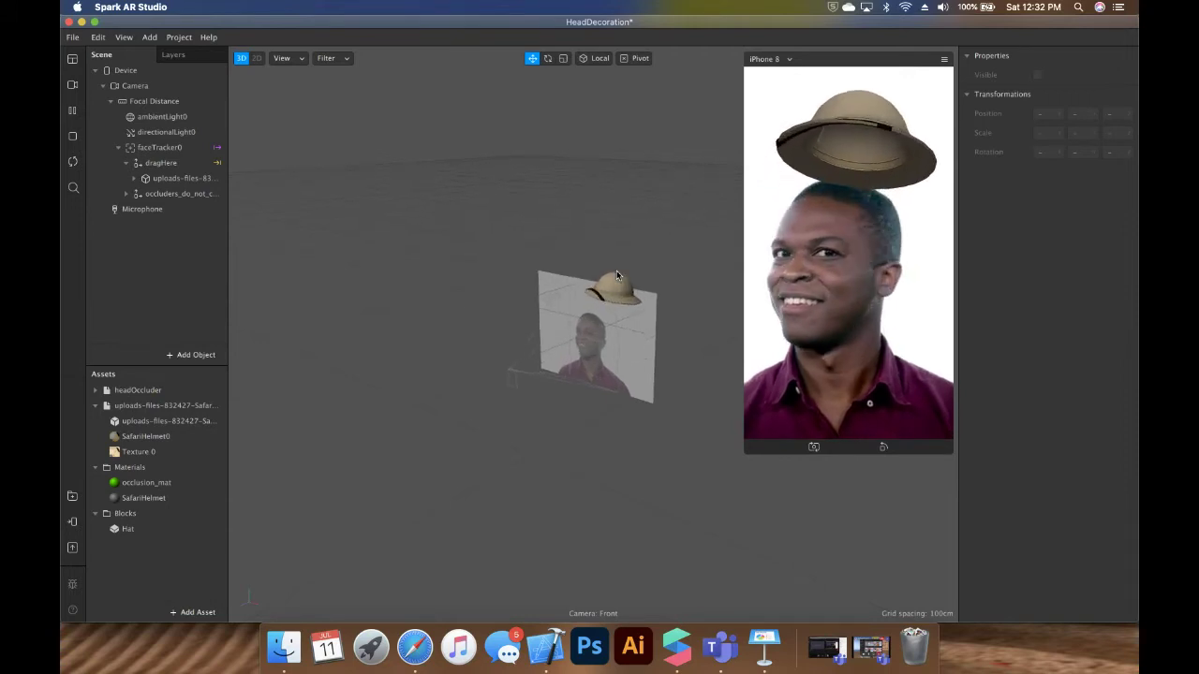
{"action": "scroll", "coordinate": [617, 271], "scroll_direction": "up", "scroll_amount": 3}
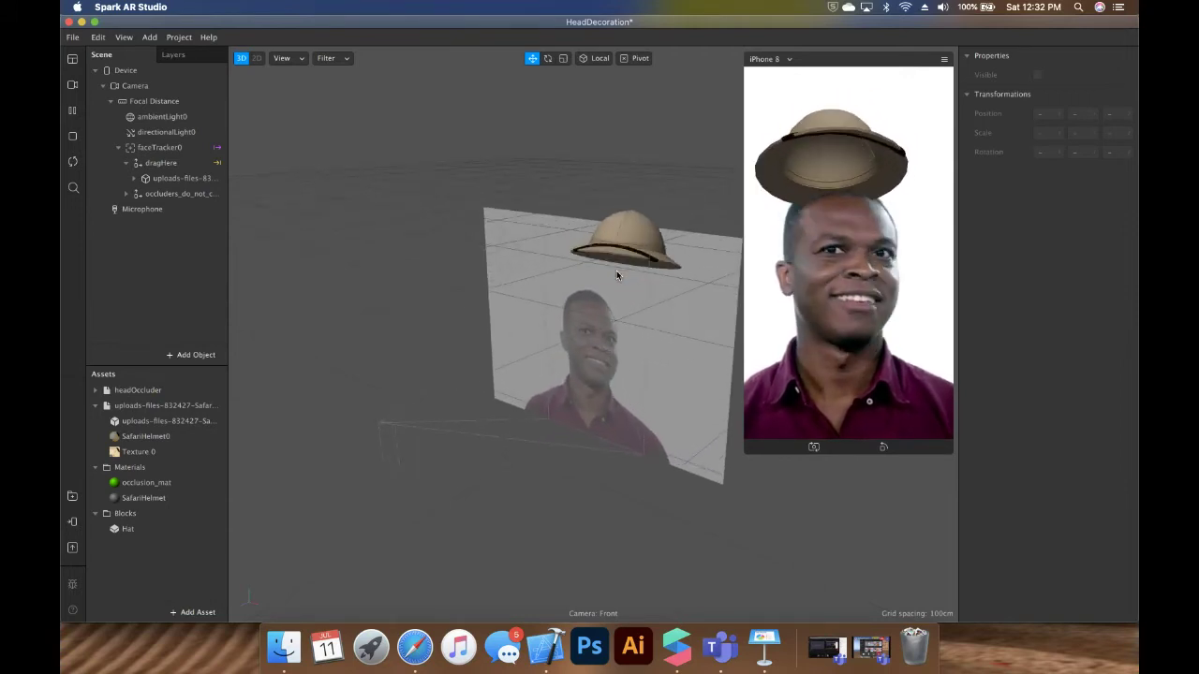
{"action": "left_click", "coordinate": [646, 227]}
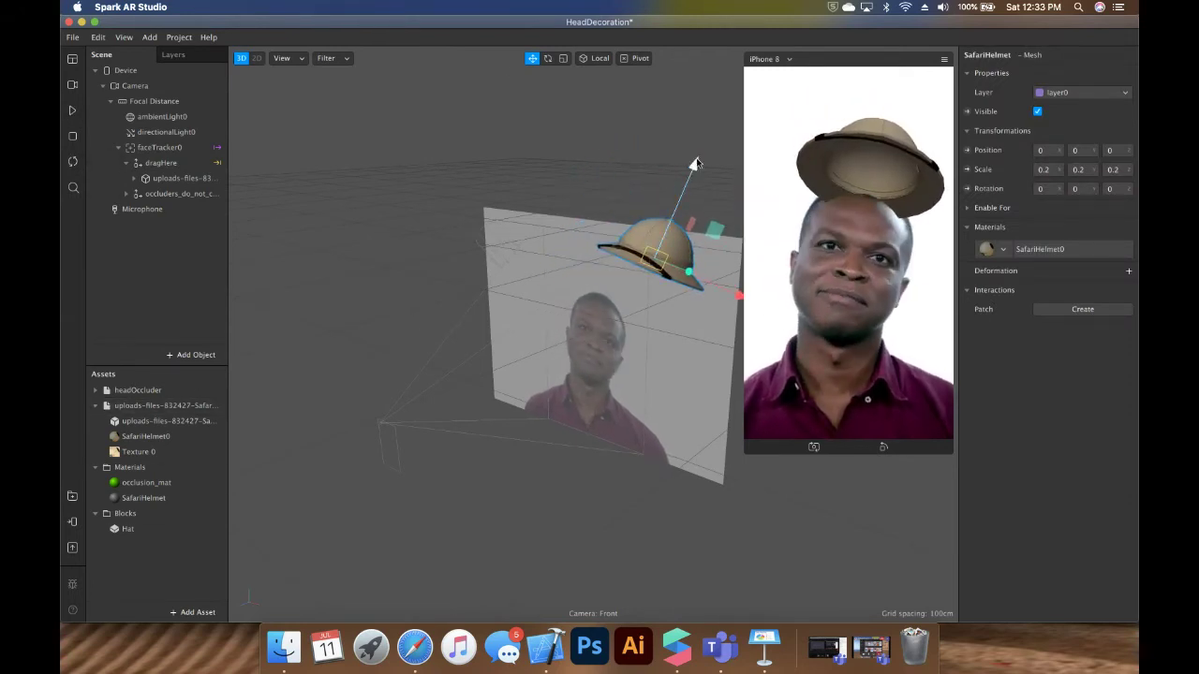
{"action": "left_click_drag", "start_coordinate": [694, 166], "coordinate": [681, 207]}
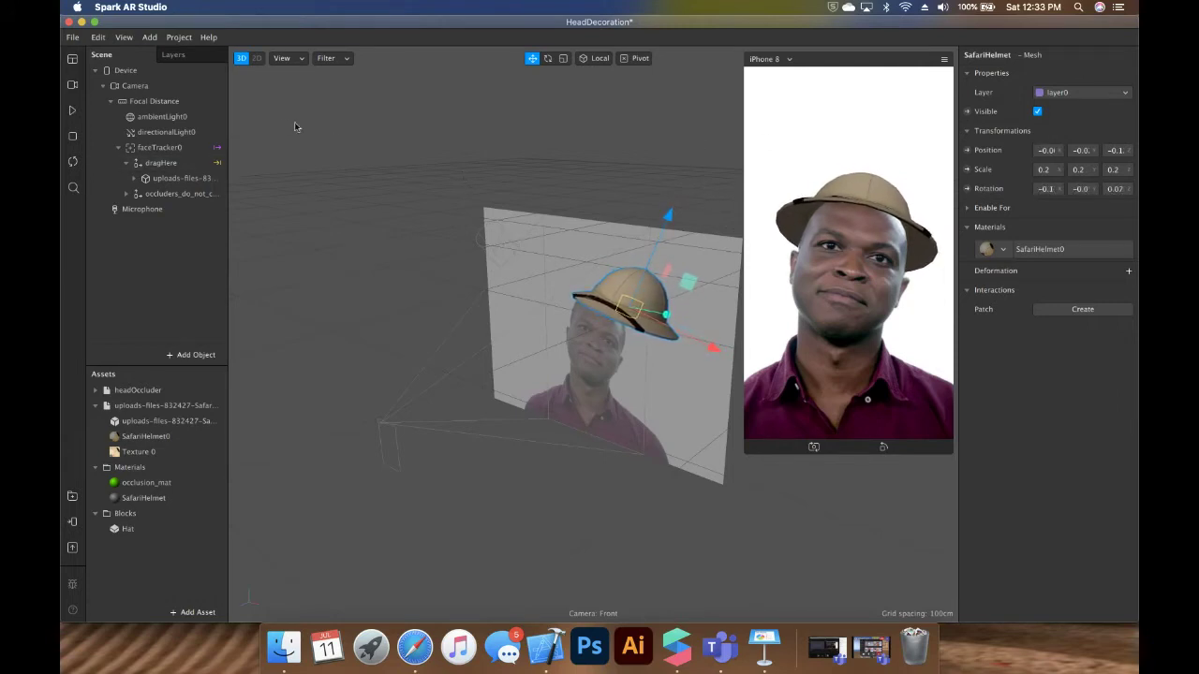
{"action": "left_click", "coordinate": [352, 143]}
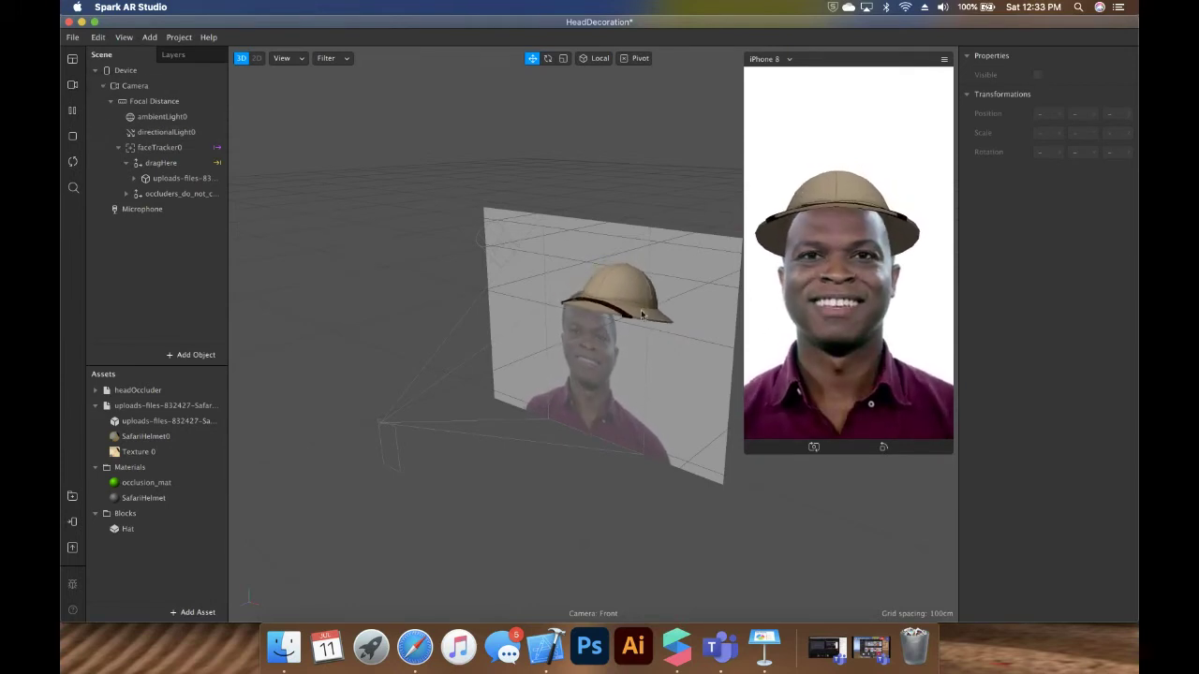
- Preview the hat on the live camera and three simulation videos, including the red-haired woman
{"action": "left_click", "coordinate": [73, 85]}
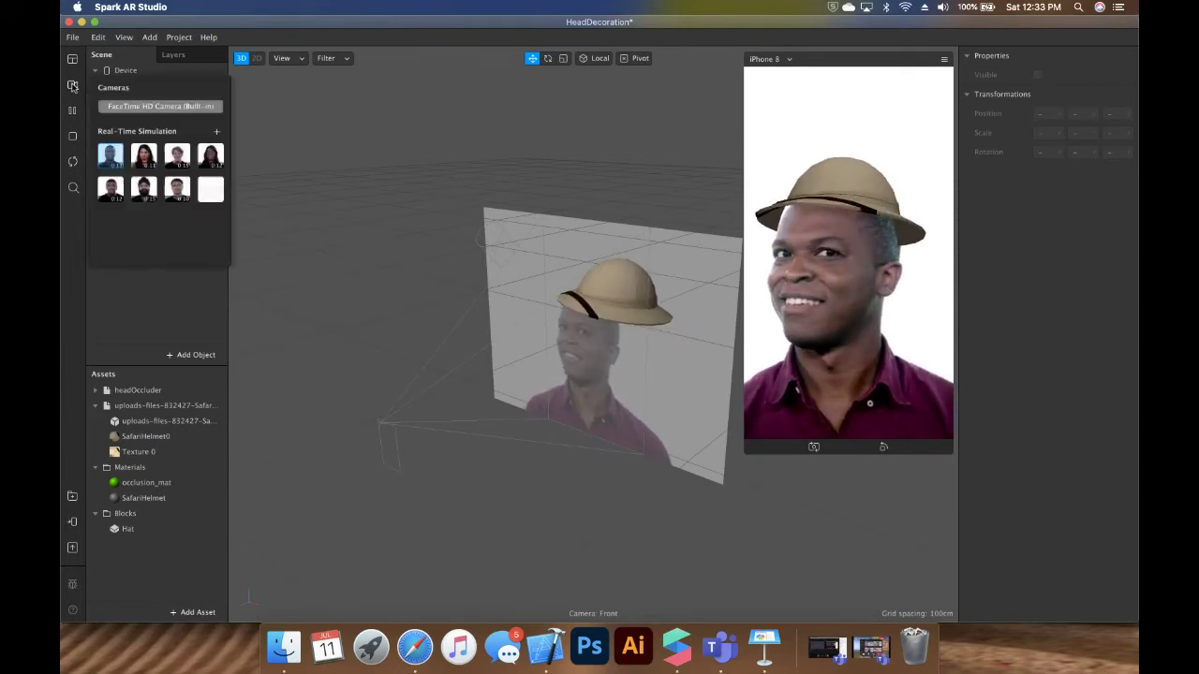
{"action": "left_click", "coordinate": [117, 106]}
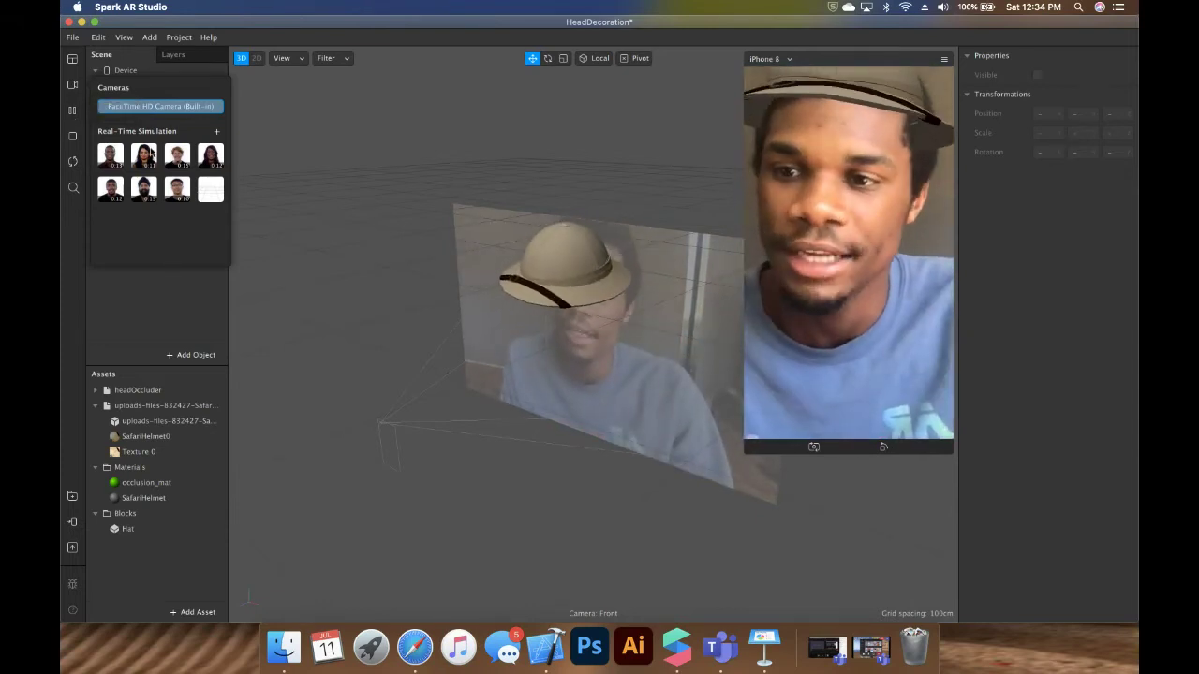
{"action": "left_click", "coordinate": [145, 154]}
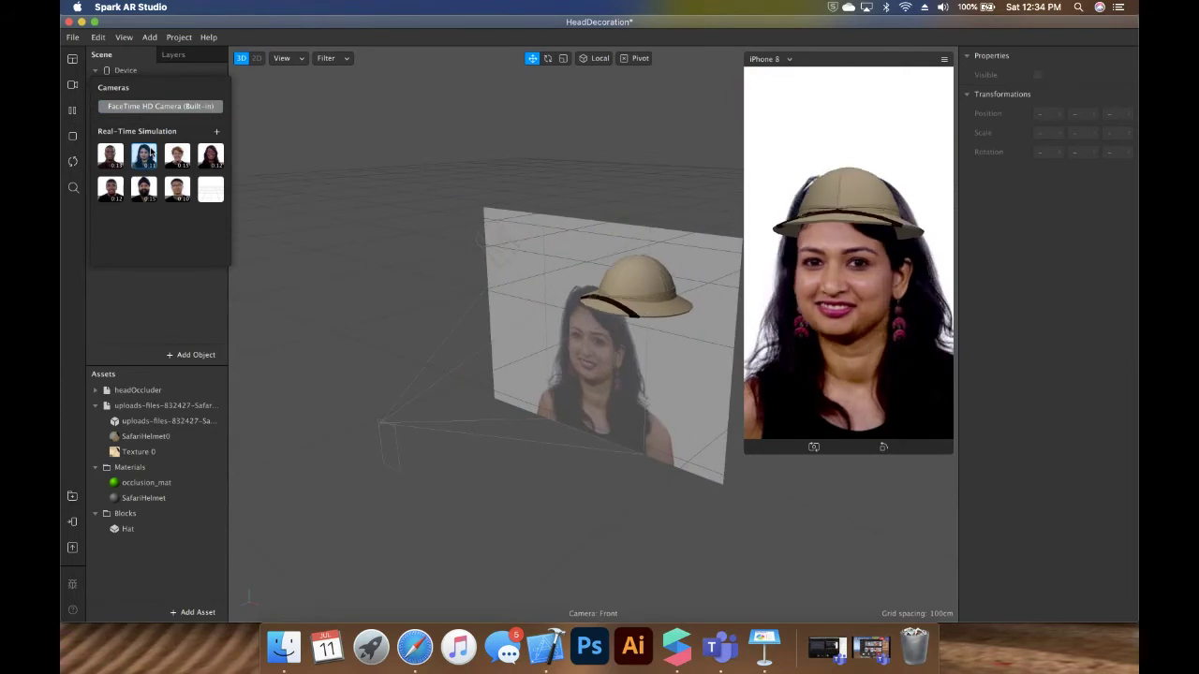
{"action": "left_click", "coordinate": [178, 156]}
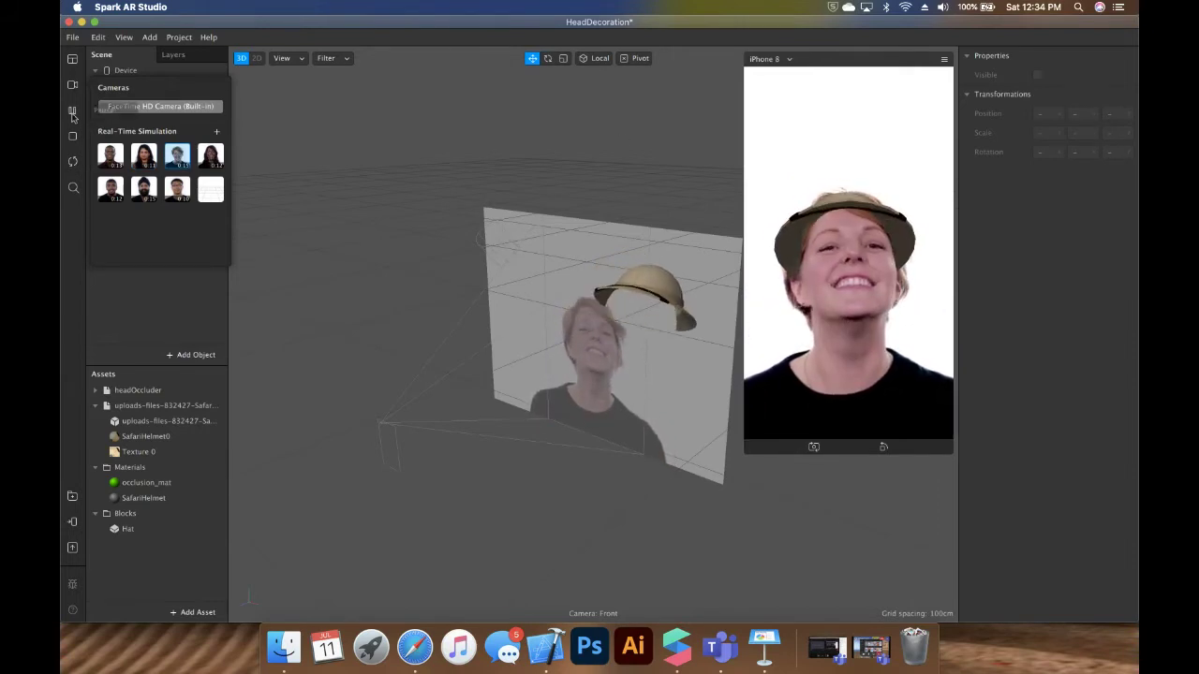
{"action": "left_click", "coordinate": [213, 157]}
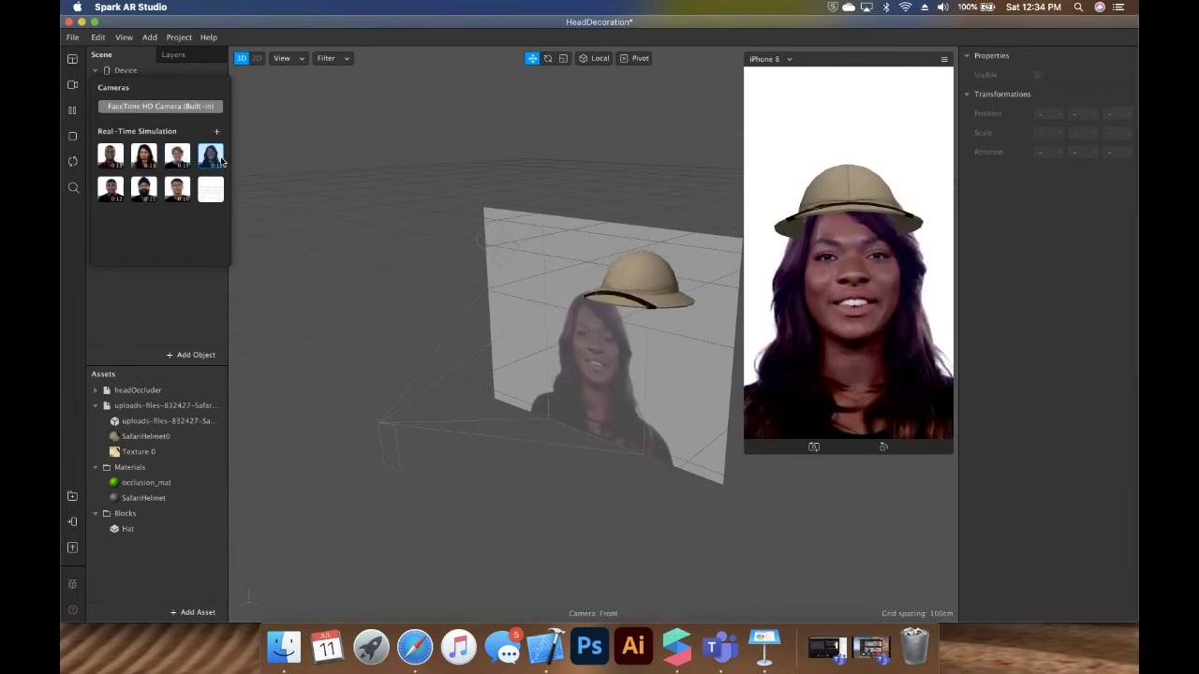
{"action": "left_click", "coordinate": [833, 192]}
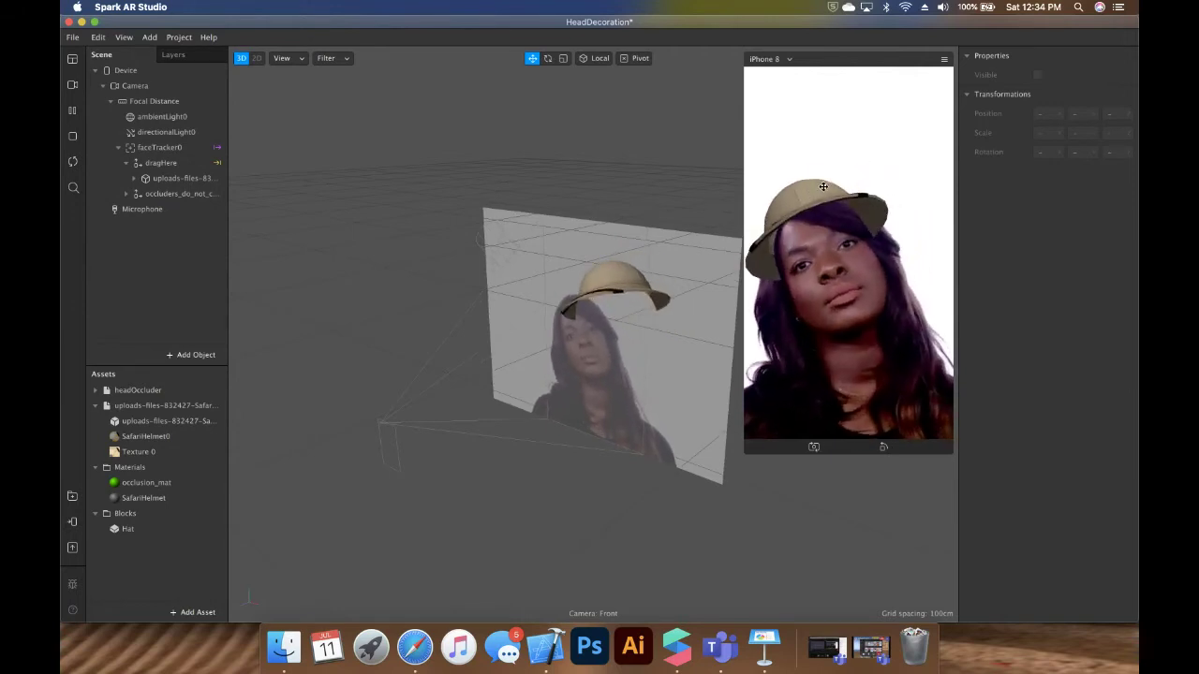
- Enter 0.22 as the hat's X scale
{"action": "left_click", "coordinate": [643, 293]}
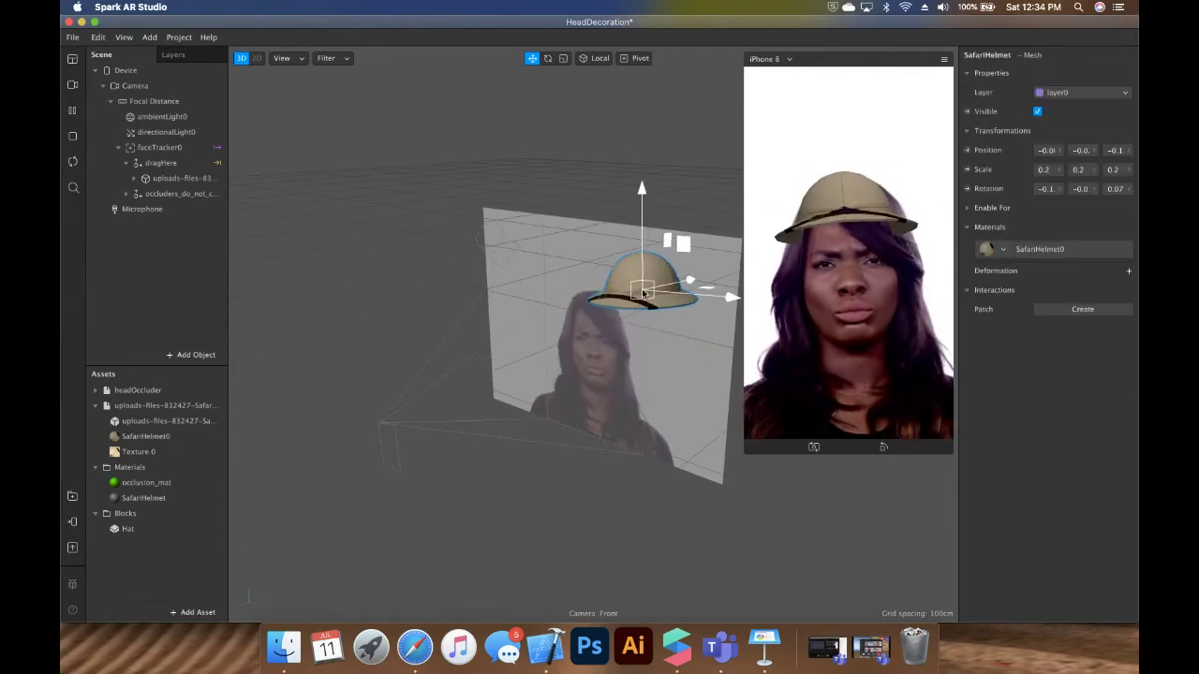
{"action": "left_click", "coordinate": [1044, 169]}
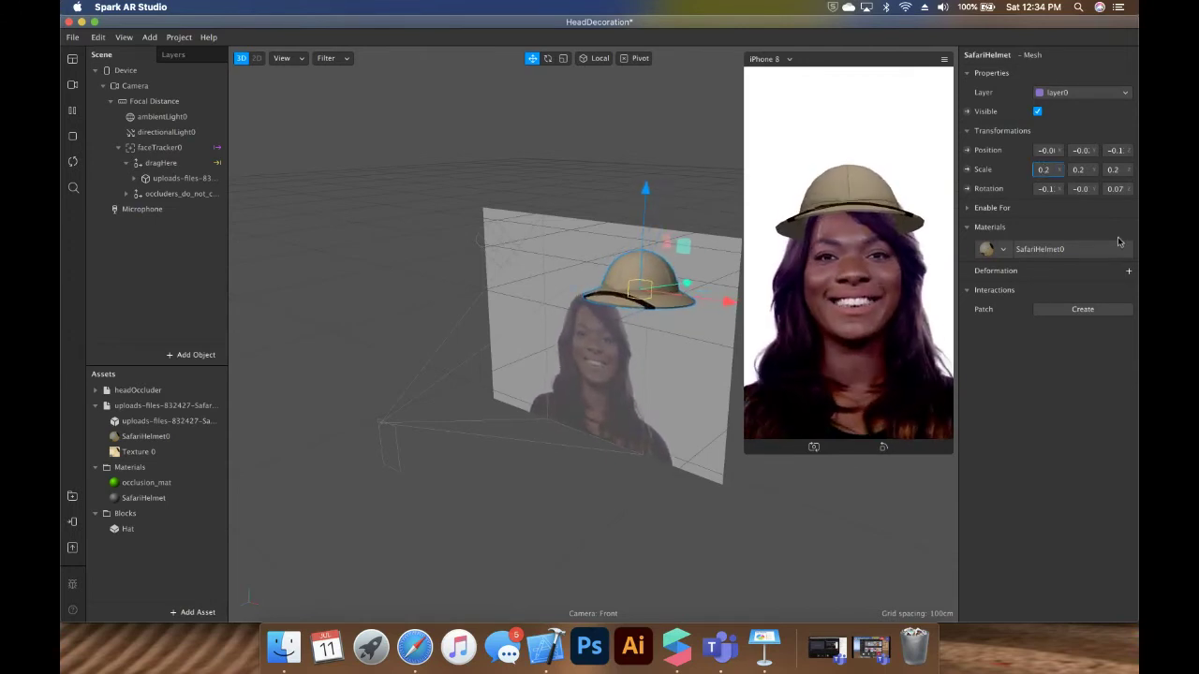
{"action": "type", "text": "2"}
{"action": "key", "text": "Return"}
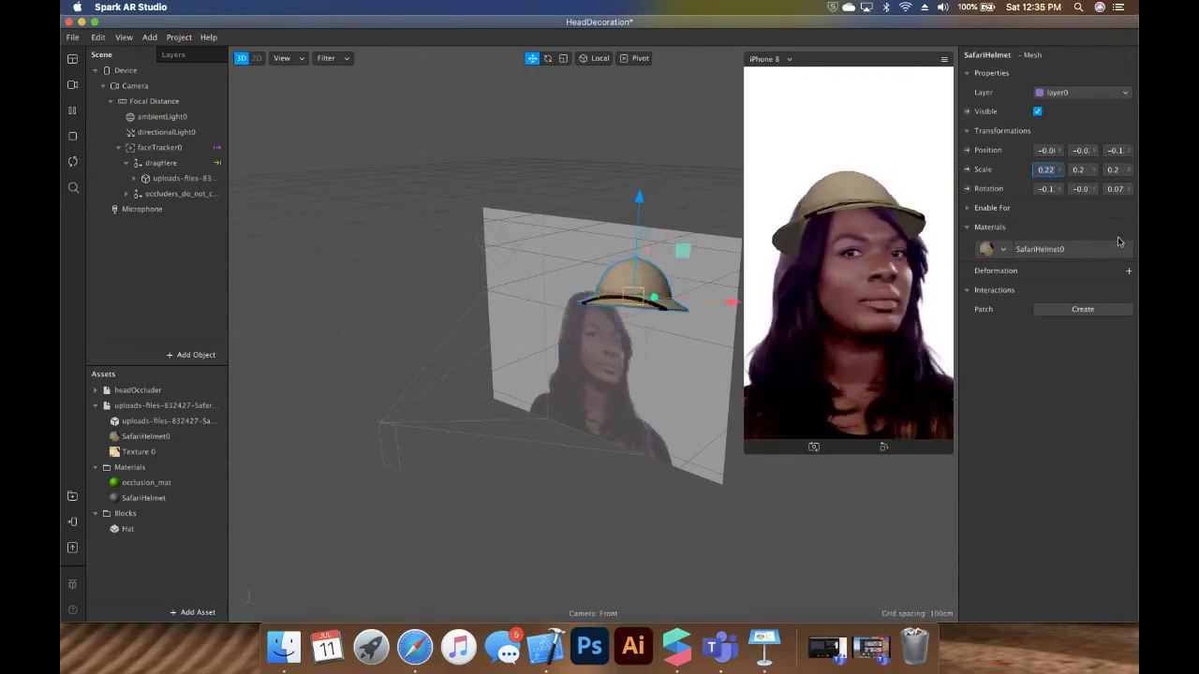
{"action": "key", "text": "Tab"}
{"action": "key", "text": "Tab"}
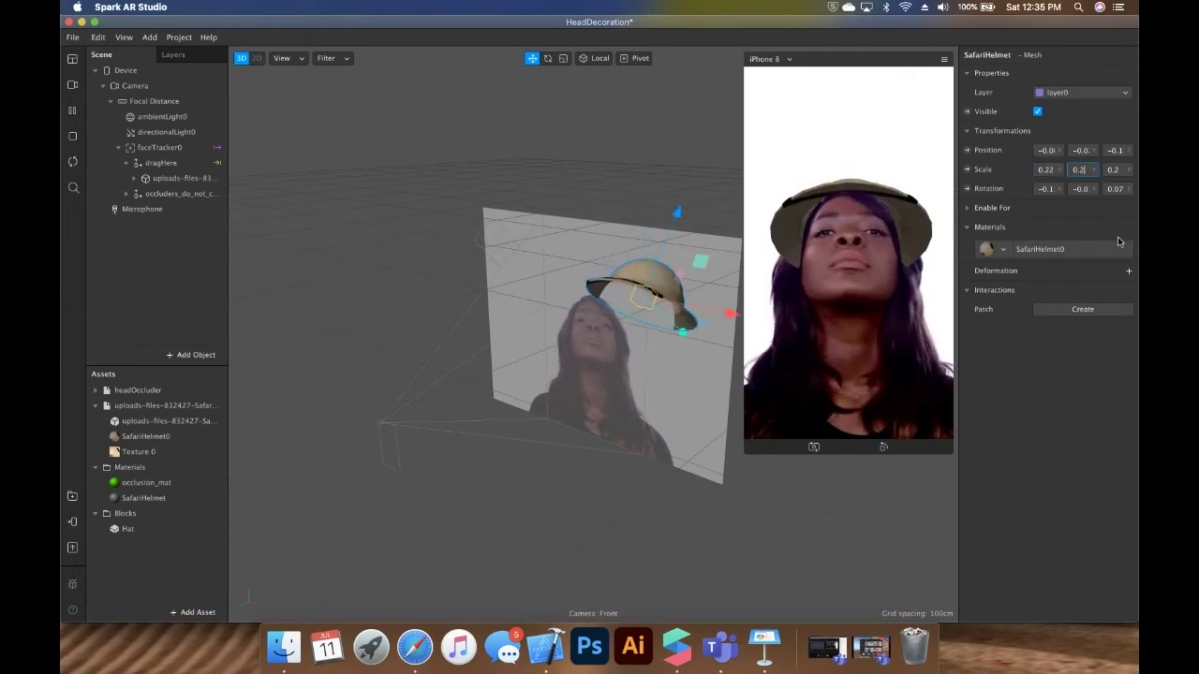
{"action": "key", "text": "Tab"}
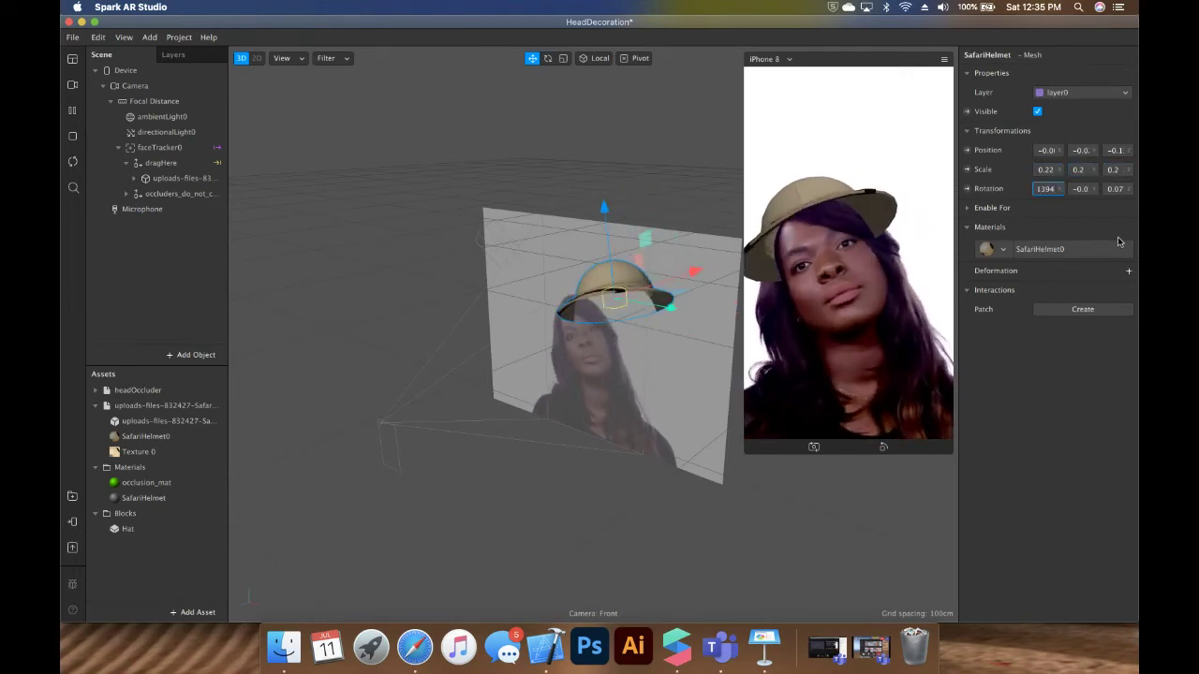
- Change the hat's scale to 0.25 on the X and Y axes
{"action": "left_click", "coordinate": [1047, 169]}
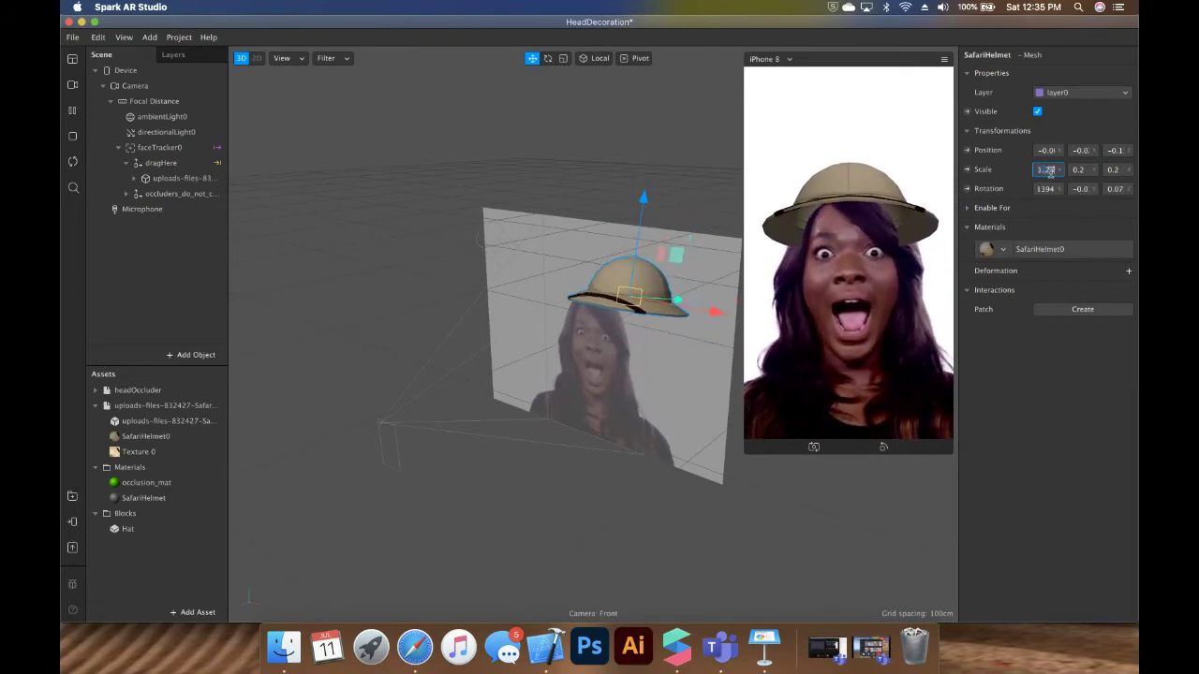
{"action": "key", "text": "BackSpace"}
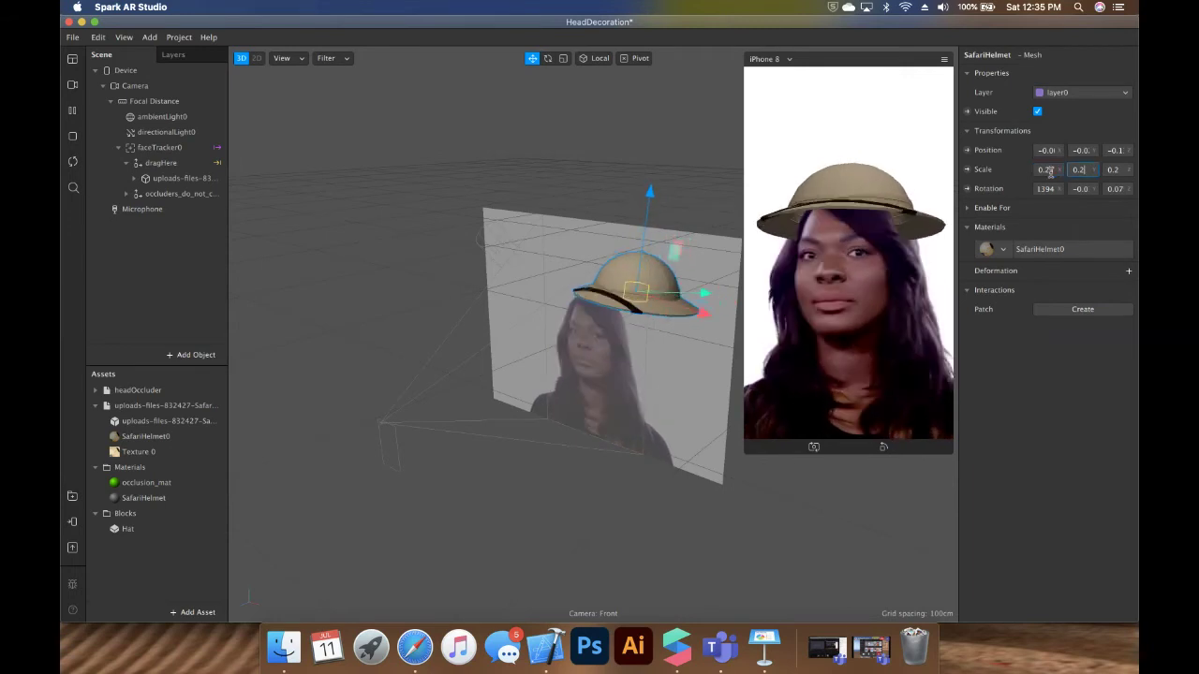
{"action": "type", "text": "5"}
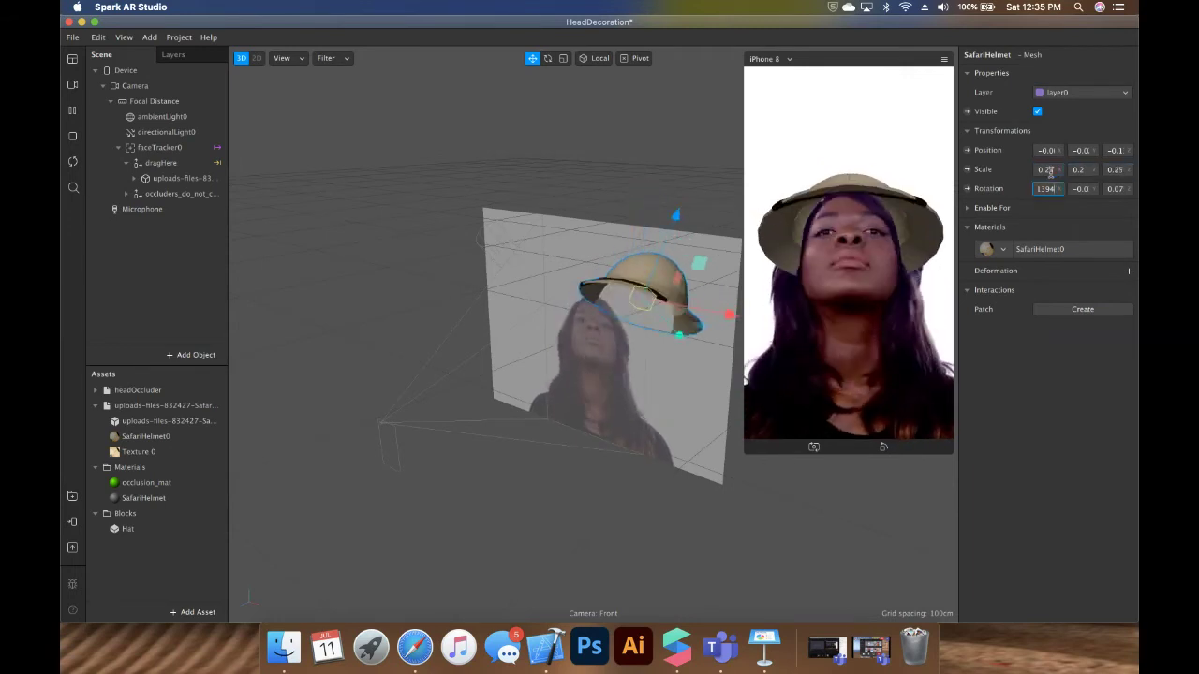
{"action": "left_click", "coordinate": [1082, 170]}
{"action": "type", "text": "5"}
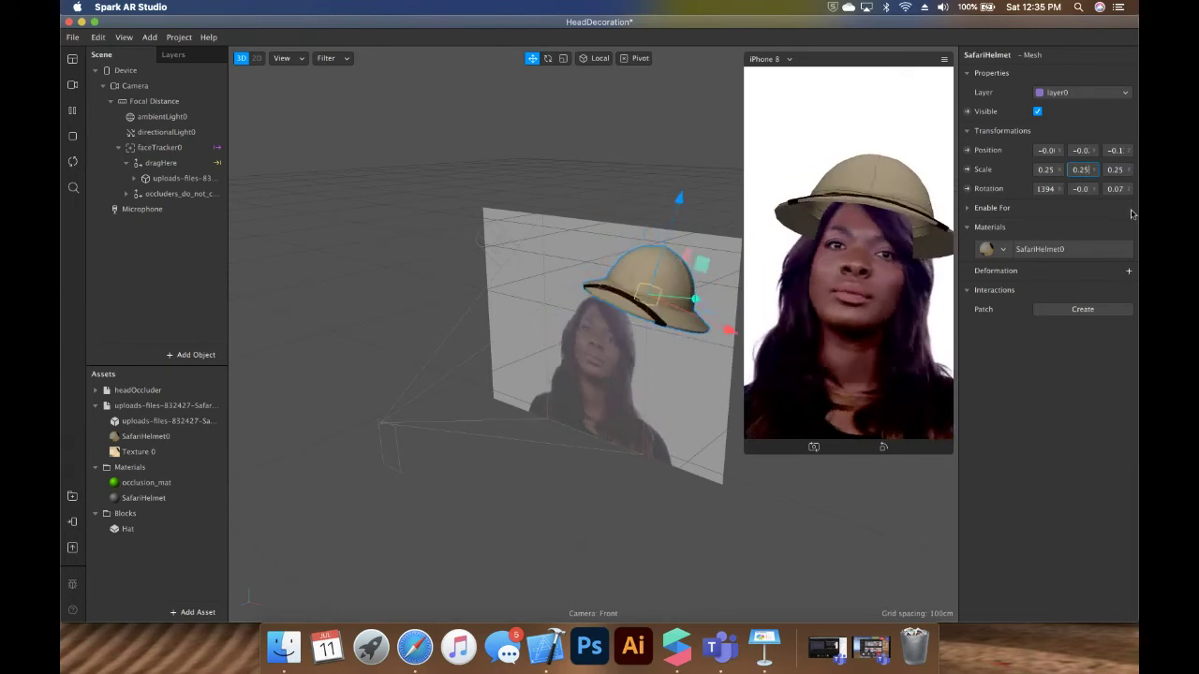
{"action": "key", "text": "Tab"}
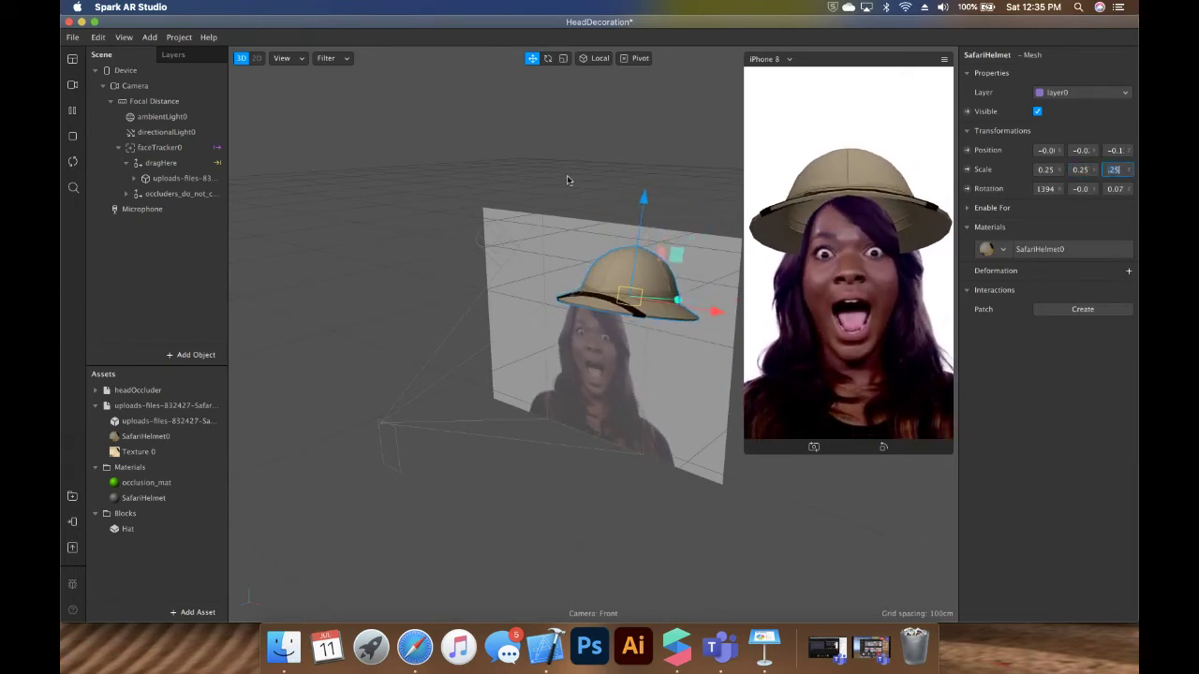
{"action": "left_click", "coordinate": [485, 189]}
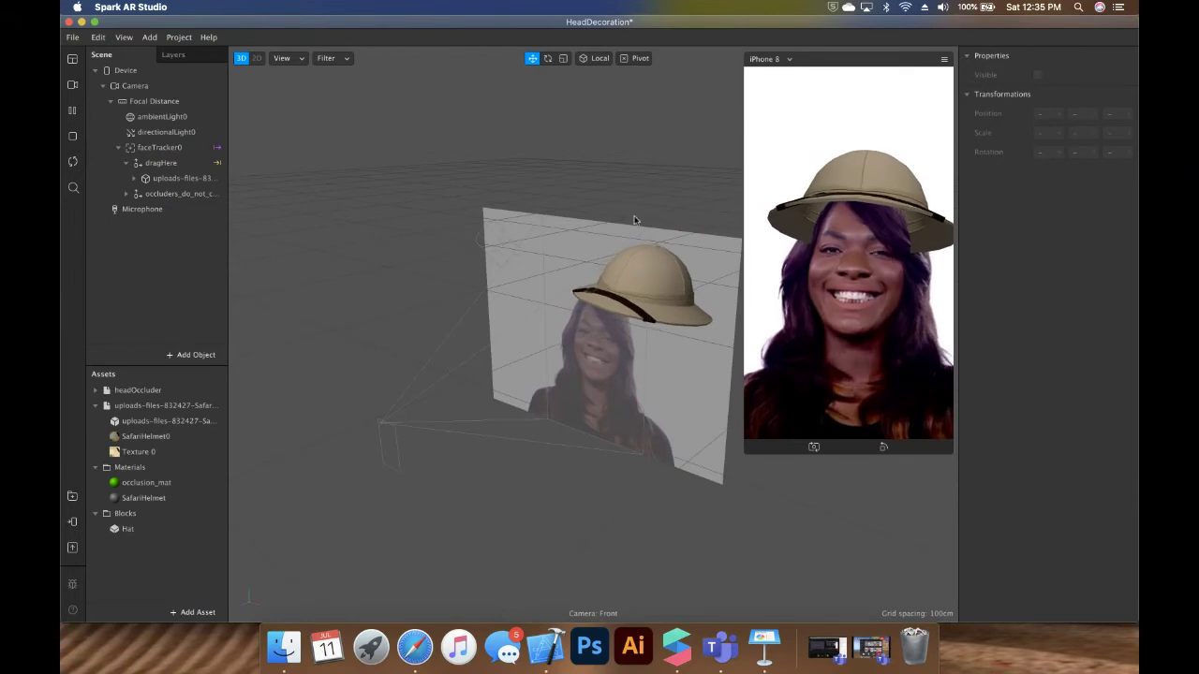
- Preview the resized hat on the bearded man simulation video
{"action": "left_click", "coordinate": [72, 84]}
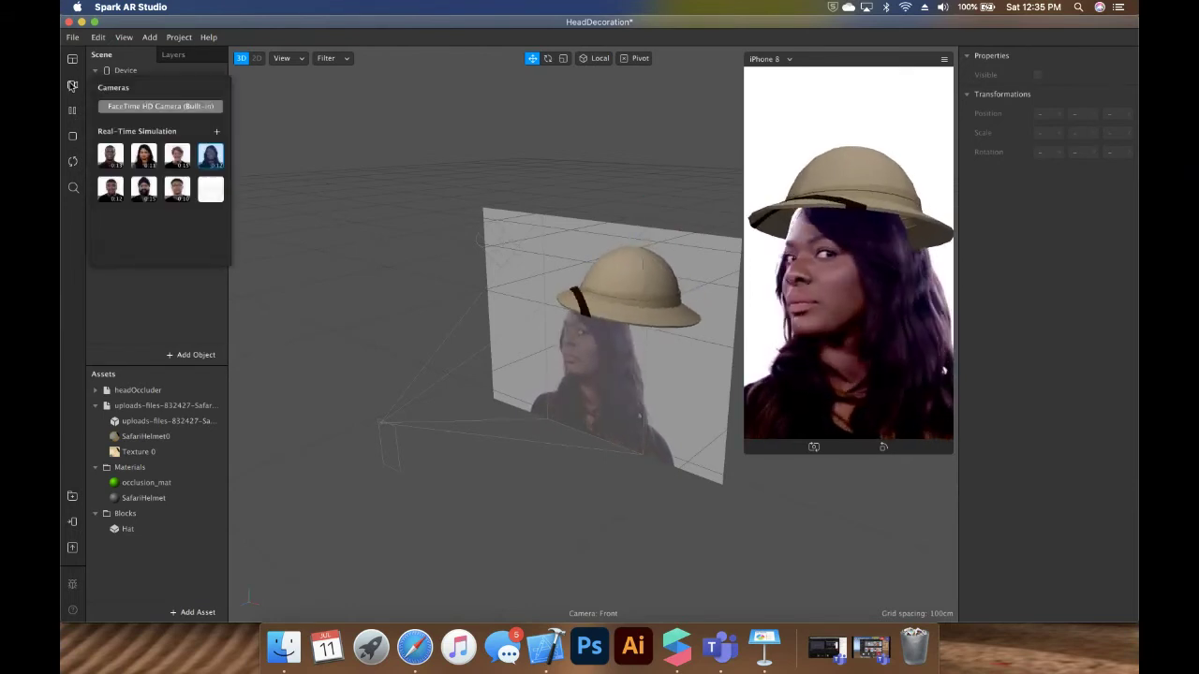
{"action": "left_click", "coordinate": [111, 187]}
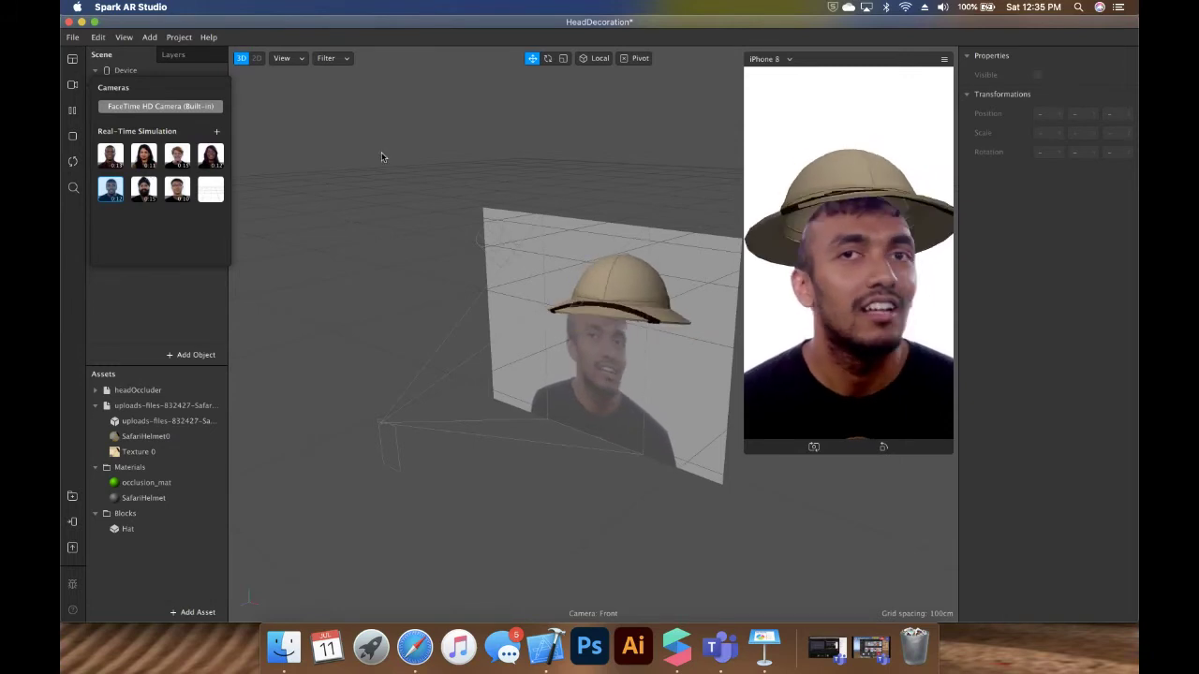
{"action": "left_click", "coordinate": [626, 277]}
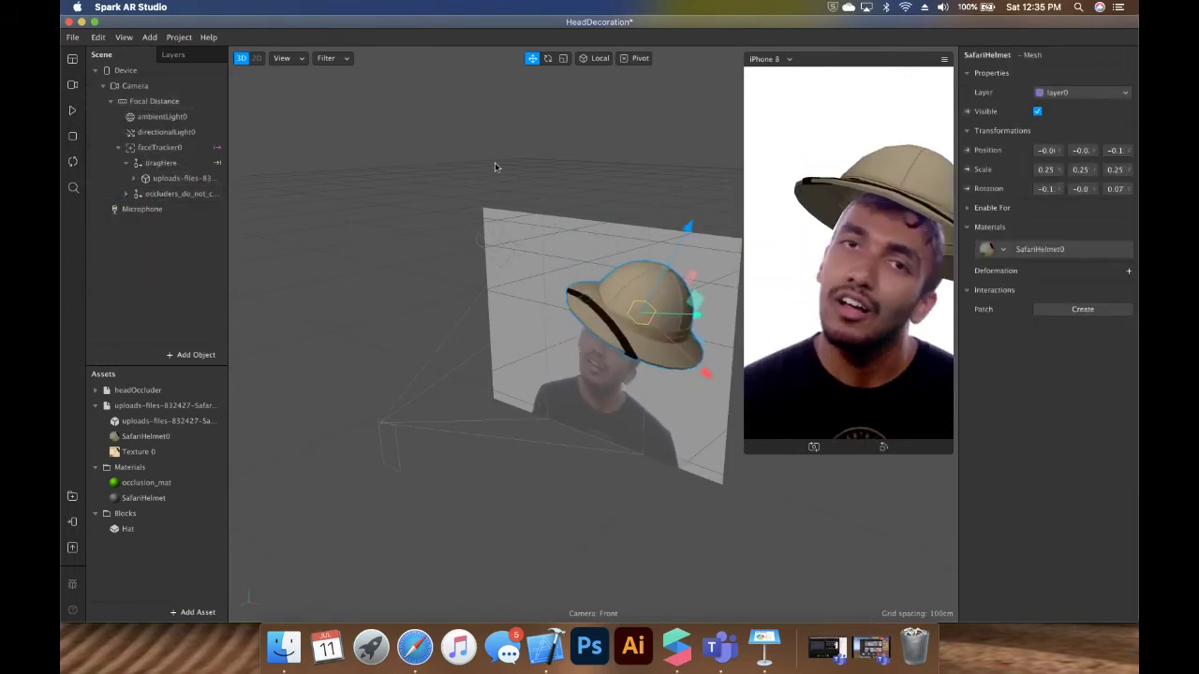
- Lower the safari helmet onto the head and resume the simulation video playback
{"action": "left_click_drag", "start_coordinate": [689, 231], "coordinate": [683, 242]}
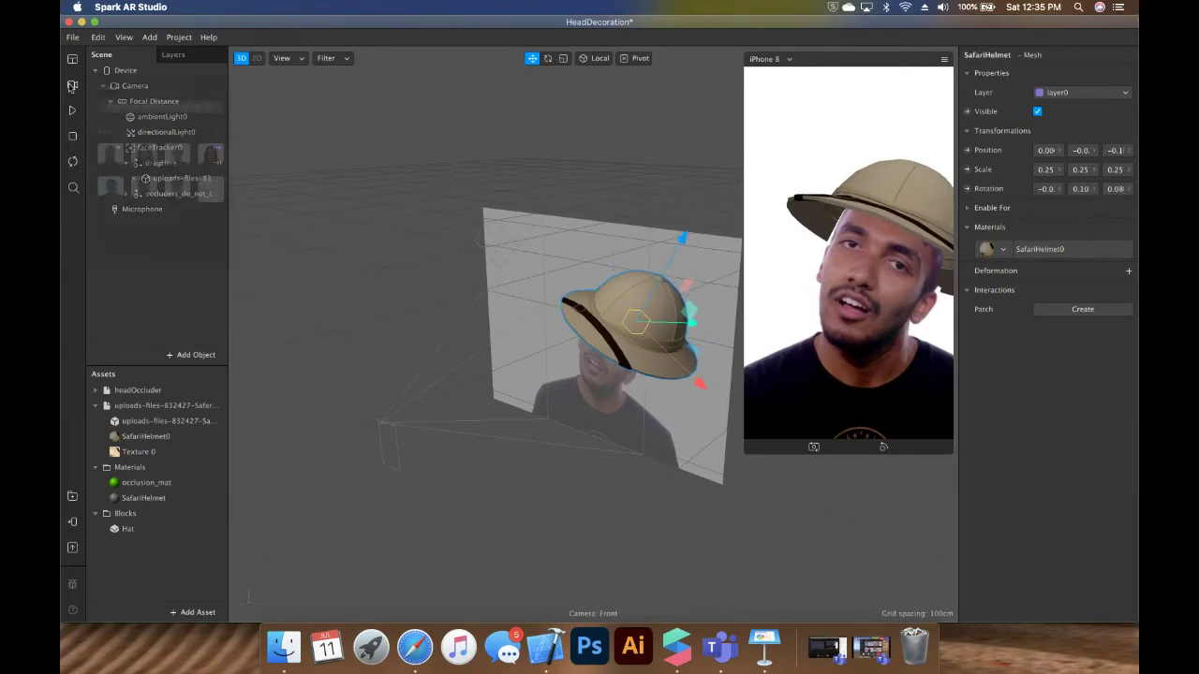
{"action": "left_click", "coordinate": [72, 84]}
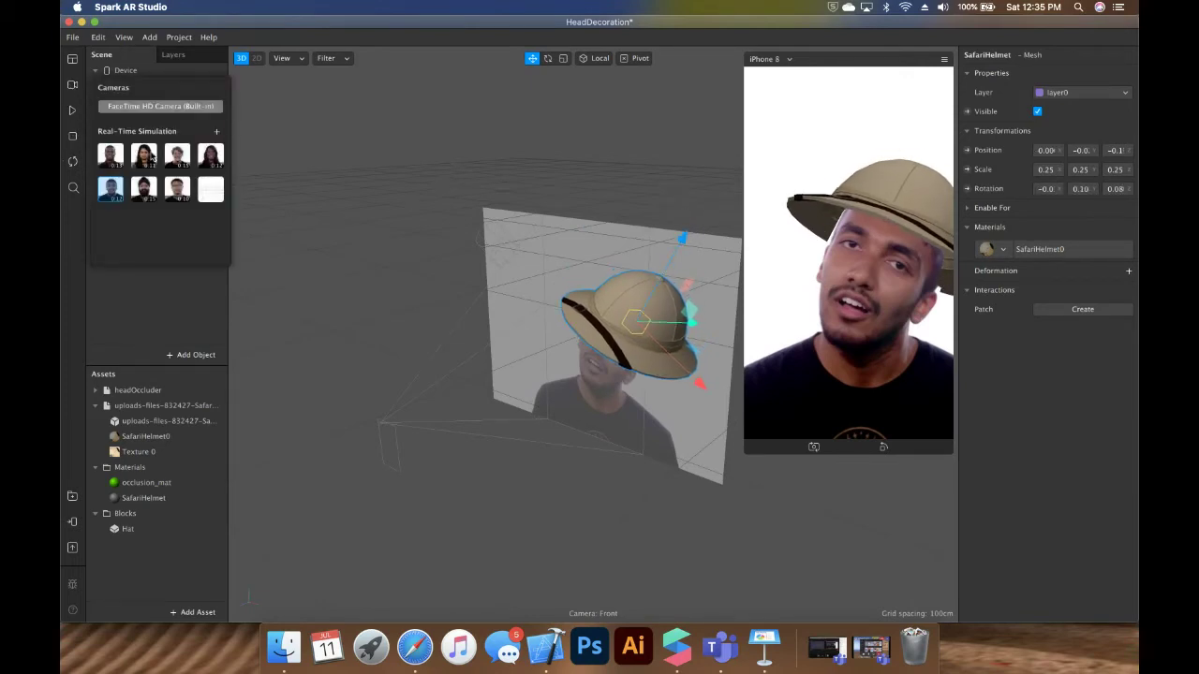
{"action": "left_click", "coordinate": [72, 111]}
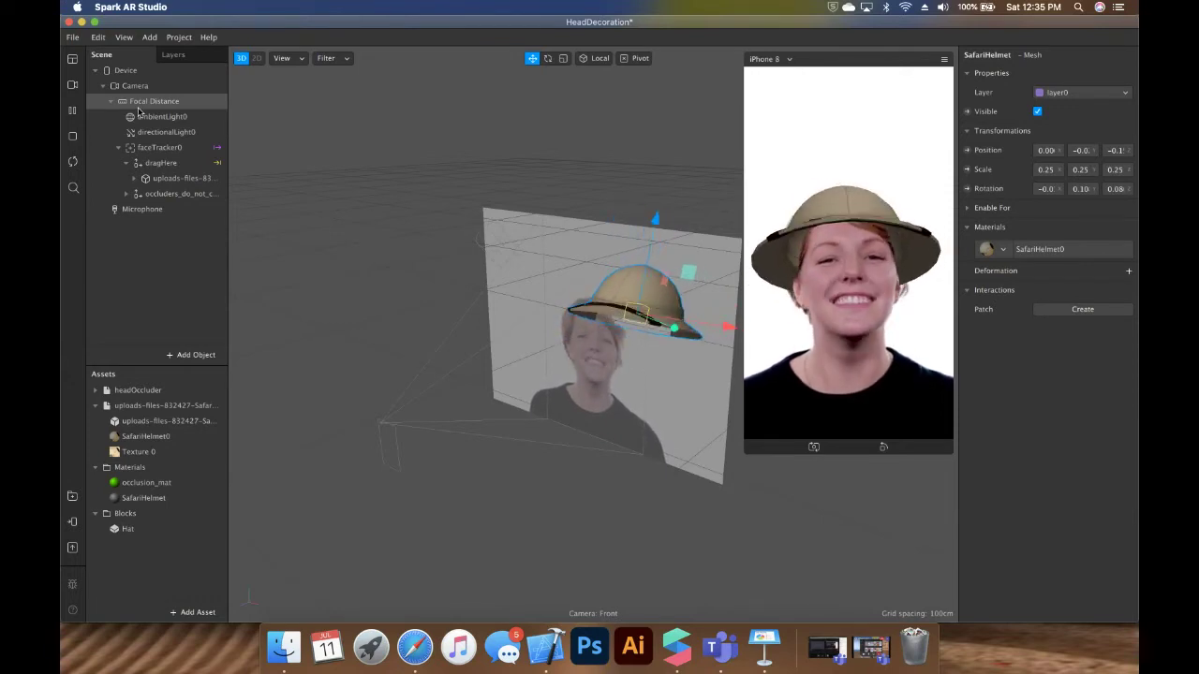
{"action": "left_click", "coordinate": [376, 177]}
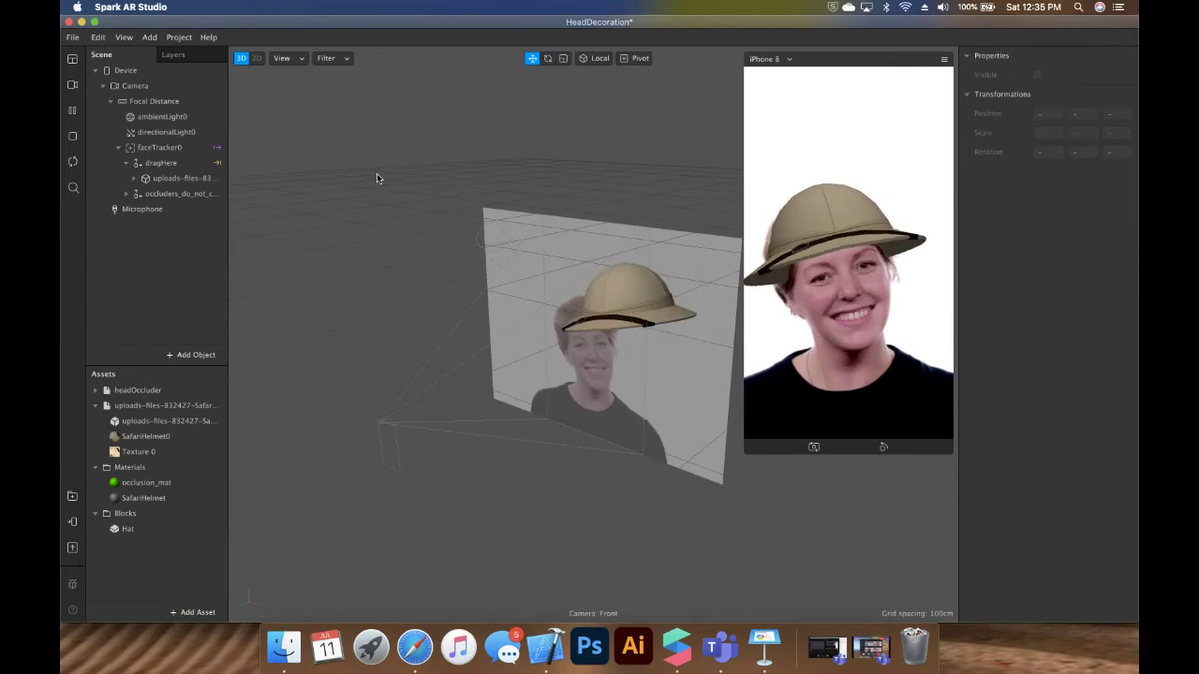
- Change the SafariHelmet0 material's Shader Type from Standard to Physically-Based
{"action": "left_click", "coordinate": [189, 437]}
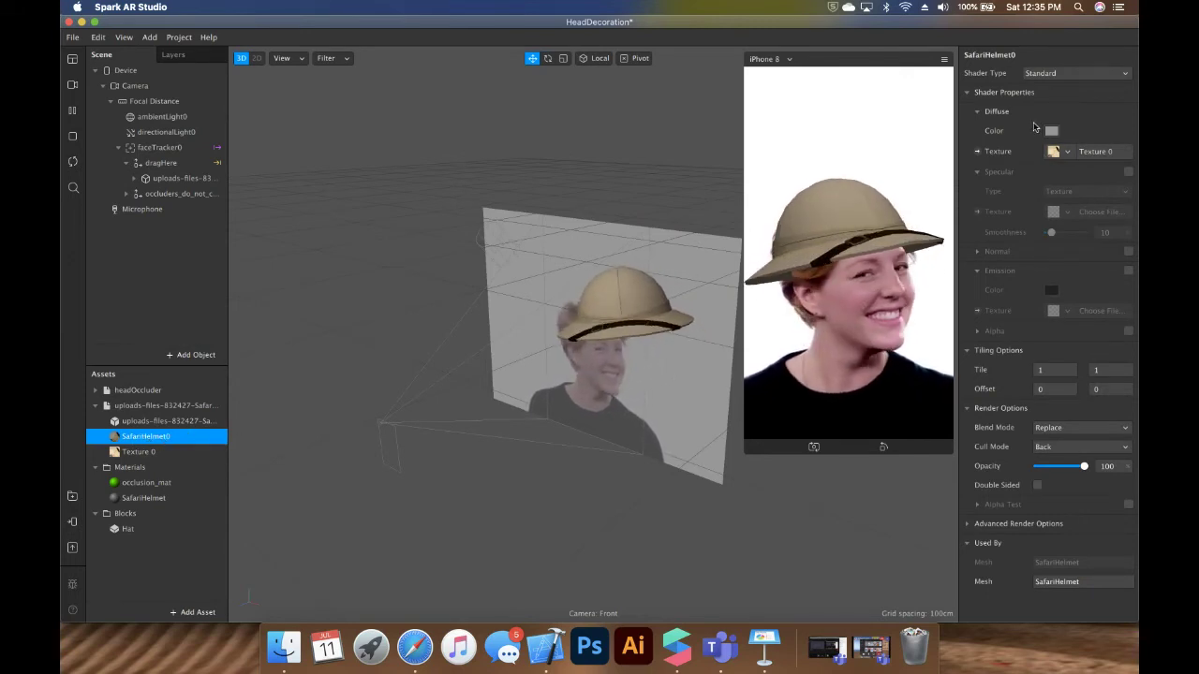
{"action": "left_click", "coordinate": [1075, 74]}
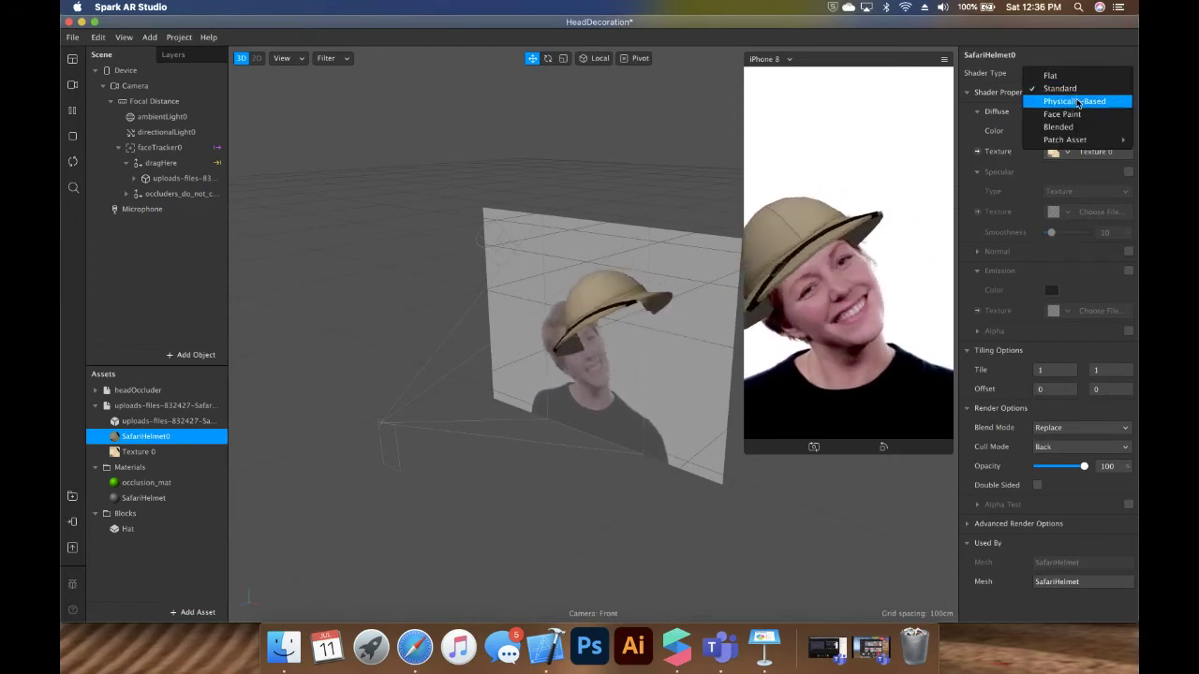
{"action": "left_click", "coordinate": [1077, 101]}
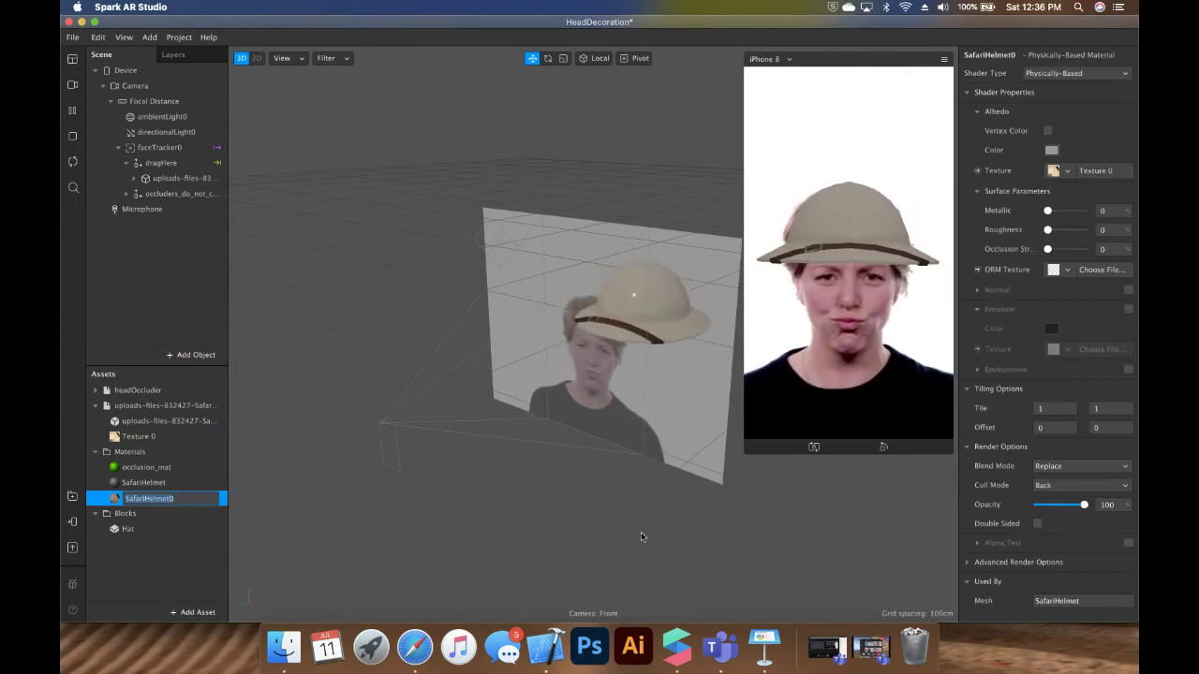
{"action": "left_click", "coordinate": [623, 370]}
{"action": "scroll", "coordinate": [623, 370], "scroll_direction": "up", "scroll_amount": 5}
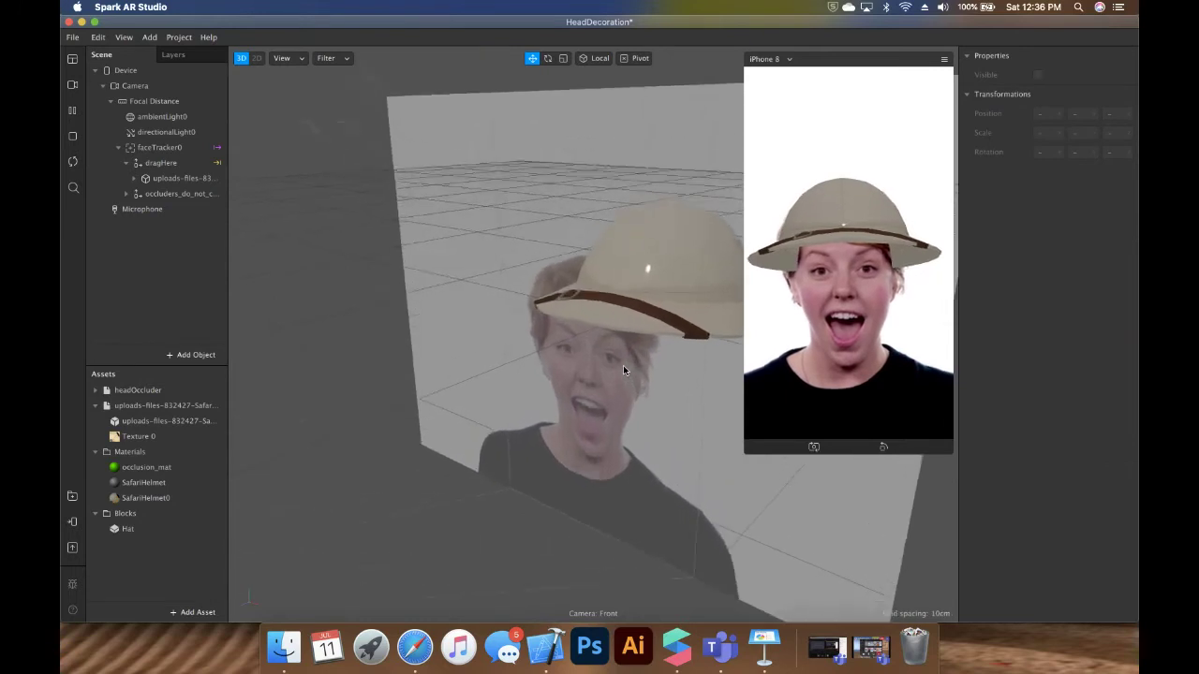
{"action": "scroll", "coordinate": [623, 370], "scroll_direction": "up", "scroll_amount": 1}
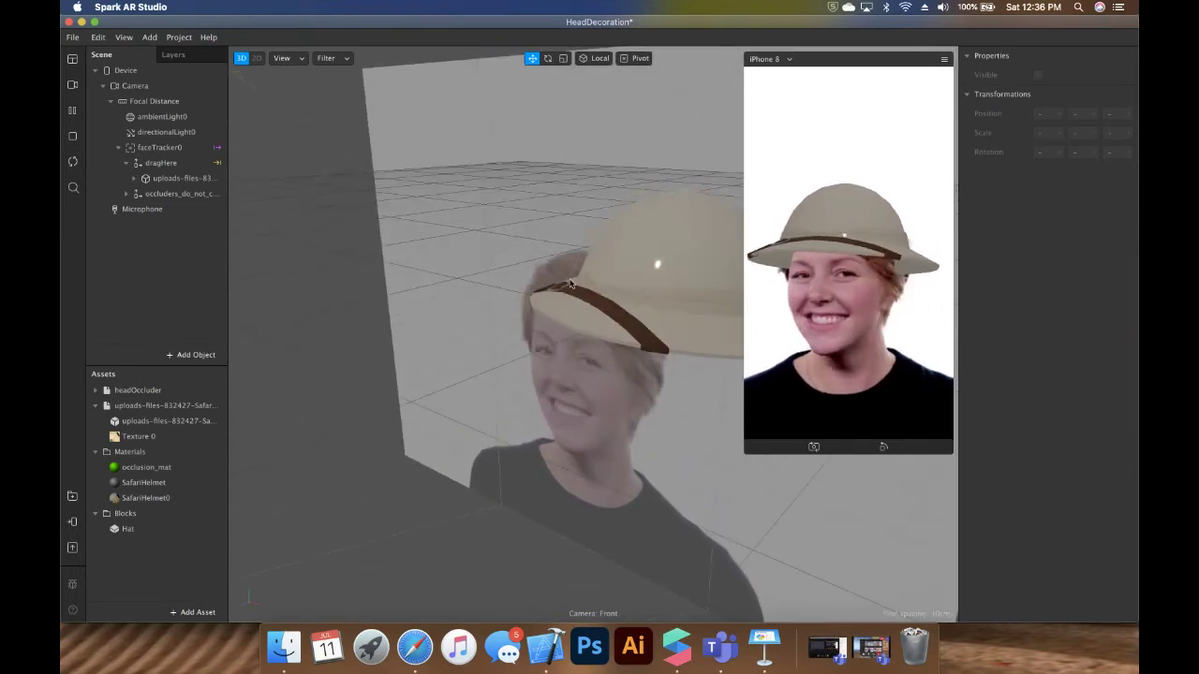
{"action": "scroll", "coordinate": [567, 314], "scroll_direction": "down", "scroll_amount": 5}
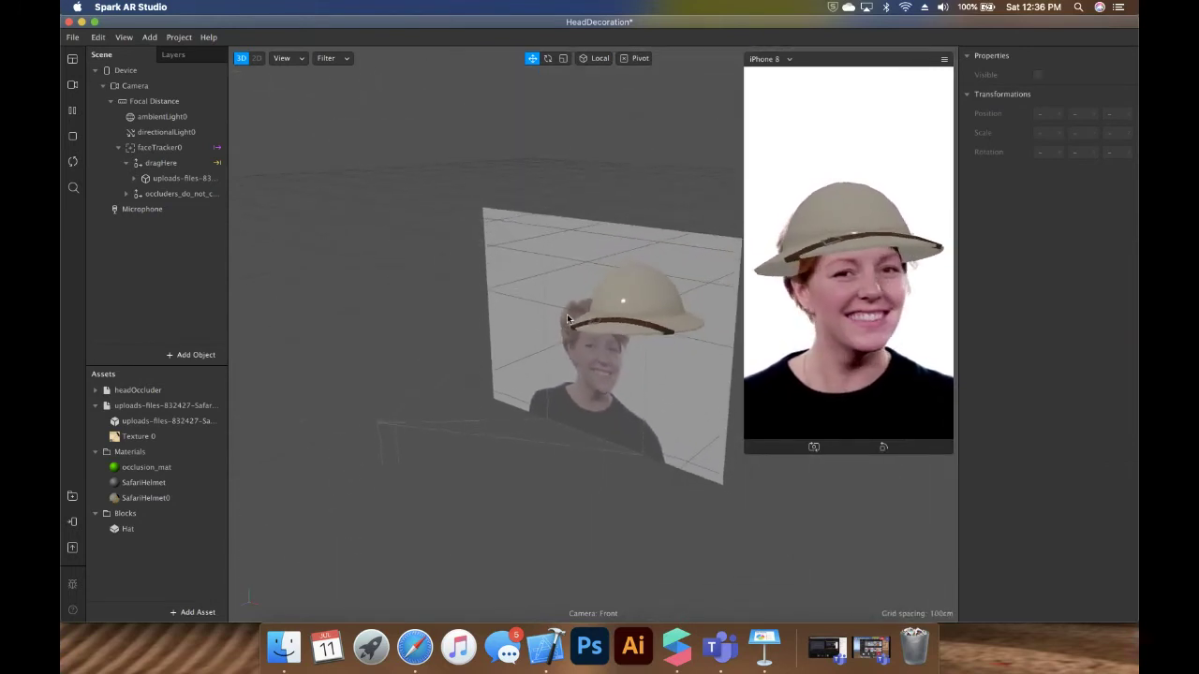
{"action": "scroll", "coordinate": [566, 318], "scroll_direction": "down", "scroll_amount": 1}
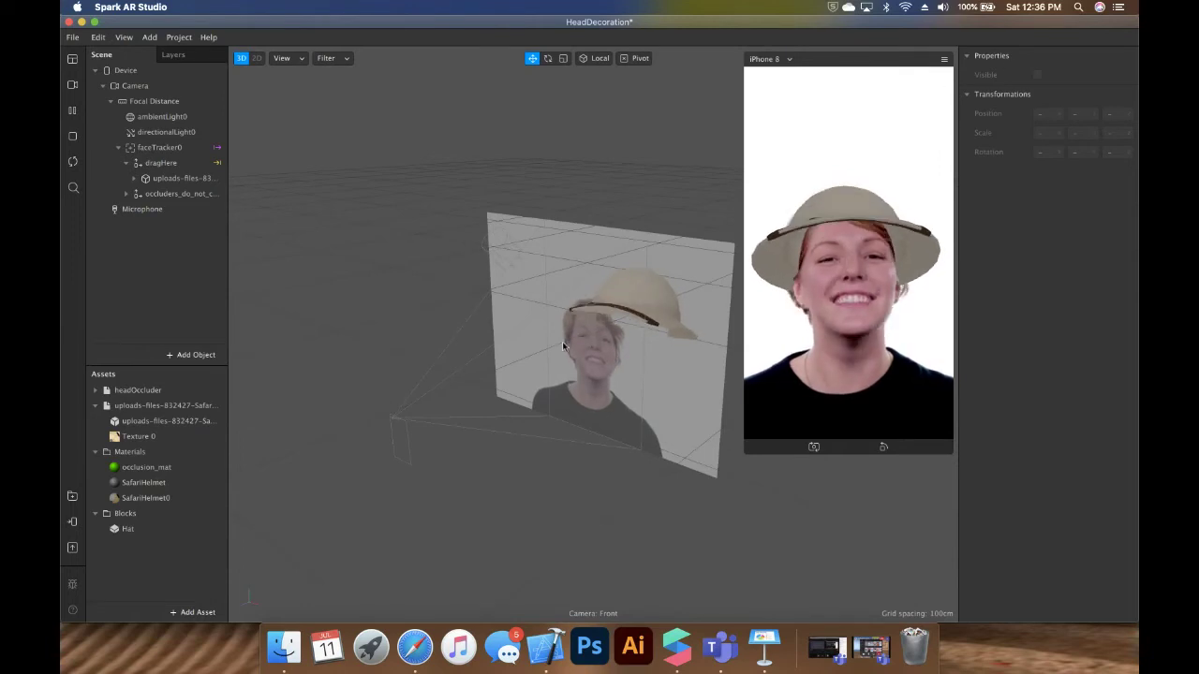
- Try Face Paint and Blended shaders on SafariHelmet0, then settle on Standard
{"action": "left_click", "coordinate": [170, 439]}
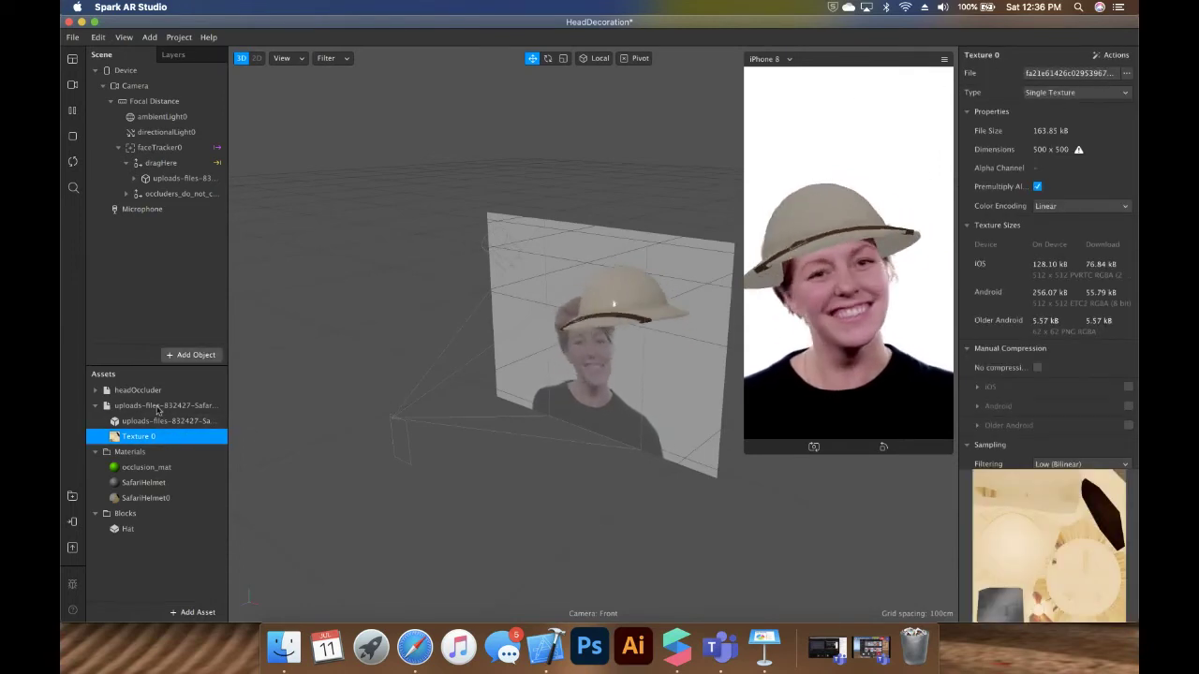
{"action": "left_click", "coordinate": [145, 498]}
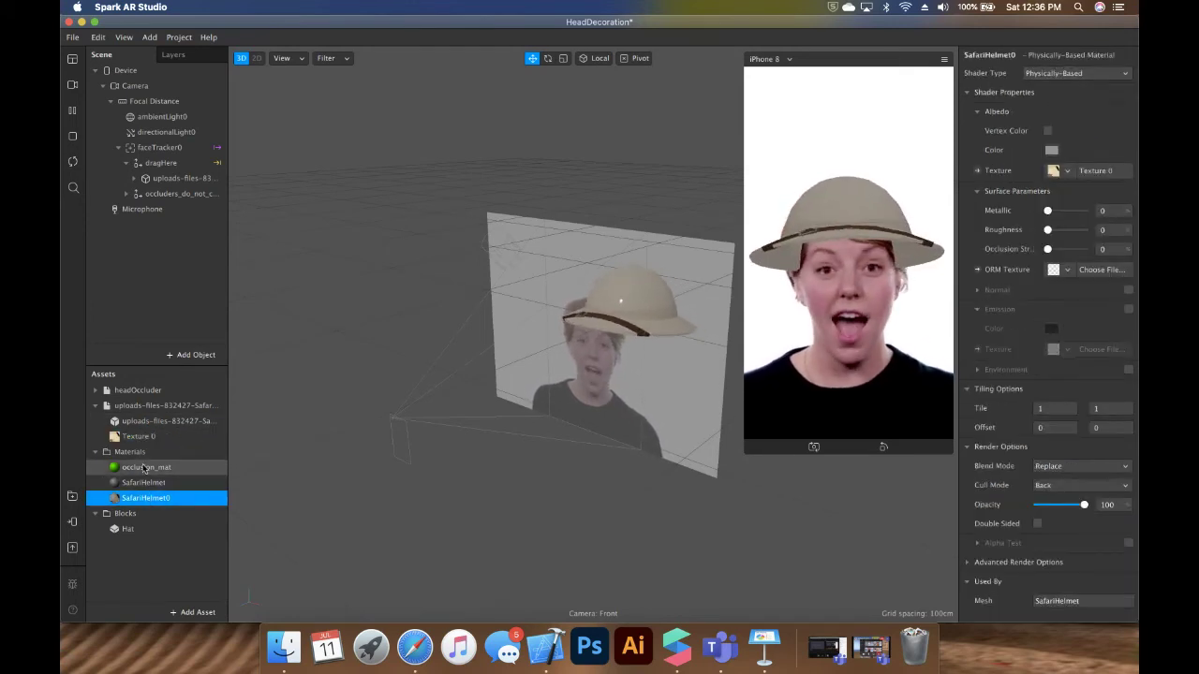
{"action": "left_click", "coordinate": [1084, 74]}
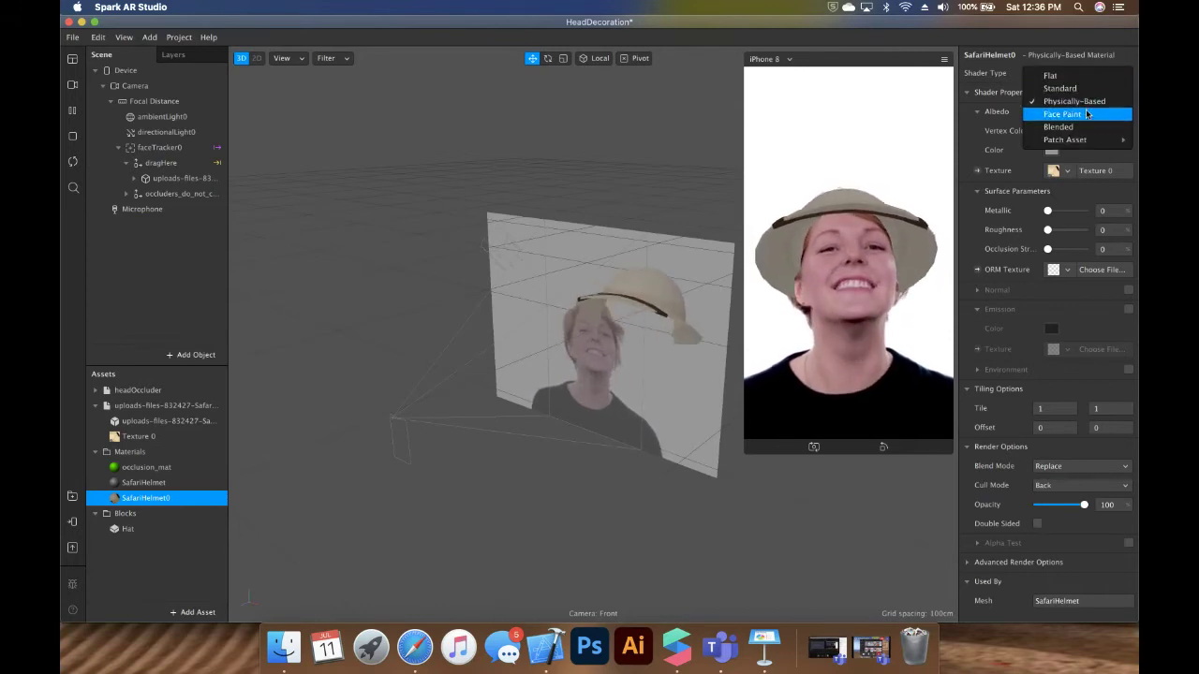
{"action": "left_click", "coordinate": [1087, 113]}
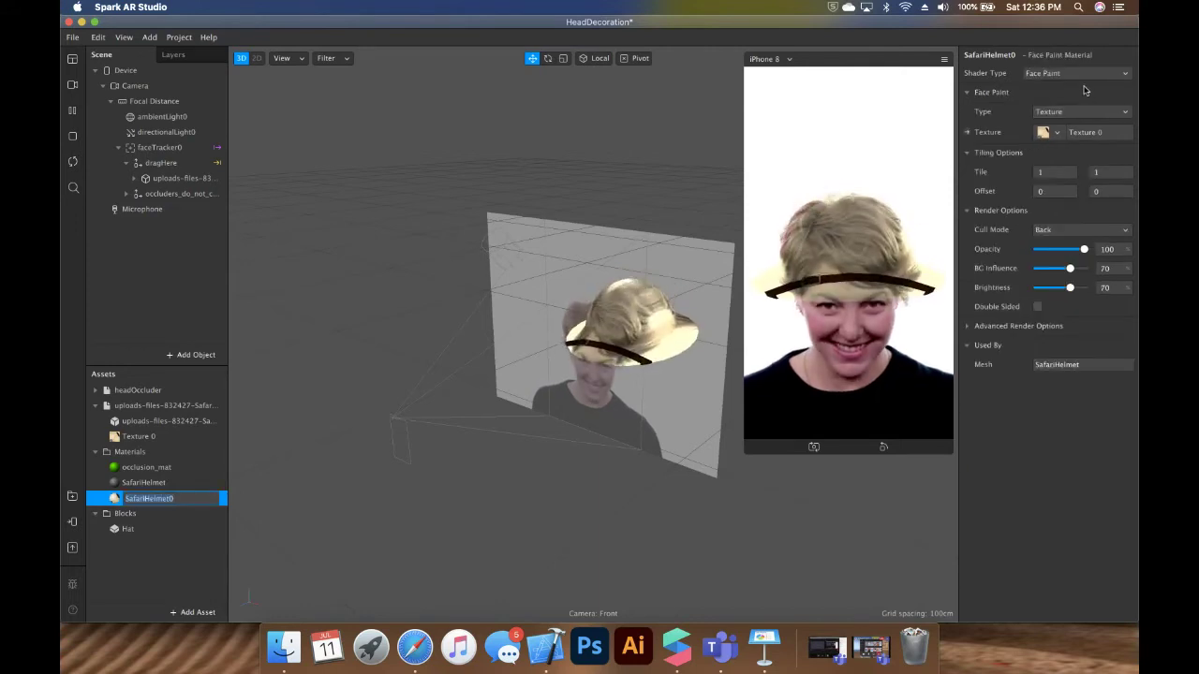
{"action": "left_click", "coordinate": [1076, 74]}
{"action": "left_click", "coordinate": [1077, 132]}
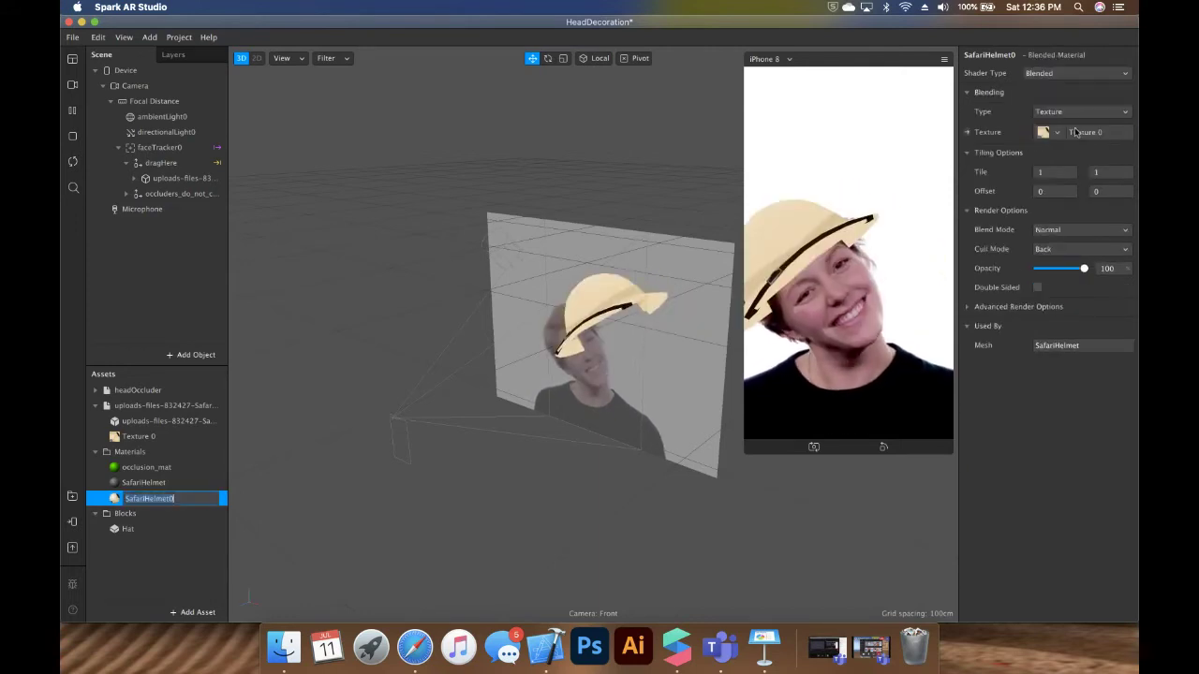
{"action": "left_click", "coordinate": [1068, 73]}
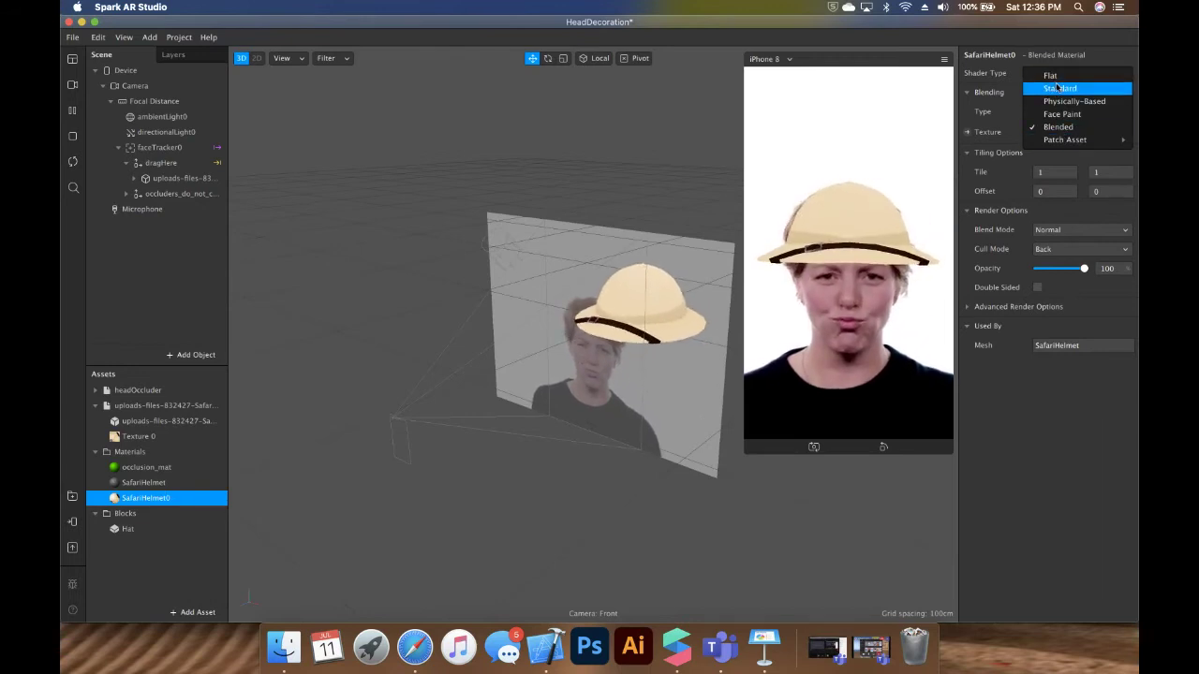
{"action": "left_click", "coordinate": [1060, 89]}
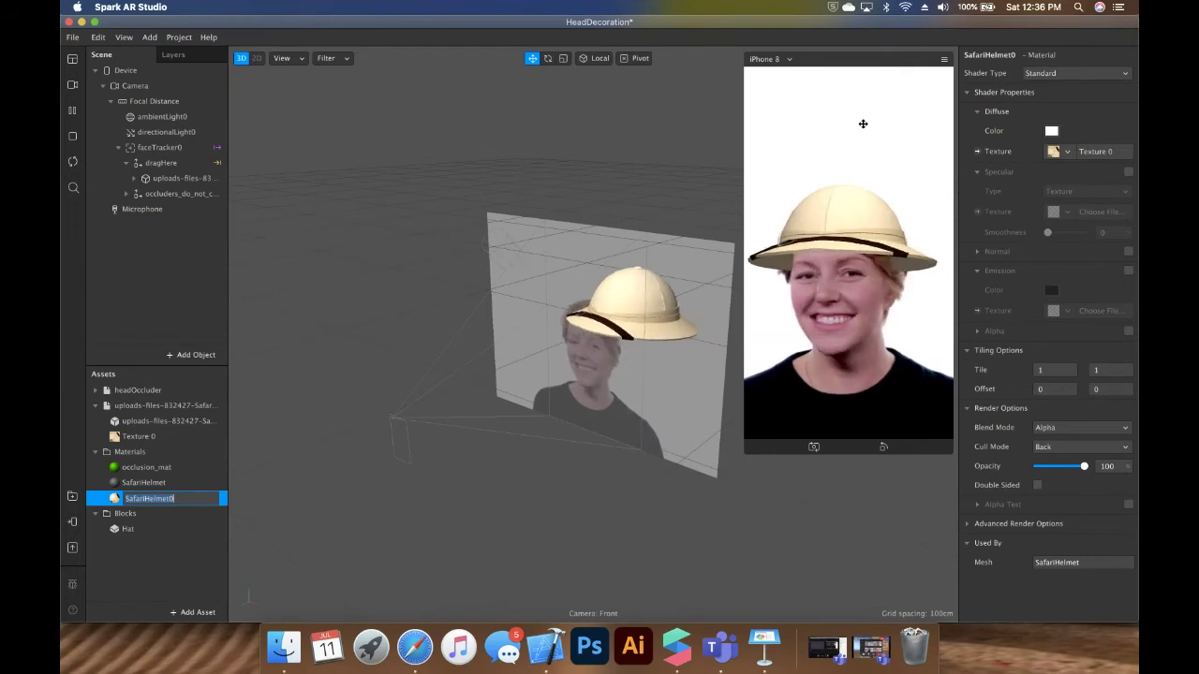
{"action": "left_click", "coordinate": [150, 467]}
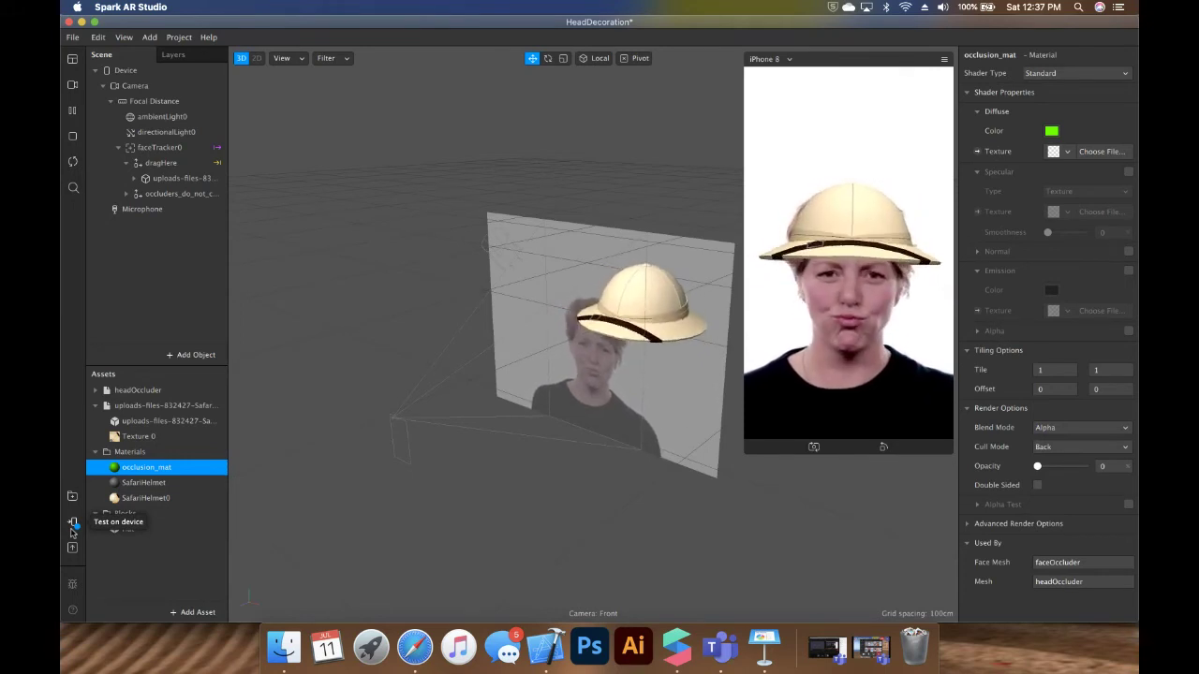
- Launch QuickTime Player through Spotlight and bring it to the front
{"action": "key", "text": "super+space"}
{"action": "type", "text": "qui"}
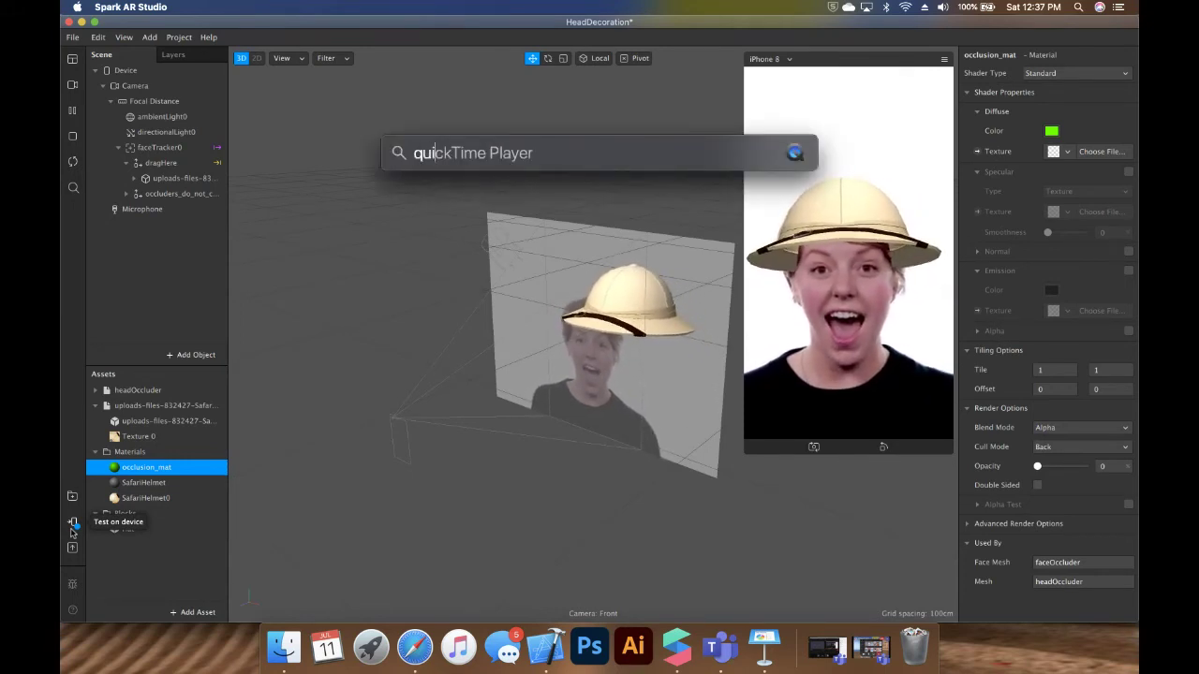
{"action": "type", "text": "ckti"}
{"action": "key", "text": "Return"}
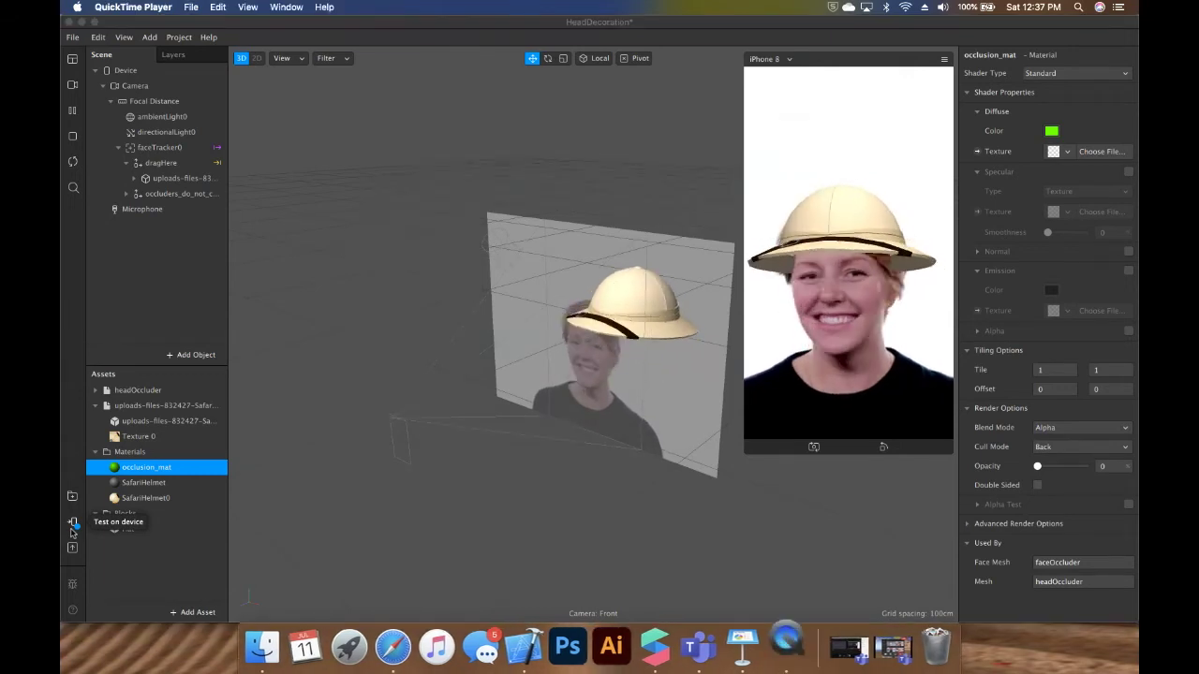
{"action": "left_click", "coordinate": [186, 7]}
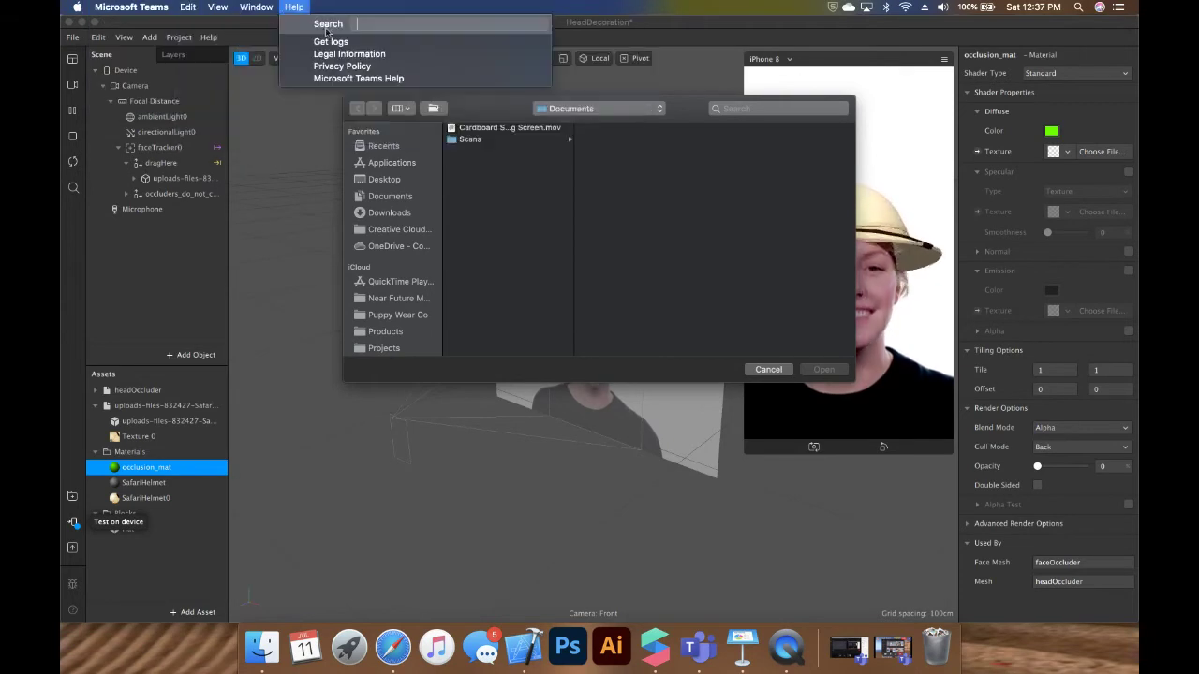
{"action": "left_click", "coordinate": [461, 184]}
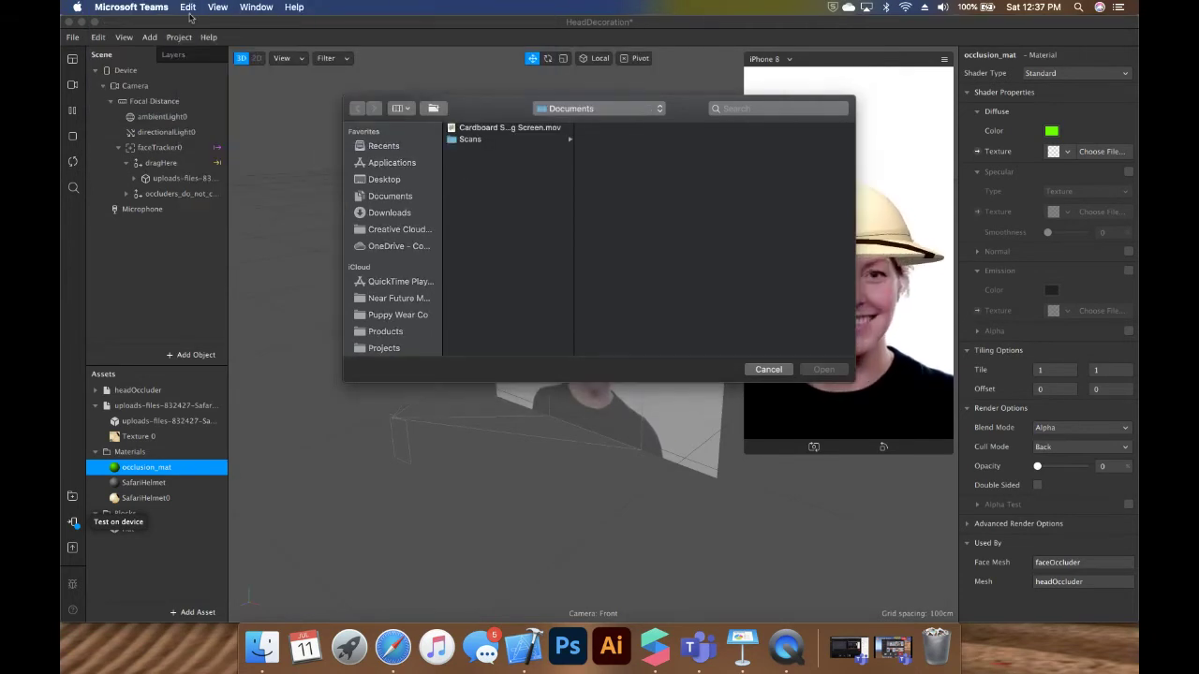
{"action": "left_click", "coordinate": [516, 213]}
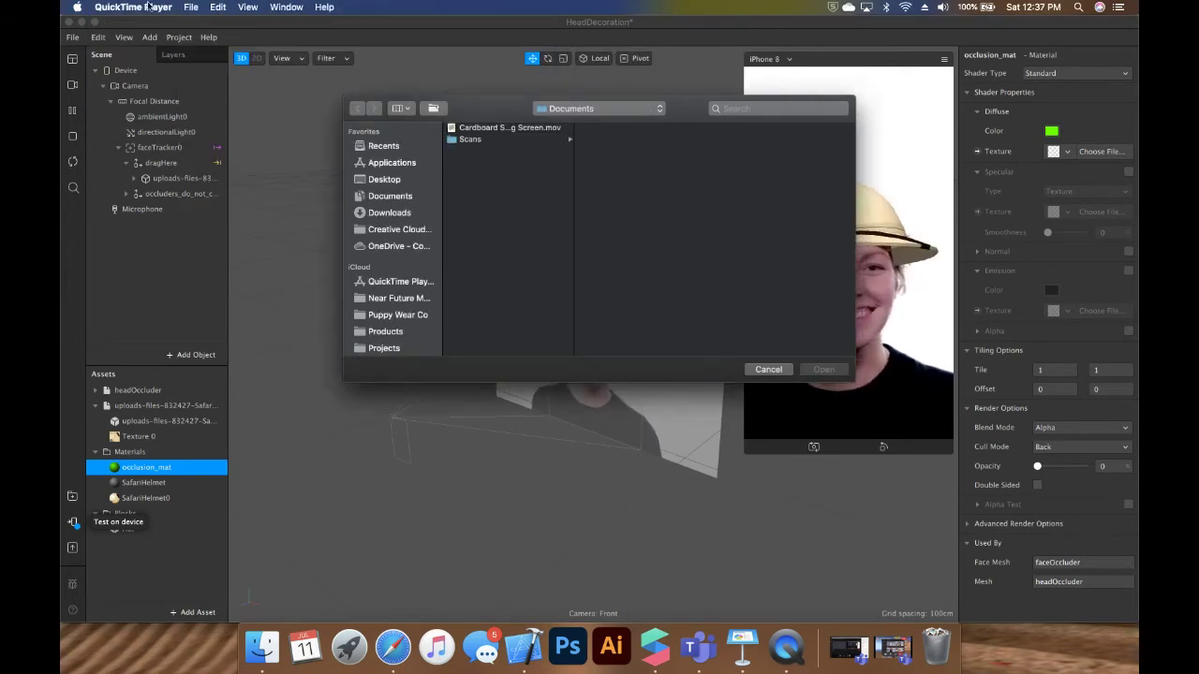
- Stop and close an accidental screen recording, then start a new movie recording
{"action": "left_click", "coordinate": [190, 7]}
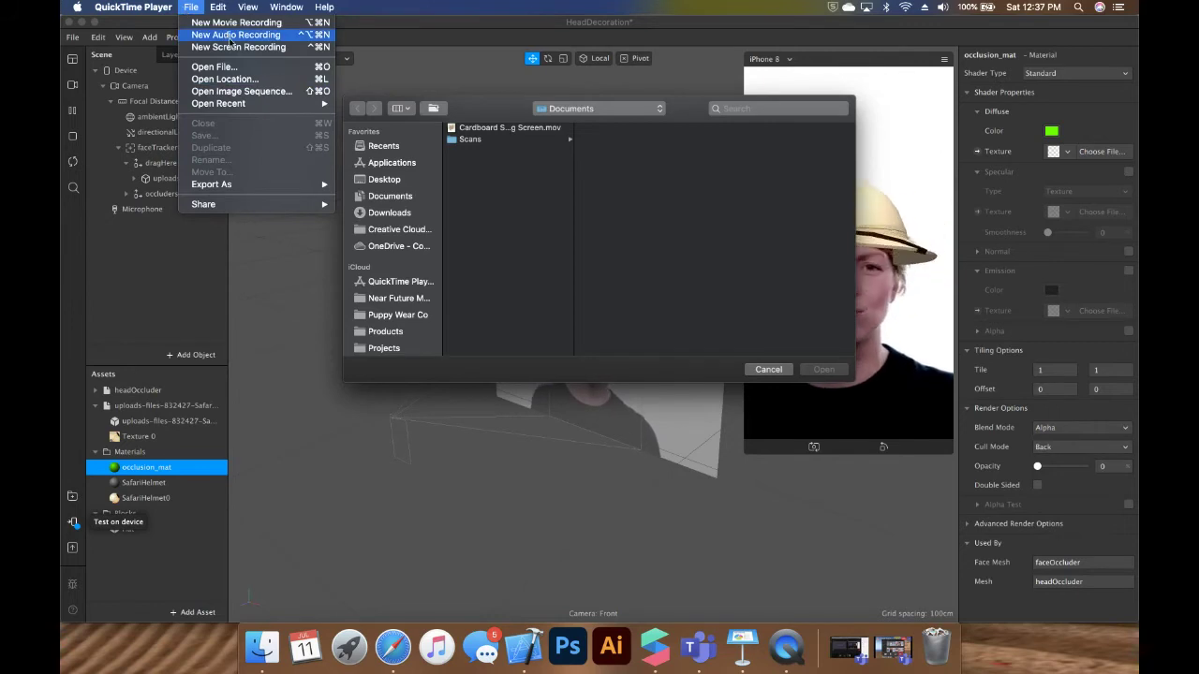
{"action": "left_click", "coordinate": [231, 47]}
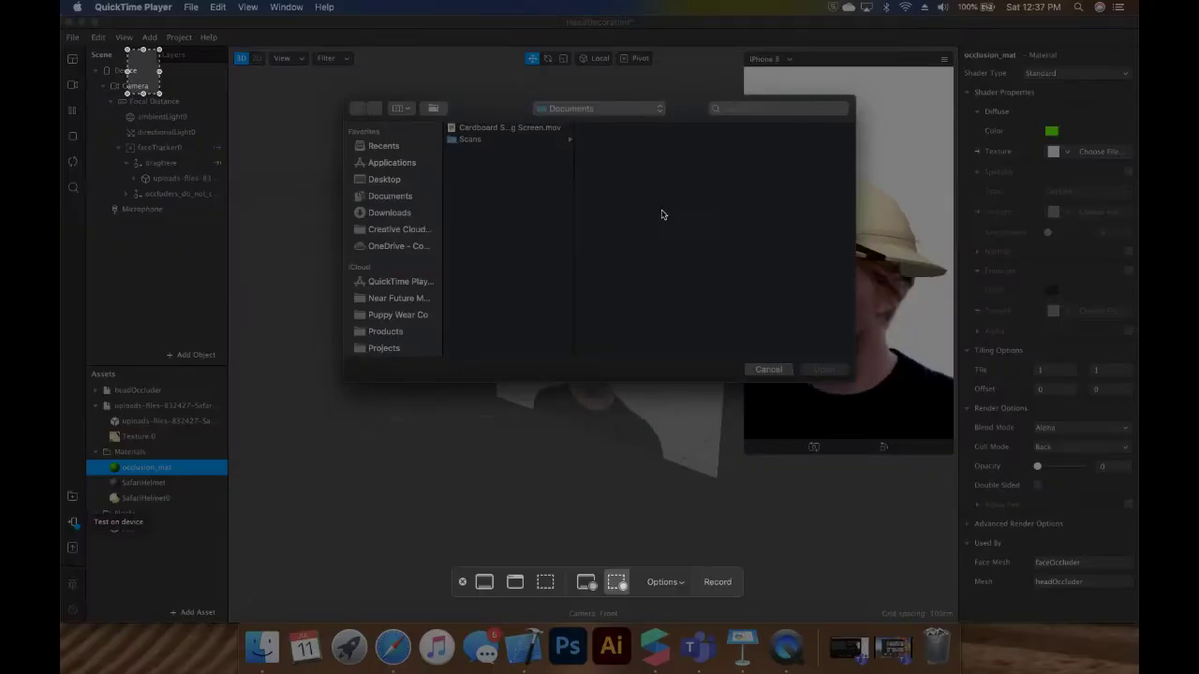
{"action": "left_click", "coordinate": [661, 583]}
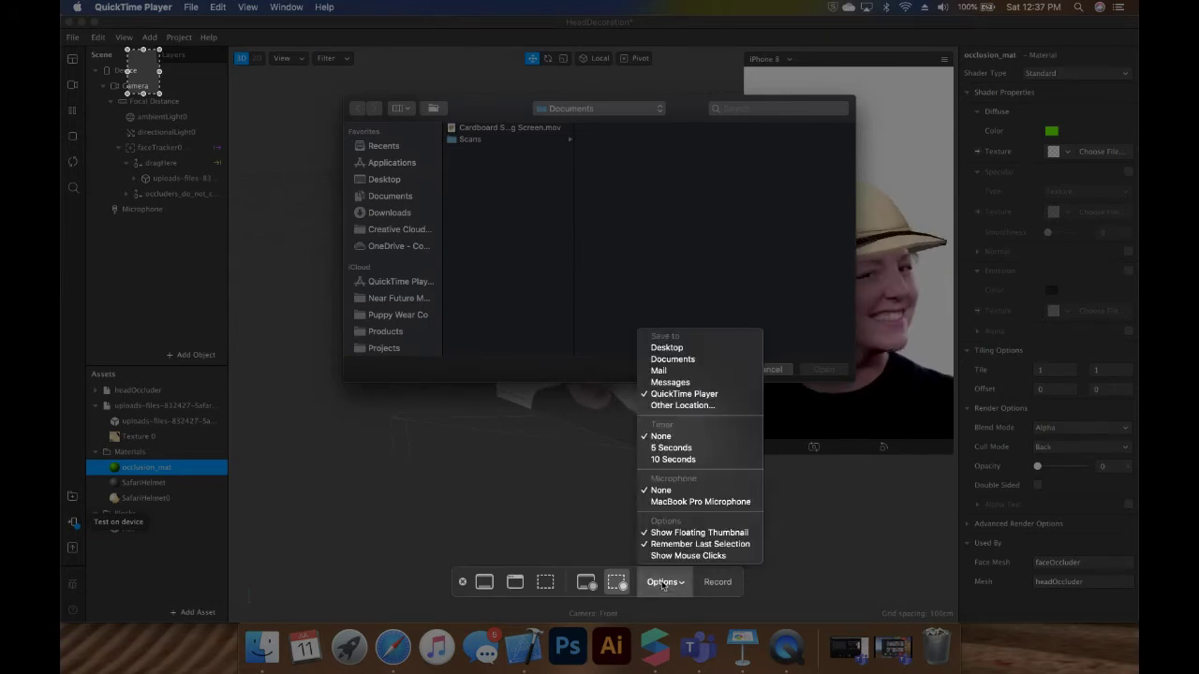
{"action": "key", "text": "Escape"}
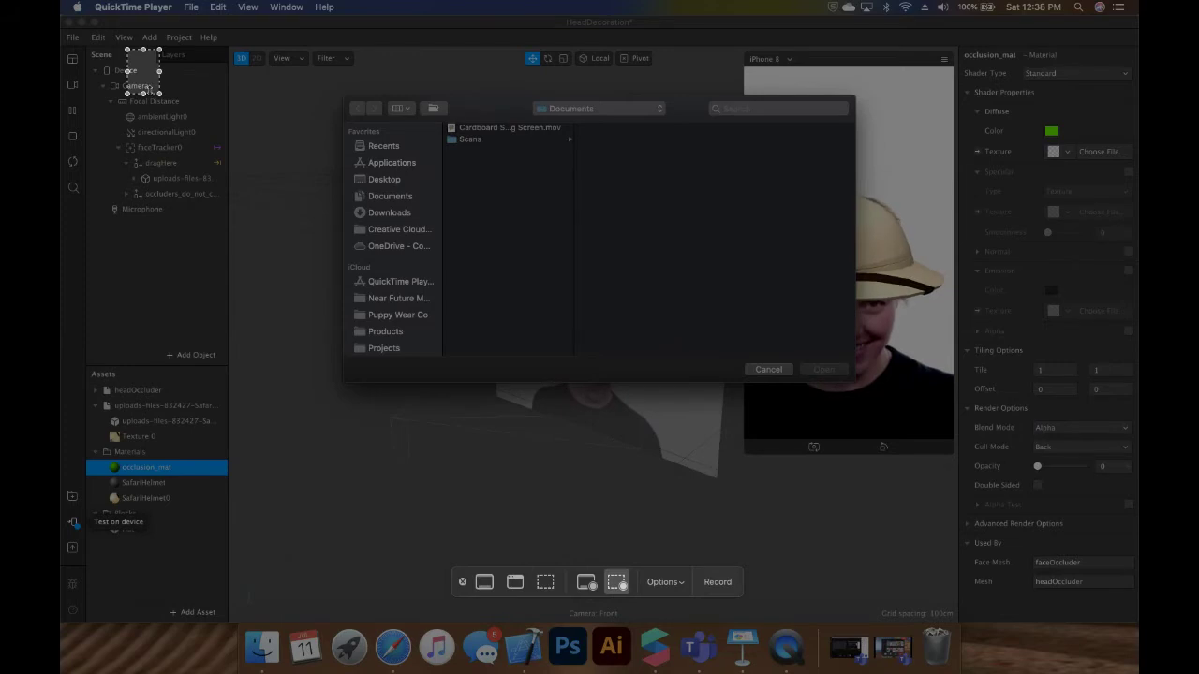
{"action": "key", "text": "Return"}
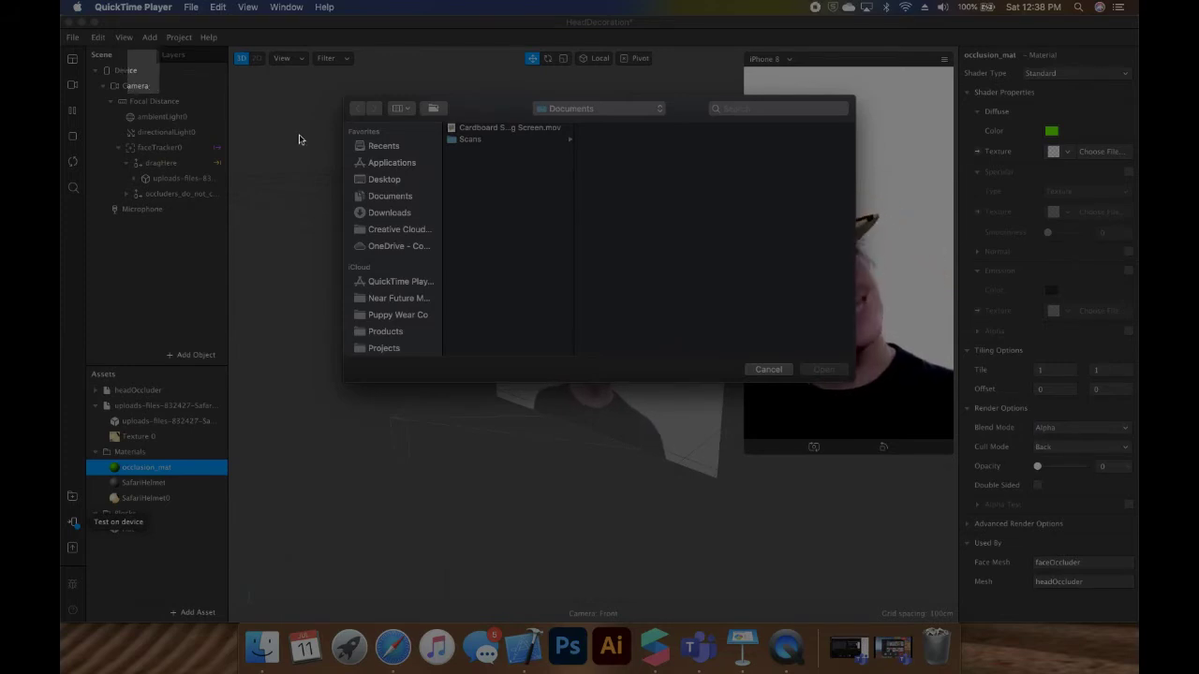
{"action": "key", "text": "super+ctrl+Escape"}
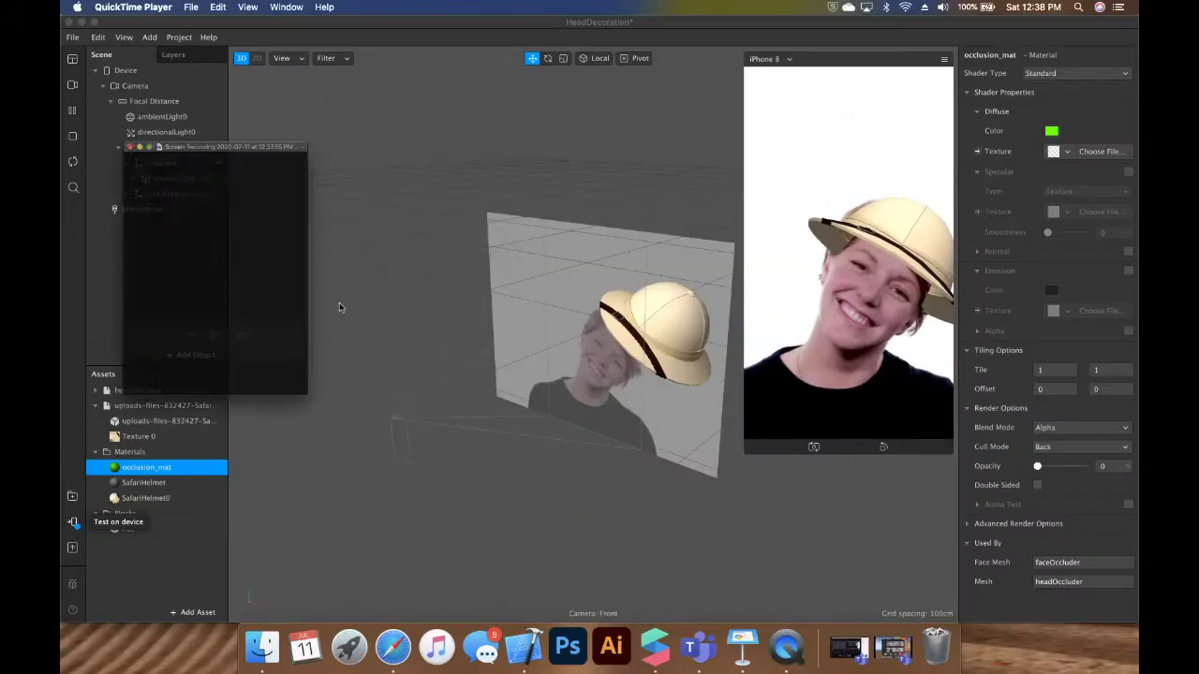
{"action": "left_click", "coordinate": [102, 105]}
{"action": "left_click", "coordinate": [190, 7]}
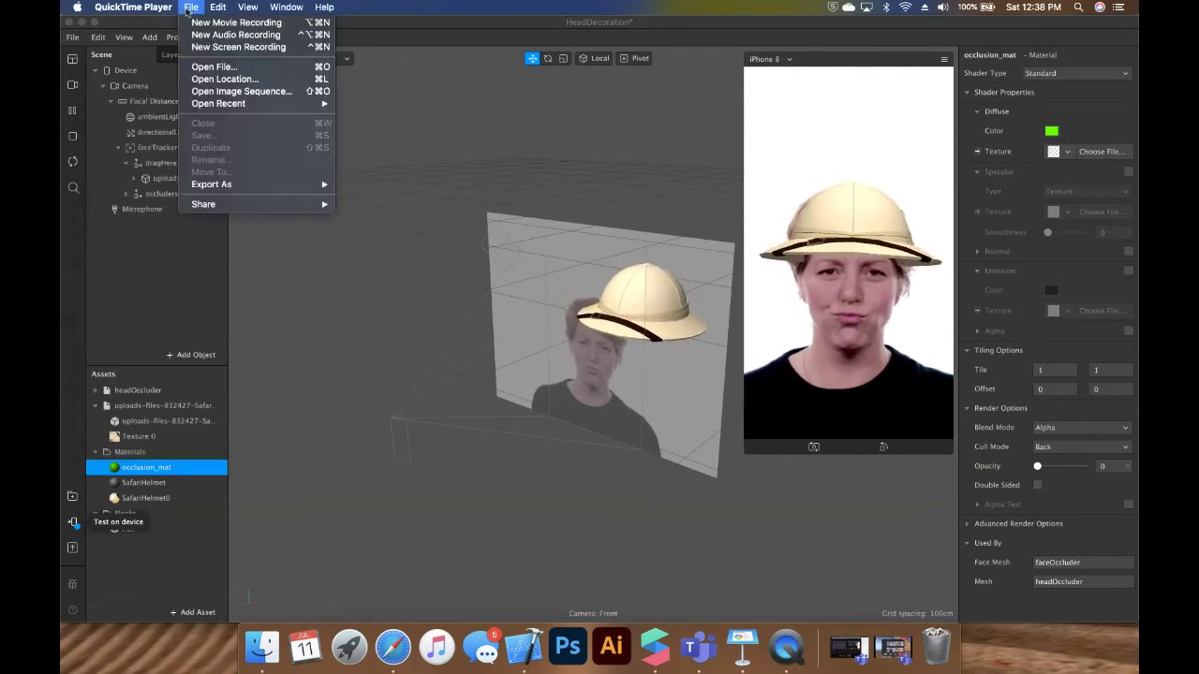
{"action": "key", "text": "Escape"}
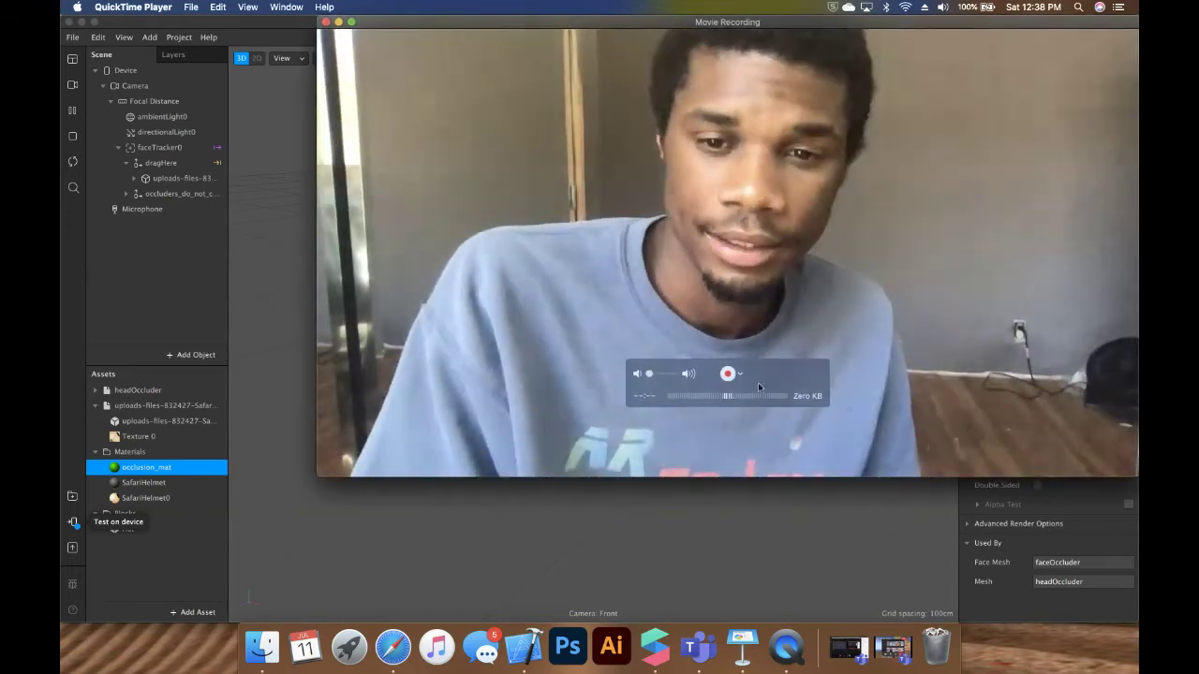
- Use the iPhone as camera source, move the mirror left, and return to Spark AR
{"action": "left_click", "coordinate": [737, 373]}
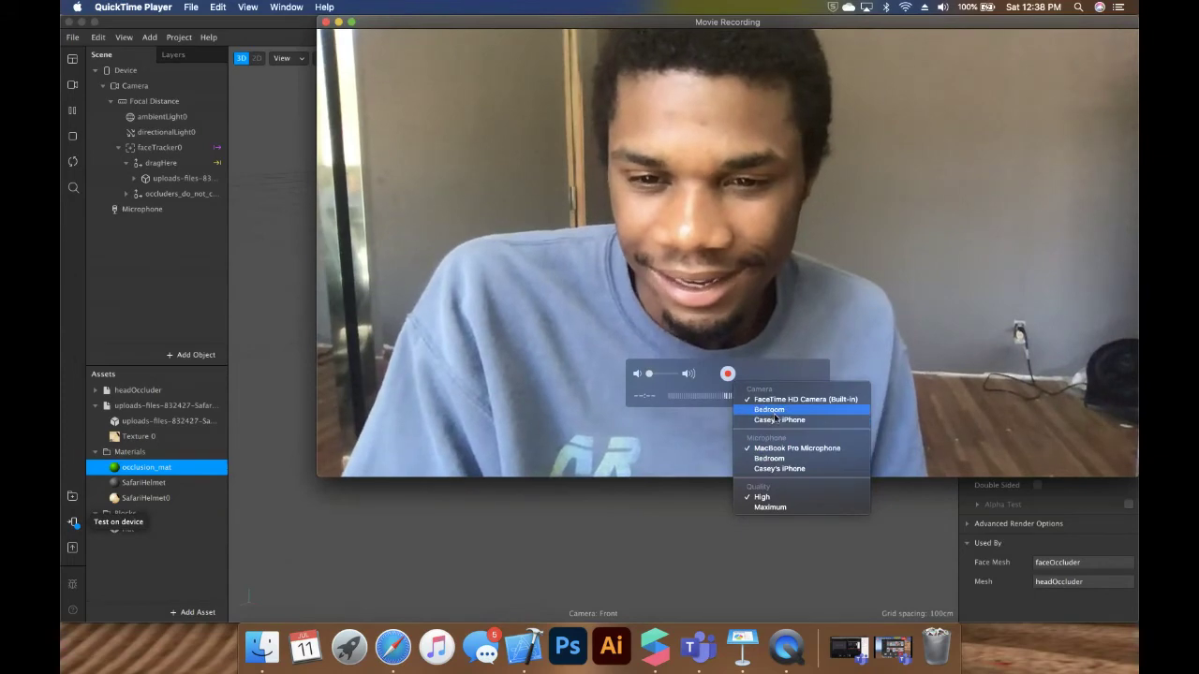
{"action": "left_click", "coordinate": [776, 420]}
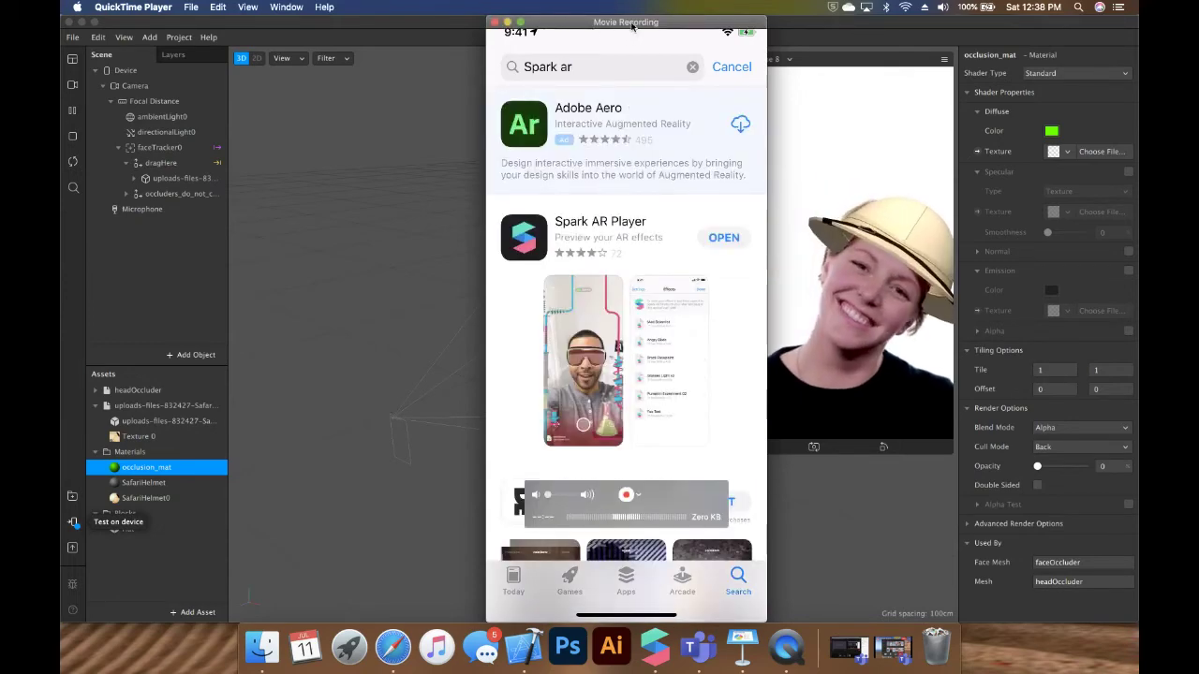
{"action": "left_click_drag", "start_coordinate": [632, 19], "coordinate": [403, 19]}
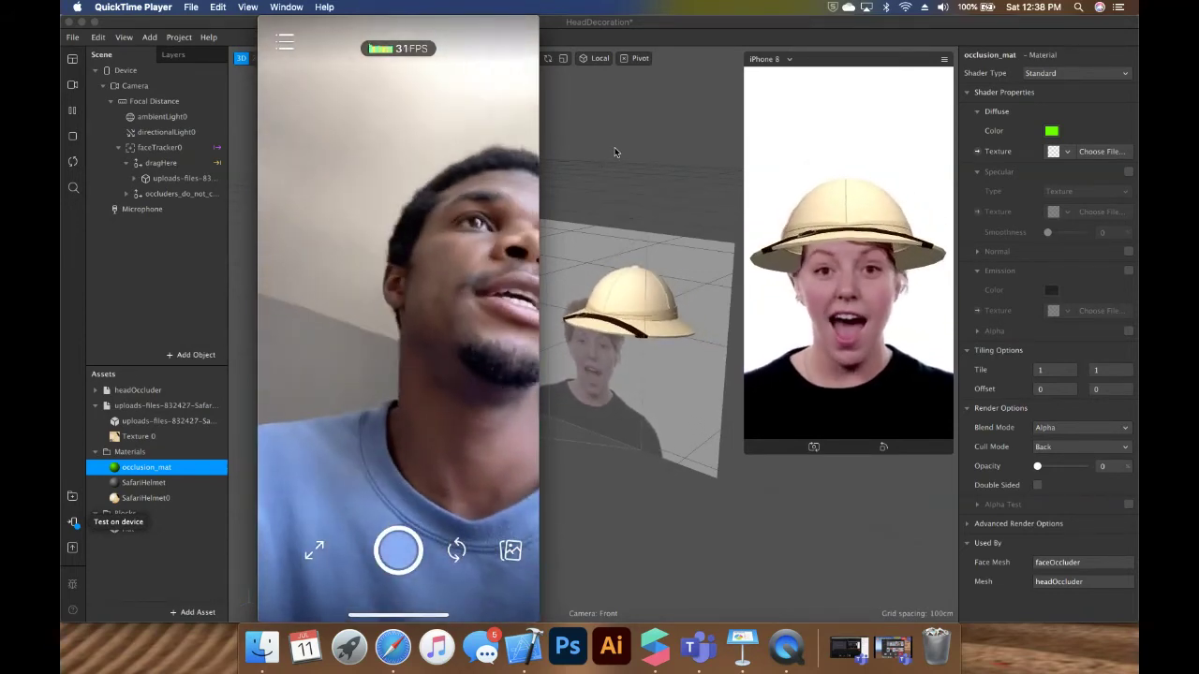
{"action": "left_click", "coordinate": [617, 144]}
{"action": "left_click", "coordinate": [622, 140]}
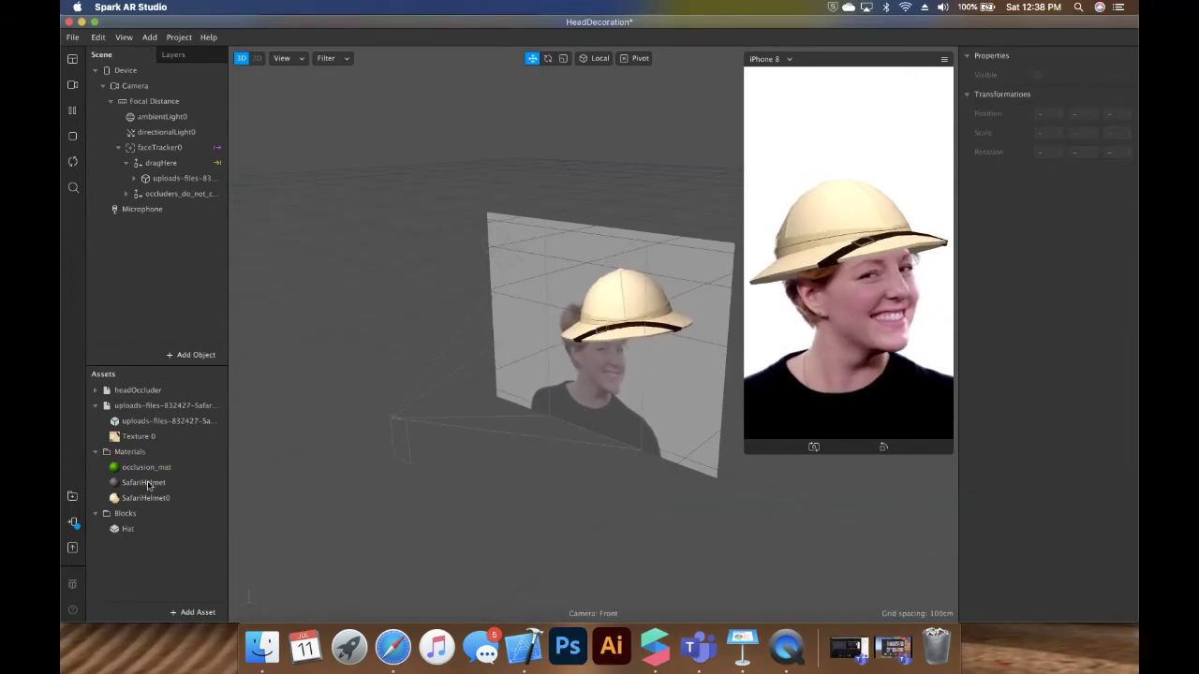
- Send the HeadDecoration effect to the paired iPhone via Test on Device
{"action": "left_click", "coordinate": [73, 526]}
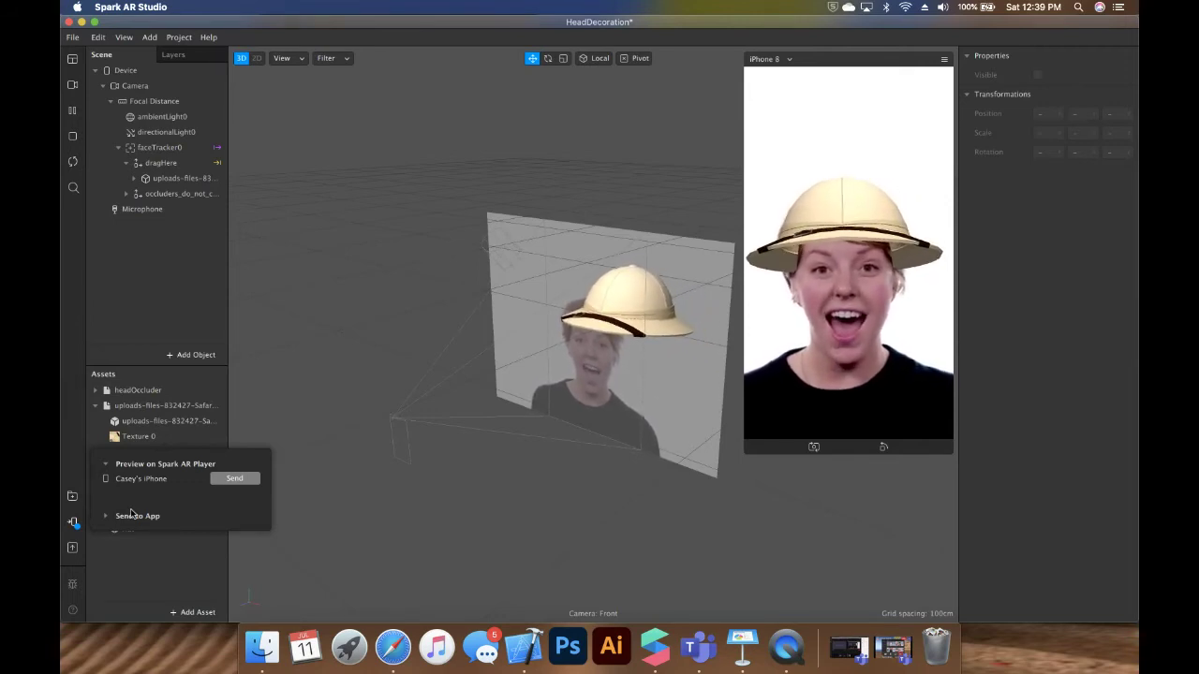
{"action": "left_click", "coordinate": [226, 479]}
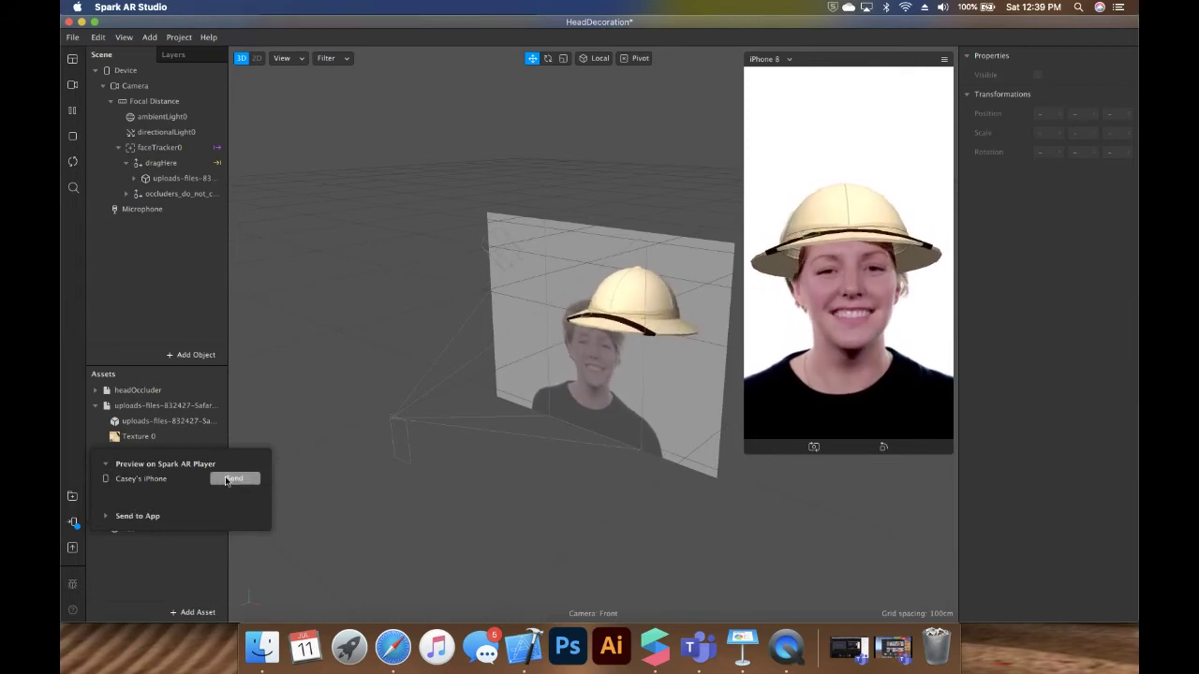
- Show the iPhone mirror of the hat effect, then switch desktops to Keynote
{"action": "left_click", "coordinate": [791, 655]}
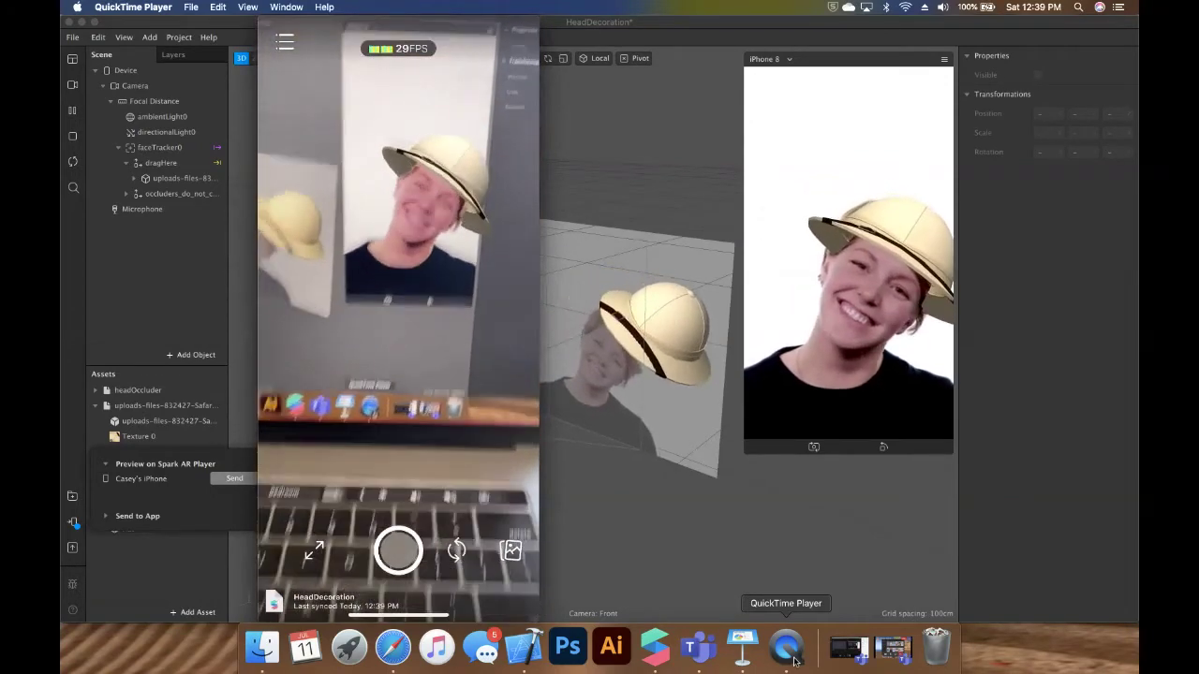
{"action": "key", "text": "ctrl+Right"}
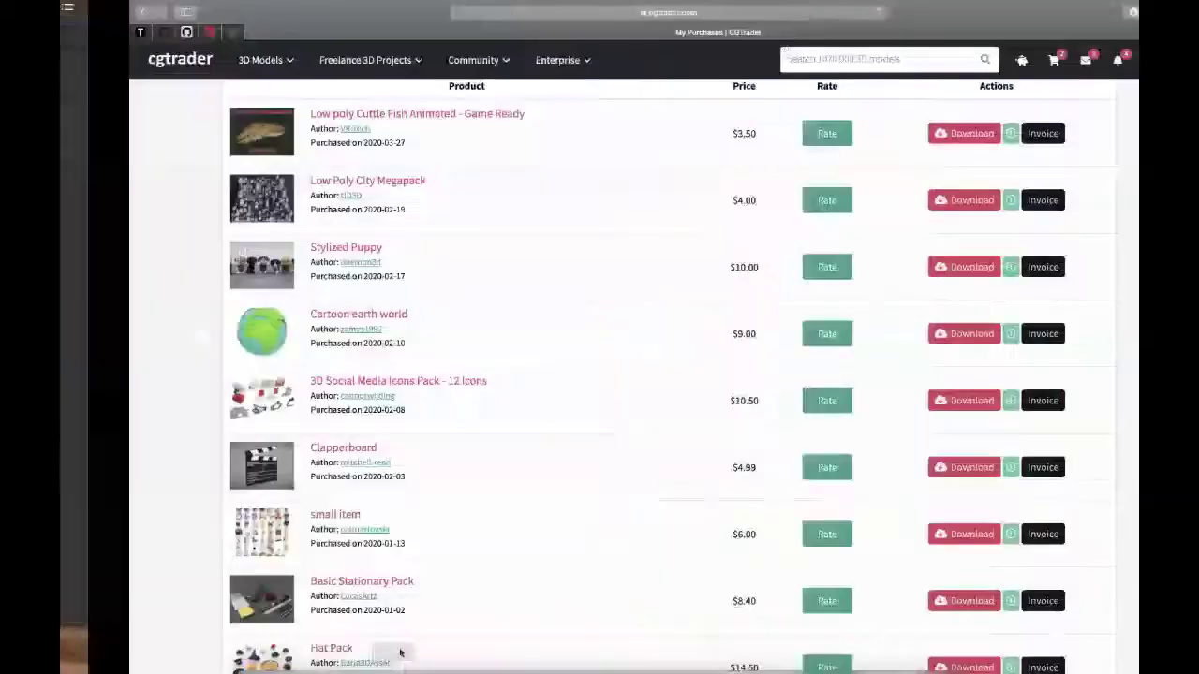
{"action": "key", "text": "ctrl+Left"}
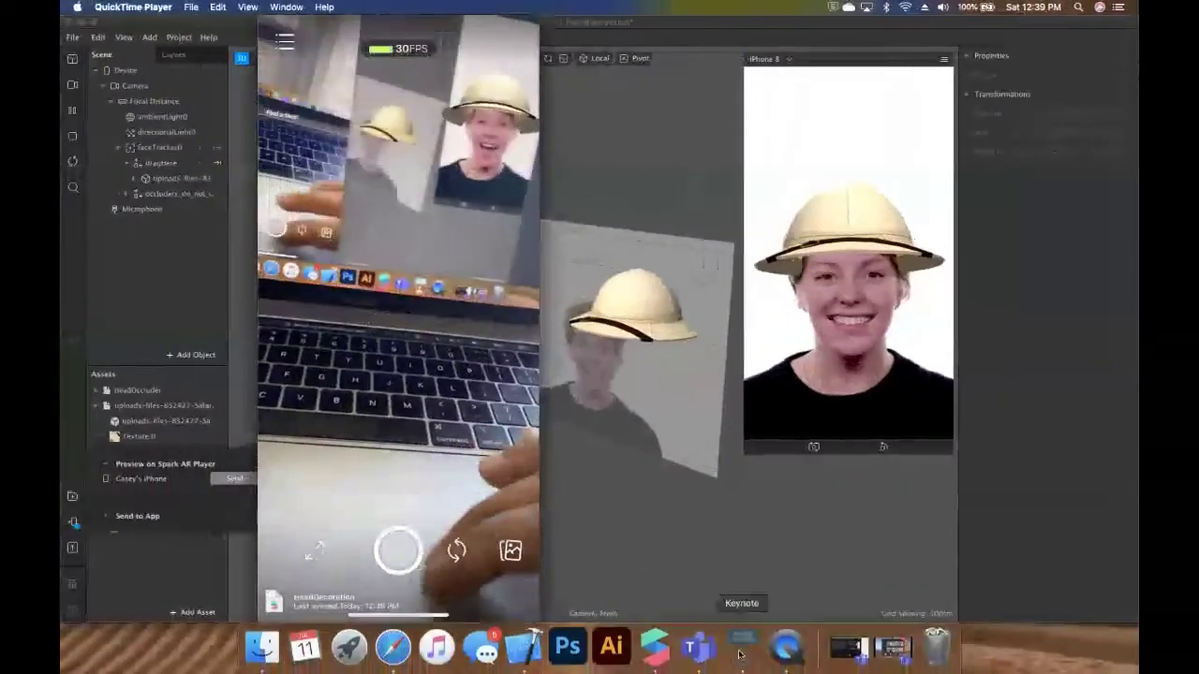
{"action": "key", "text": "ctrl+Left"}
- Show Keynote slides 8 and 7, then return to the iPhone mirror desktop
{"action": "left_click", "coordinate": [106, 120]}
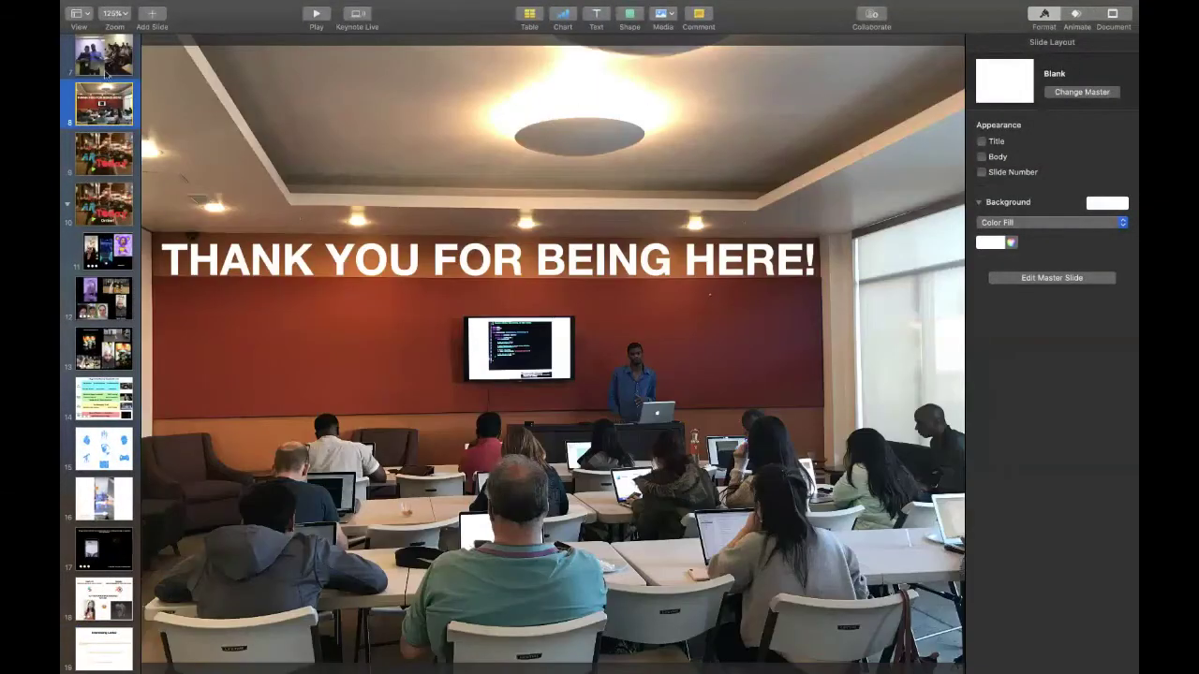
{"action": "left_click", "coordinate": [106, 56]}
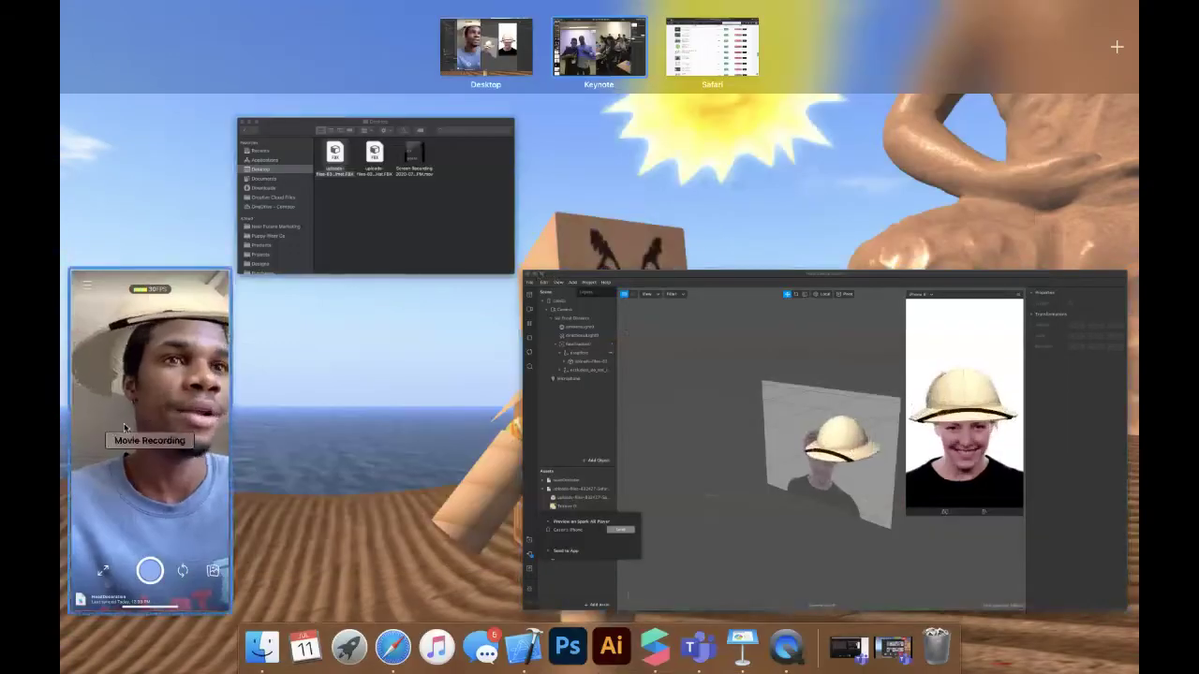
{"action": "left_click", "coordinate": [147, 428]}
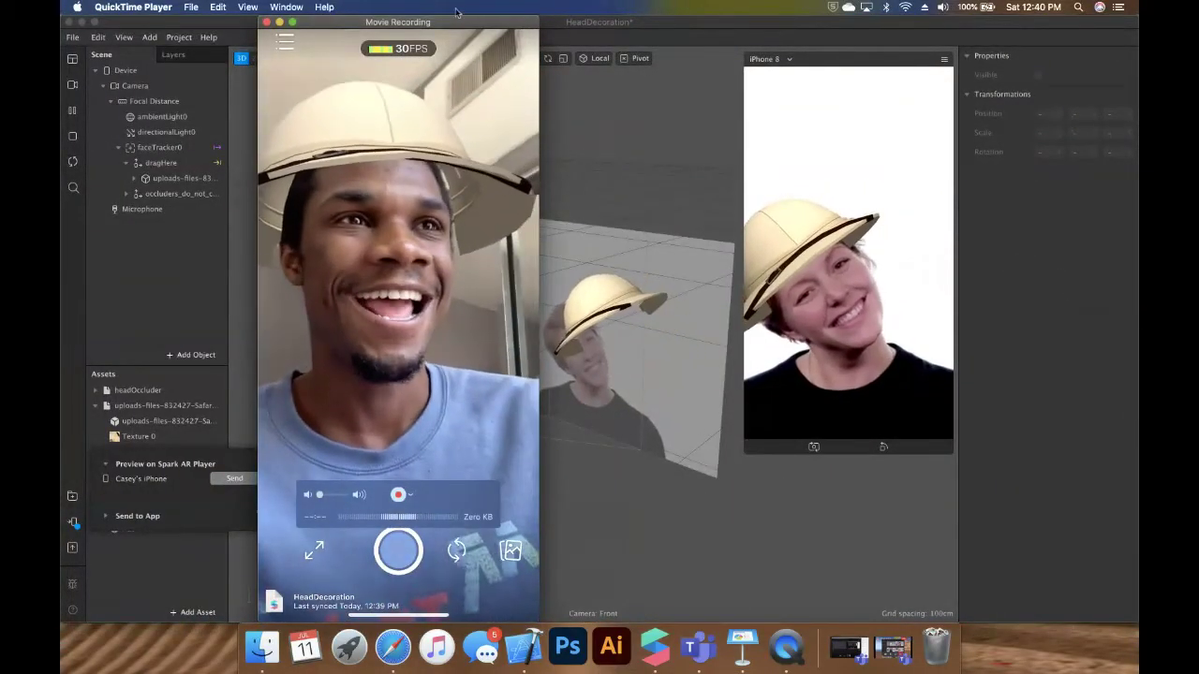
- Move the Movie Recording window right and close it
{"action": "left_click_drag", "start_coordinate": [456, 25], "coordinate": [543, 28]}
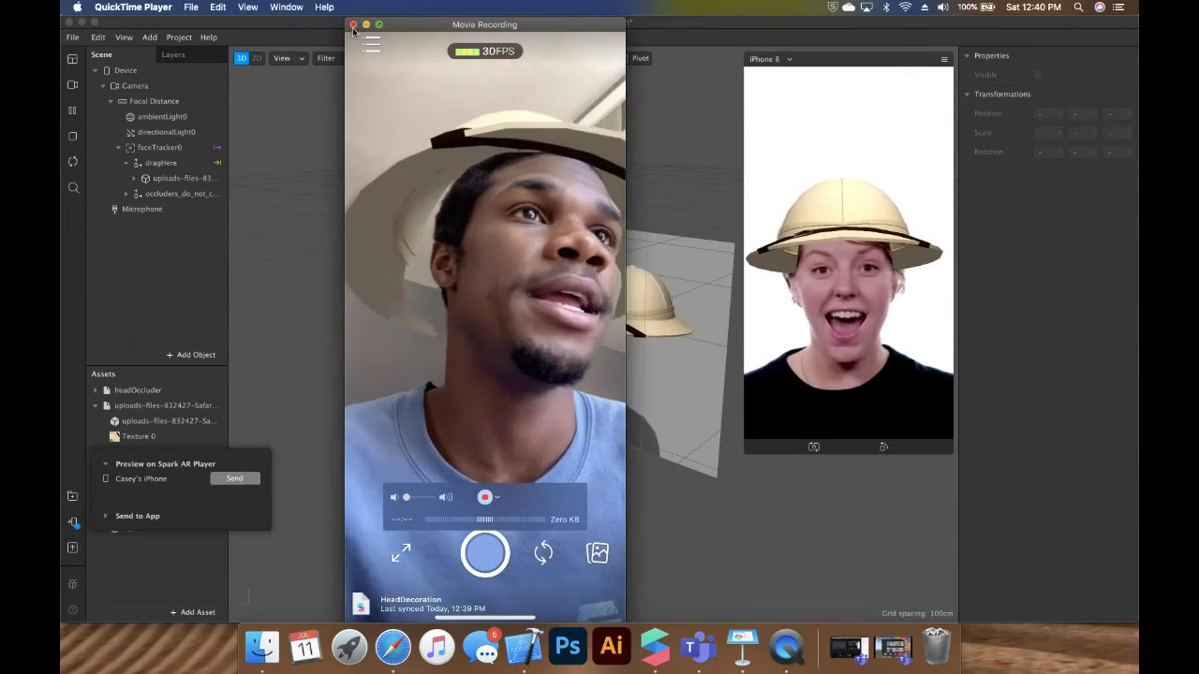
{"action": "left_click", "coordinate": [353, 25]}
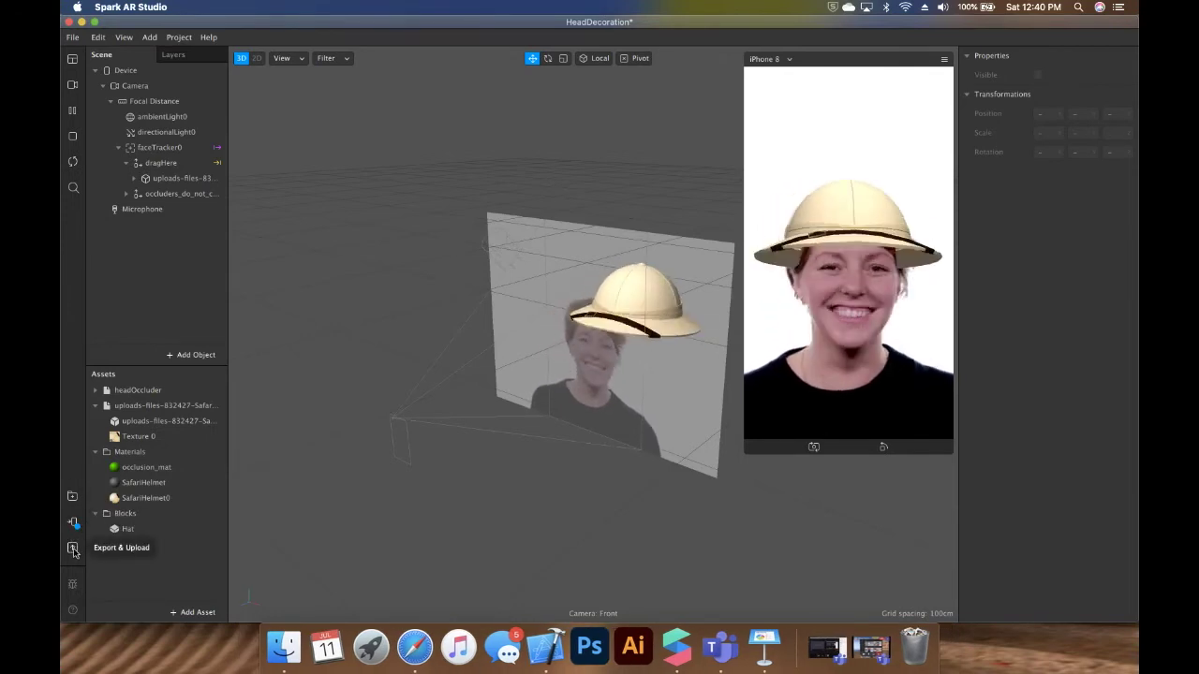
- Upload HeadDecoration to Spark AR Hub as a new effect via Export & Upload
{"action": "left_click", "coordinate": [73, 550]}
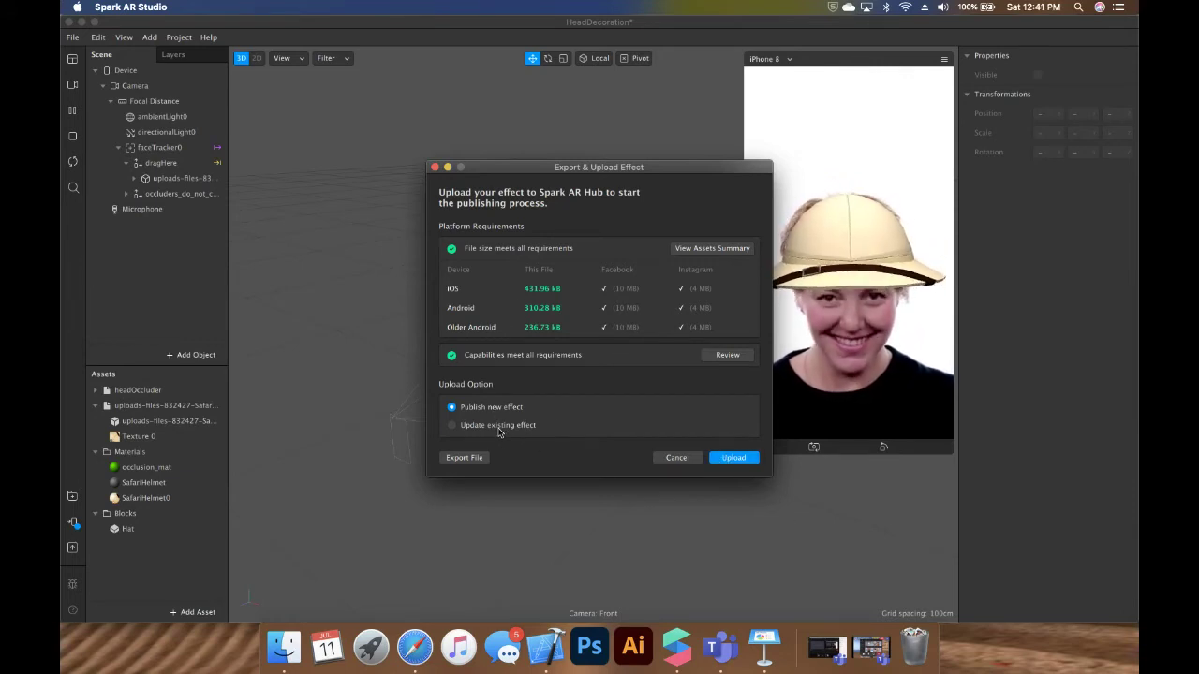
{"action": "left_click", "coordinate": [746, 461]}
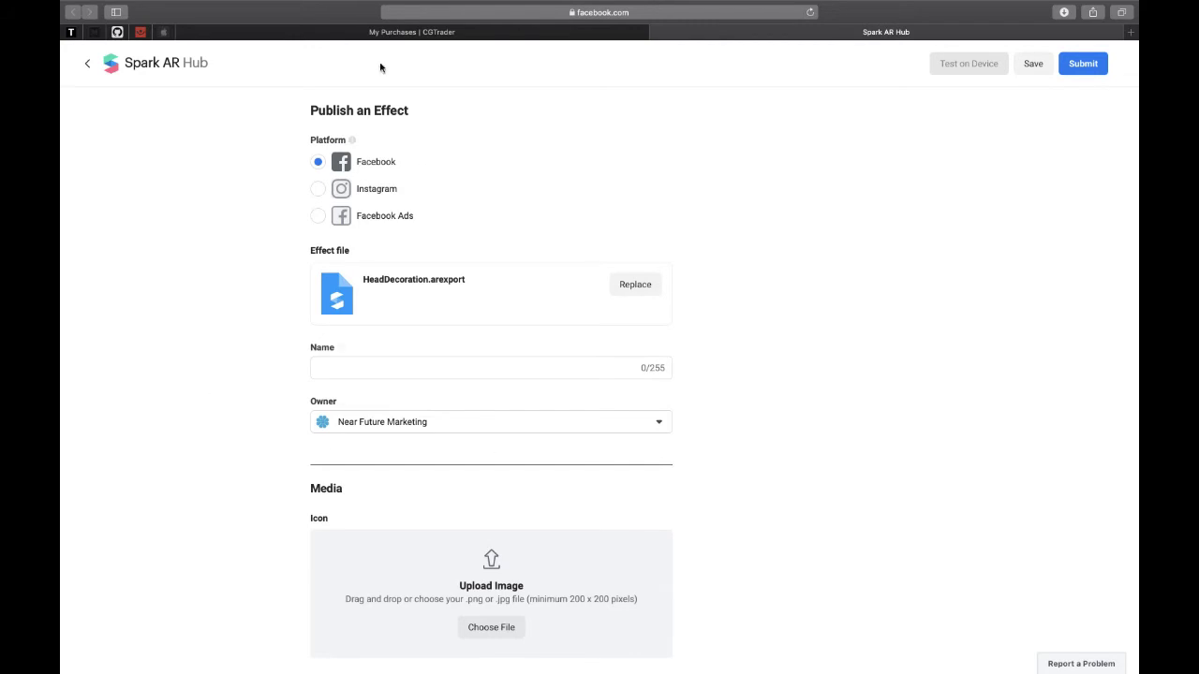
- Return to the Spark AR Hub page and set the publishing platform to Instagram
{"action": "key", "text": "ctrl+Up"}
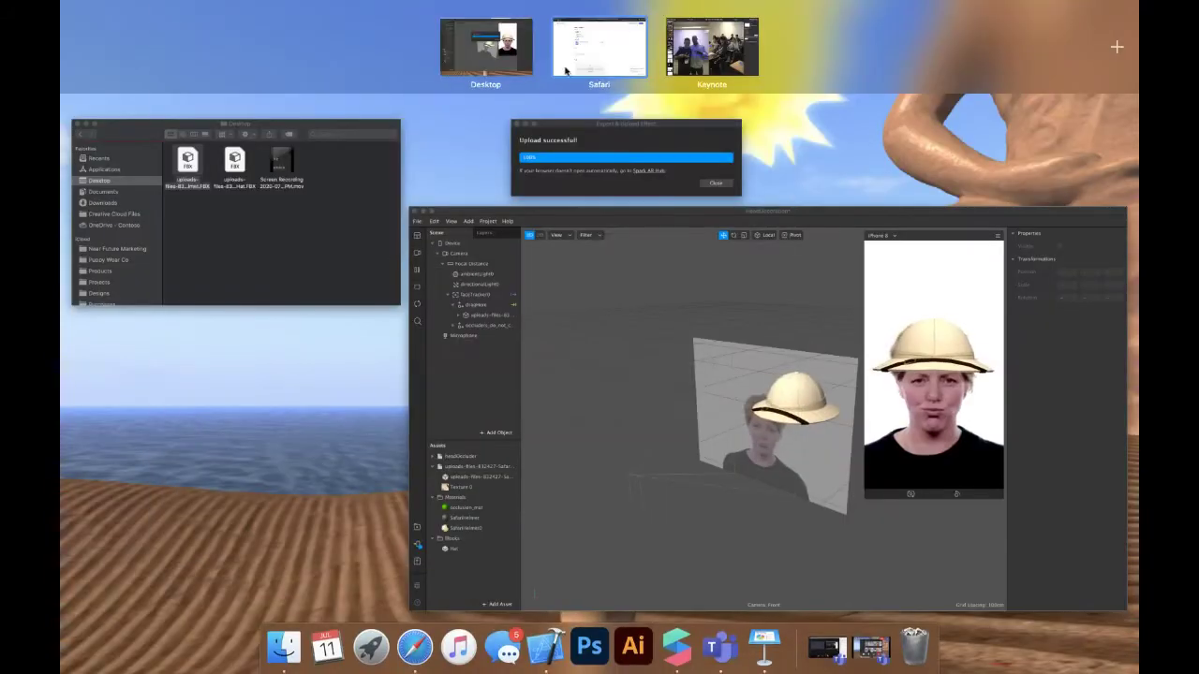
{"action": "left_click", "coordinate": [585, 49]}
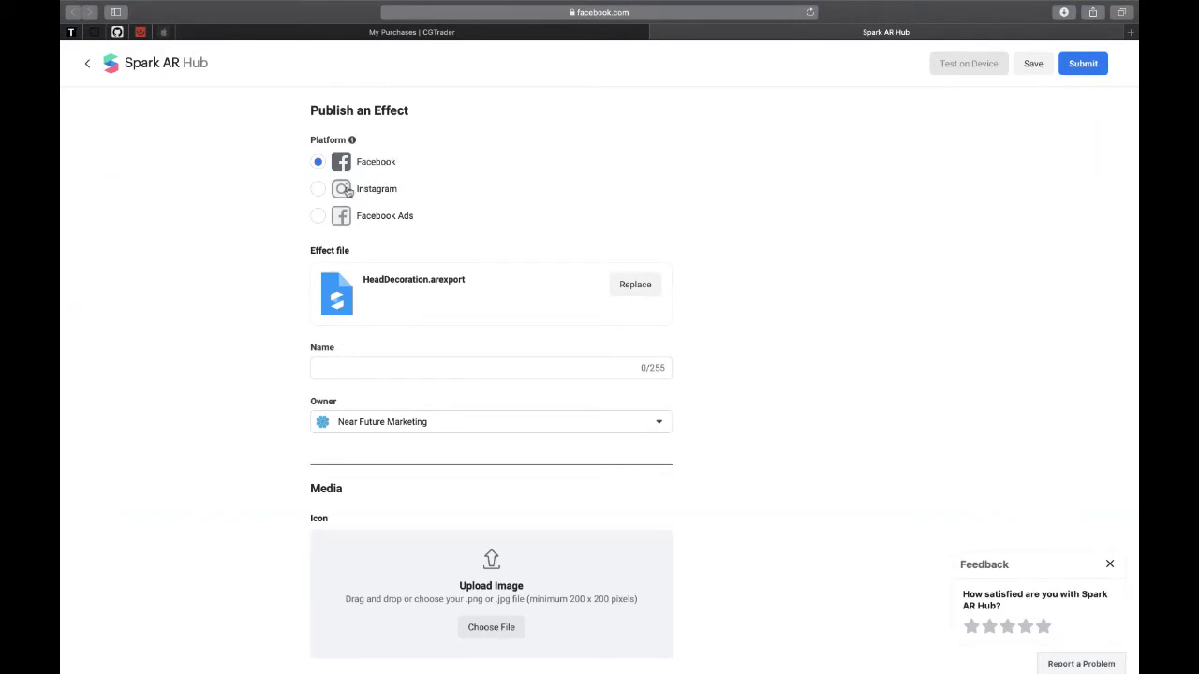
{"action": "left_click", "coordinate": [318, 190]}
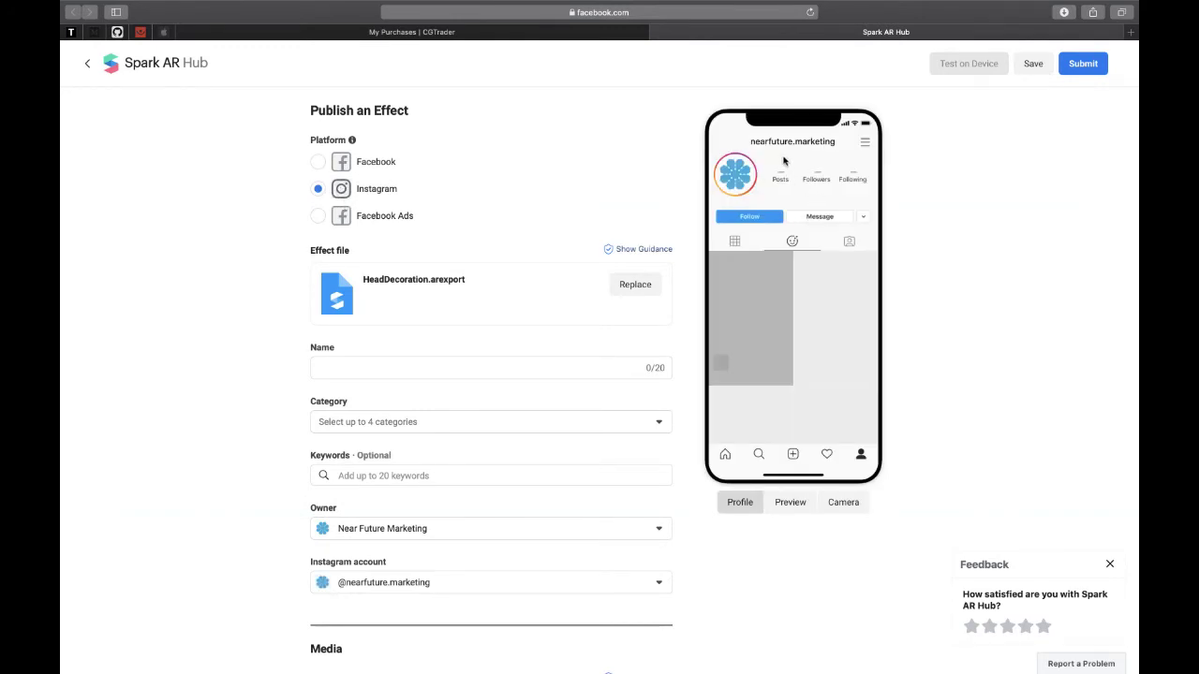
{"action": "scroll", "coordinate": [694, 269], "scroll_direction": "down", "scroll_amount": 5}
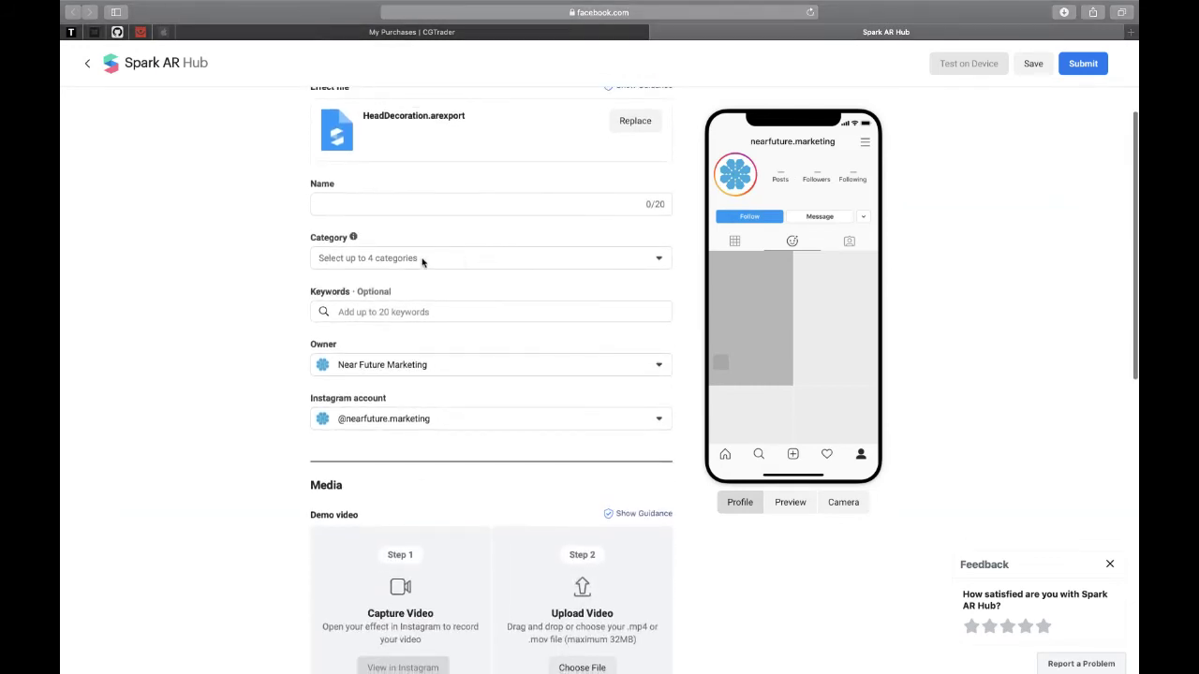
- Name the effect 'Safari Hat' and set its category to Selfies
{"action": "left_click", "coordinate": [347, 203]}
{"action": "type", "text": "S"}
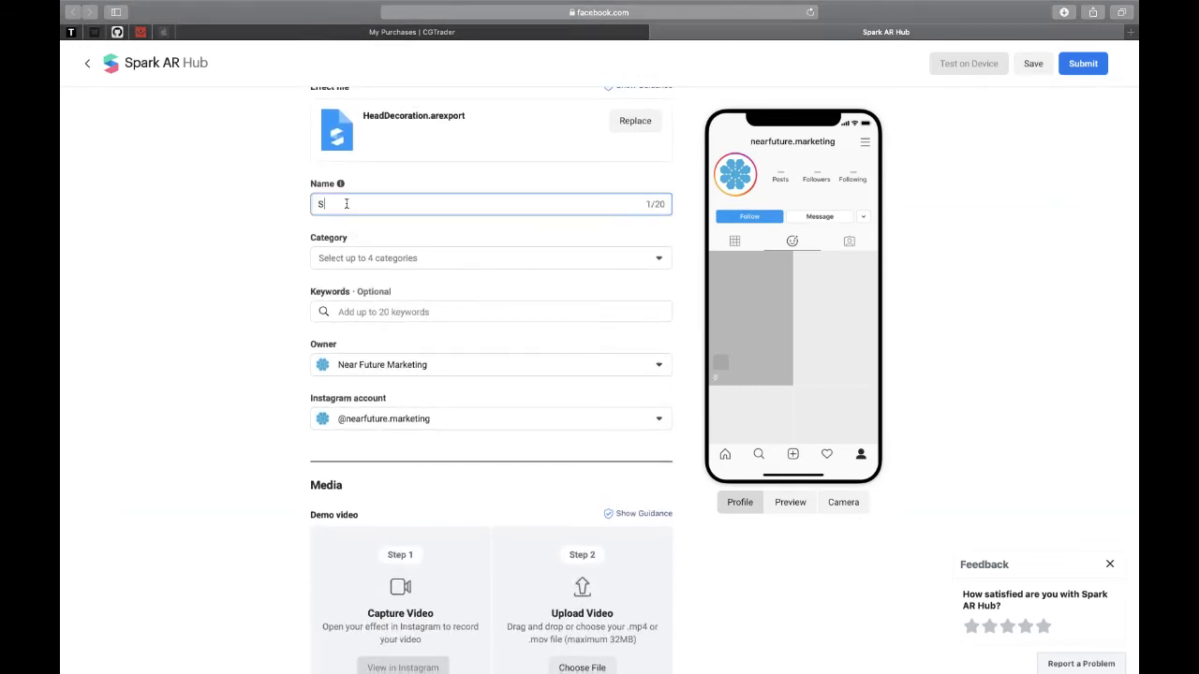
{"action": "type", "text": "afari Hat"}
{"action": "left_click", "coordinate": [358, 259]}
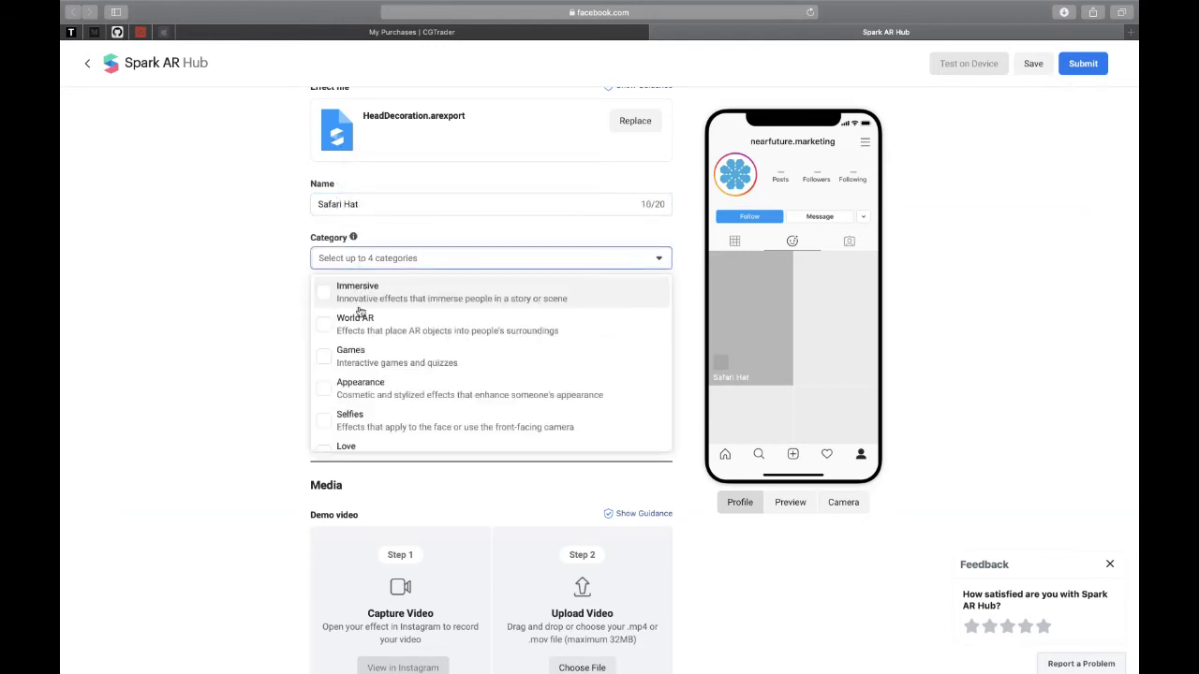
{"action": "scroll", "coordinate": [365, 333], "scroll_direction": "down", "scroll_amount": 3}
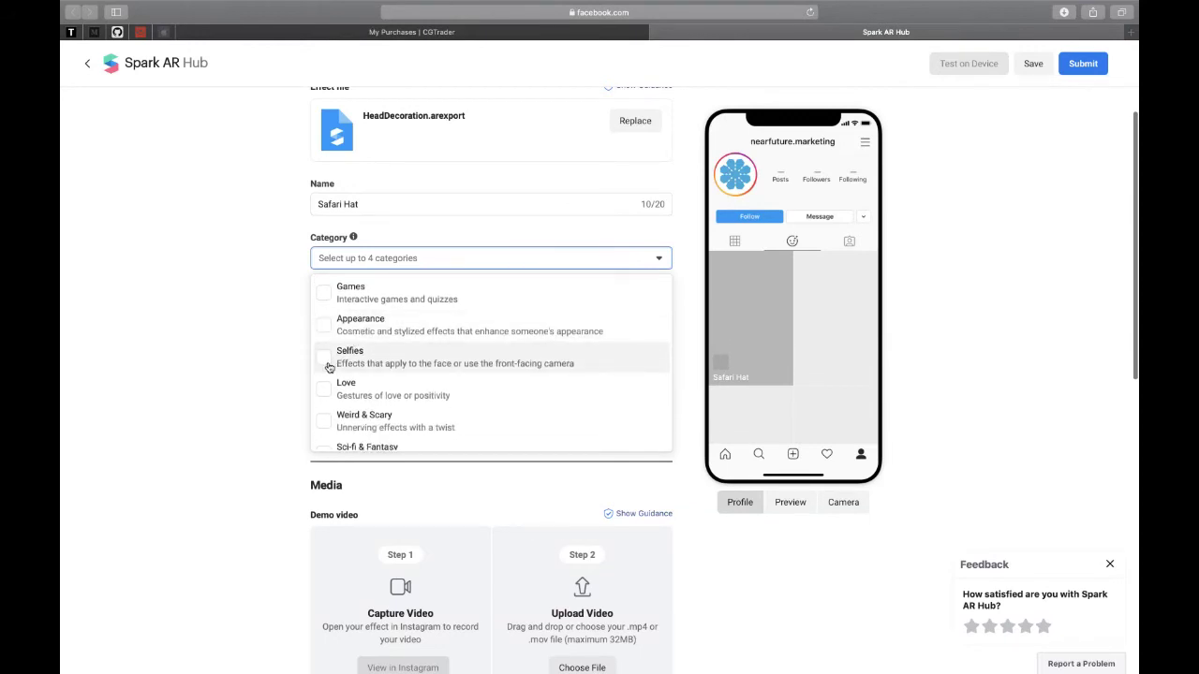
{"action": "left_click", "coordinate": [326, 364]}
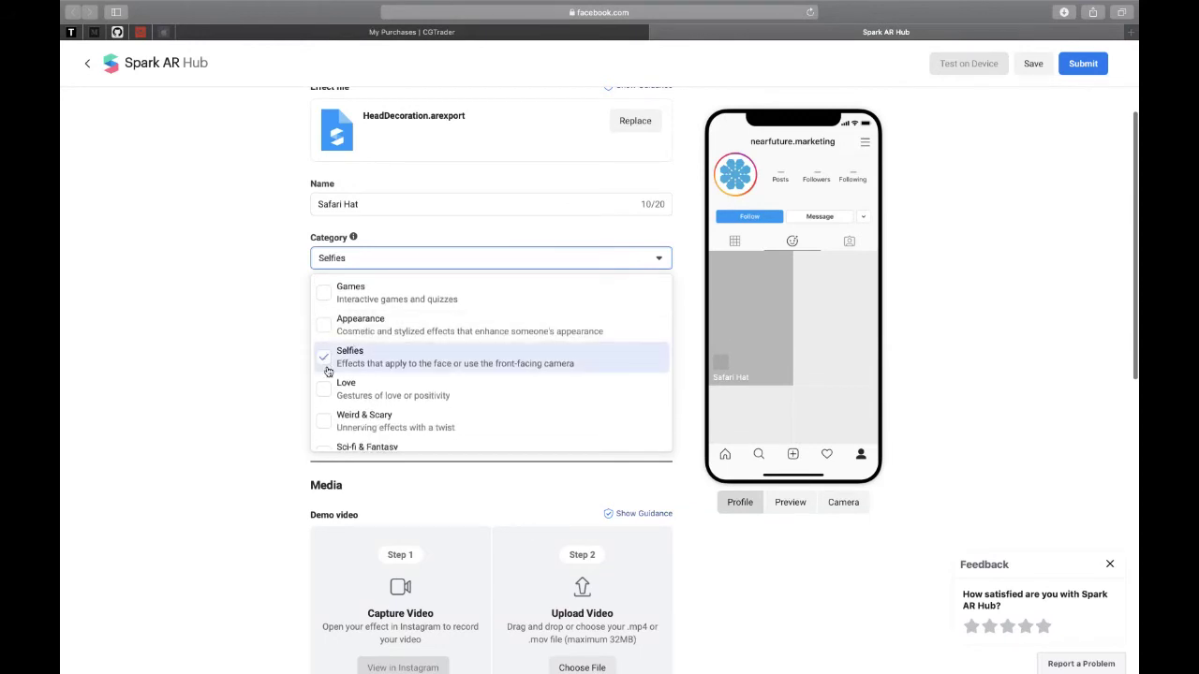
{"action": "scroll", "coordinate": [348, 327], "scroll_direction": "up", "scroll_amount": 3}
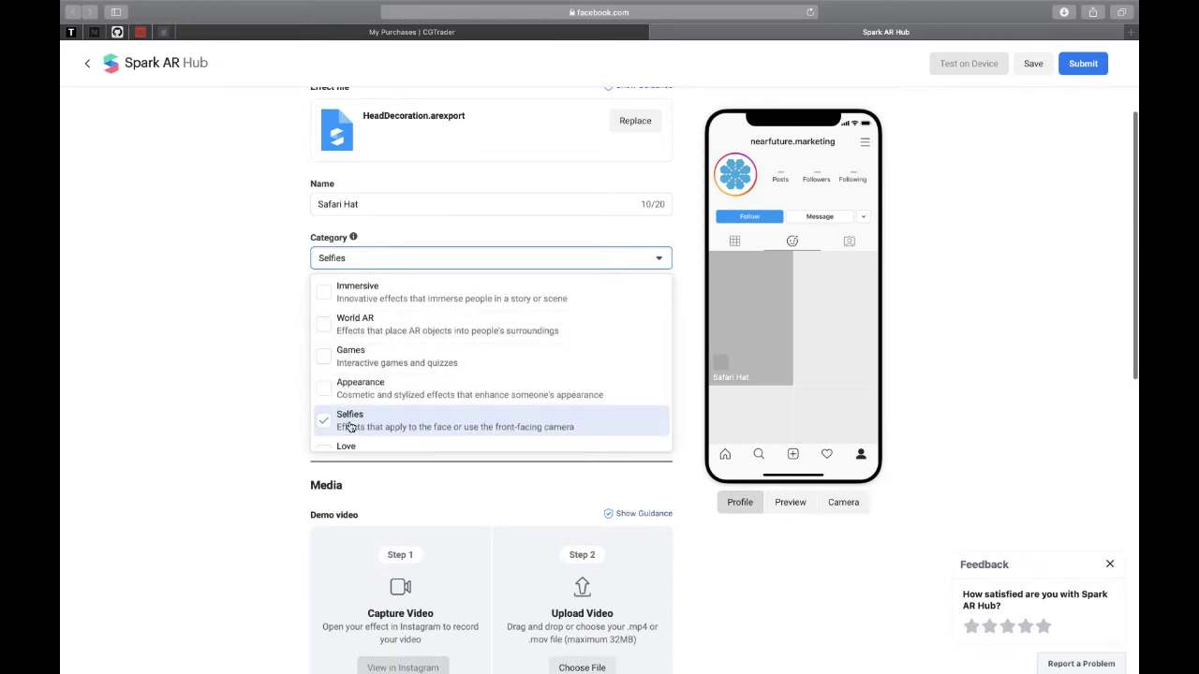
{"action": "scroll", "coordinate": [350, 426], "scroll_direction": "down", "scroll_amount": 3}
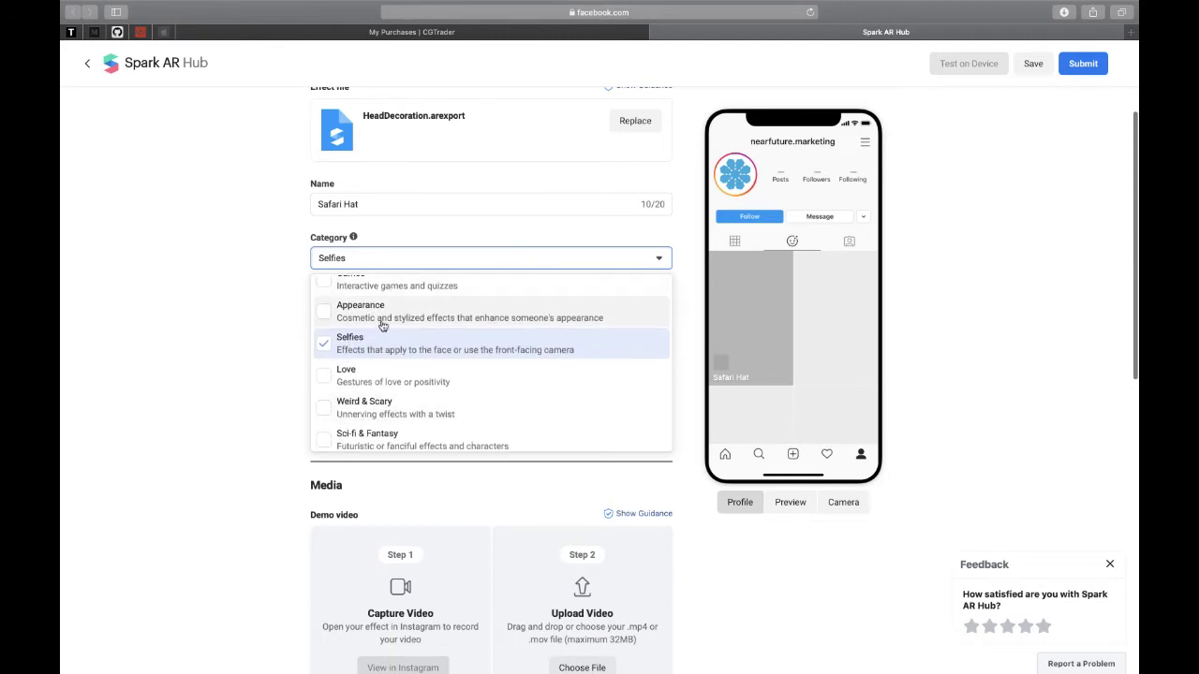
{"action": "left_click", "coordinate": [184, 369]}
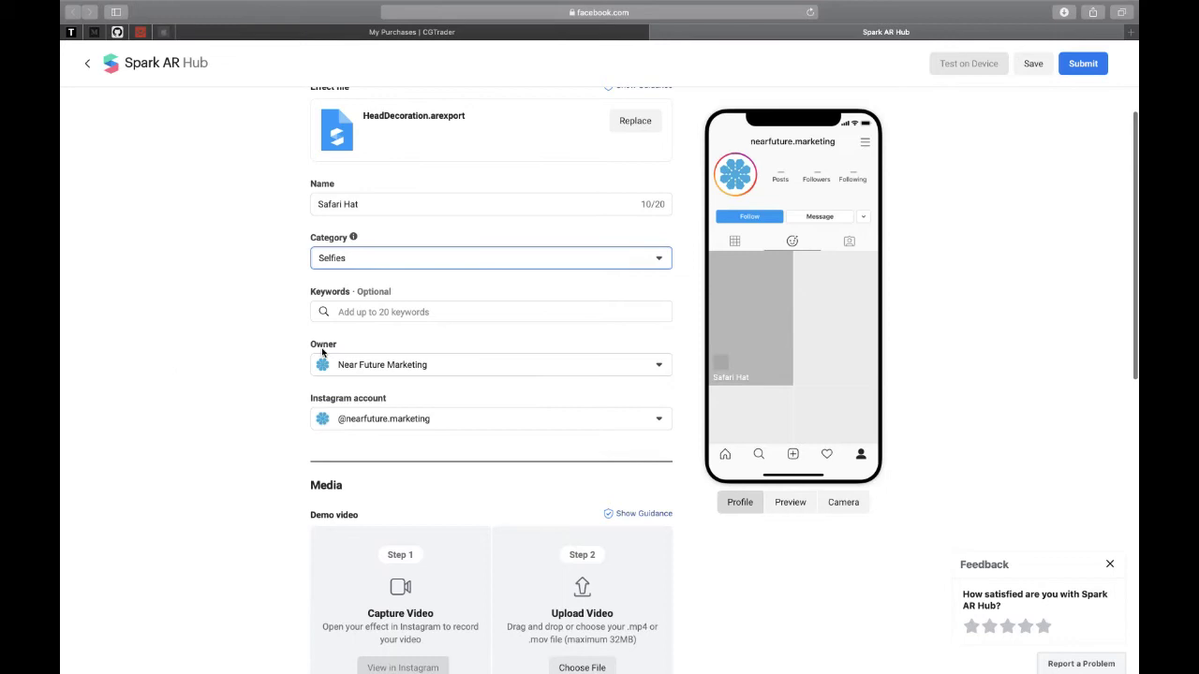
- Add the search keywords safari, jungle, expedition and explorer
{"action": "left_click", "coordinate": [198, 350]}
{"action": "left_click", "coordinate": [366, 310]}
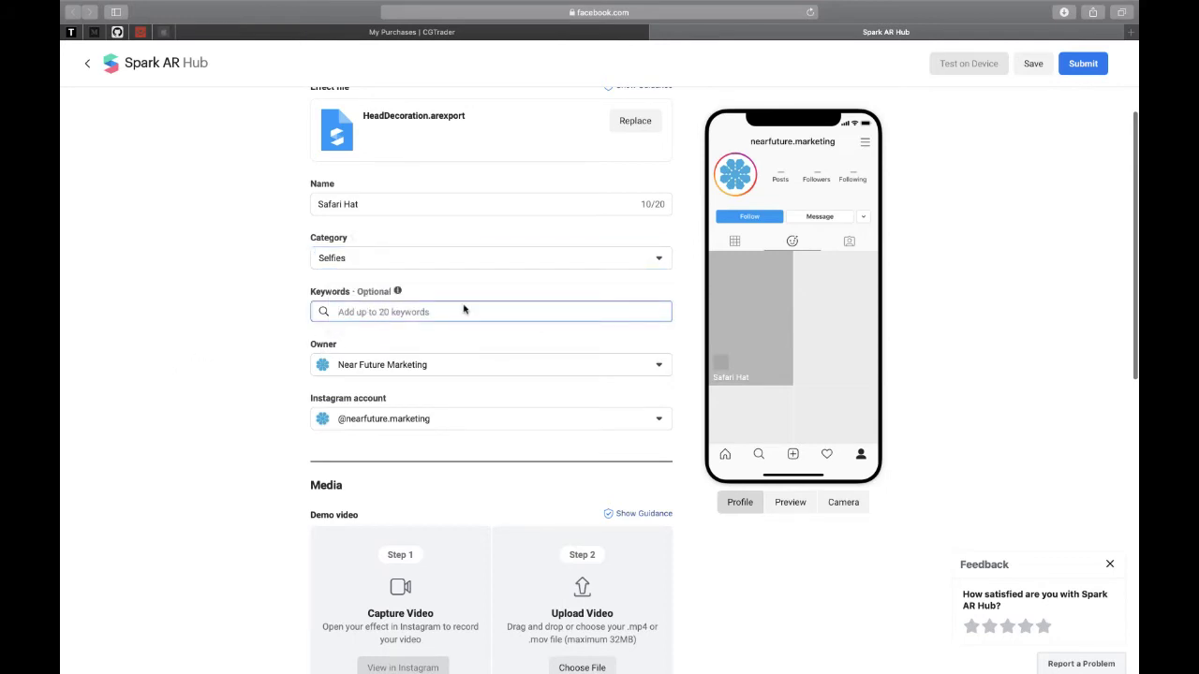
{"action": "type", "text": "sf"}
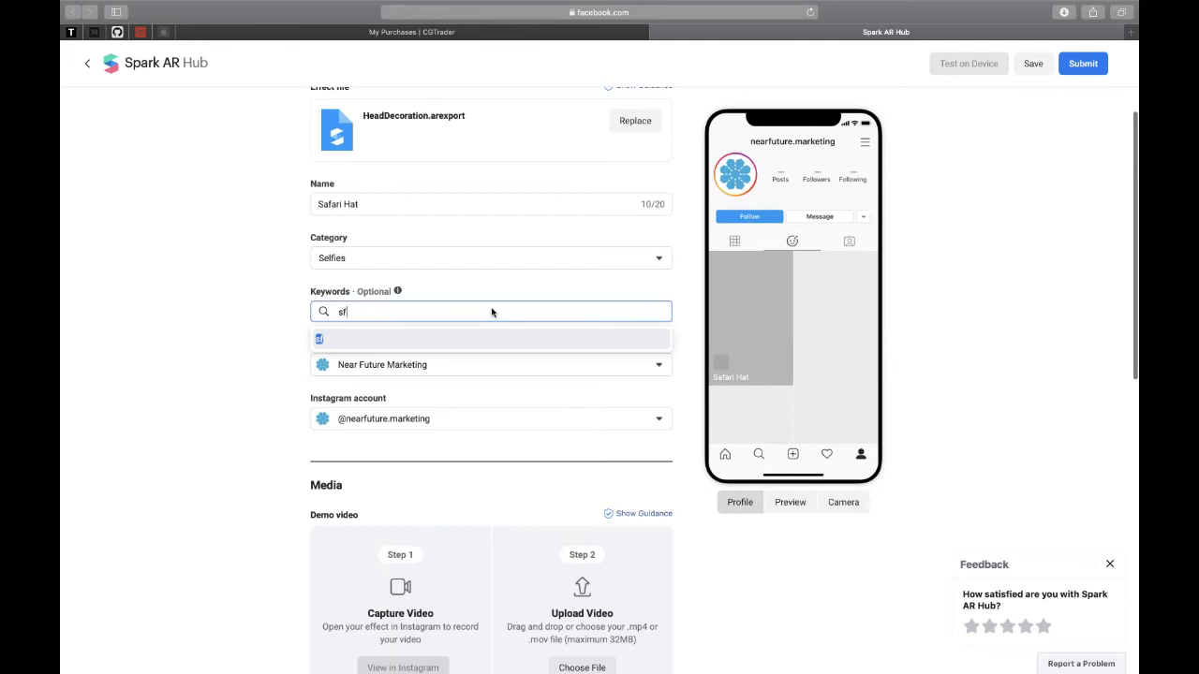
{"action": "key", "text": "BackSpace"}
{"action": "type", "text": "afari, jungle, ha"}
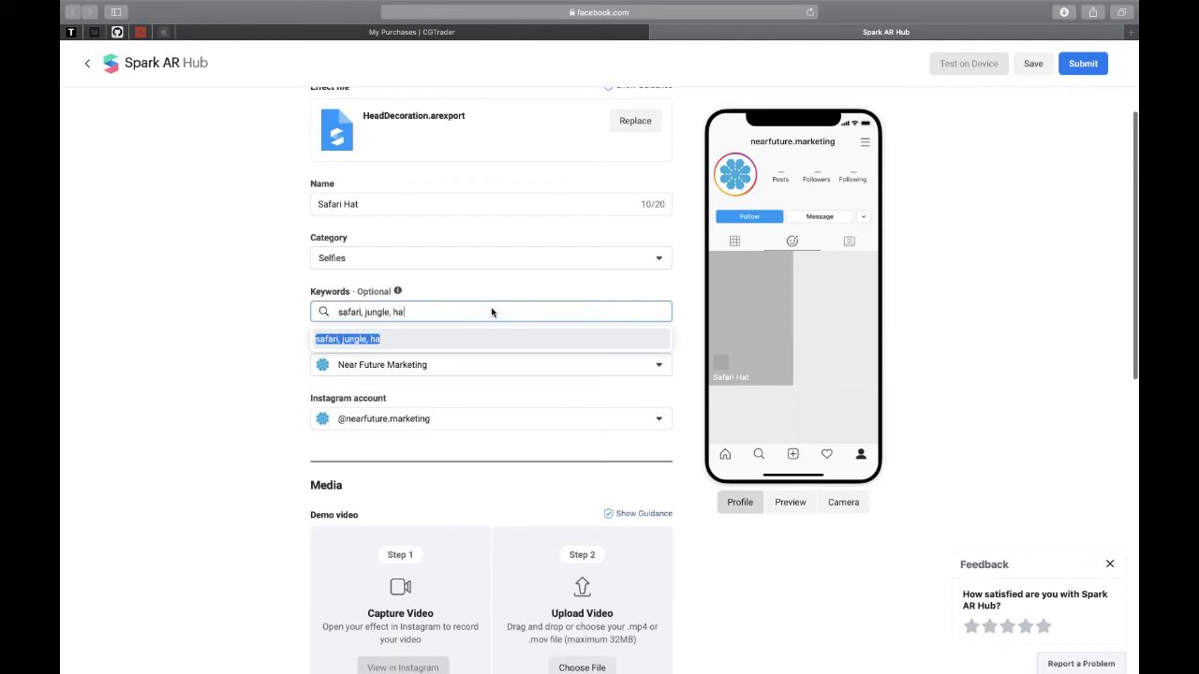
{"action": "key", "text": "BackSpace"}
{"action": "key", "text": "BackSpace"}
{"action": "type", "text": "expedition, e"}
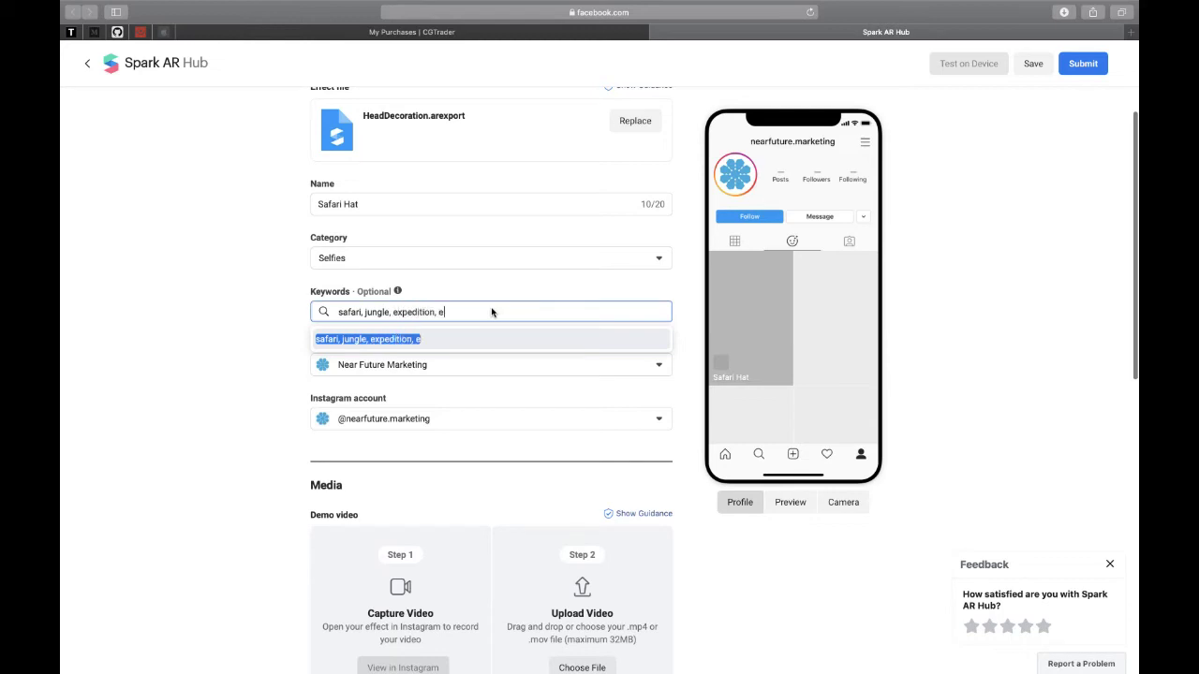
{"action": "type", "text": "xplorer,"}
{"action": "left_click", "coordinate": [192, 370]}
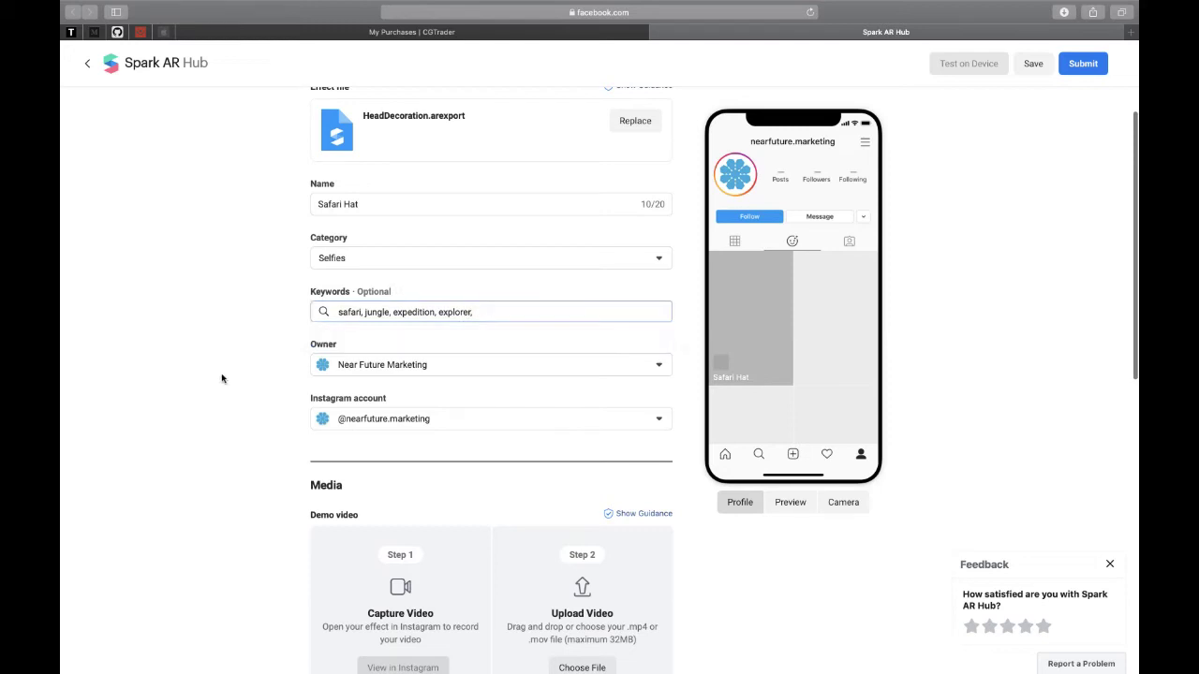
- Keep Near Future Marketing as owner and the linked Instagram account, then return to Spark AR Studio
{"action": "left_click", "coordinate": [343, 371]}
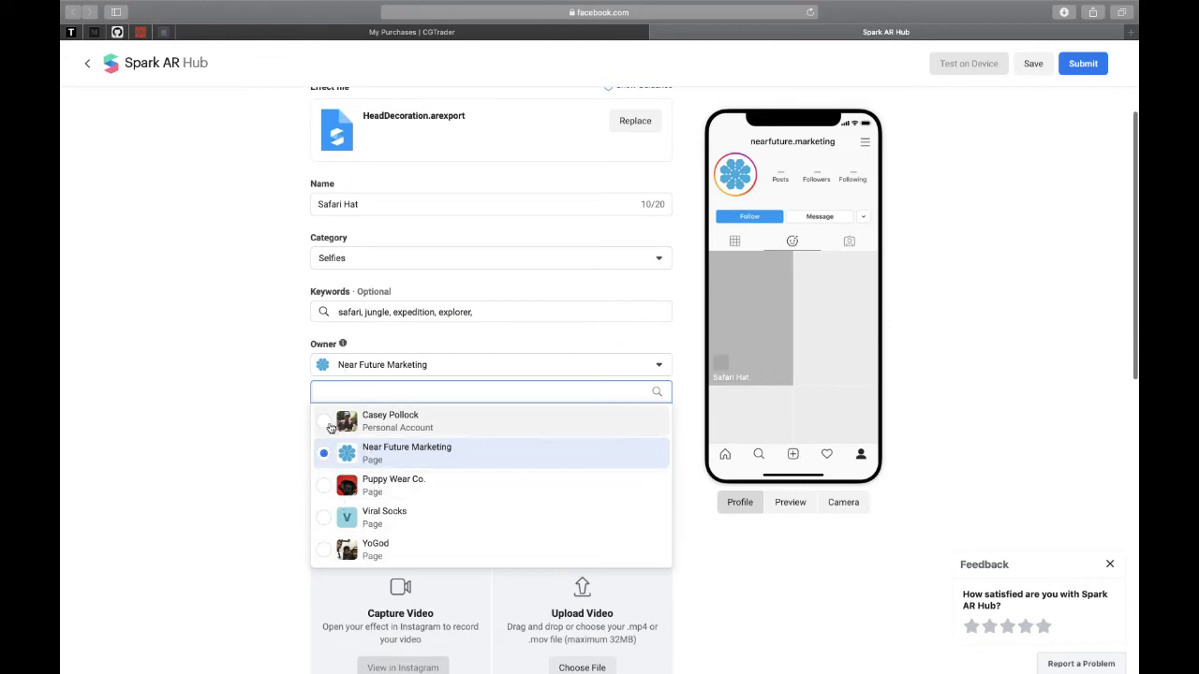
{"action": "left_click", "coordinate": [251, 394]}
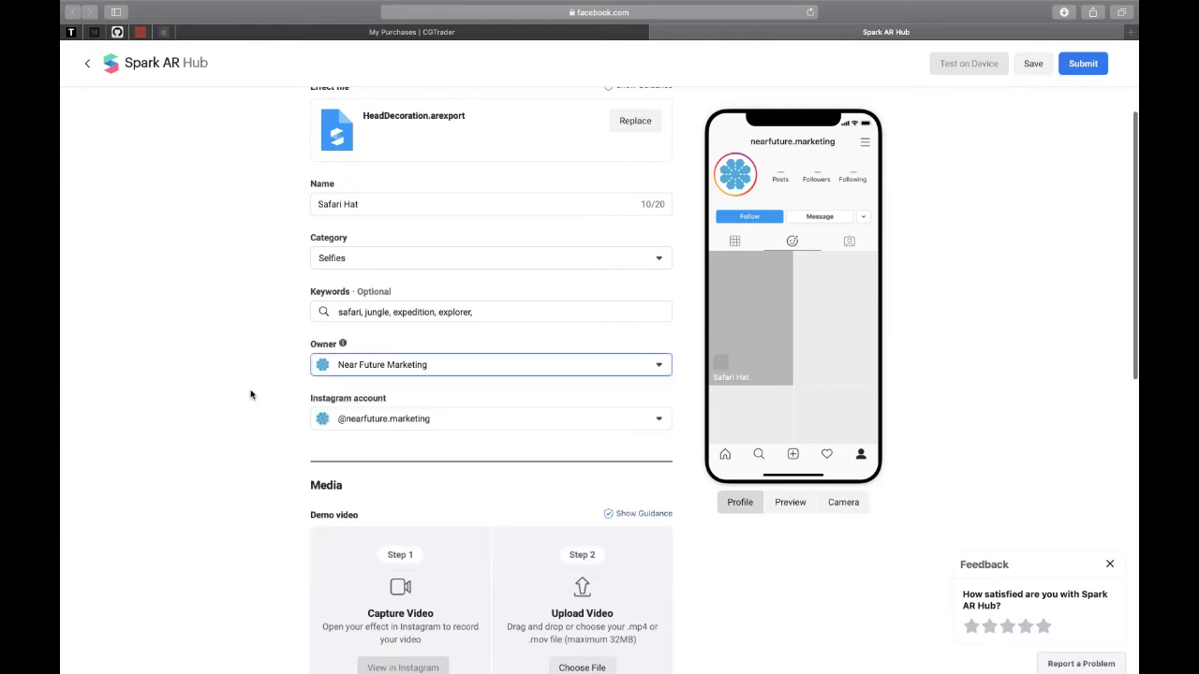
{"action": "left_click", "coordinate": [369, 426]}
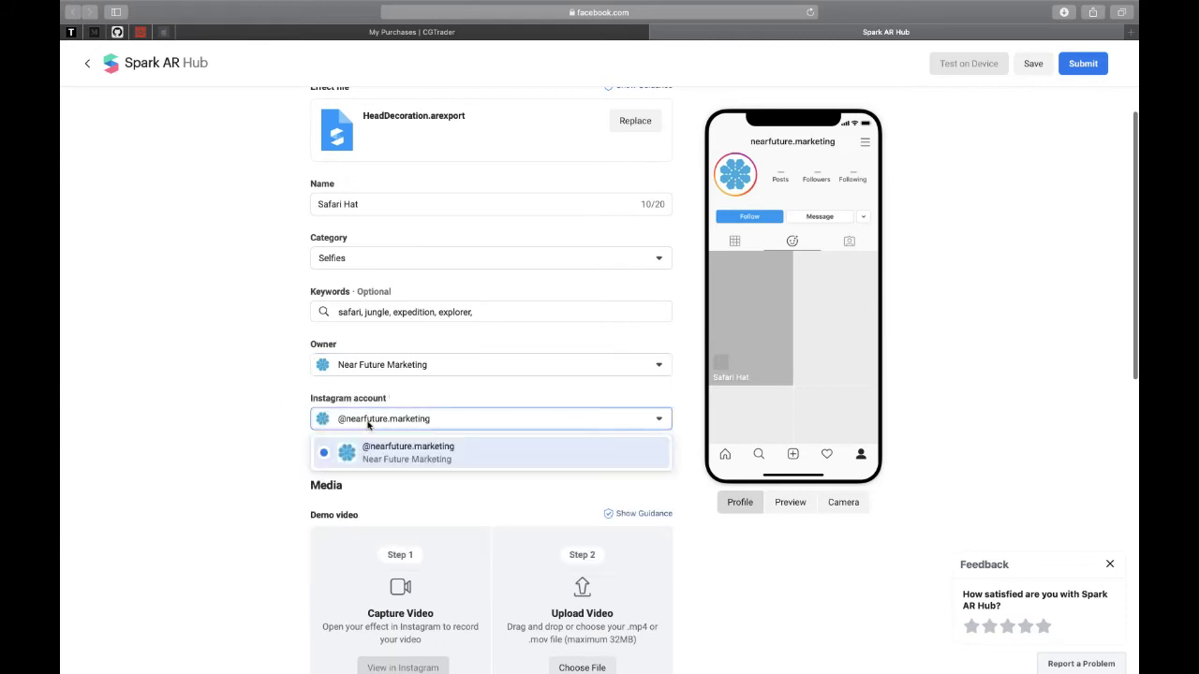
{"action": "left_click", "coordinate": [303, 411]}
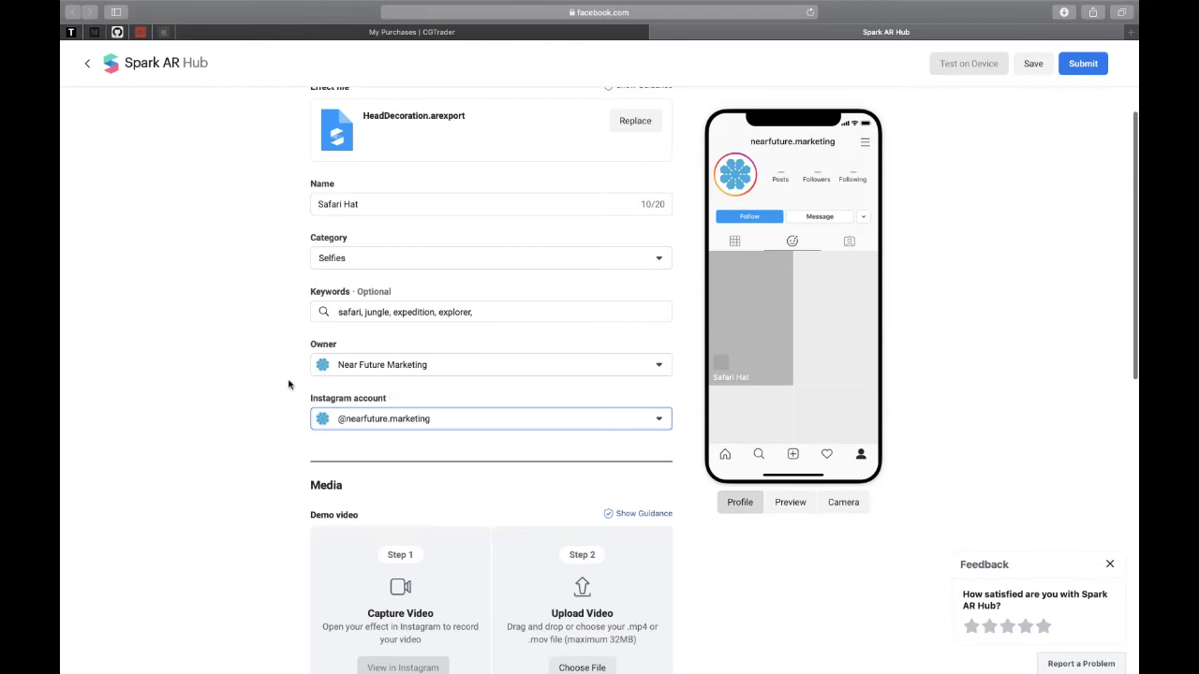
{"action": "scroll", "coordinate": [289, 384], "scroll_direction": "down", "scroll_amount": 5}
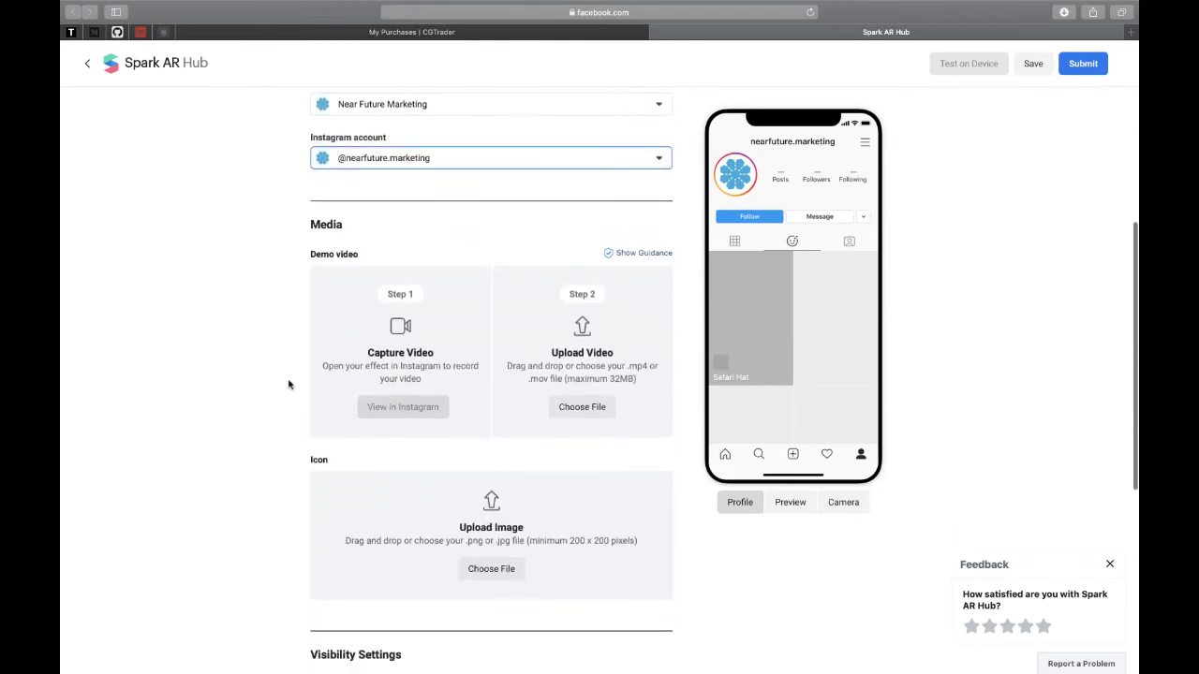
{"action": "scroll", "coordinate": [289, 385], "scroll_direction": "down", "scroll_amount": 1}
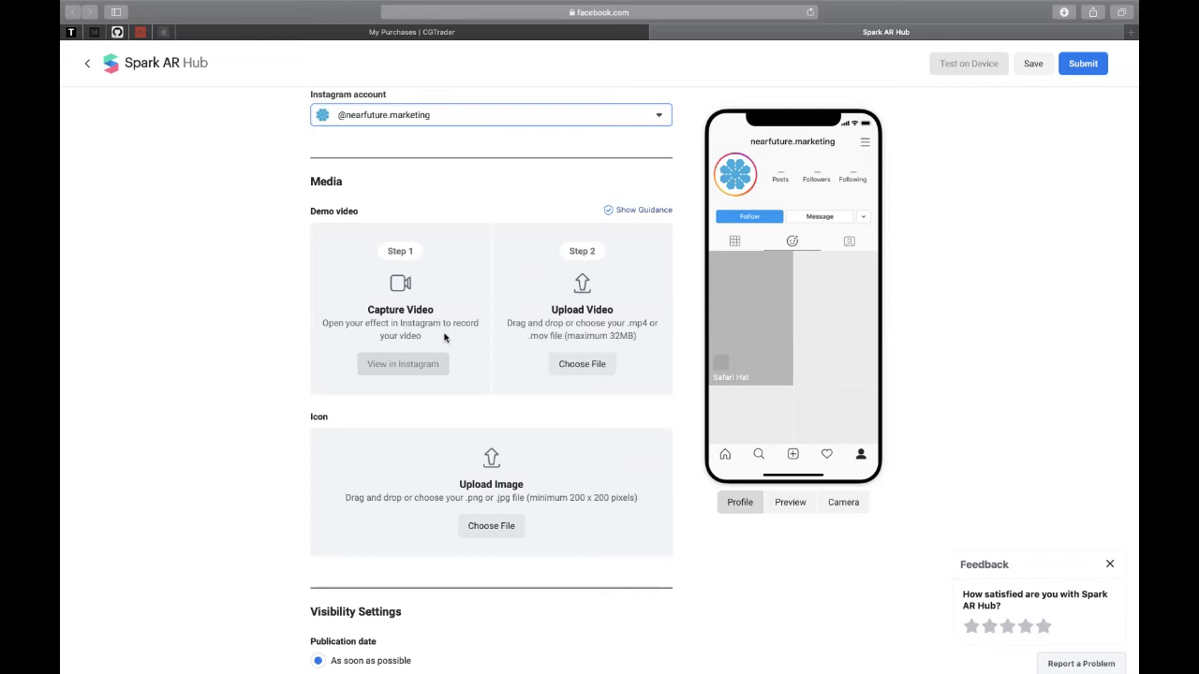
{"action": "key", "text": "ctrl+Left"}
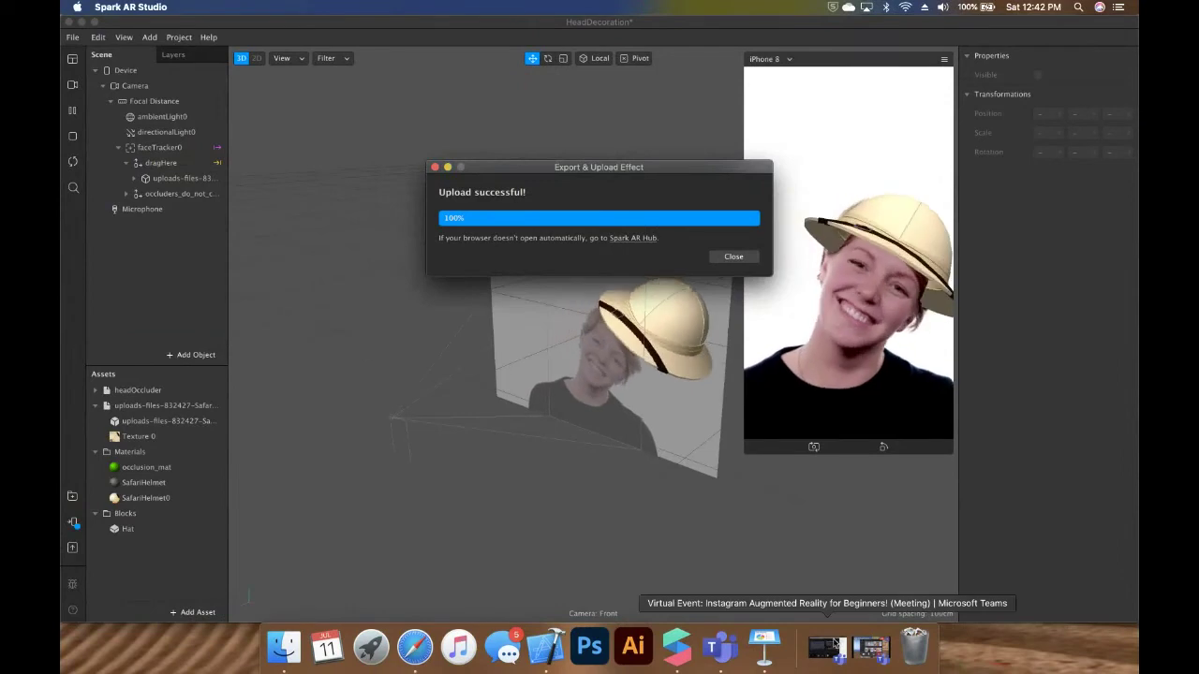
- Mirror the iPhone's screen in a new QuickTime movie recording, then go back to Safari
{"action": "key", "text": "super+space"}
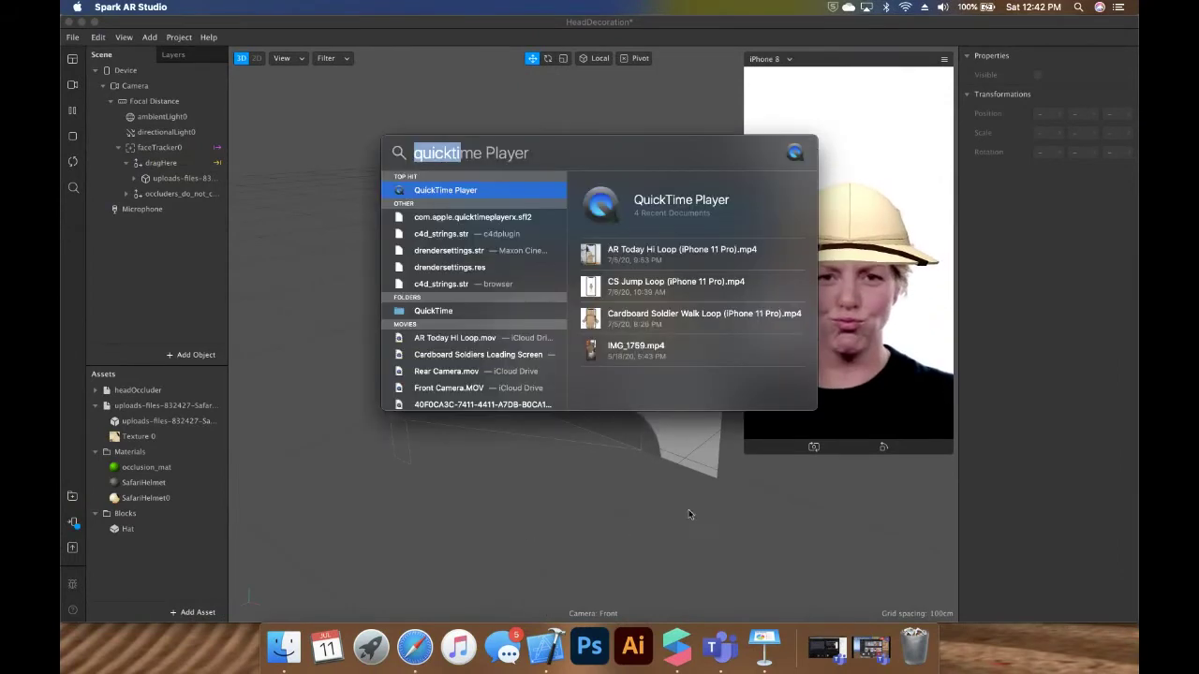
{"action": "type", "text": "quicktim"}
{"action": "left_click", "coordinate": [482, 191]}
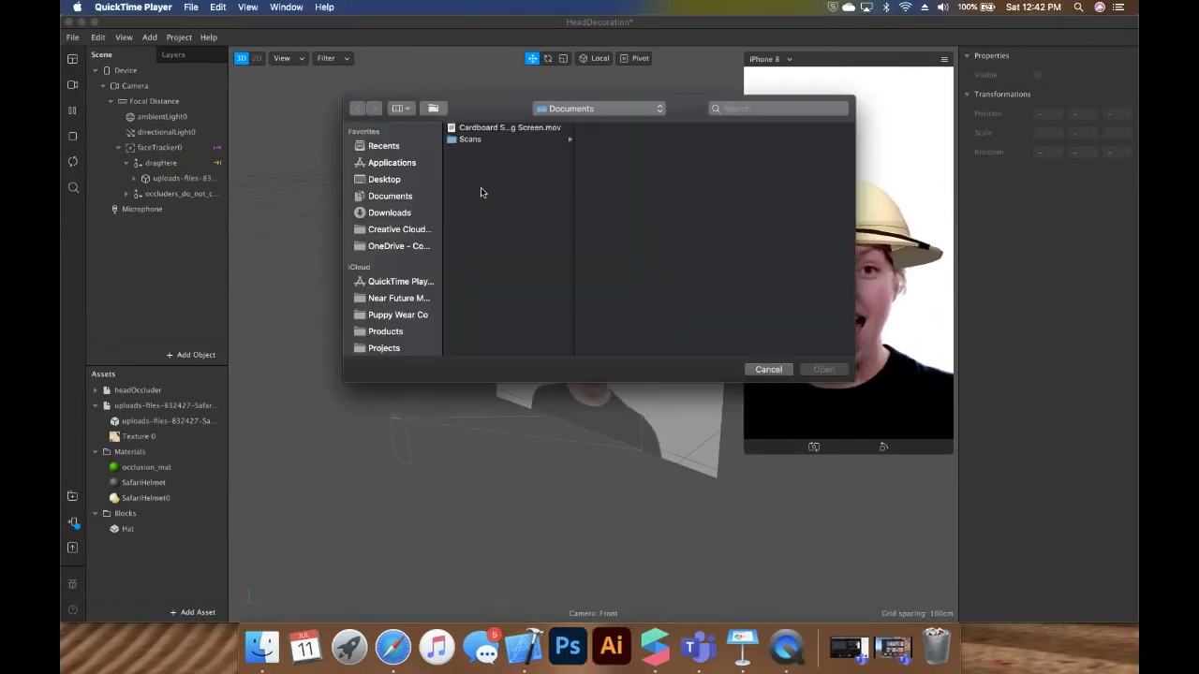
{"action": "left_click", "coordinate": [190, 8]}
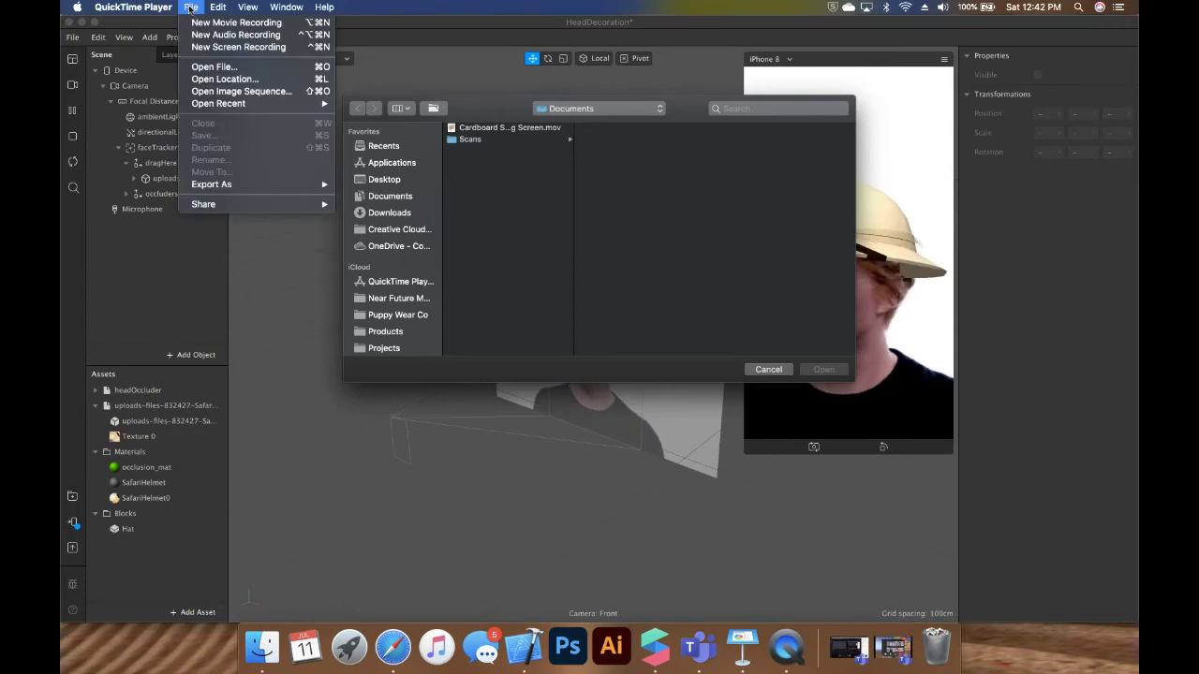
{"action": "left_click", "coordinate": [236, 22]}
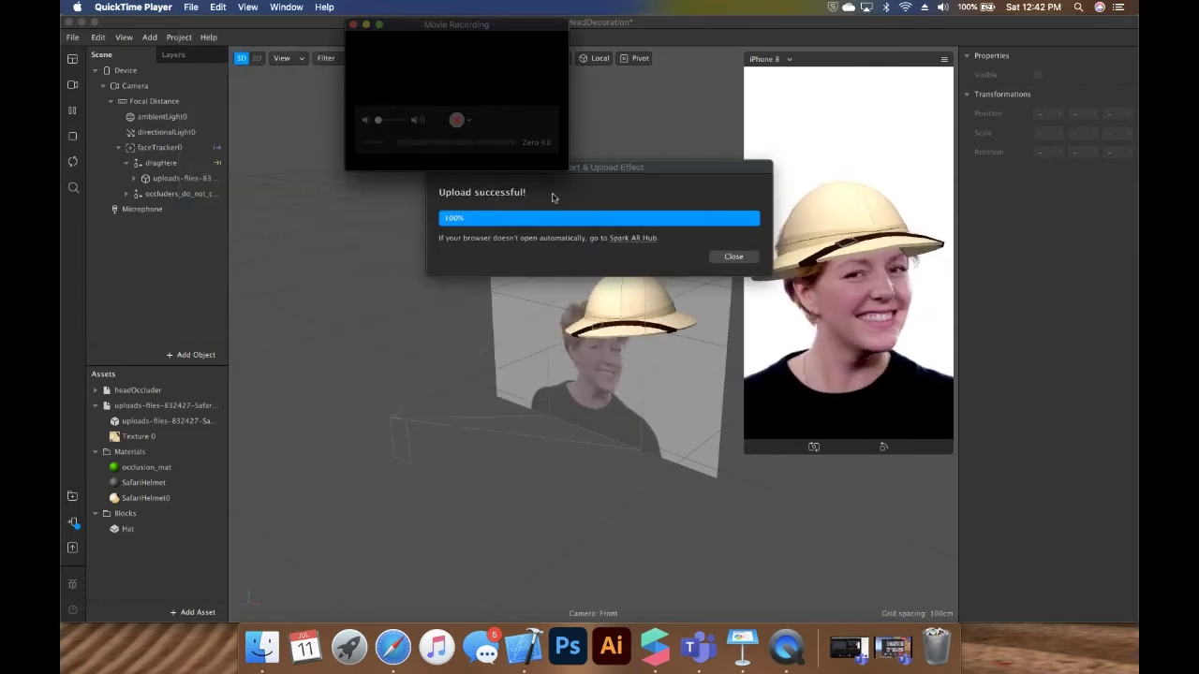
{"action": "left_click", "coordinate": [469, 121]}
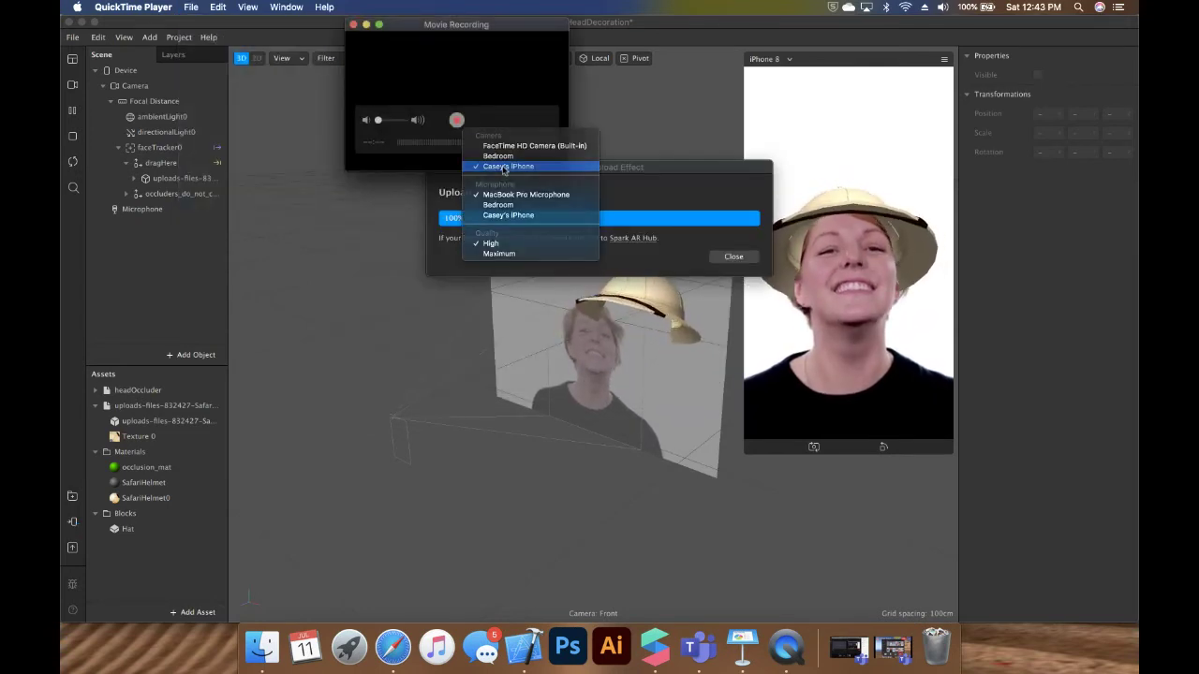
{"action": "left_click", "coordinate": [497, 157]}
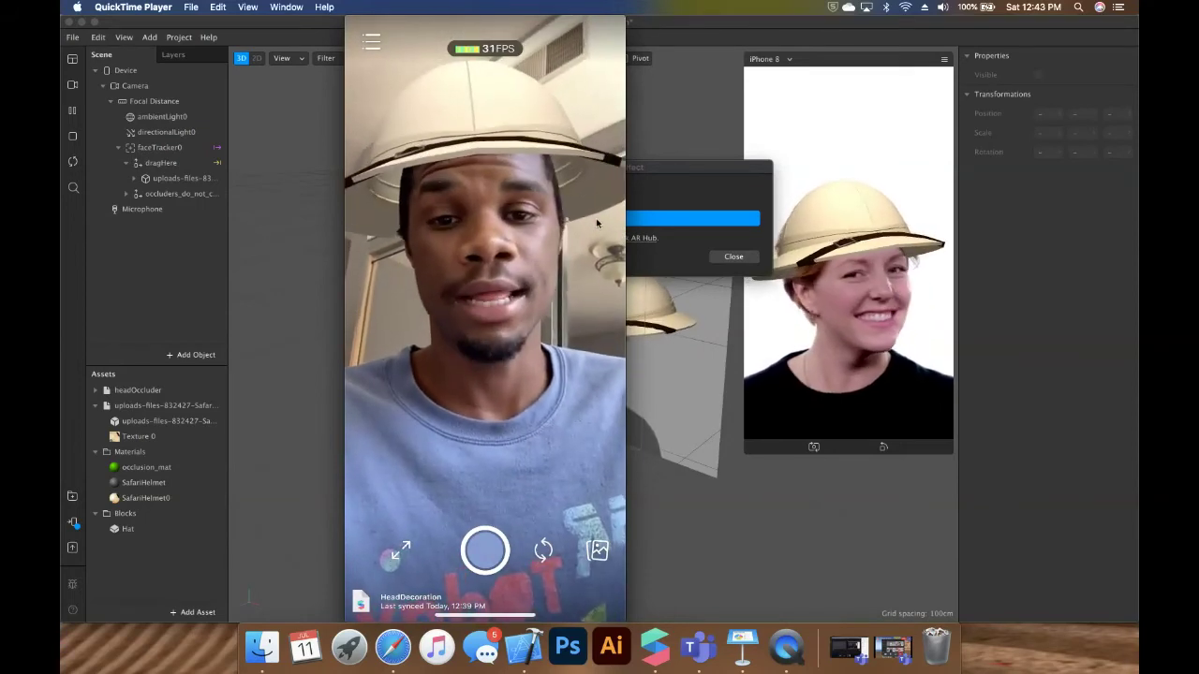
{"action": "left_click", "coordinate": [394, 647]}
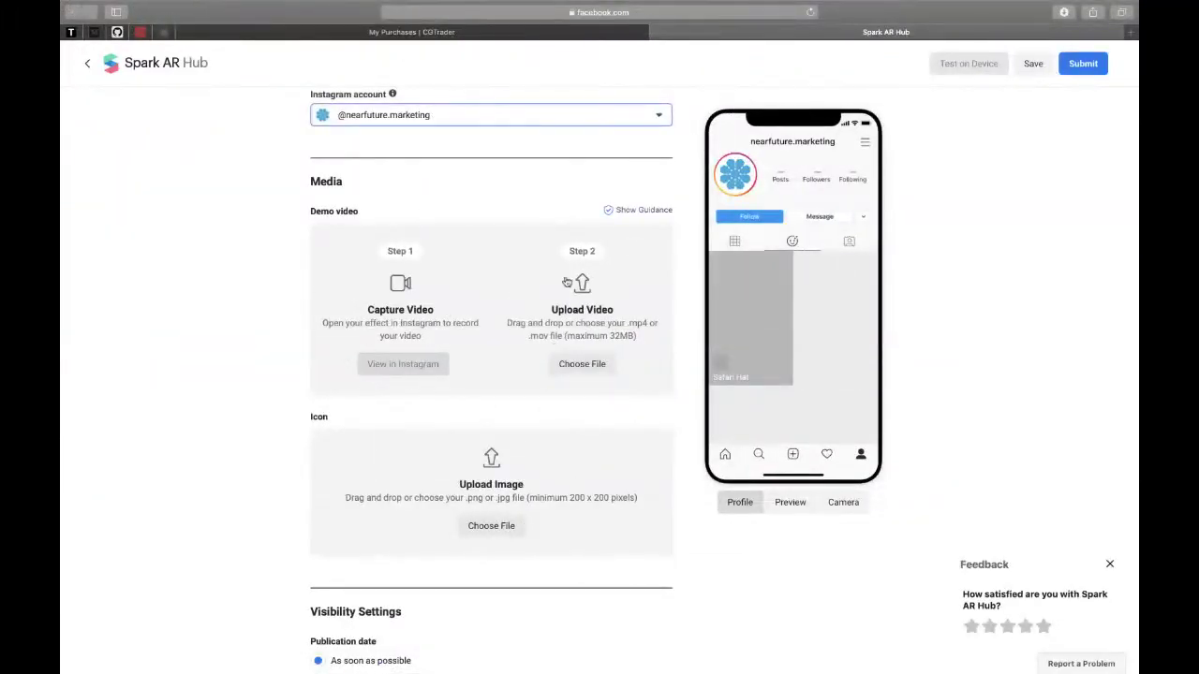
- Scroll through the Safari Hat publish form, clicking into the reviewer instructions box
{"action": "scroll", "coordinate": [488, 458], "scroll_direction": "down", "scroll_amount": 2}
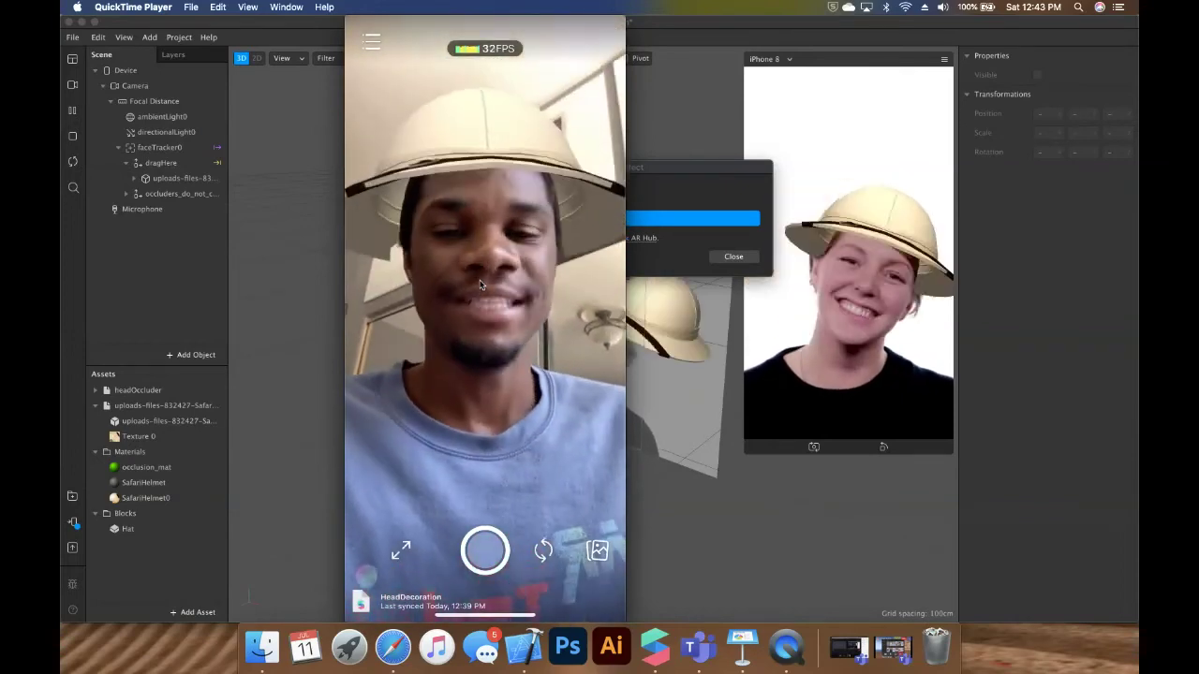
{"action": "mouse_move", "coordinate": [456, 378]}
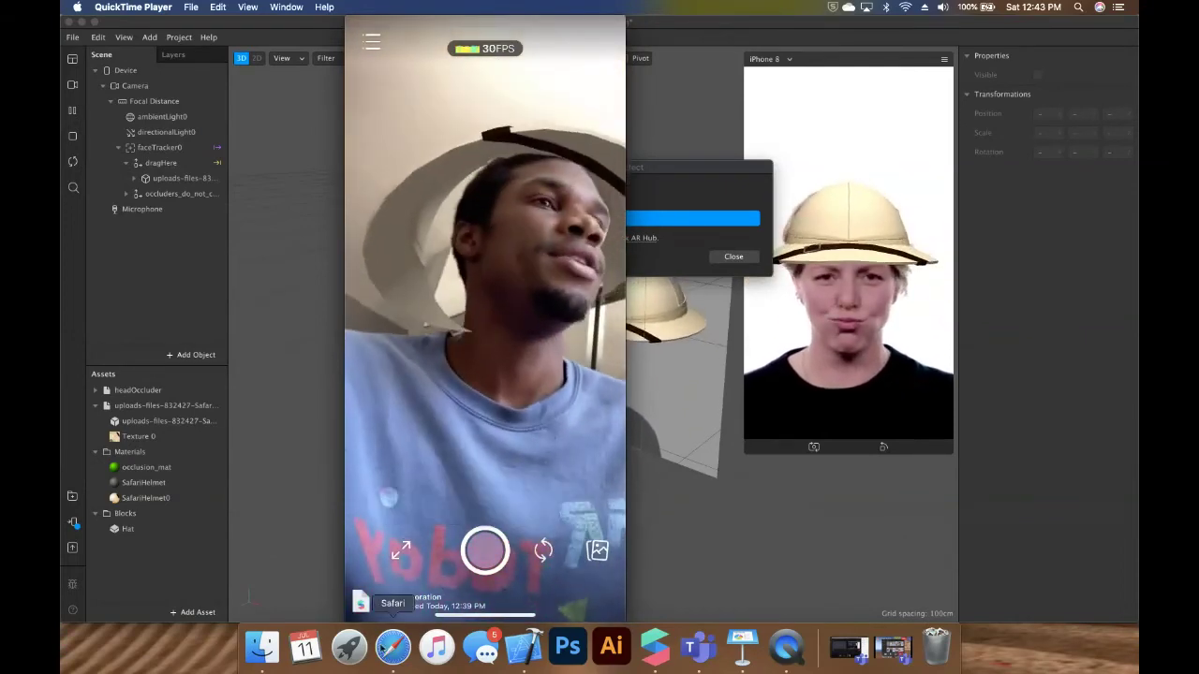
{"action": "key", "text": "ctrl+Right"}
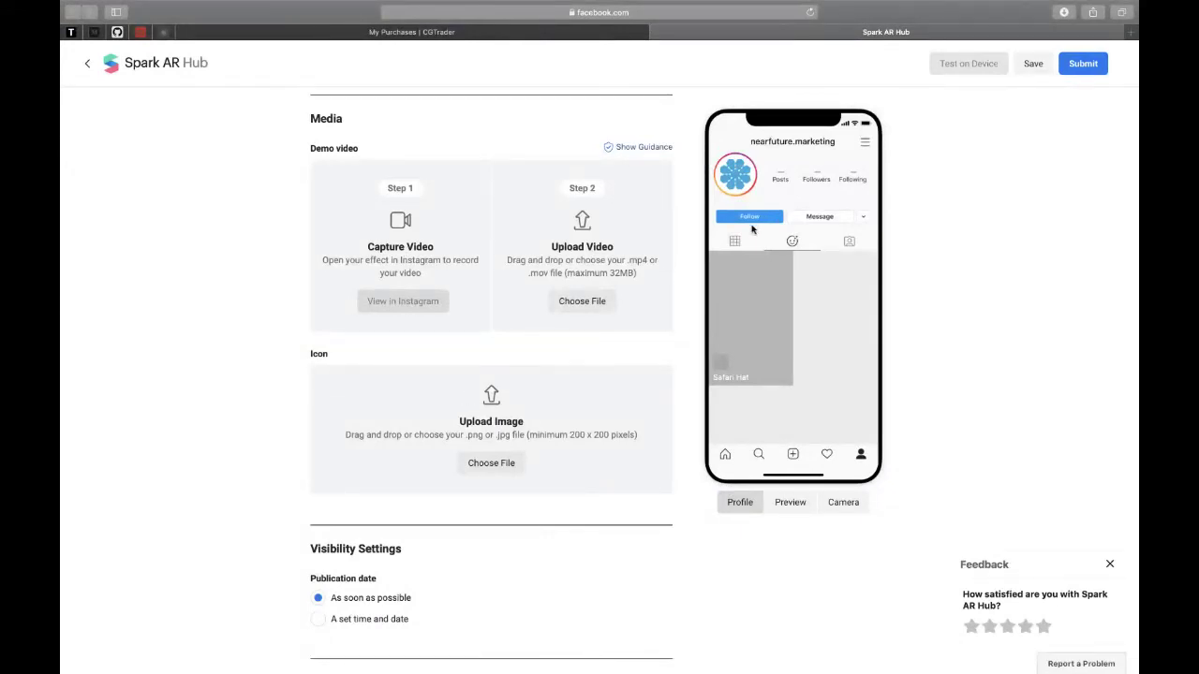
{"action": "scroll", "coordinate": [751, 228], "scroll_direction": "down", "scroll_amount": 6}
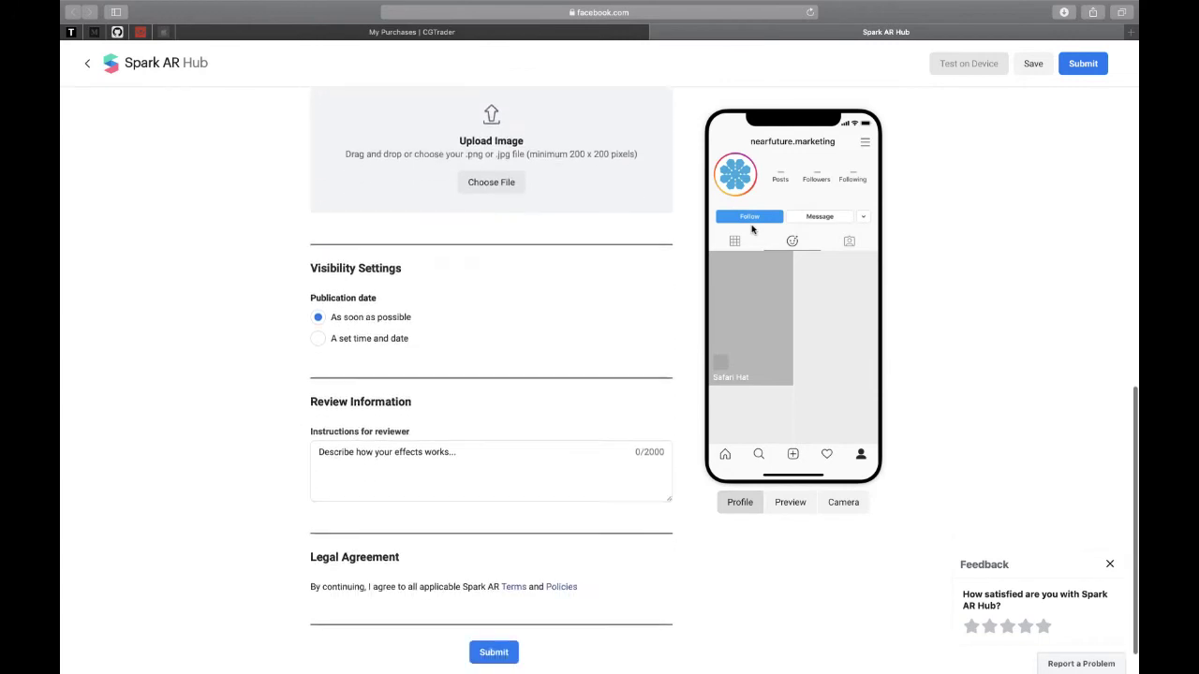
{"action": "scroll", "coordinate": [402, 258], "scroll_direction": "down", "scroll_amount": 1}
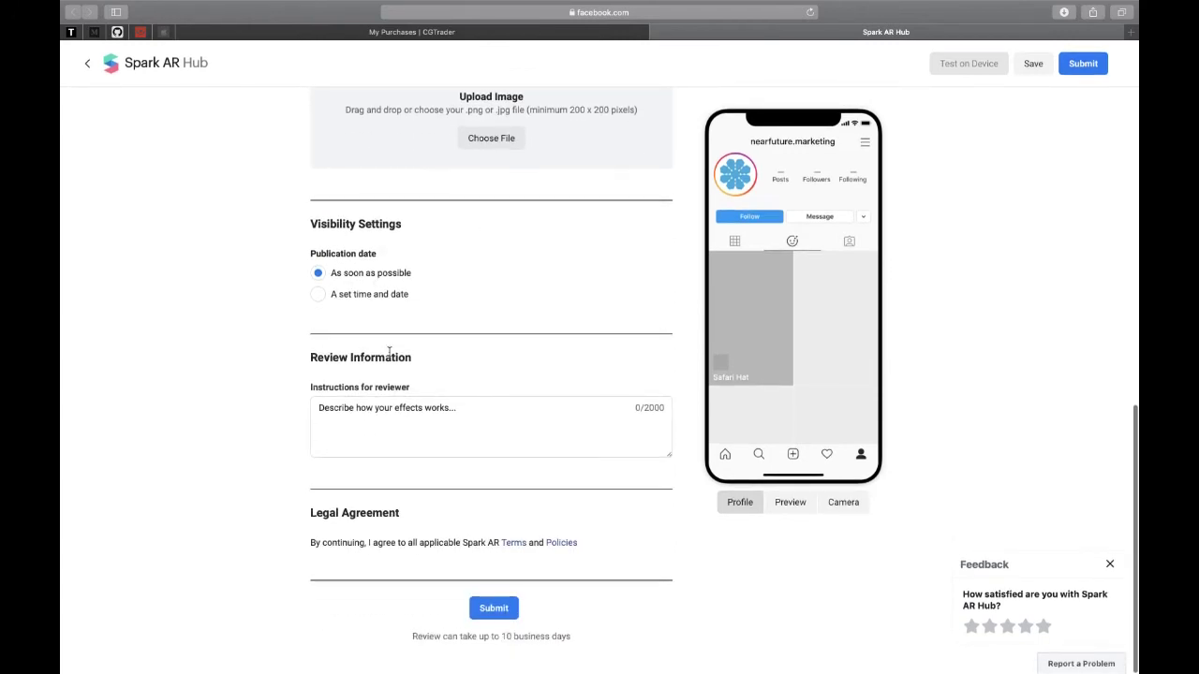
{"action": "left_click", "coordinate": [401, 409]}
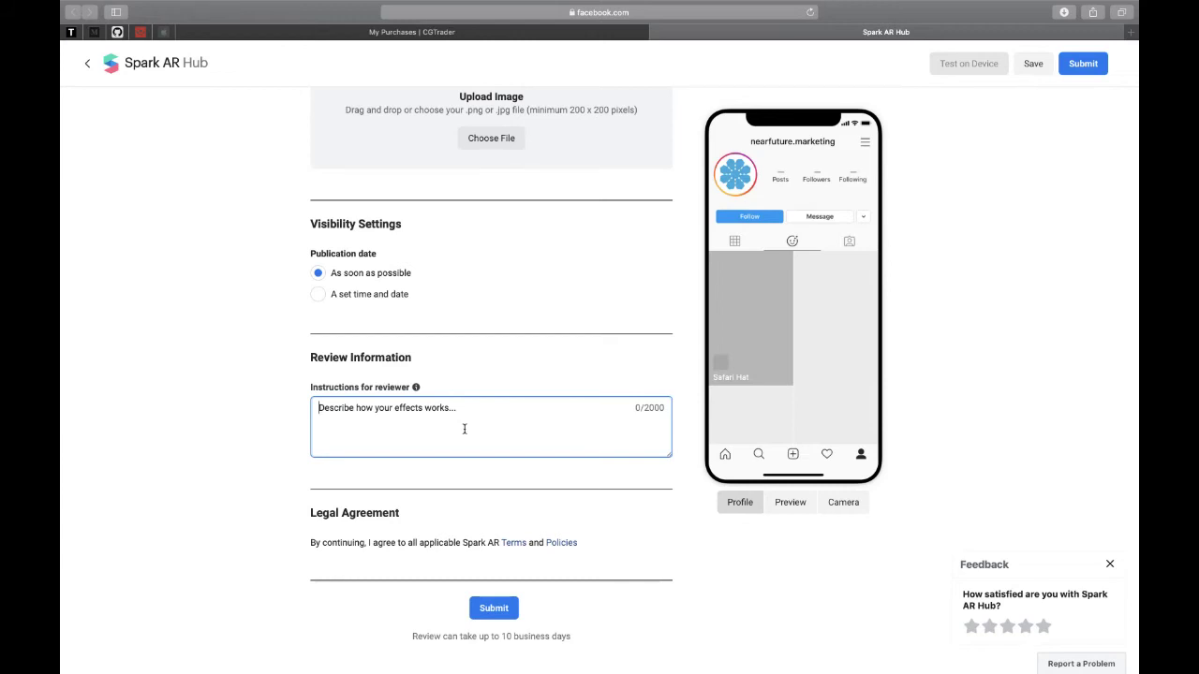
{"action": "scroll", "coordinate": [464, 429], "scroll_direction": "down", "scroll_amount": 2}
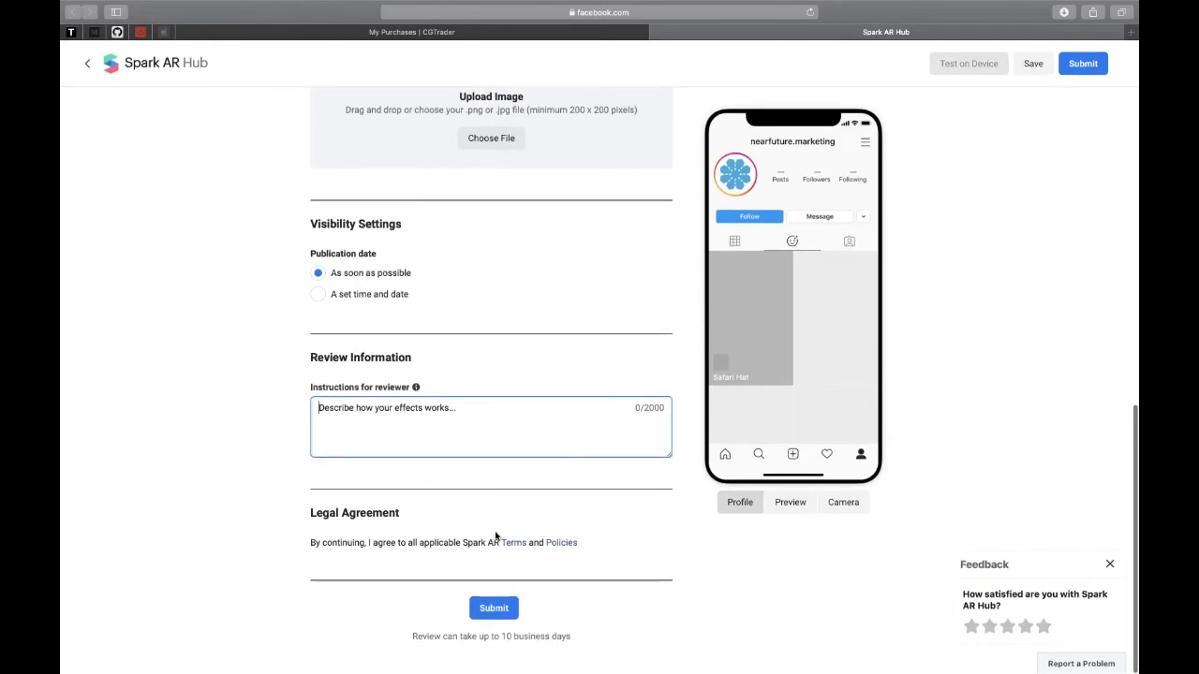
{"action": "scroll", "coordinate": [524, 168], "scroll_direction": "up", "scroll_amount": 10}
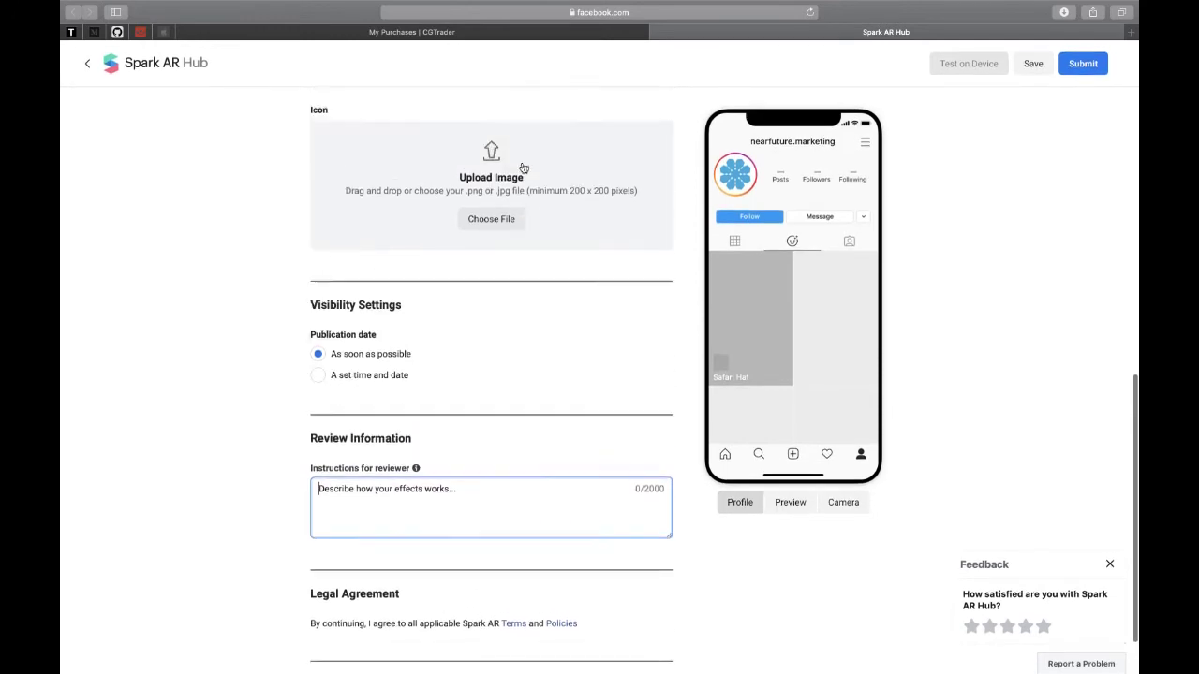
{"action": "scroll", "coordinate": [524, 168], "scroll_direction": "up", "scroll_amount": 1}
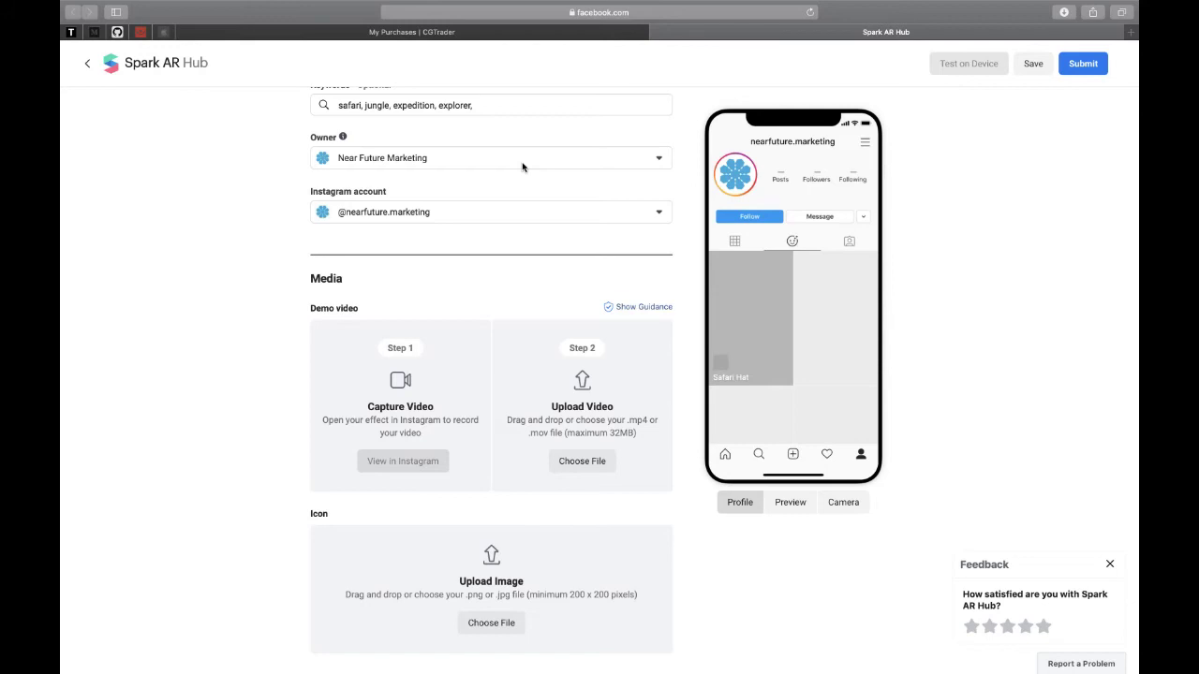
{"action": "scroll", "coordinate": [523, 167], "scroll_direction": "up", "scroll_amount": 5}
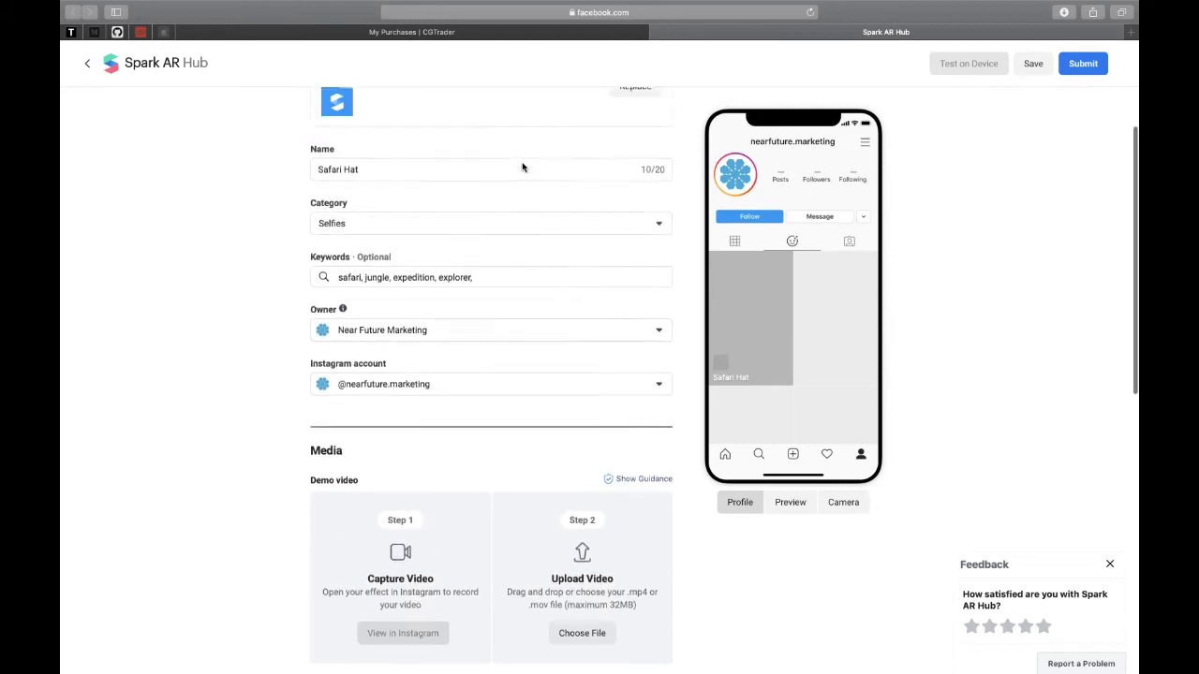
{"action": "scroll", "coordinate": [522, 166], "scroll_direction": "up", "scroll_amount": 2}
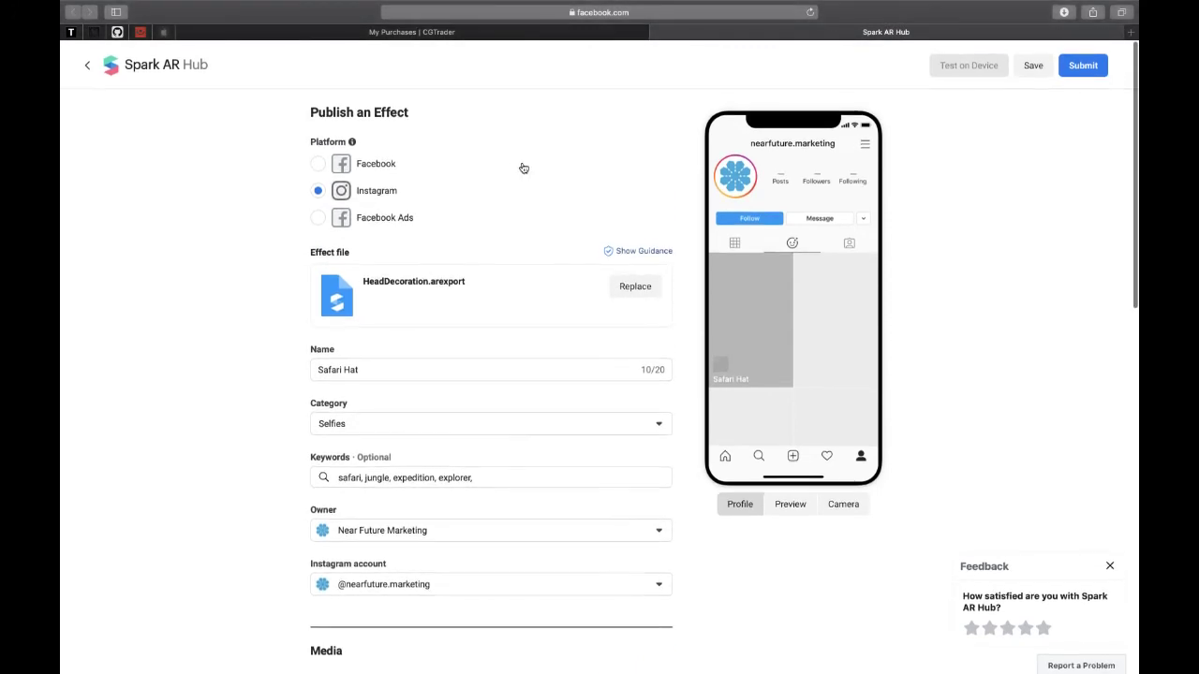
{"action": "scroll", "coordinate": [523, 167], "scroll_direction": "down", "scroll_amount": 2}
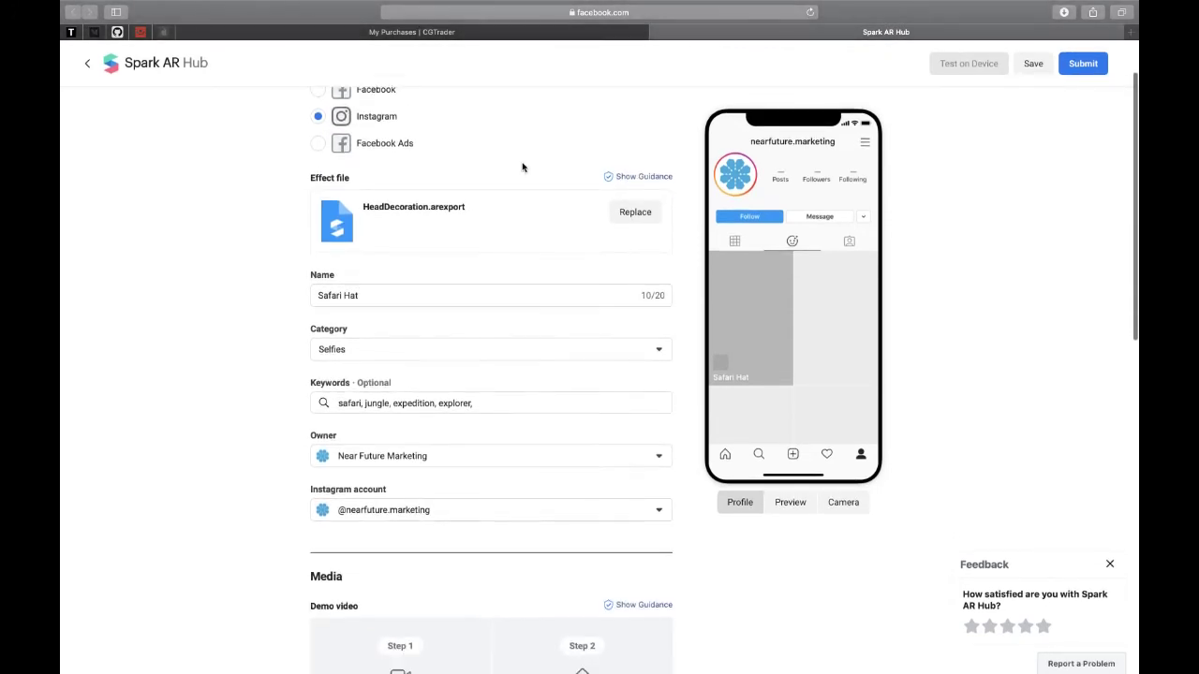
{"action": "scroll", "coordinate": [522, 167], "scroll_direction": "up", "scroll_amount": 1}
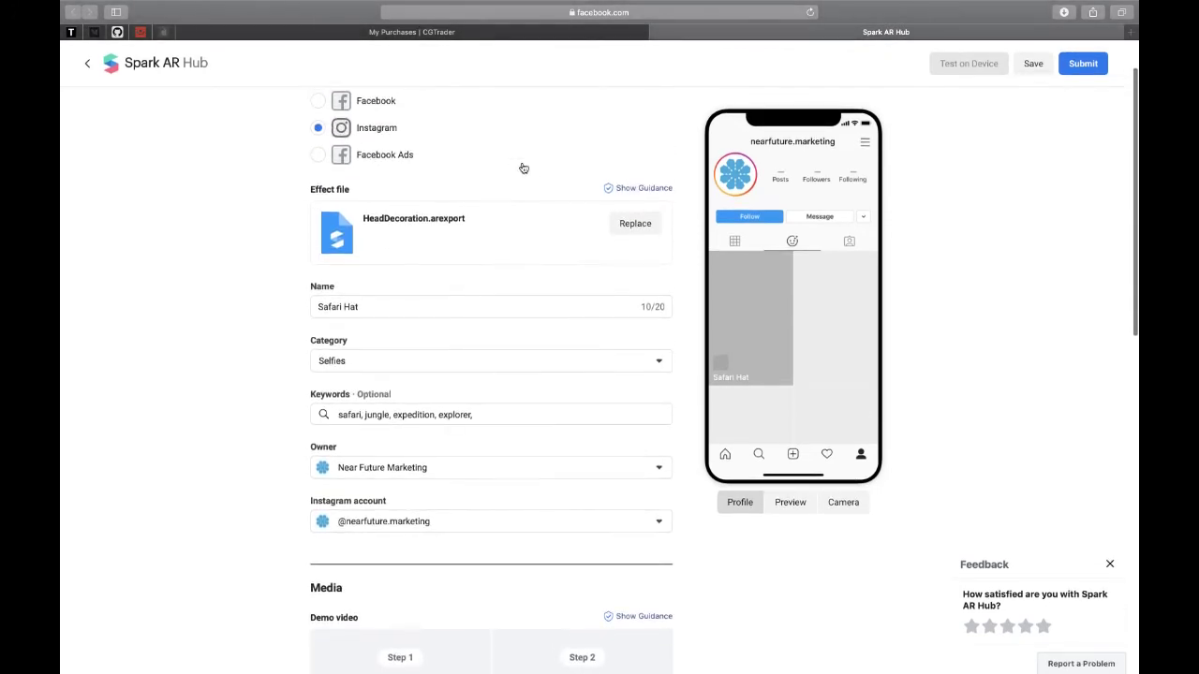
- View the CGTrader purchases tab, then bring the Spark AR Studio window back to the front
{"action": "left_click", "coordinate": [460, 33]}
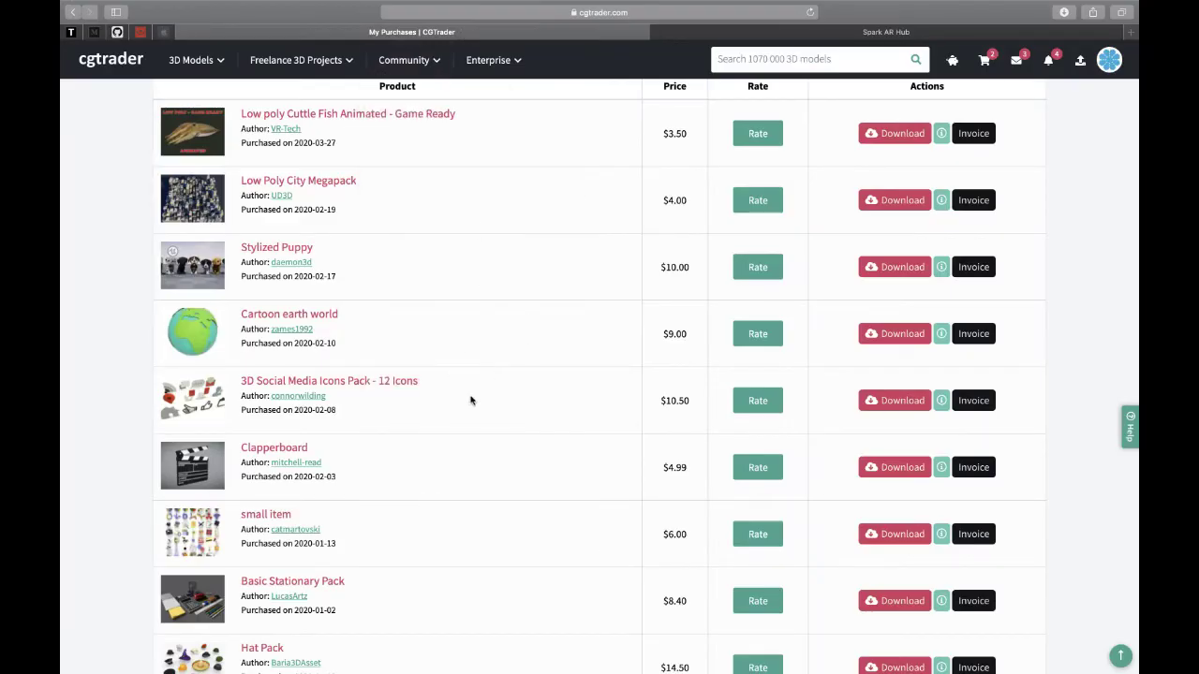
{"action": "scroll", "coordinate": [471, 400], "scroll_direction": "up", "scroll_amount": 5}
{"action": "key", "text": "ctrl+Up"}
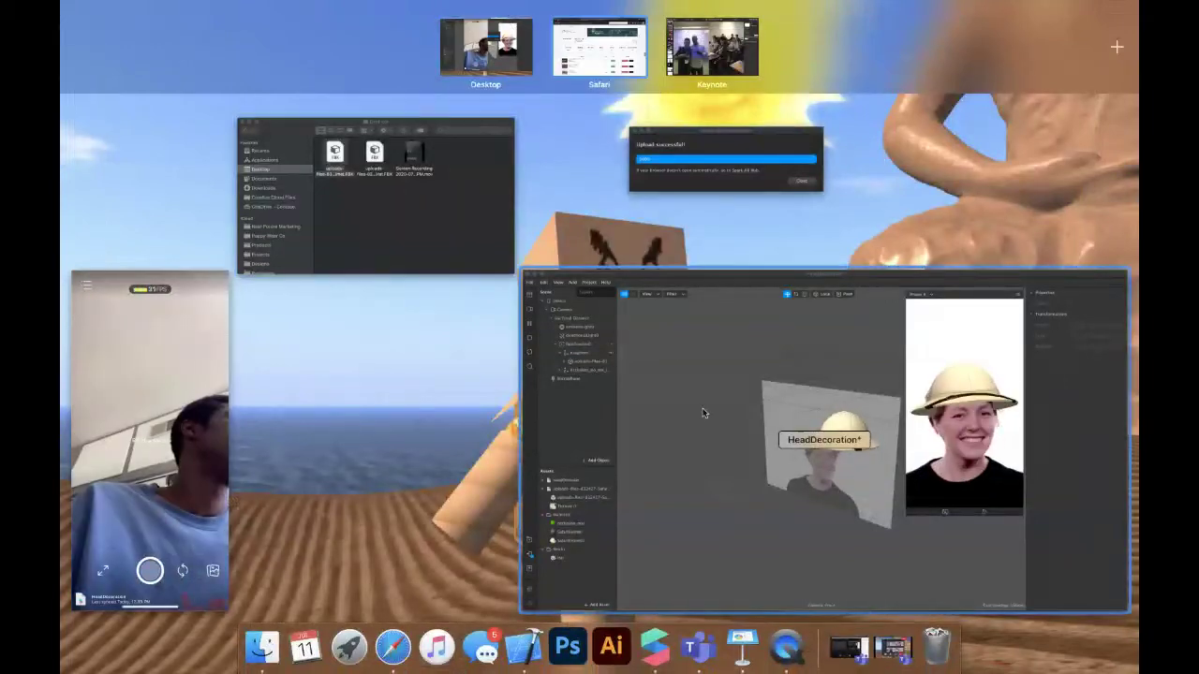
{"action": "left_click", "coordinate": [705, 413]}
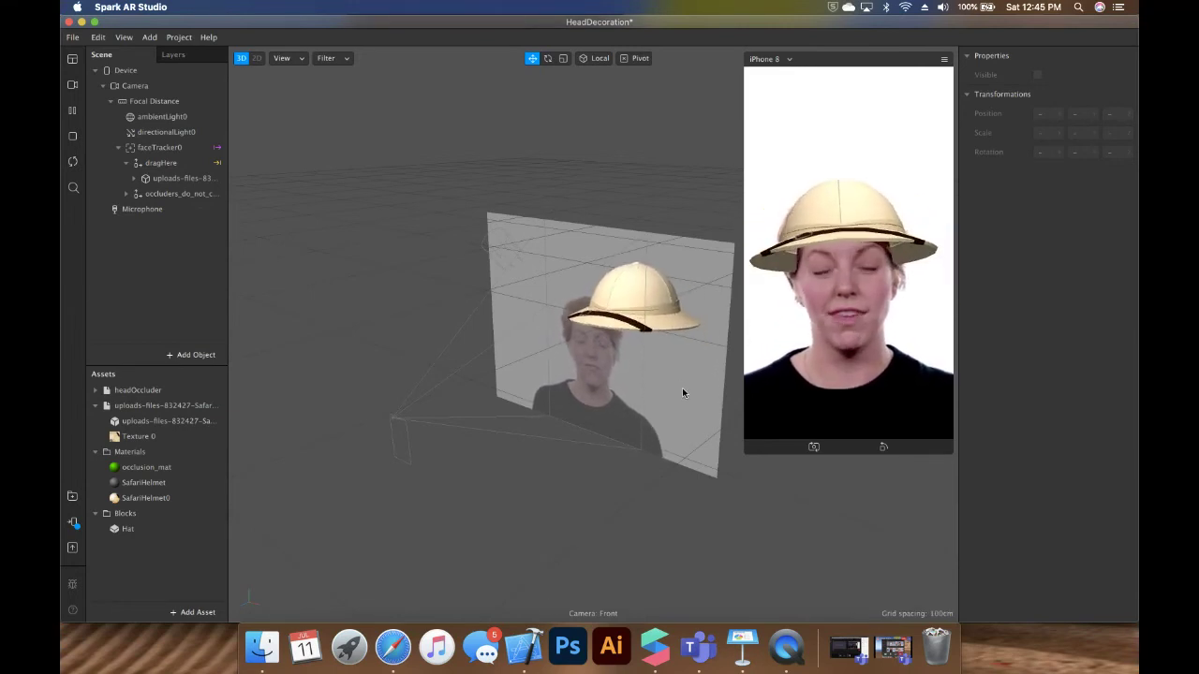
- Create a new project from the Background template
{"action": "left_click", "coordinate": [72, 37]}
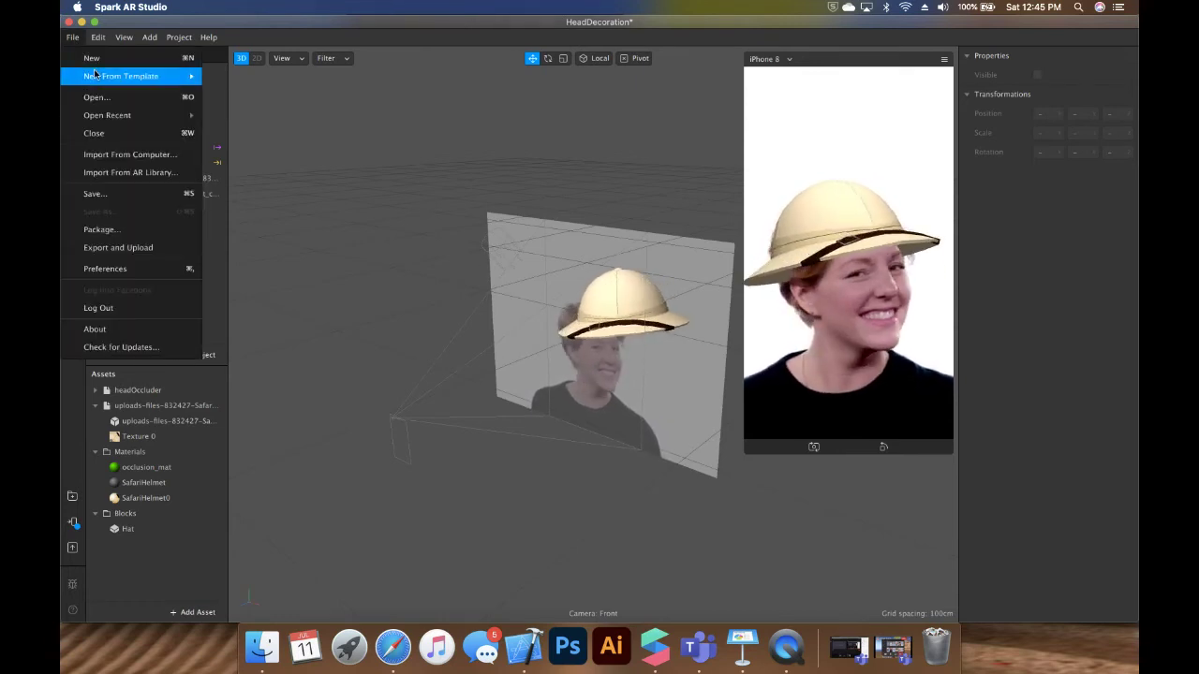
{"action": "mouse_move", "coordinate": [100, 75]}
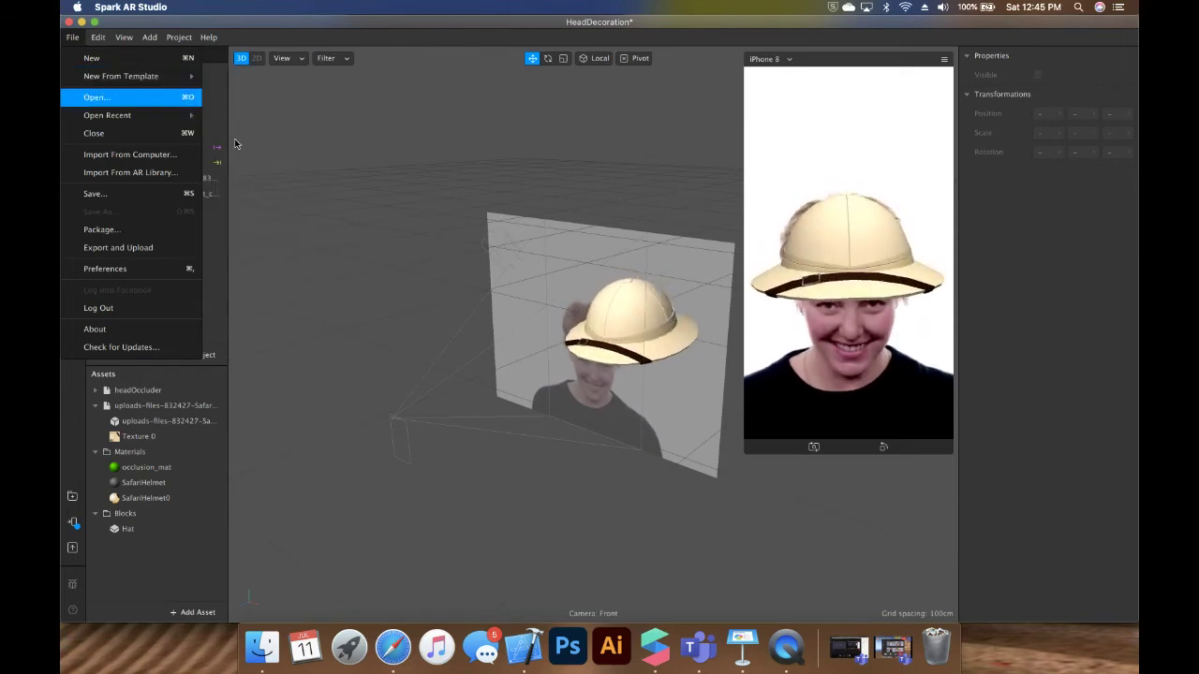
{"action": "mouse_move", "coordinate": [183, 76]}
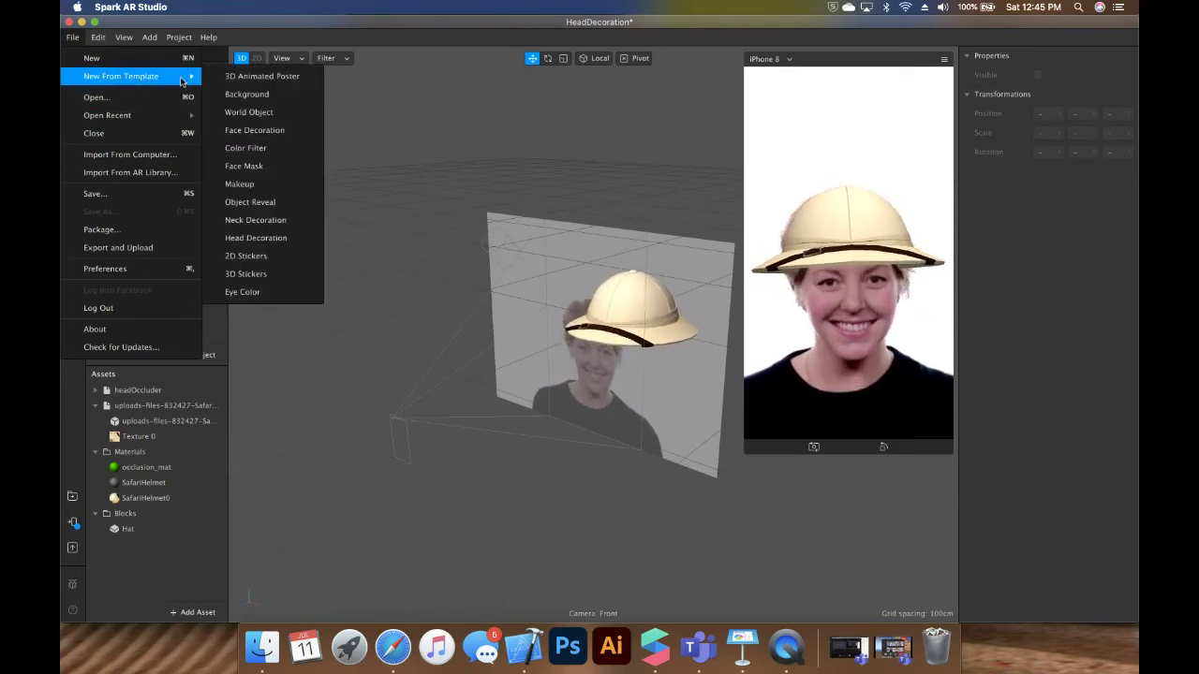
{"action": "left_click", "coordinate": [248, 95]}
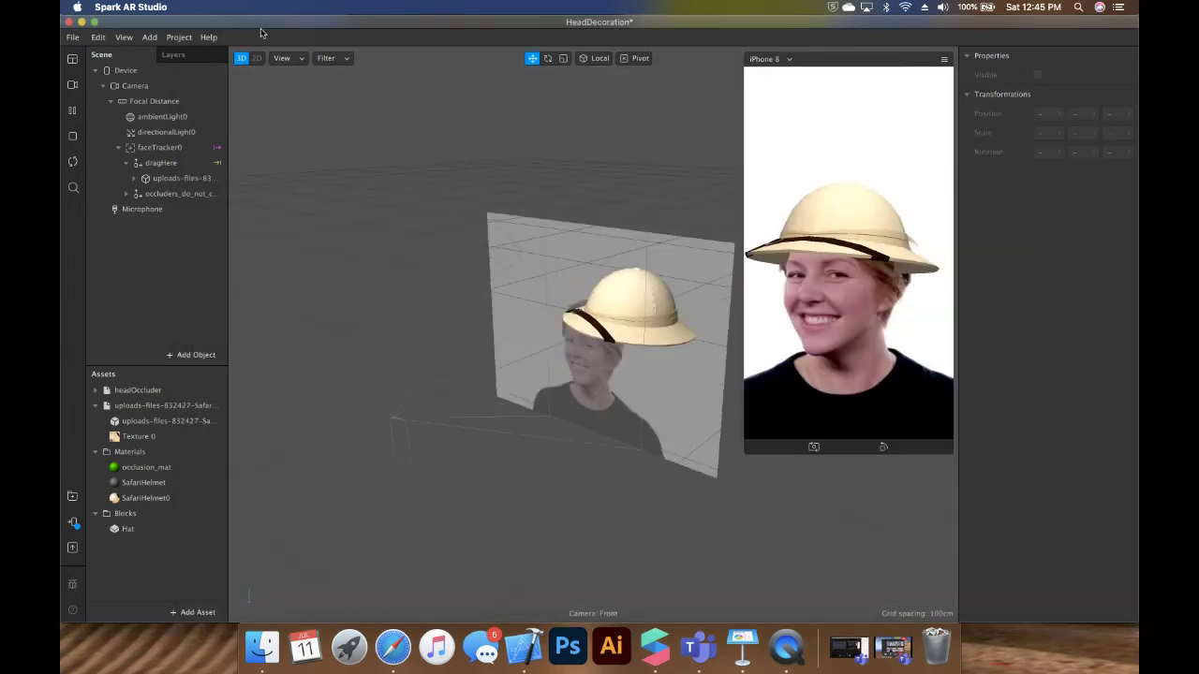
- Close the HeadDecoration project, answering the save-changes prompt
{"action": "left_click", "coordinate": [243, 25]}
{"action": "left_click", "coordinate": [69, 22]}
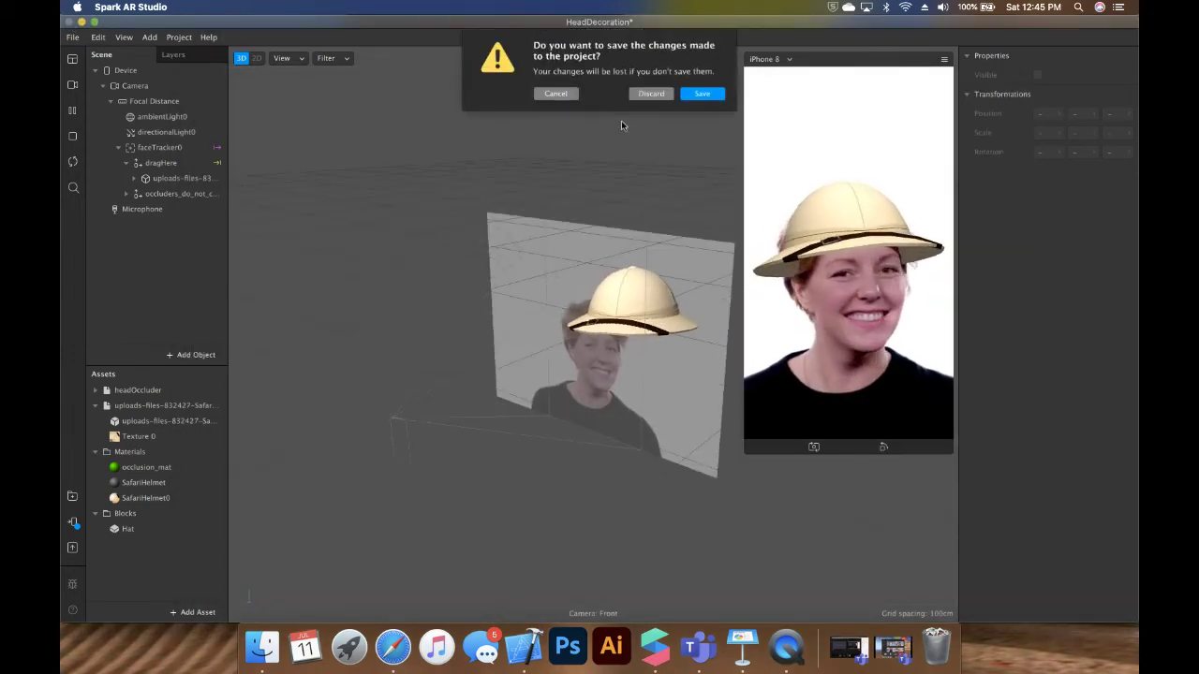
{"action": "left_click", "coordinate": [644, 96]}
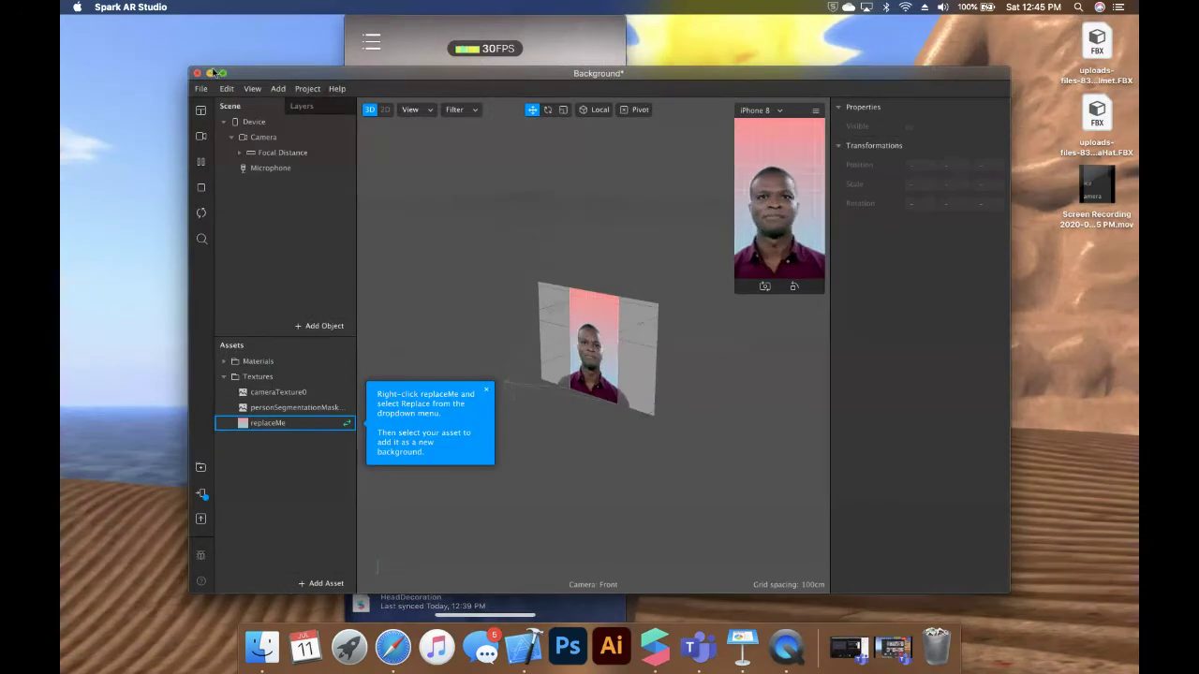
- Bring the QuickTime iPhone mirroring window in front of Spark AR Studio
{"action": "left_click", "coordinate": [373, 33]}
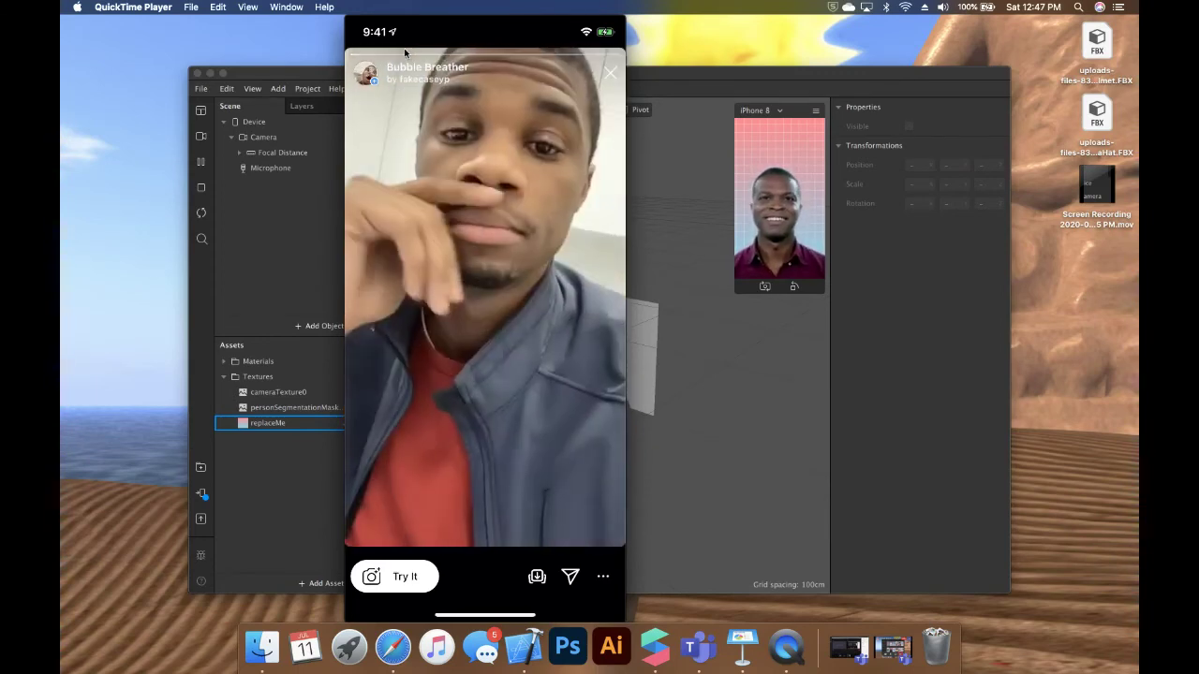
- Make the QuickTime mirrored iPhone window full screen
{"action": "mouse_move", "coordinate": [374, 32]}
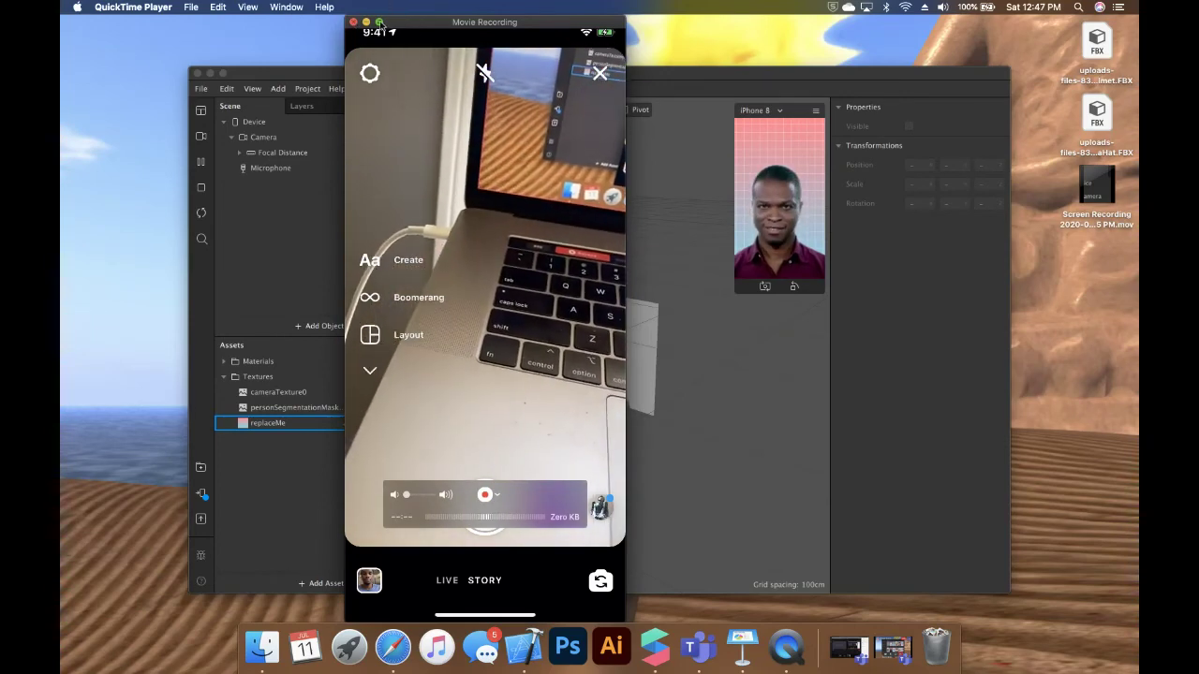
{"action": "left_click", "coordinate": [378, 21]}
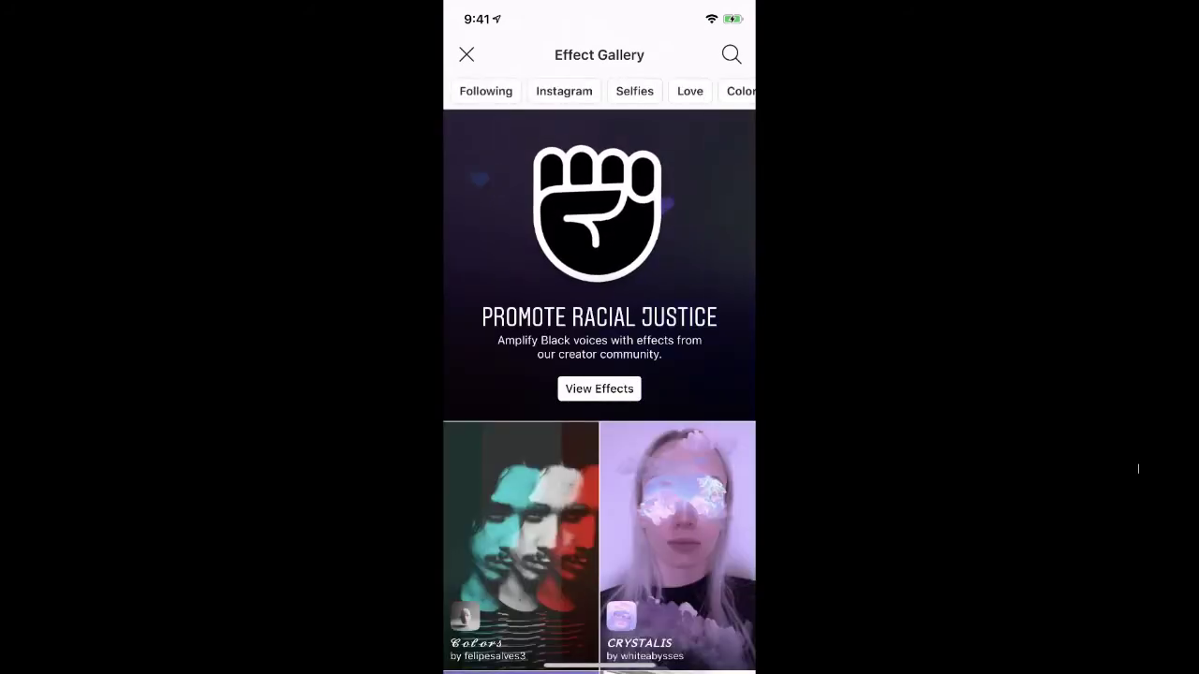
- Search Instagram's Effect Gallery for 'safari', preview the Safari effect, then close the recording window
{"action": "scroll", "coordinate": [600, 446], "scroll_direction": "down", "scroll_amount": 3}
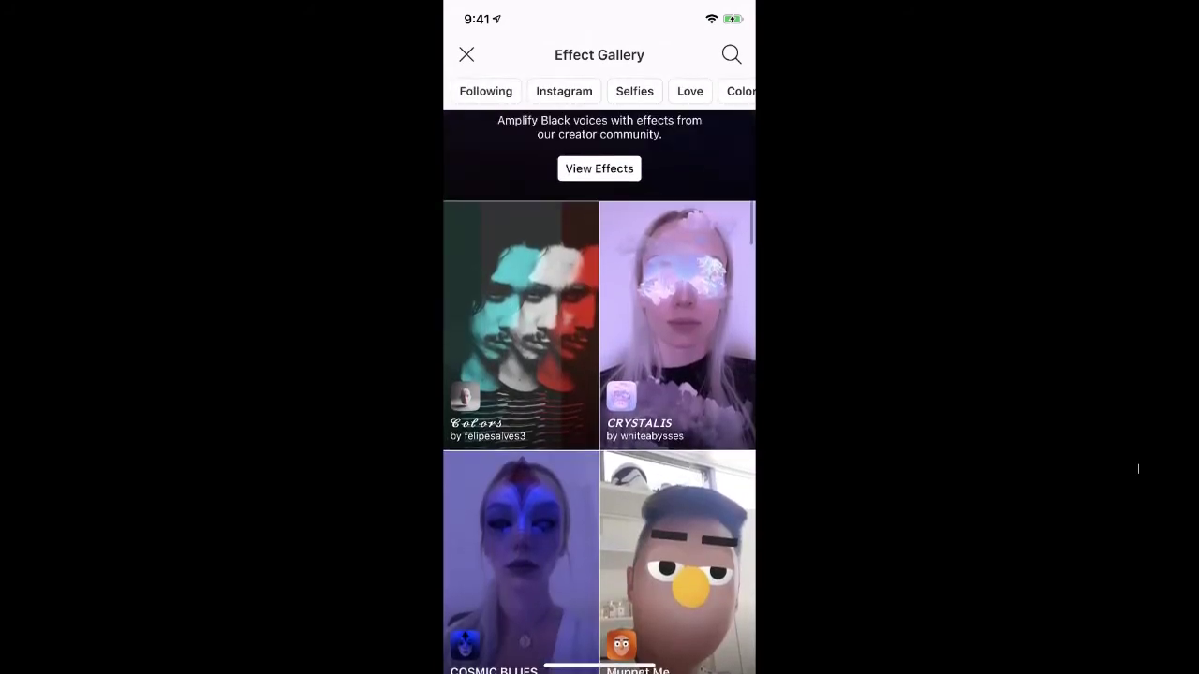
{"action": "scroll", "coordinate": [600, 393], "scroll_direction": "up", "scroll_amount": 3}
{"action": "left_click", "coordinate": [731, 54]}
{"action": "type", "text": "safari"}
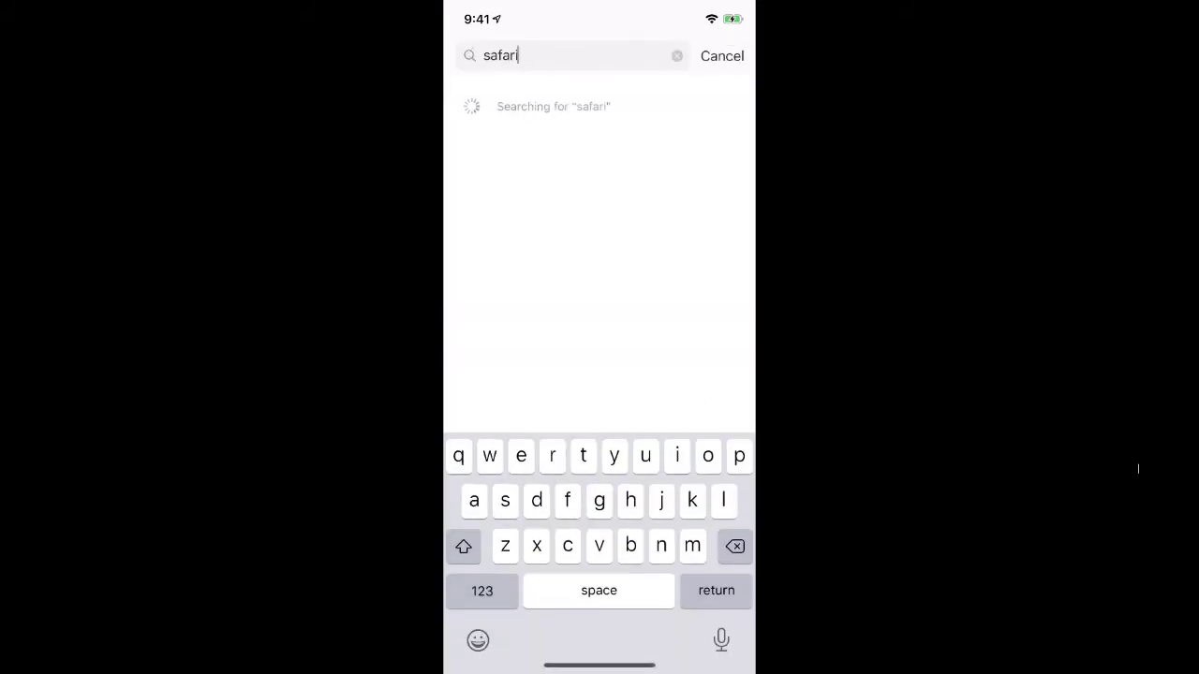
{"action": "key", "text": "Return"}
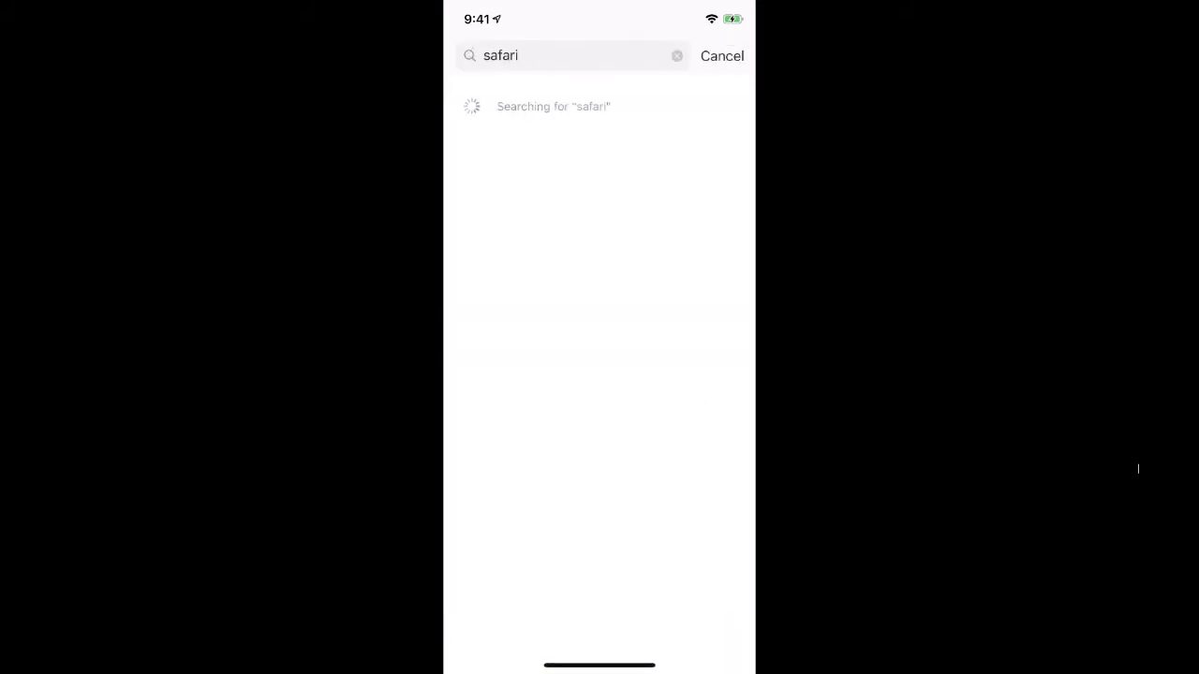
{"action": "left_click", "coordinate": [521, 237]}
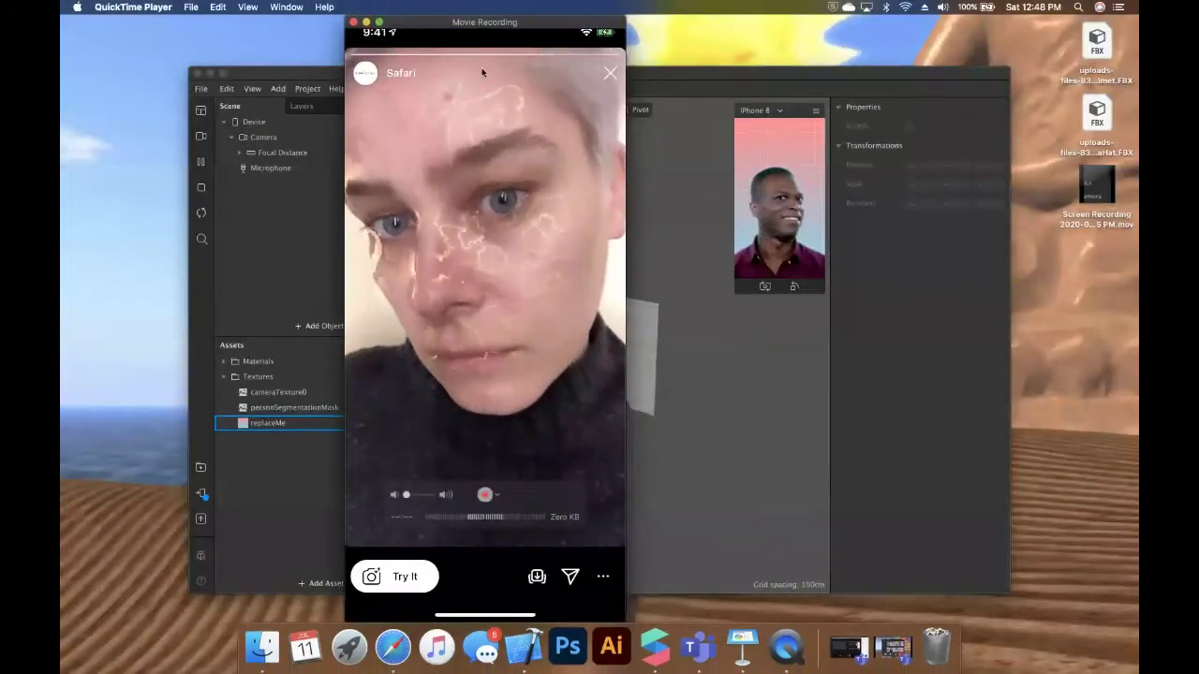
{"action": "left_click", "coordinate": [353, 21]}
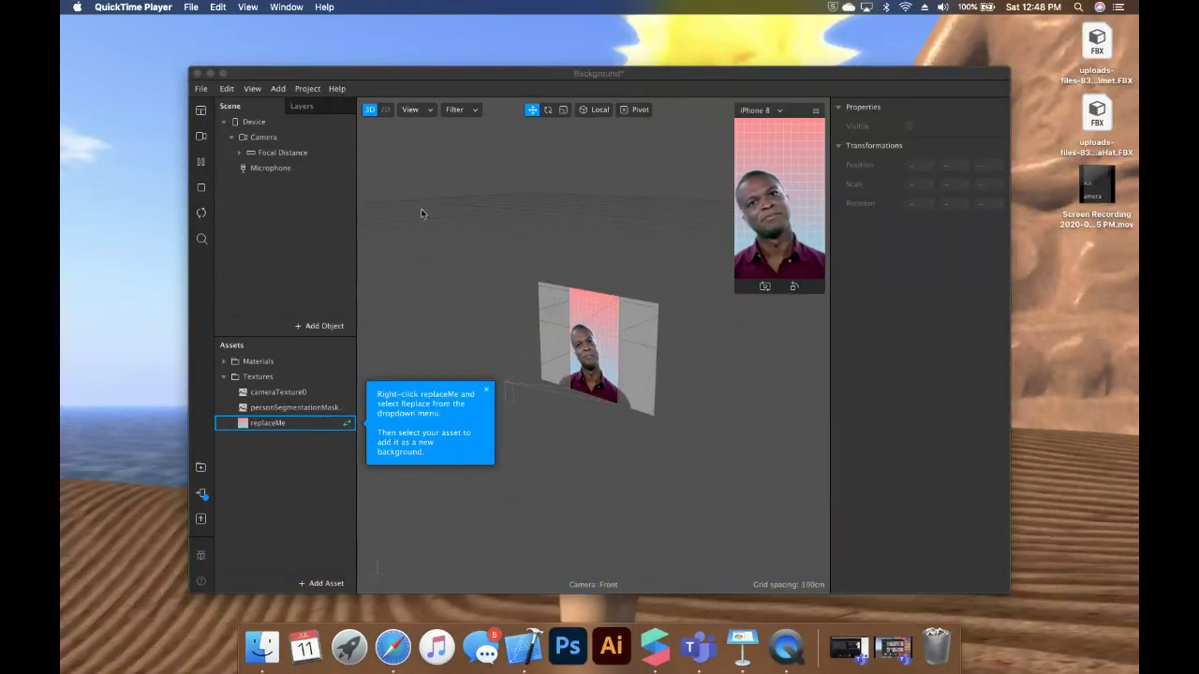
- Check the iPhone 8 device, Camera, Focal Distance and Microphone properties, then select the personSegmentationMask texture
{"action": "left_click", "coordinate": [223, 74]}
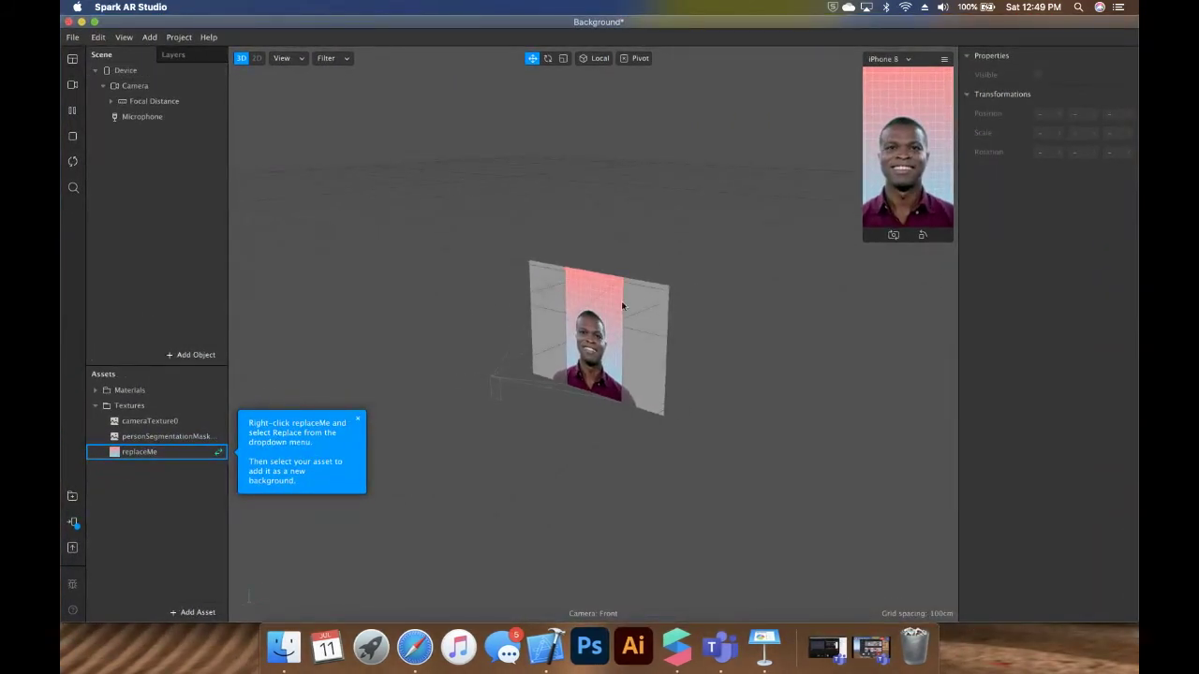
{"action": "left_click", "coordinate": [131, 73]}
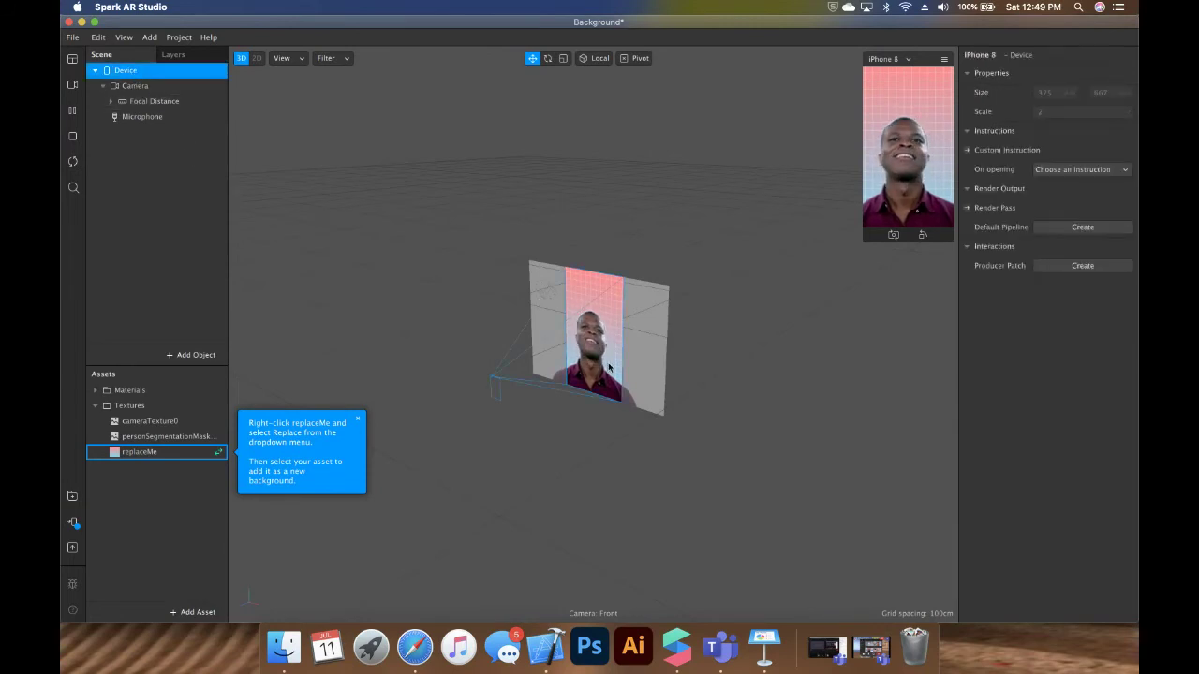
{"action": "scroll", "coordinate": [562, 337], "scroll_direction": "up", "scroll_amount": 5}
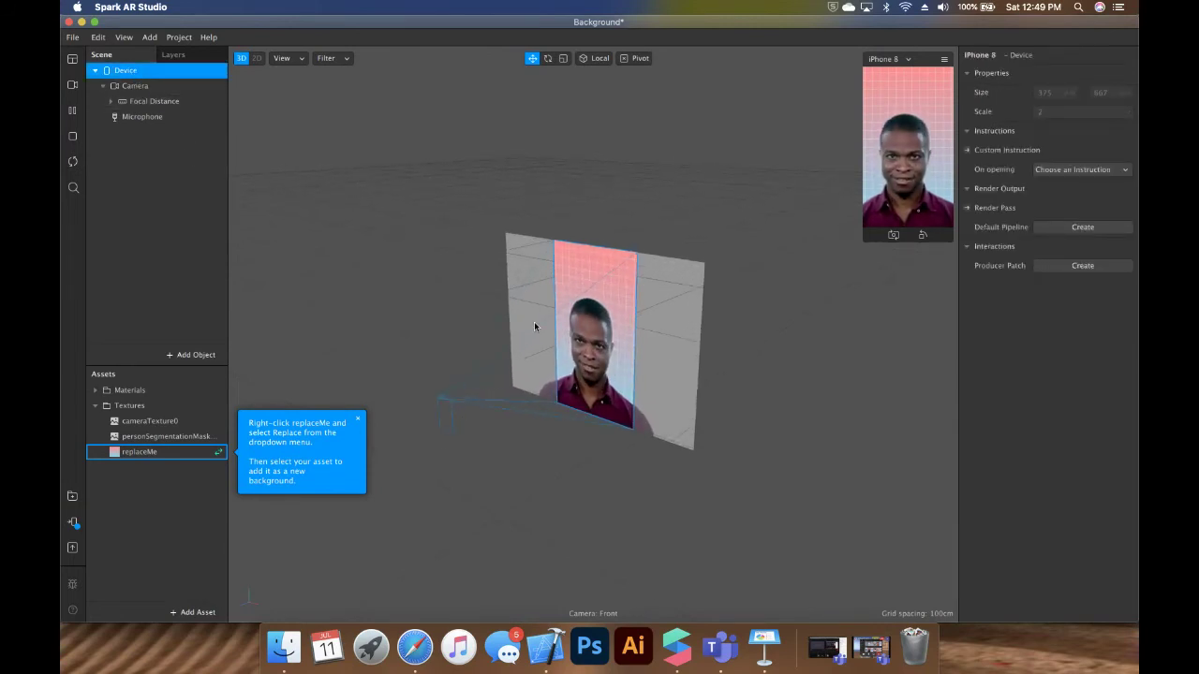
{"action": "left_click", "coordinate": [138, 89]}
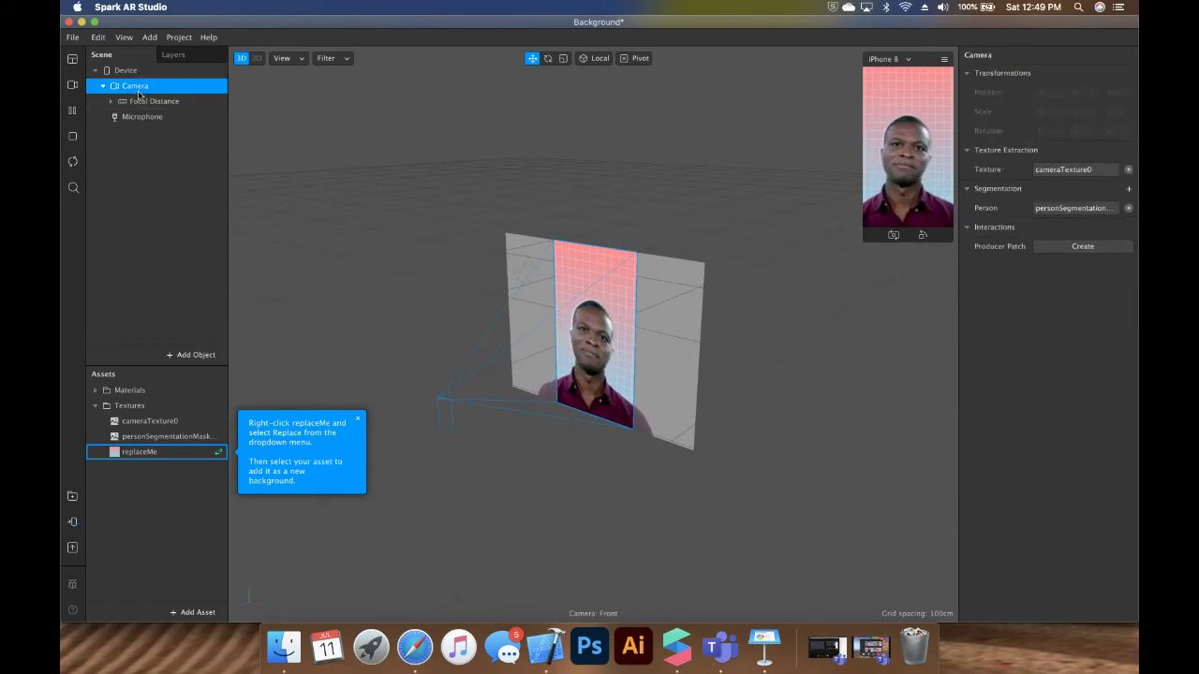
{"action": "left_click", "coordinate": [157, 101]}
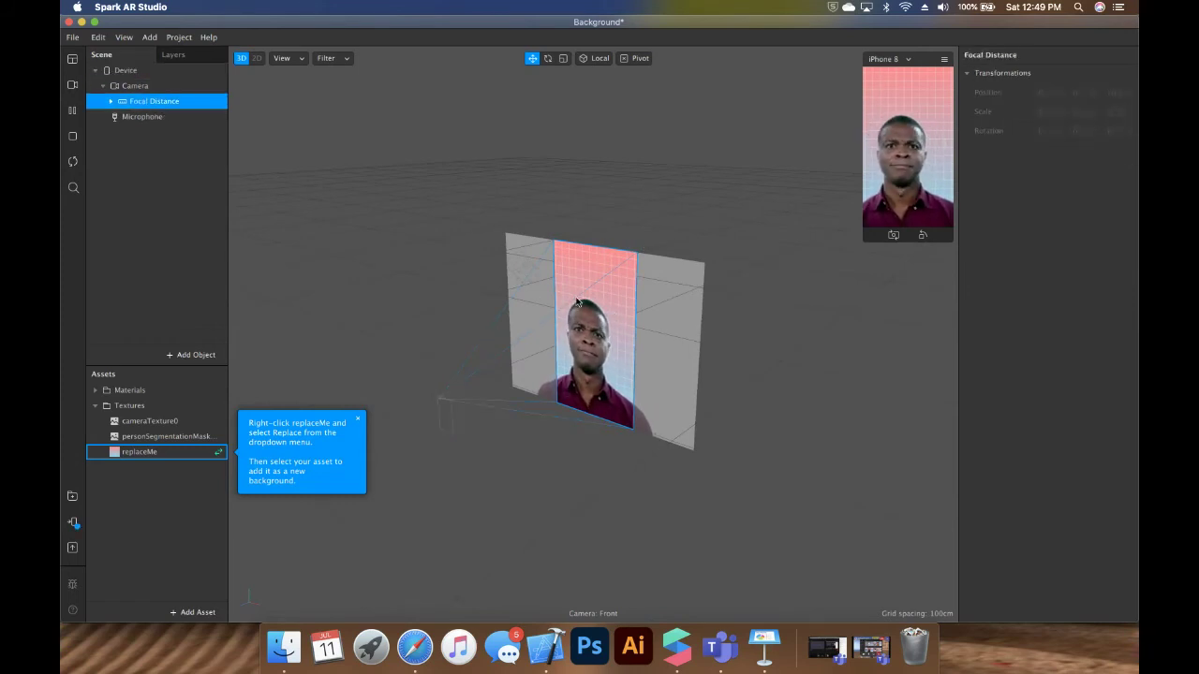
{"action": "left_click", "coordinate": [142, 117]}
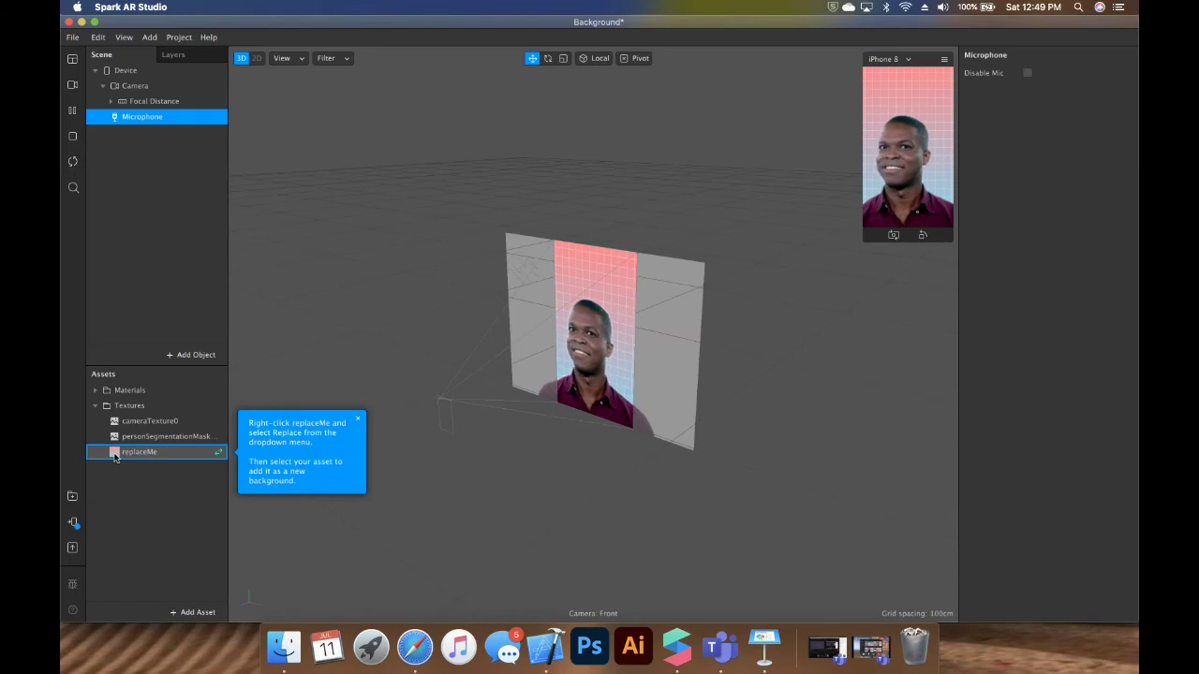
{"action": "left_click", "coordinate": [137, 437]}
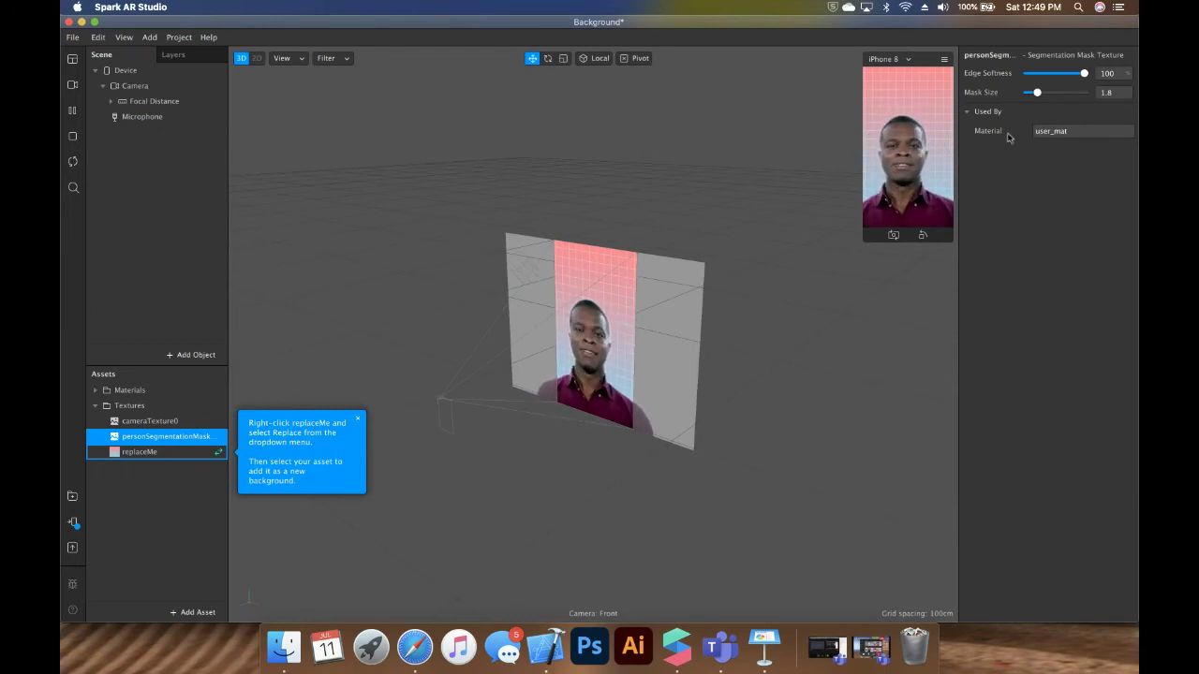
- Widen the mask size to 5.56, lower edge softness to 82, and select cameraTexture0
{"action": "left_click_drag", "start_coordinate": [1040, 95], "coordinate": [1060, 116]}
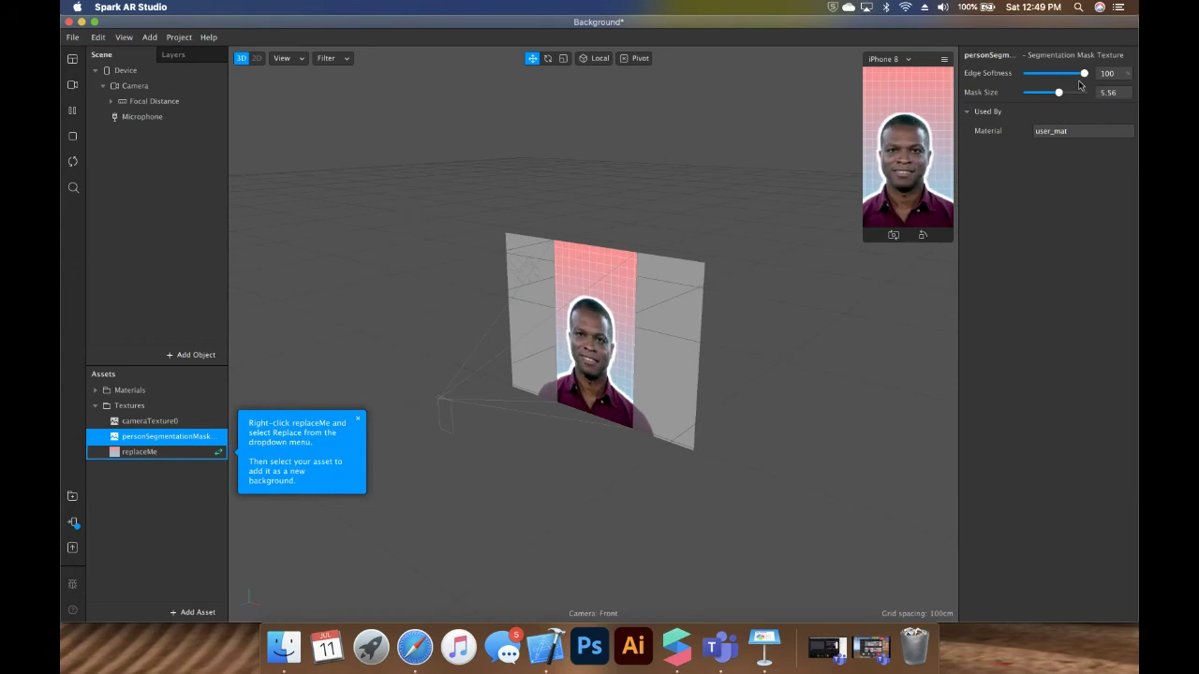
{"action": "mouse_move", "coordinate": [1084, 73]}
{"action": "left_mouse_down"}
{"action": "mouse_move", "coordinate": [1035, 75]}
{"action": "mouse_move", "coordinate": [1073, 75]}
{"action": "mouse_move", "coordinate": [1063, 78]}
{"action": "left_mouse_up"}
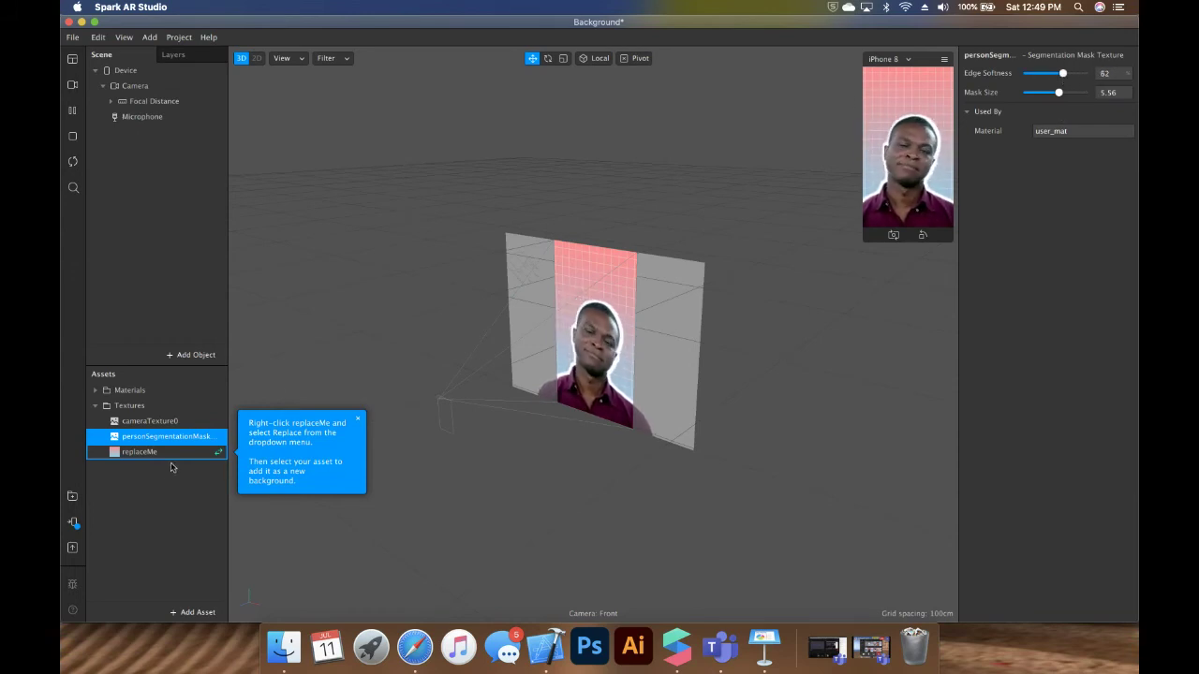
{"action": "left_click", "coordinate": [172, 467]}
{"action": "left_click", "coordinate": [161, 427]}
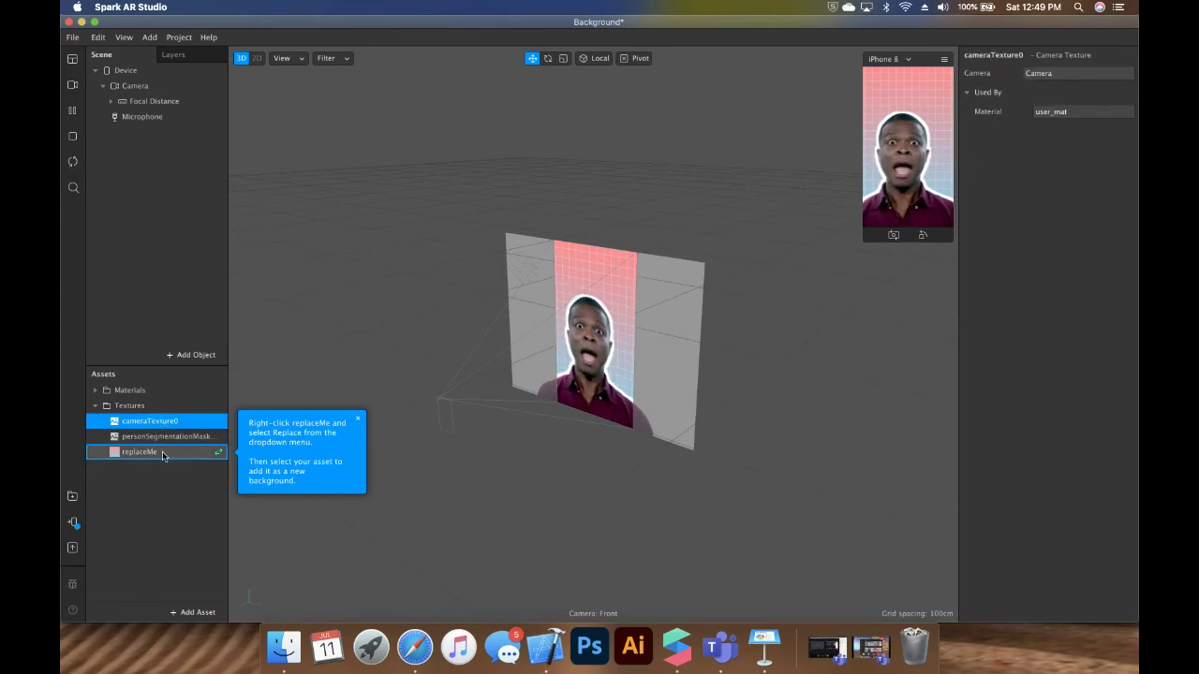
- Inspect the replaceMe texture and its source file options
{"action": "left_click", "coordinate": [161, 456]}
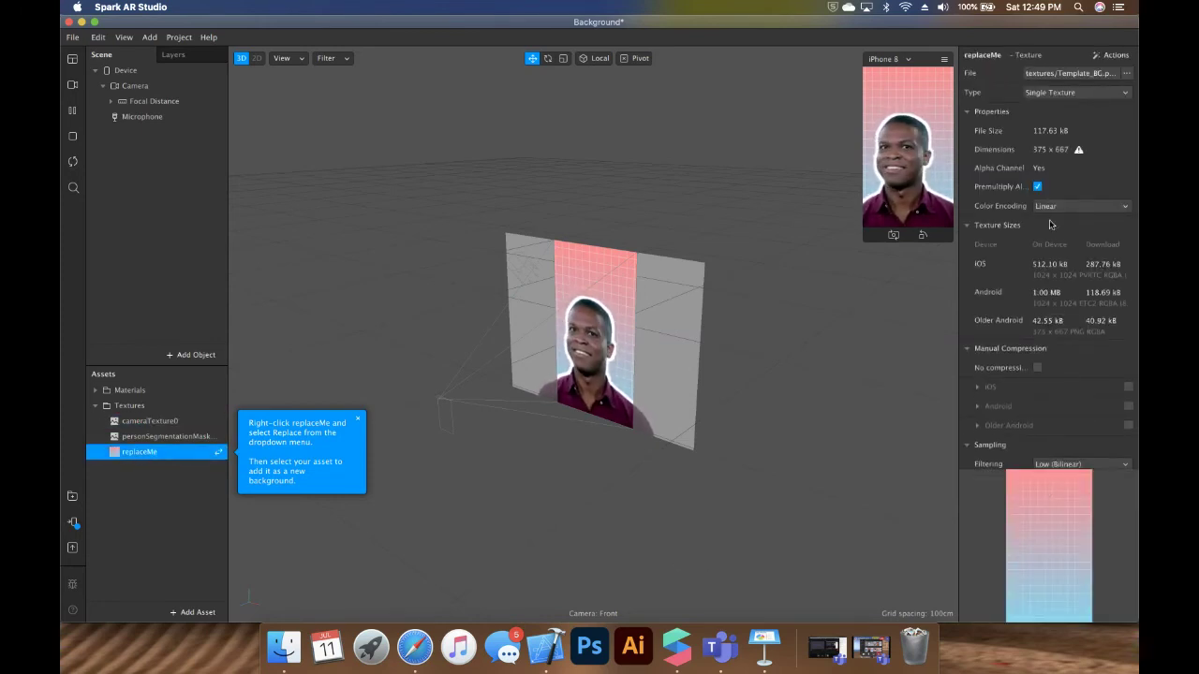
{"action": "scroll", "coordinate": [1048, 437], "scroll_direction": "down", "scroll_amount": 1}
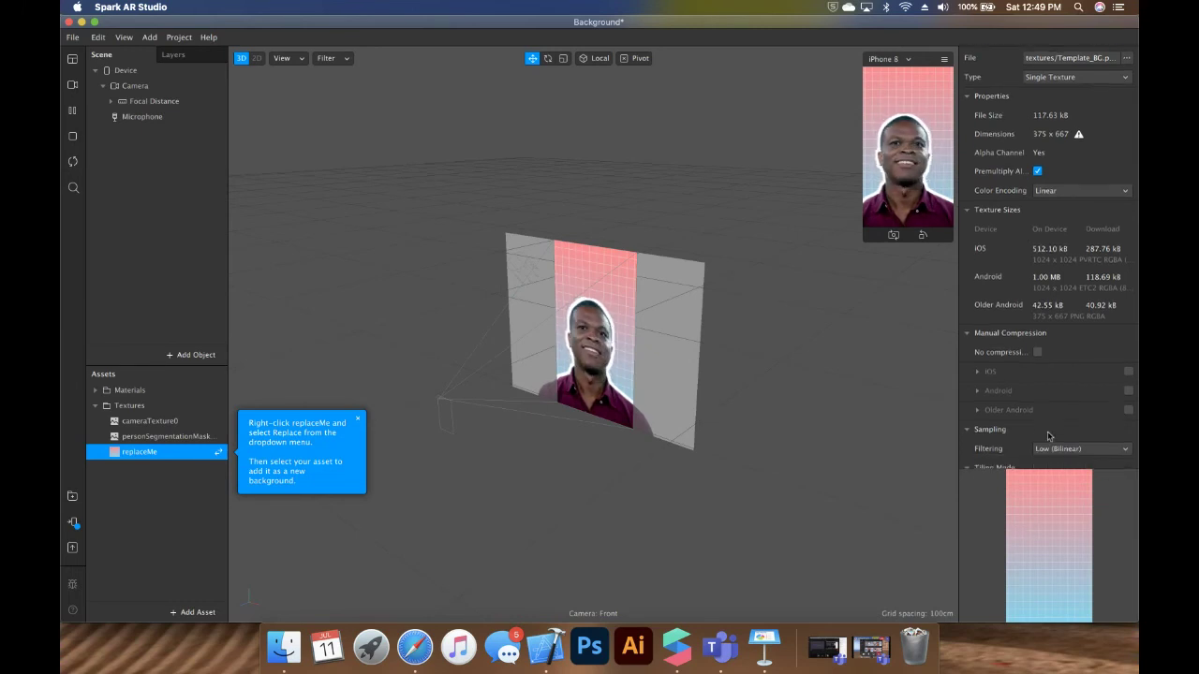
{"action": "scroll", "coordinate": [1114, 87], "scroll_direction": "up", "scroll_amount": 1}
{"action": "left_click", "coordinate": [1128, 75]}
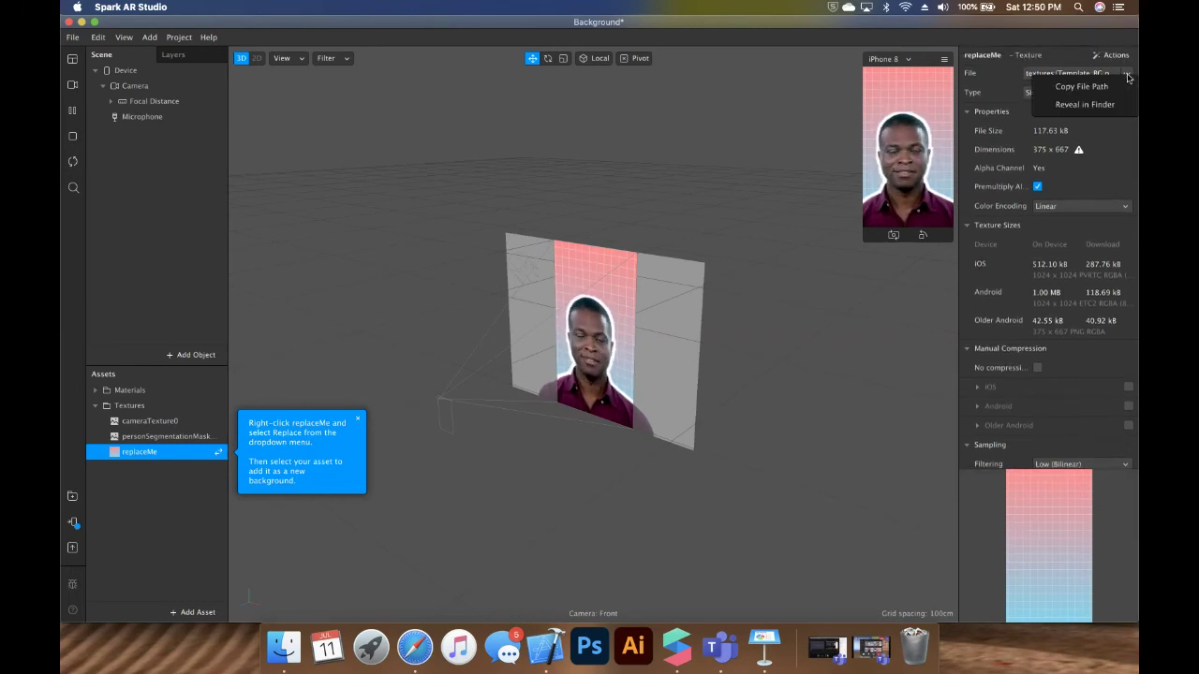
{"action": "left_click", "coordinate": [1122, 148]}
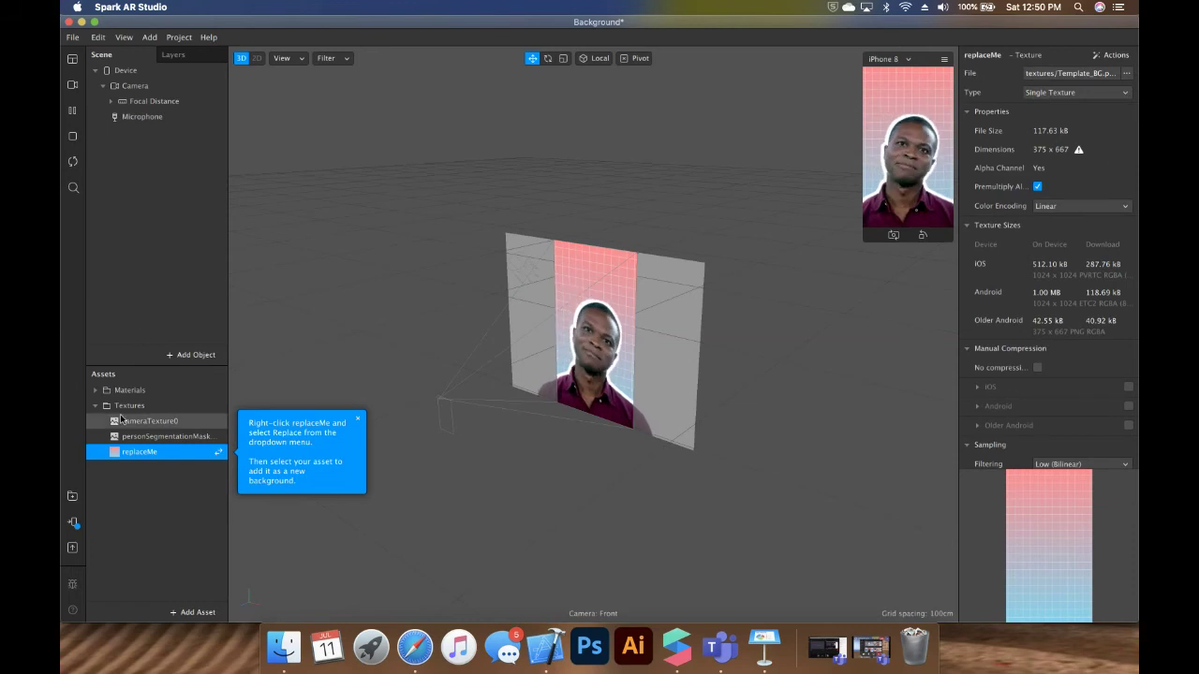
- Import AugmaOS 2020 Concept.jpg from Near Future Marketing > Designs > #Photography as a texture
{"action": "left_click", "coordinate": [180, 611]}
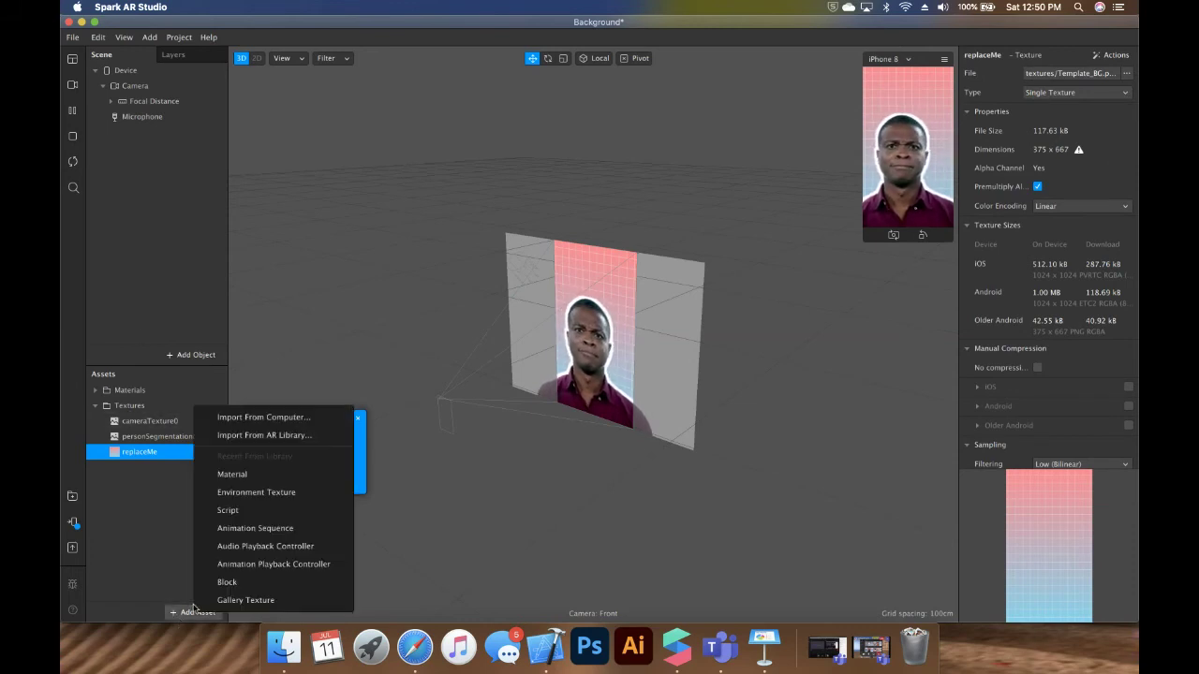
{"action": "left_click", "coordinate": [259, 418]}
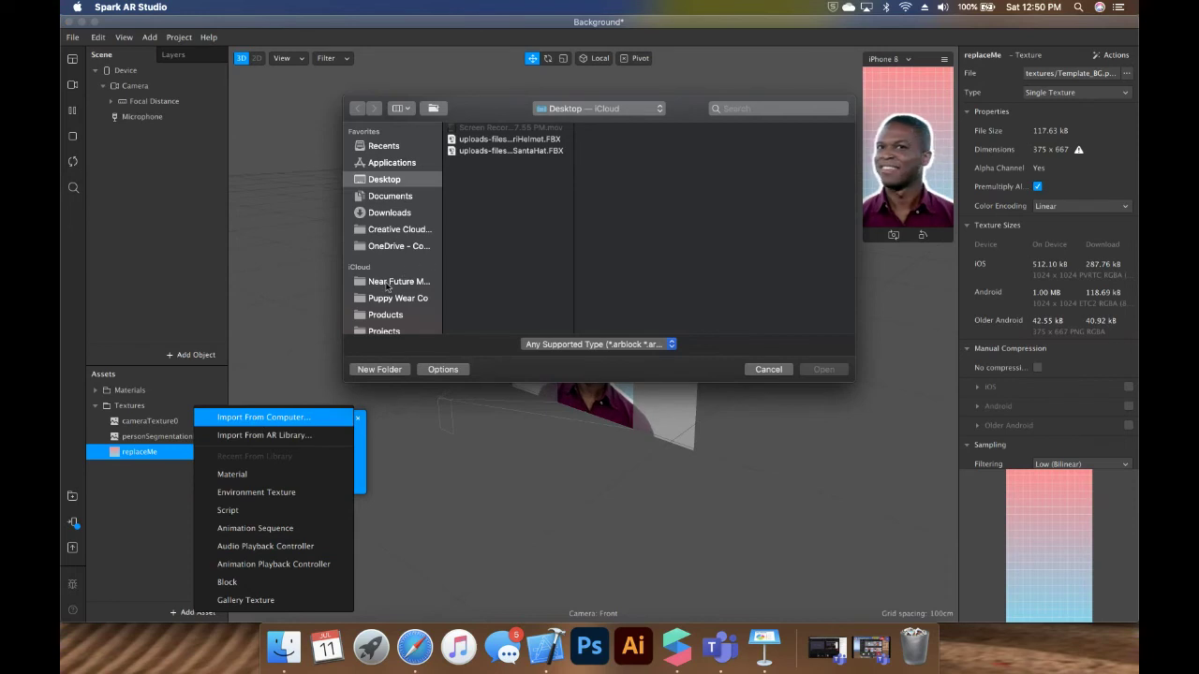
{"action": "left_click", "coordinate": [387, 281]}
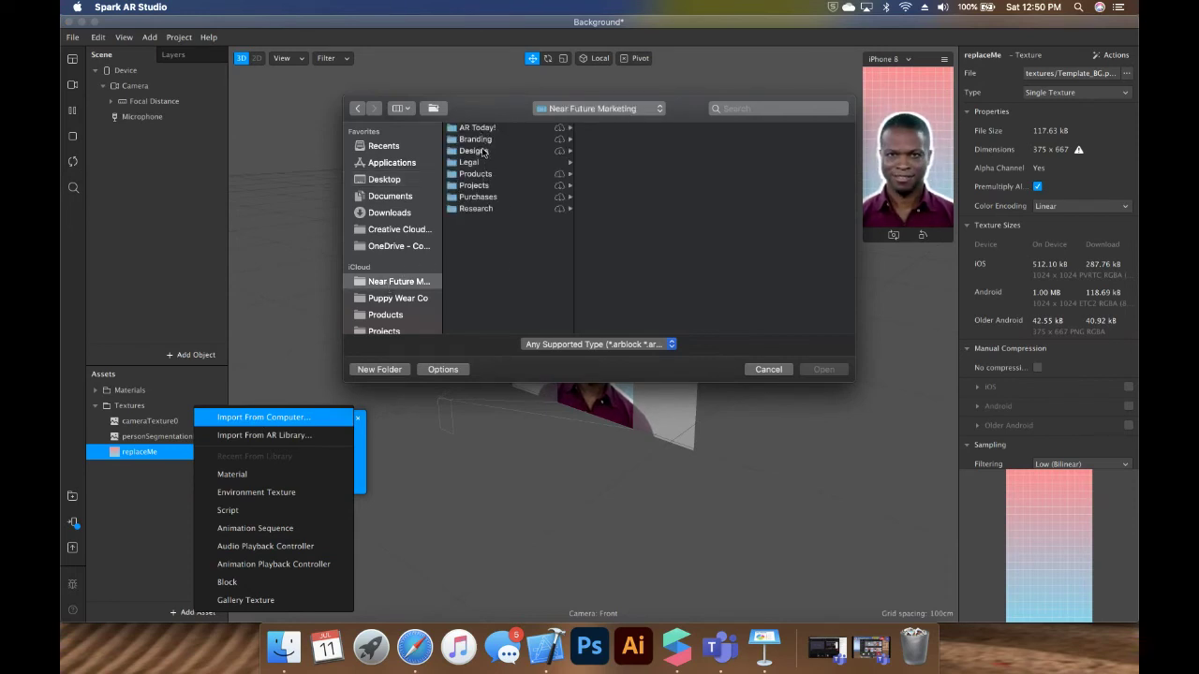
{"action": "left_click", "coordinate": [474, 151]}
{"action": "left_click", "coordinate": [590, 163]}
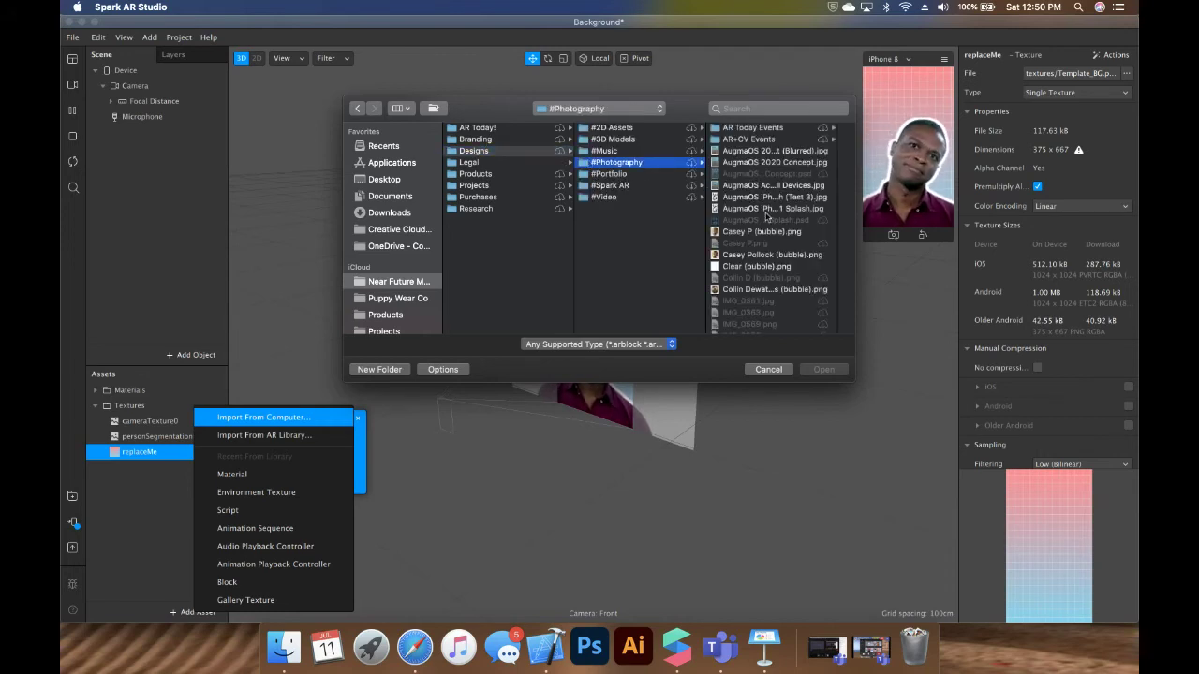
{"action": "left_click", "coordinate": [764, 162]}
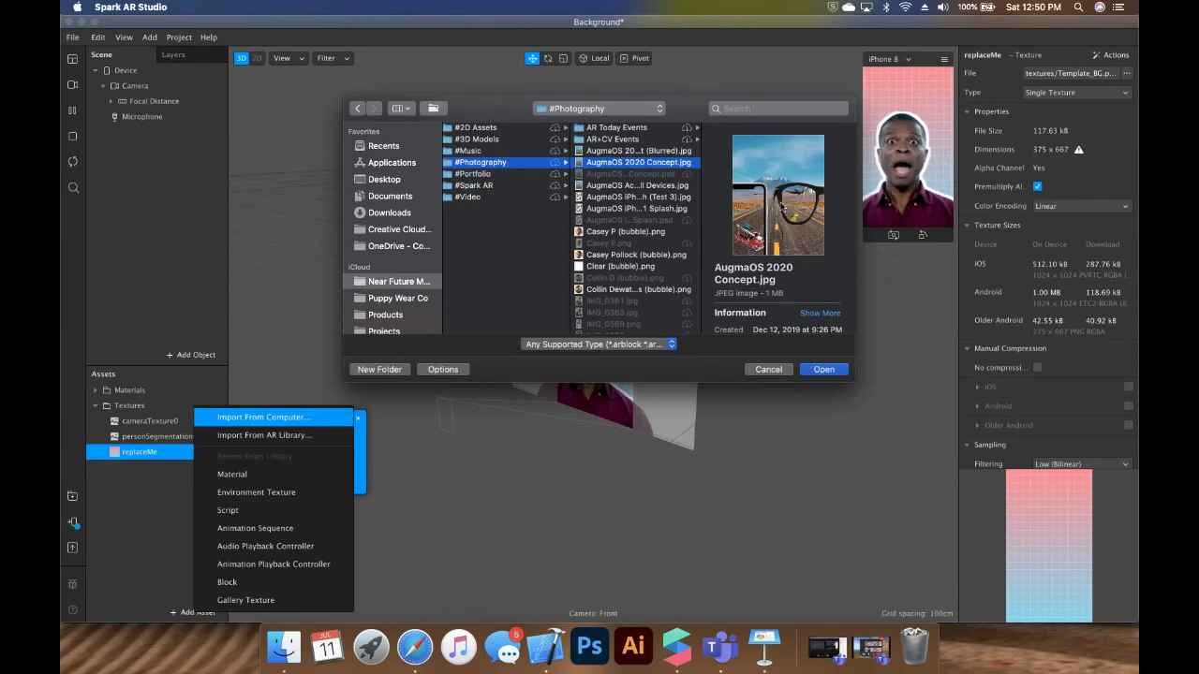
{"action": "left_click", "coordinate": [824, 369]}
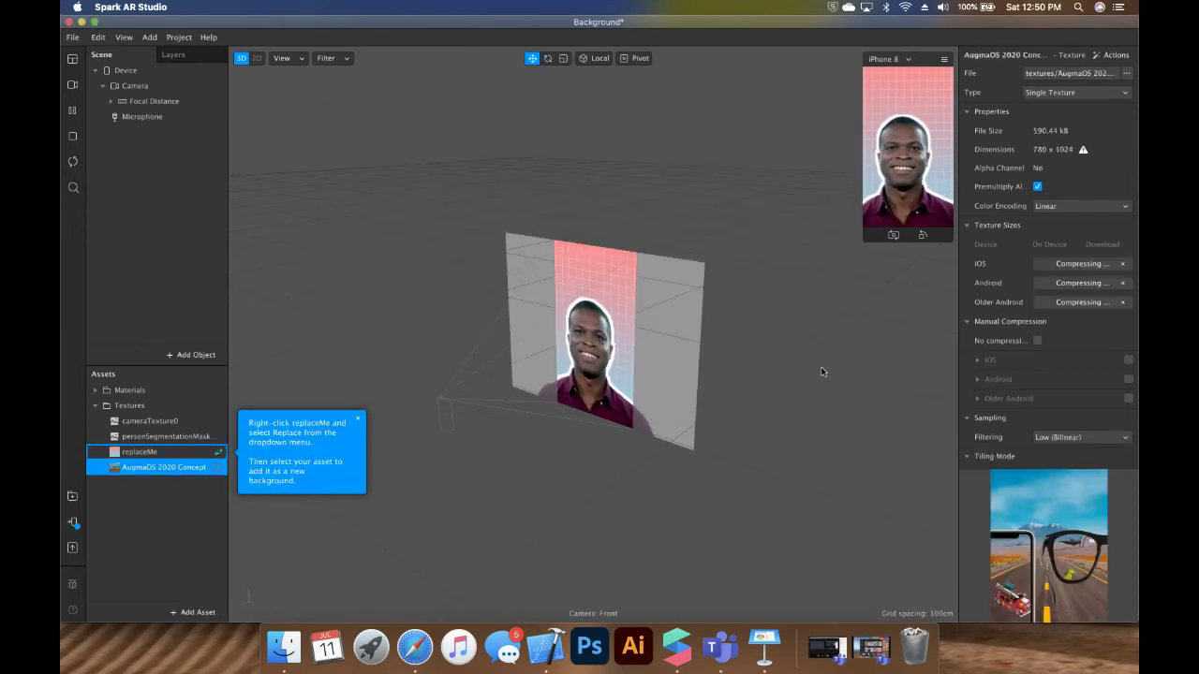
{"action": "left_click", "coordinate": [162, 517]}
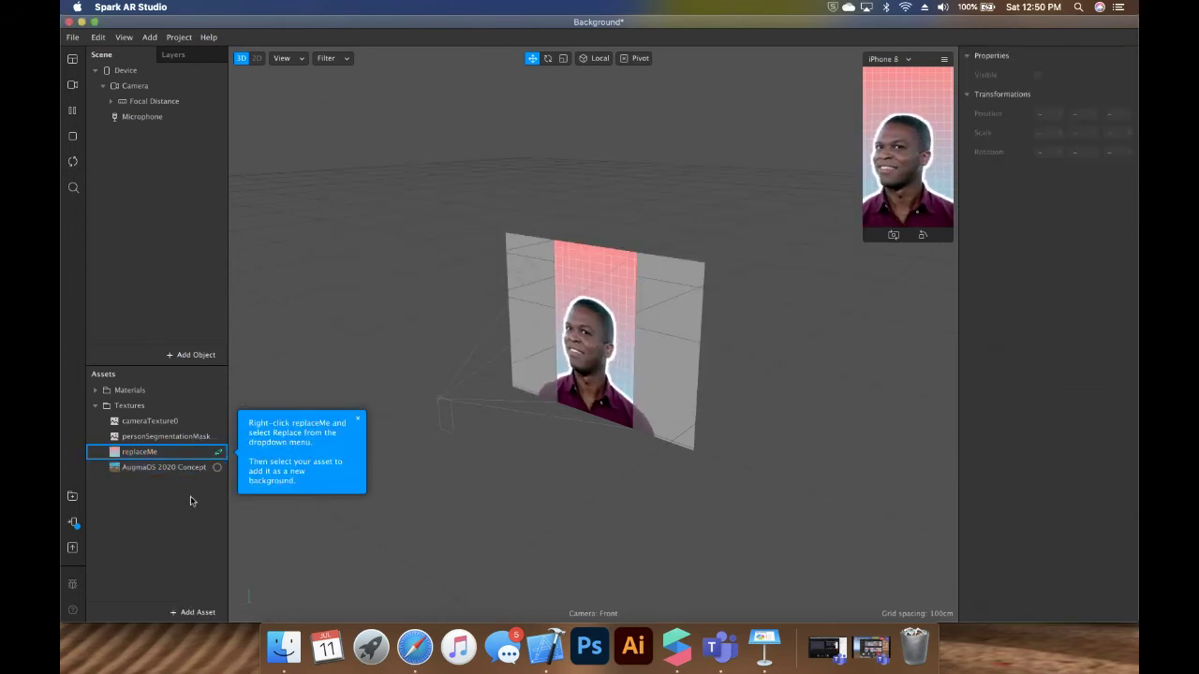
- Replace the replaceMe texture's file with AugmaOS 2020 Concept.jpg
{"action": "right_click", "coordinate": [161, 455]}
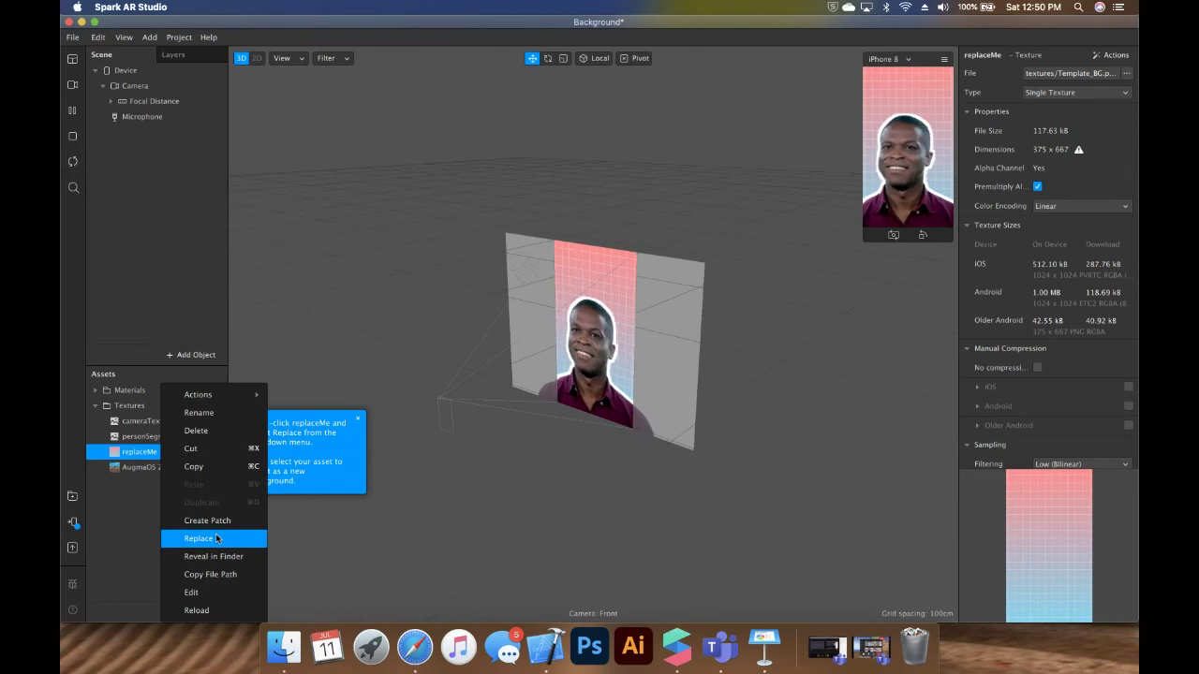
{"action": "left_click", "coordinate": [132, 520]}
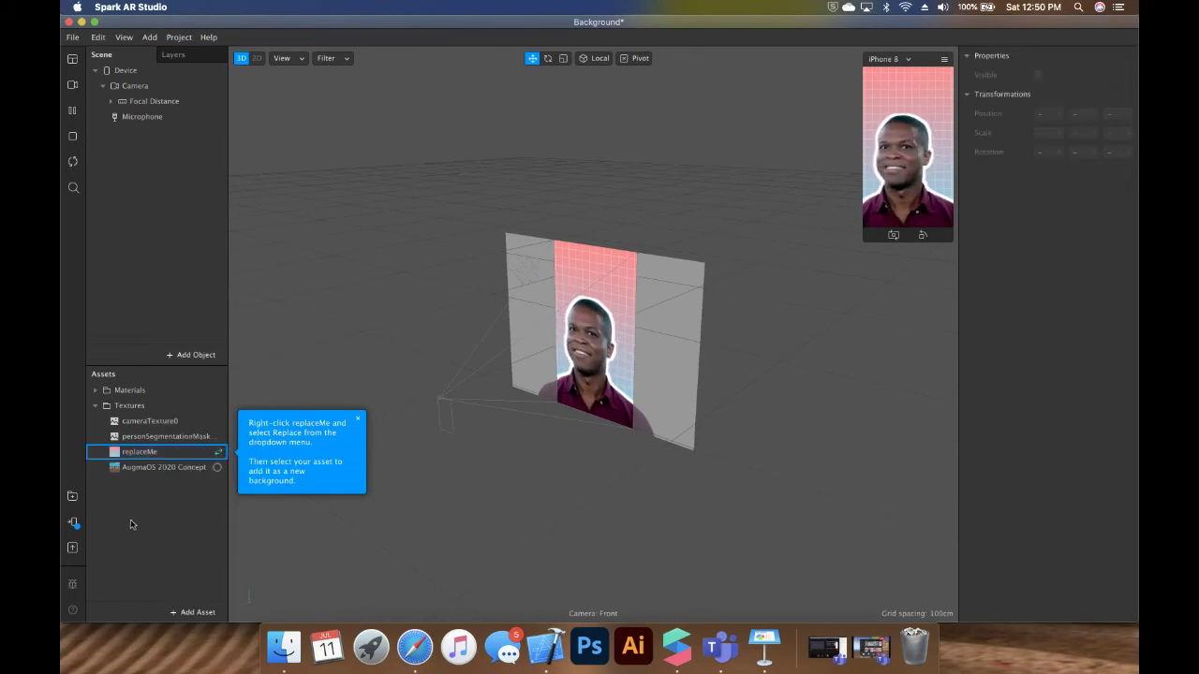
{"action": "right_click", "coordinate": [167, 454]}
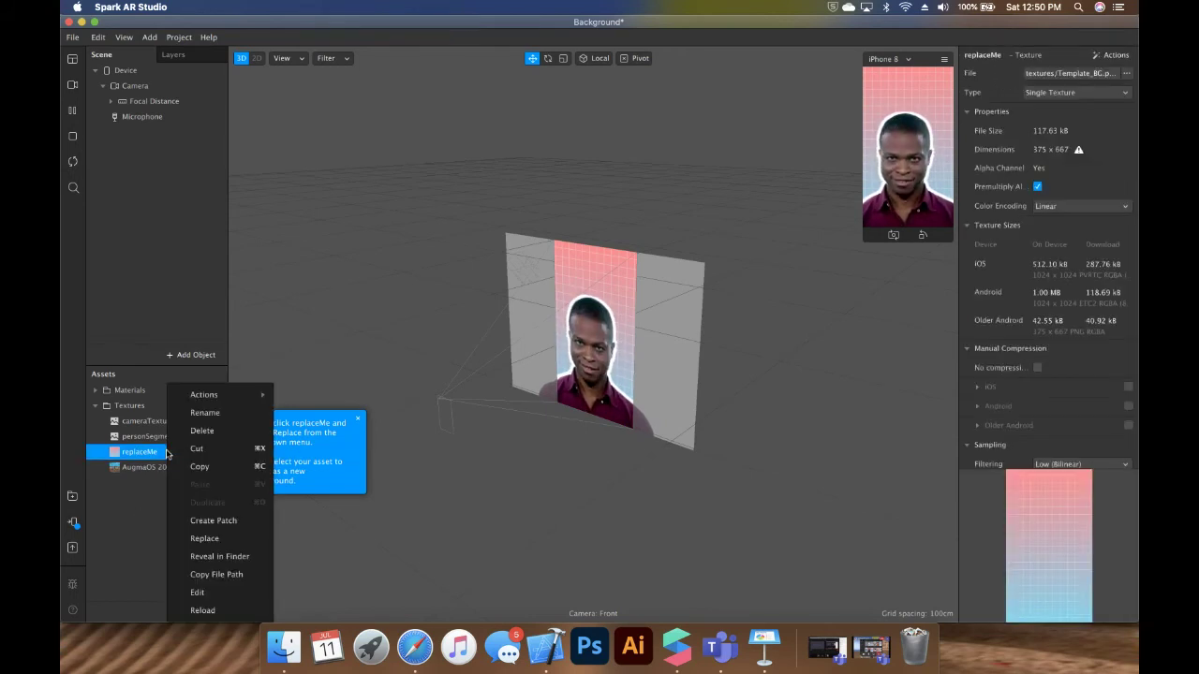
{"action": "left_click", "coordinate": [217, 538]}
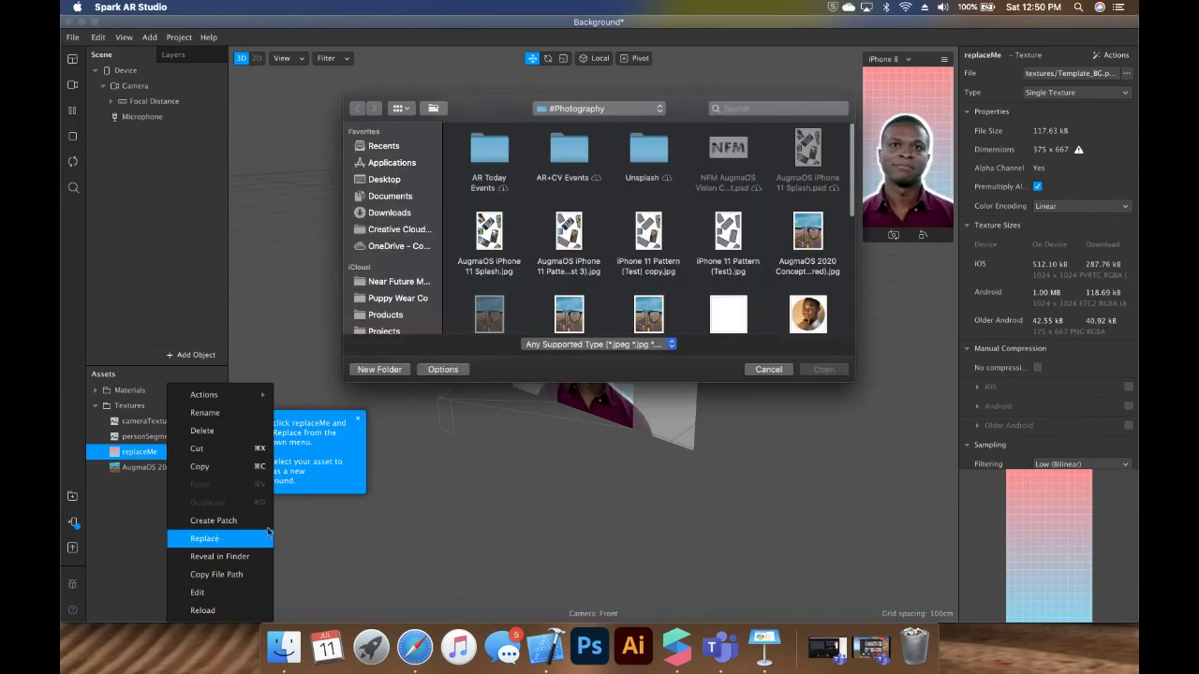
{"action": "scroll", "coordinate": [578, 323], "scroll_direction": "down", "scroll_amount": 2}
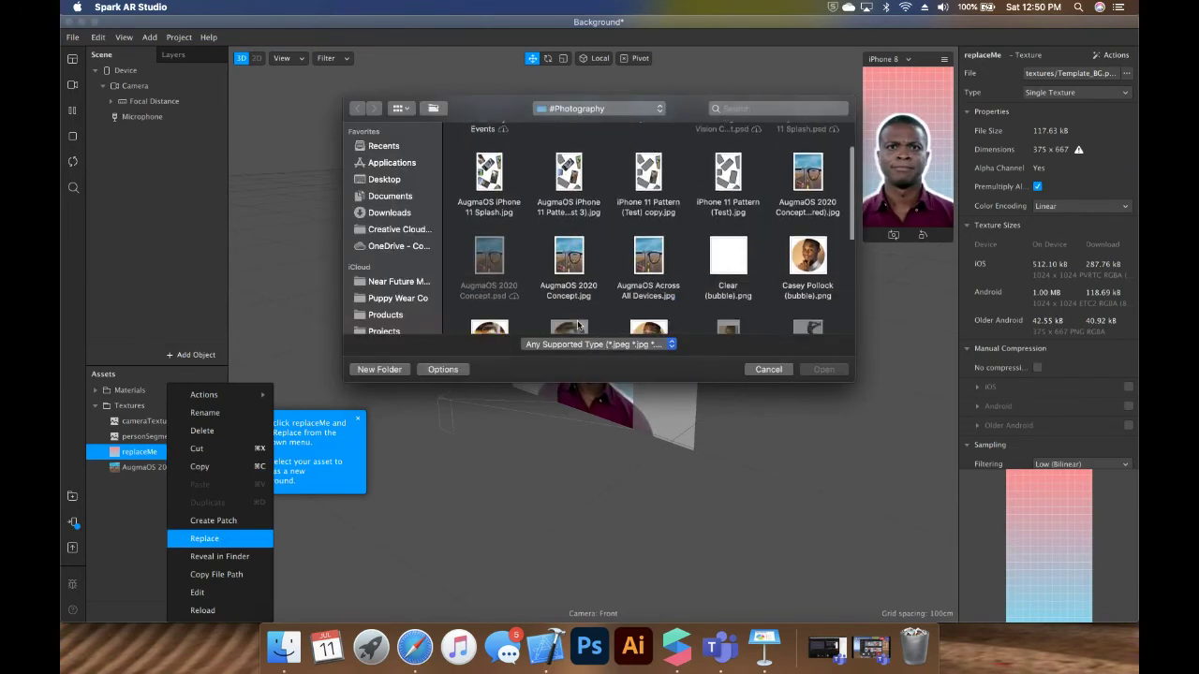
{"action": "left_click", "coordinate": [574, 236]}
{"action": "left_click", "coordinate": [824, 370]}
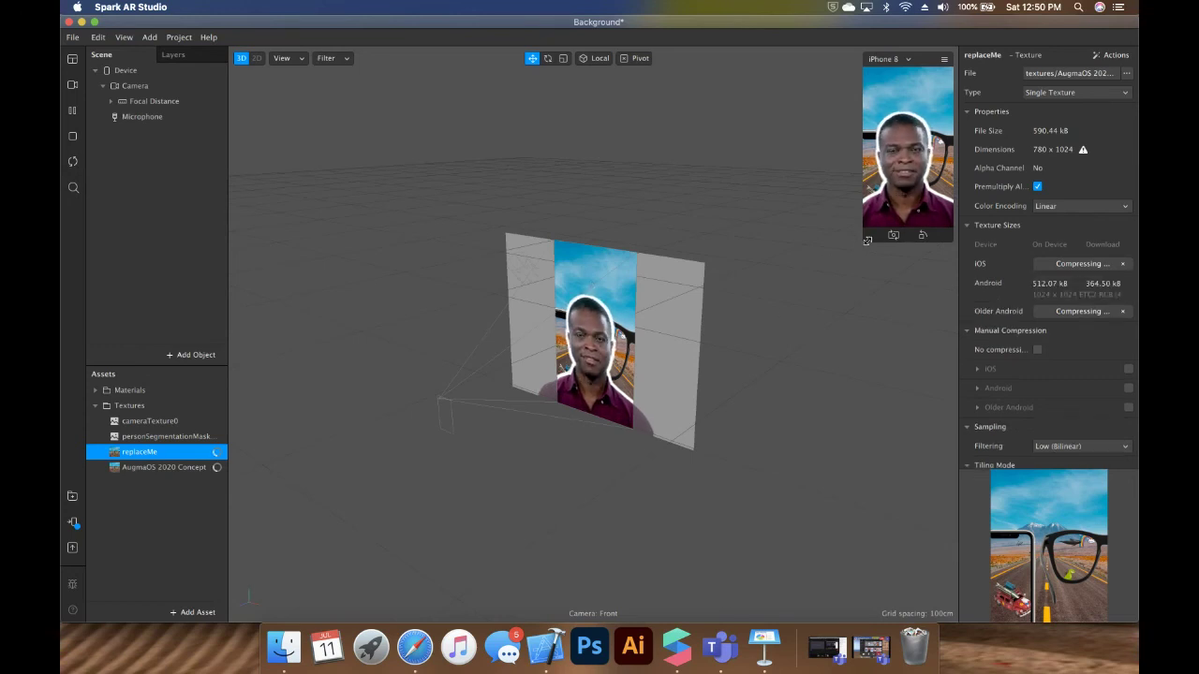
- Enlarge the simulator preview and bring up the New From Template list in the File menu
{"action": "left_click_drag", "start_coordinate": [863, 240], "coordinate": [738, 348]}
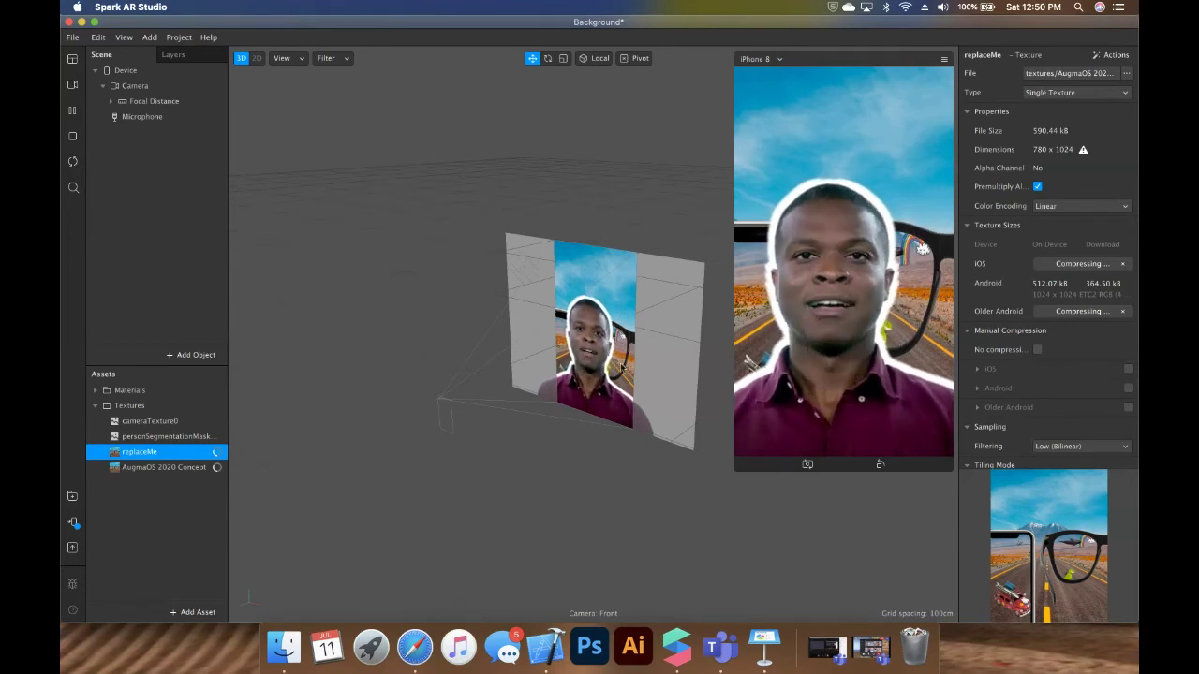
{"action": "left_click", "coordinate": [72, 37]}
{"action": "mouse_move", "coordinate": [121, 81]}
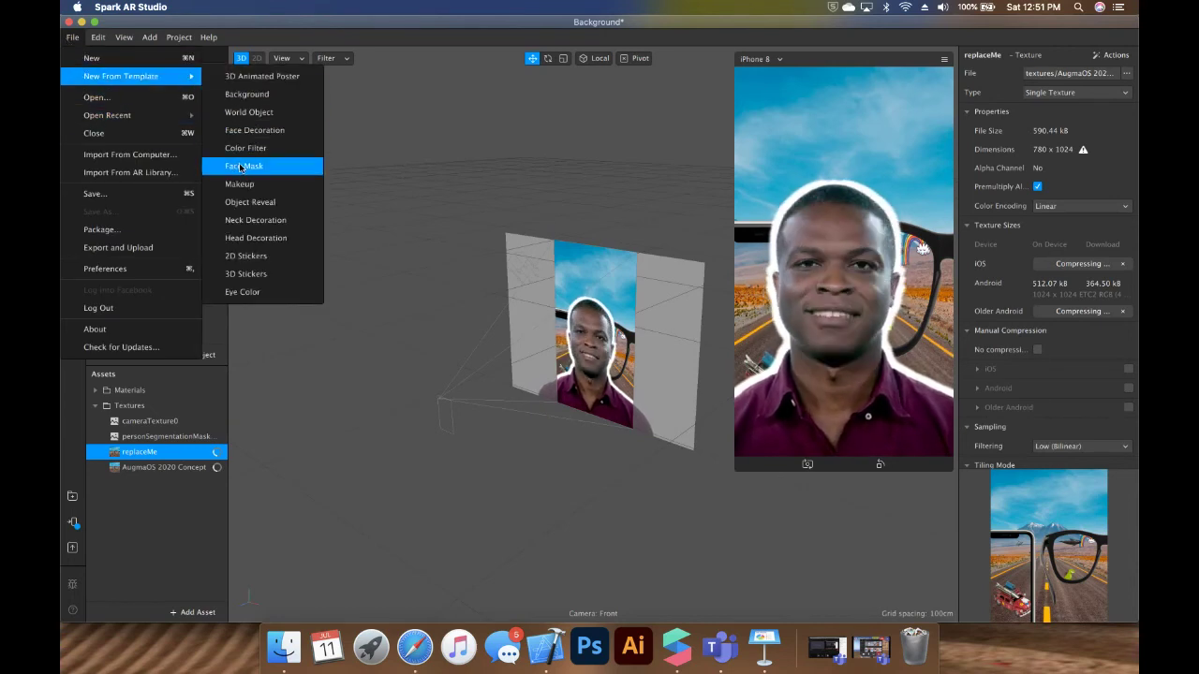
- Create an Object Reveal project, keeping Background unsaved-open, and maximise the ObjectReveal window
{"action": "left_click", "coordinate": [272, 202]}
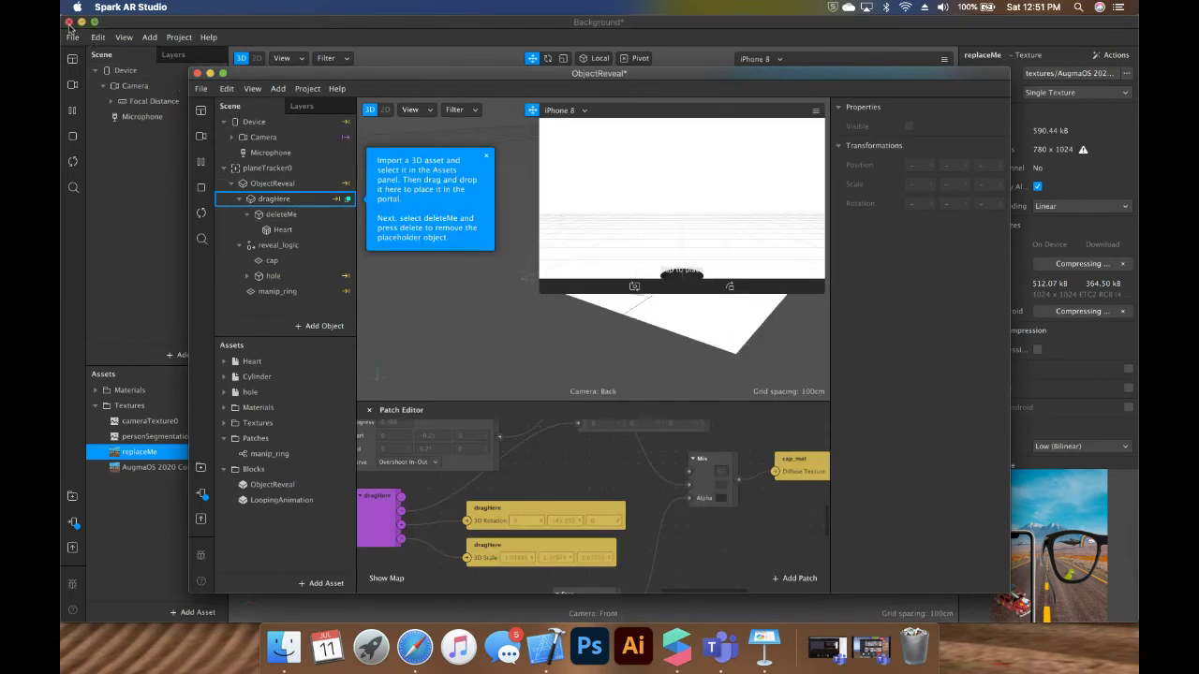
{"action": "left_click", "coordinate": [68, 22]}
{"action": "left_click", "coordinate": [656, 96]}
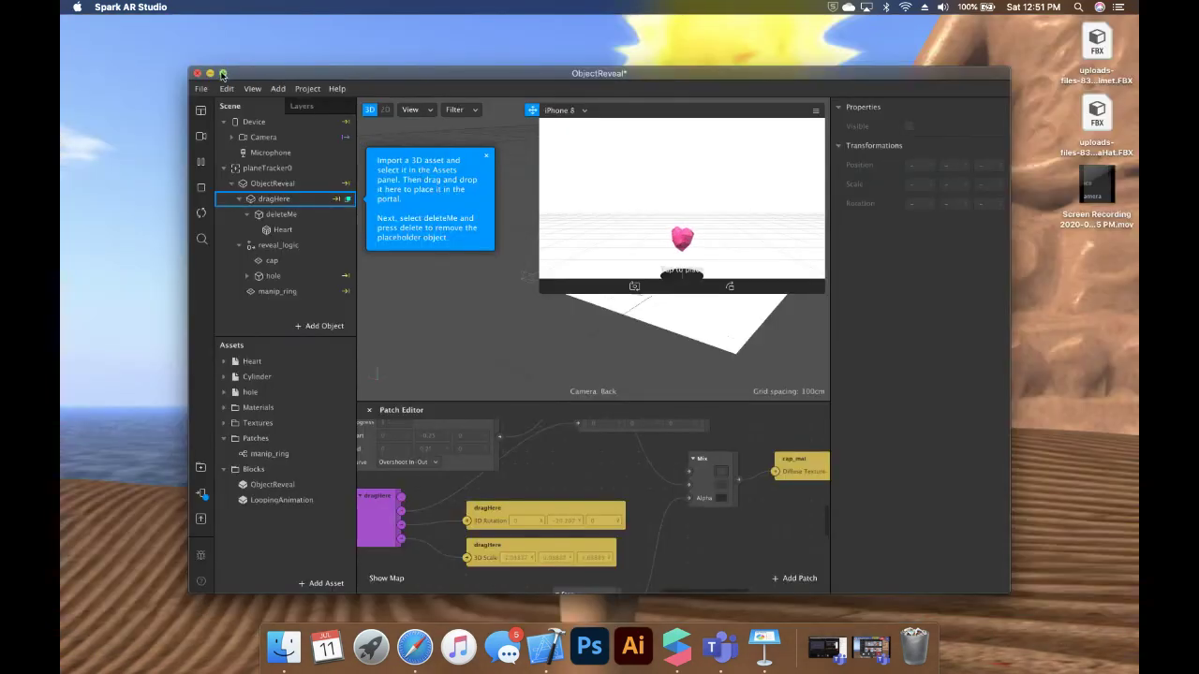
{"action": "left_click", "coordinate": [221, 77]}
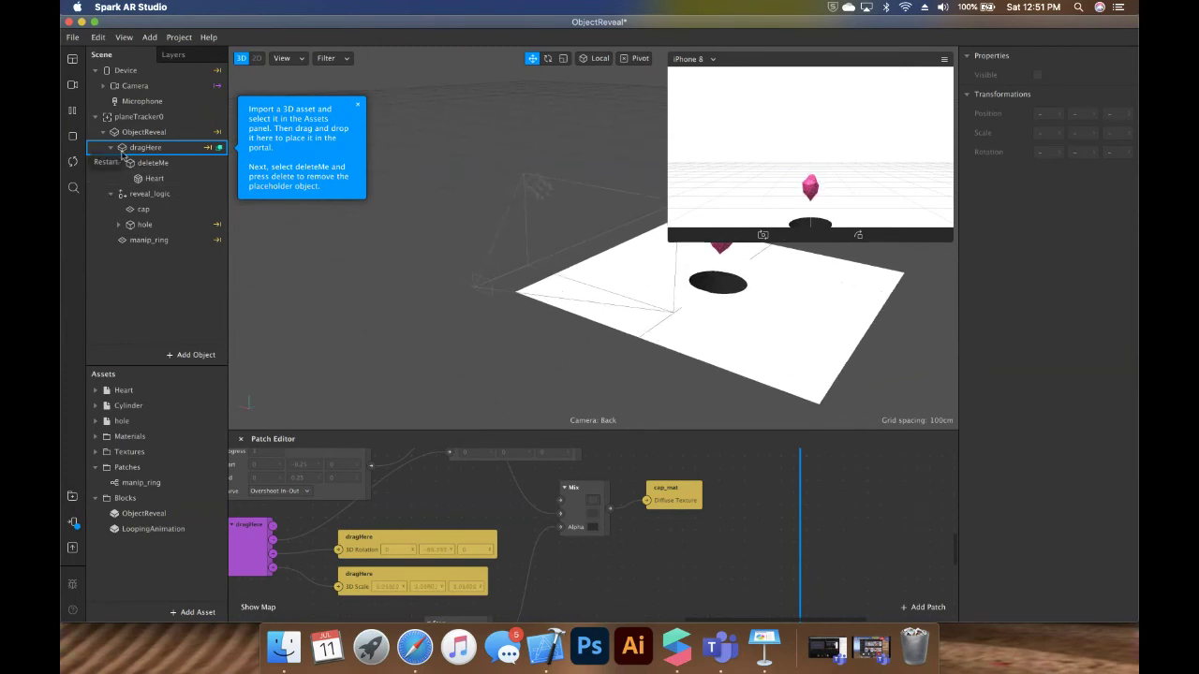
- Expand planeTracker0 to show the ObjectReveal block, deleteMe and dragHere
{"action": "left_click", "coordinate": [163, 164]}
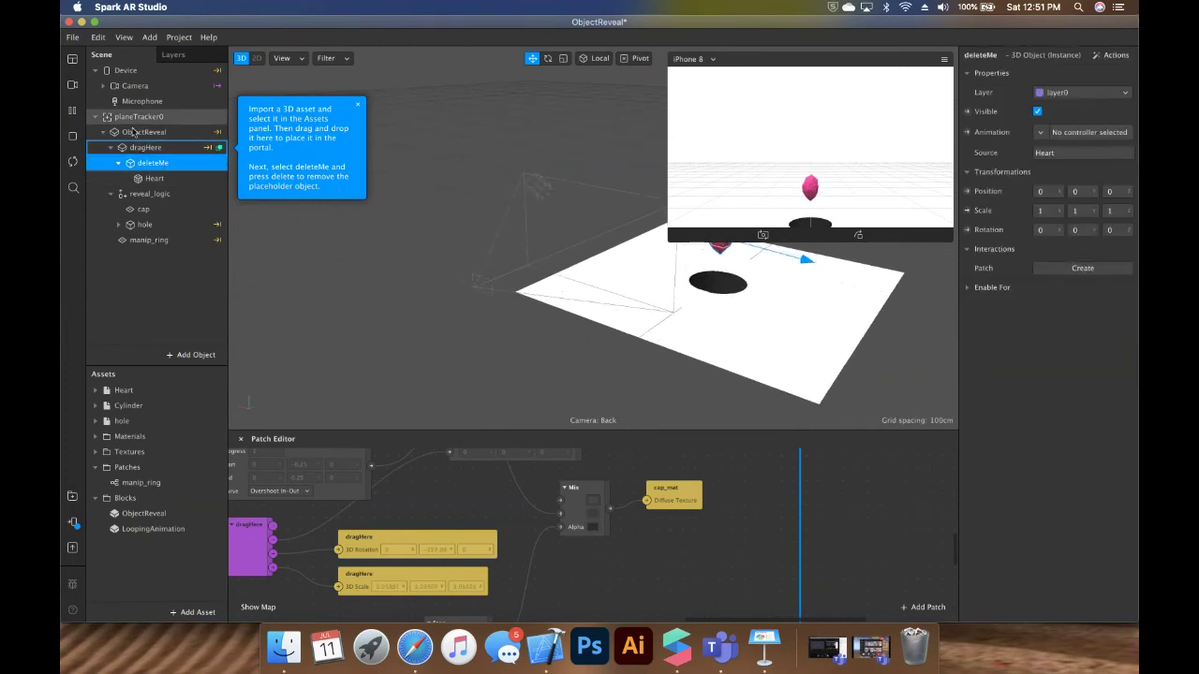
{"action": "left_click", "coordinate": [130, 118]}
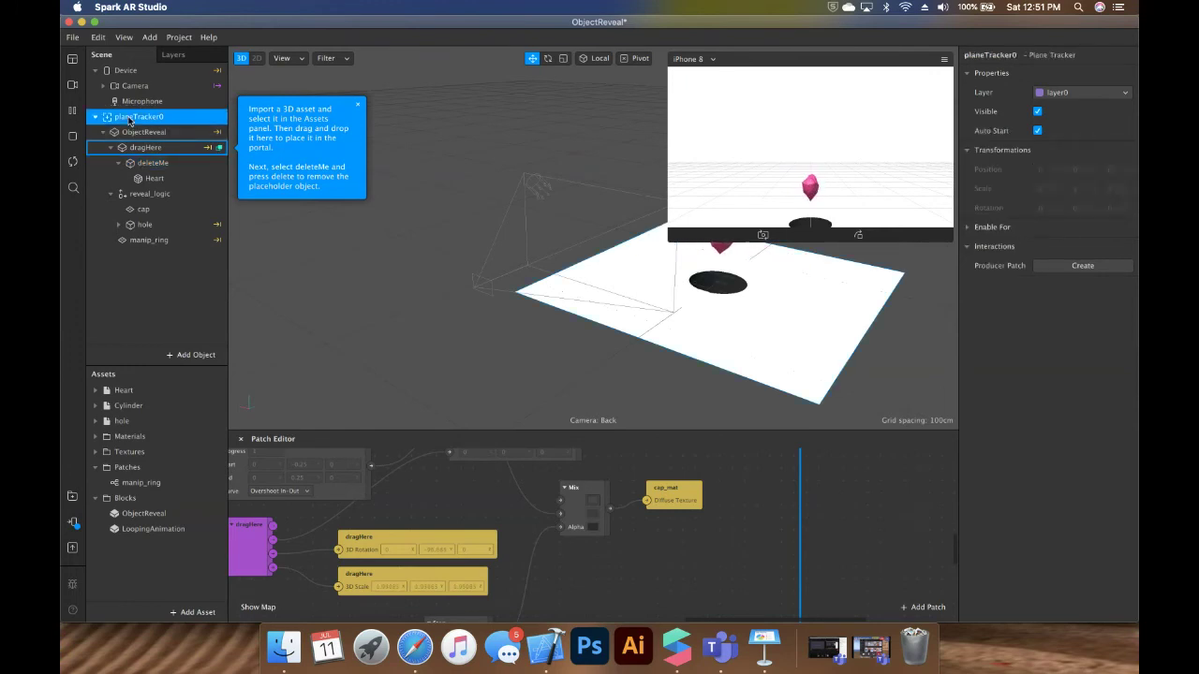
{"action": "left_click", "coordinate": [94, 117]}
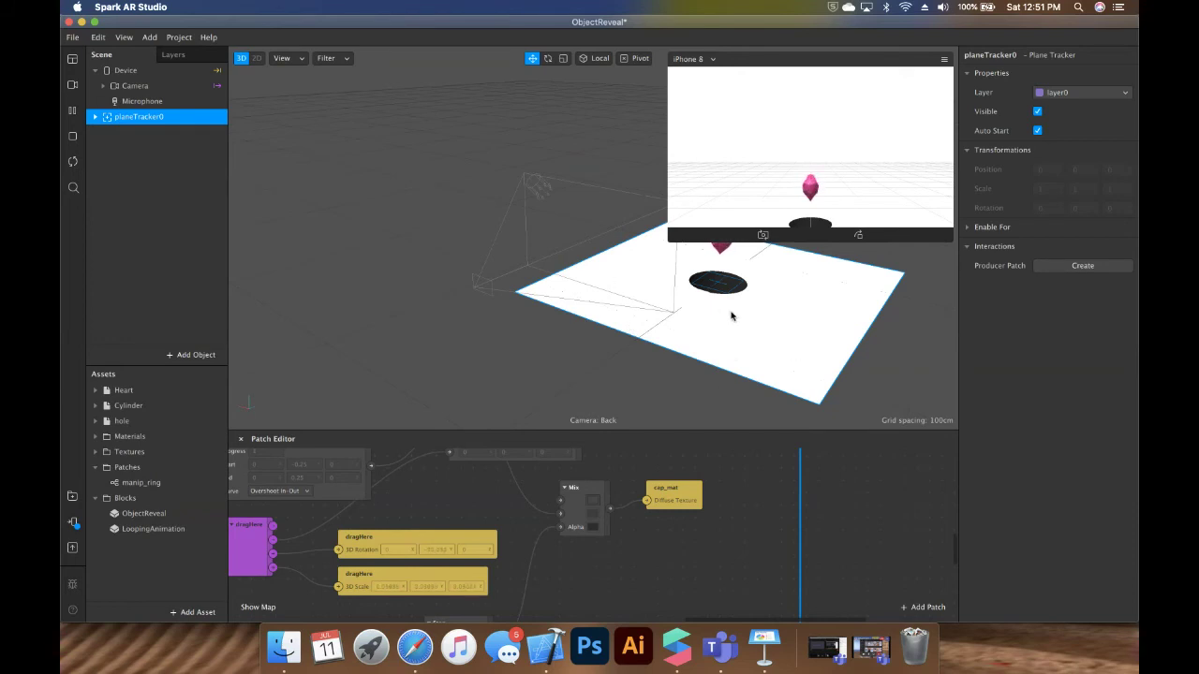
{"action": "left_click", "coordinate": [94, 117]}
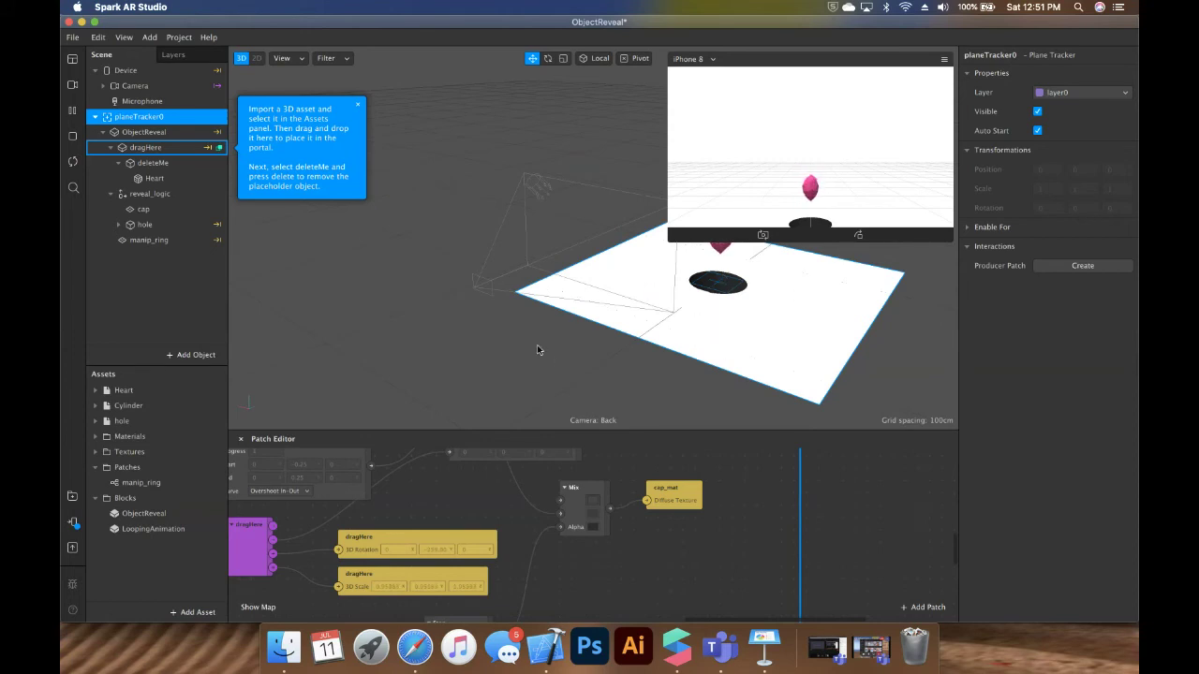
{"action": "scroll", "coordinate": [537, 534], "scroll_direction": "down", "scroll_amount": 5}
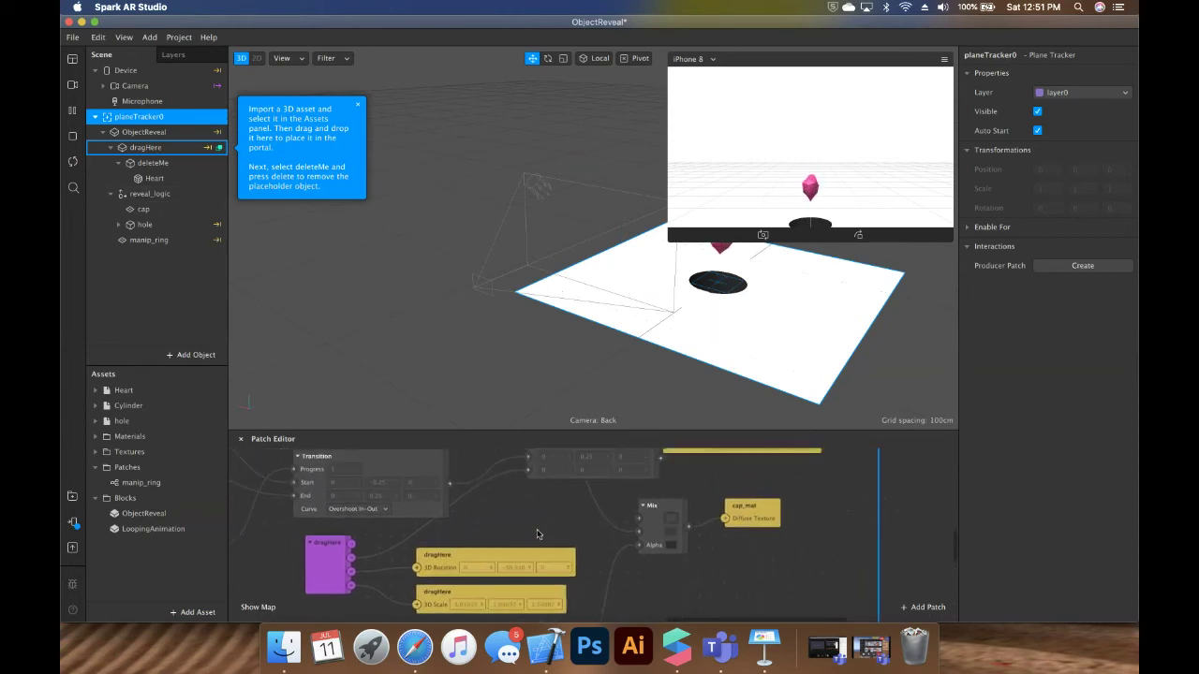
{"action": "scroll", "coordinate": [538, 534], "scroll_direction": "down", "scroll_amount": 2}
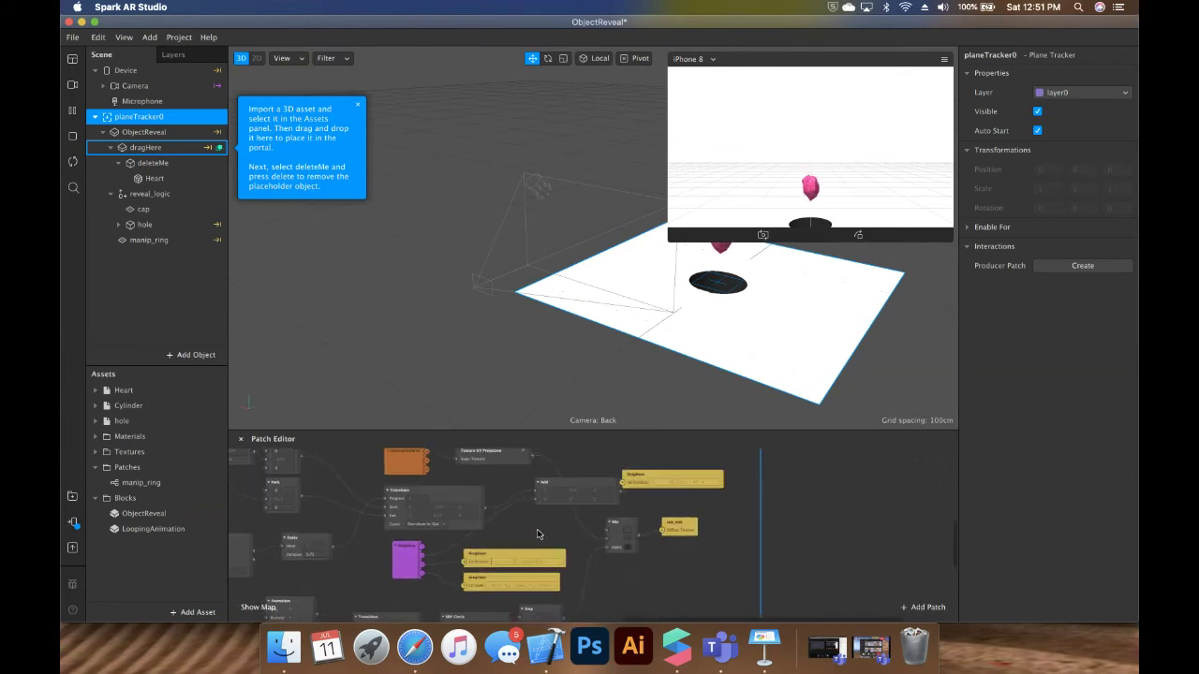
{"action": "scroll", "coordinate": [538, 534], "scroll_direction": "down", "scroll_amount": 3}
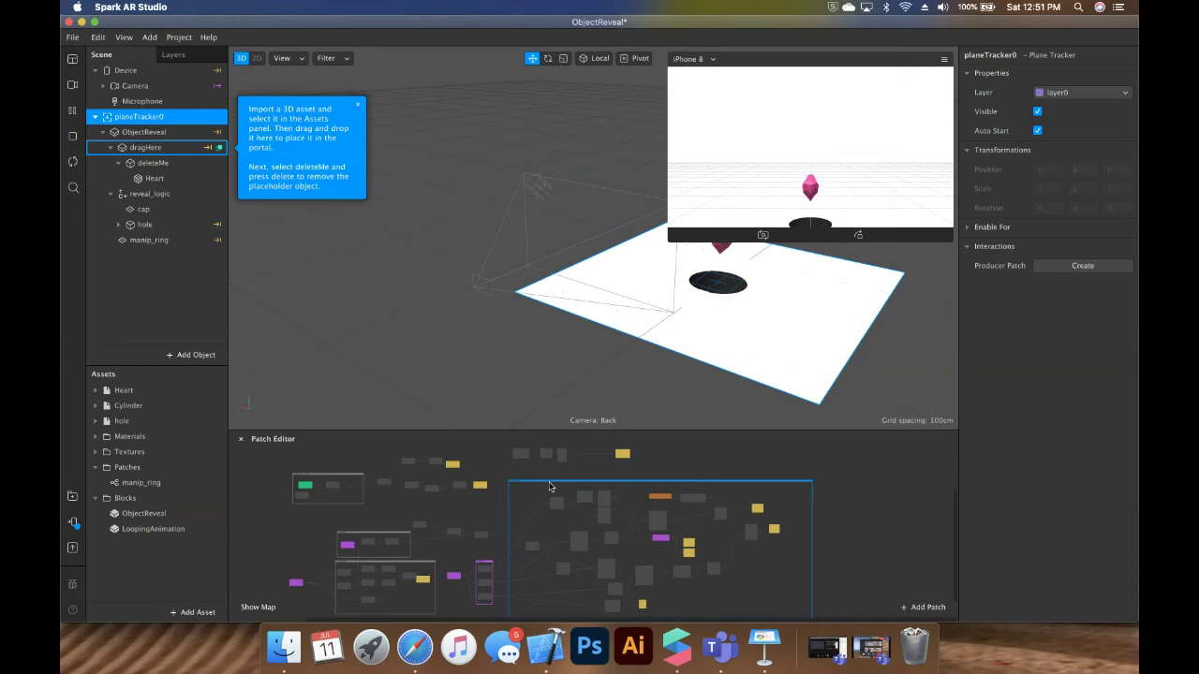
{"action": "scroll", "coordinate": [550, 487], "scroll_direction": "up", "scroll_amount": 1}
{"action": "scroll", "coordinate": [549, 486], "scroll_direction": "up", "scroll_amount": 3}
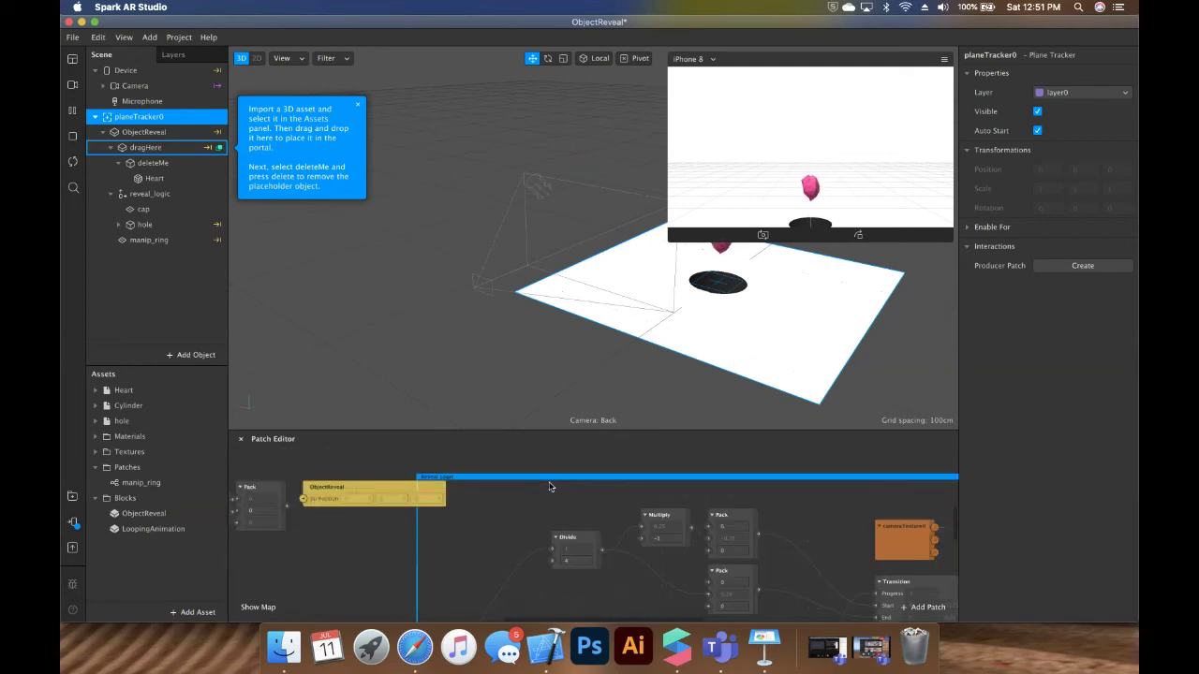
{"action": "scroll", "coordinate": [549, 486], "scroll_direction": "left", "scroll_amount": 10}
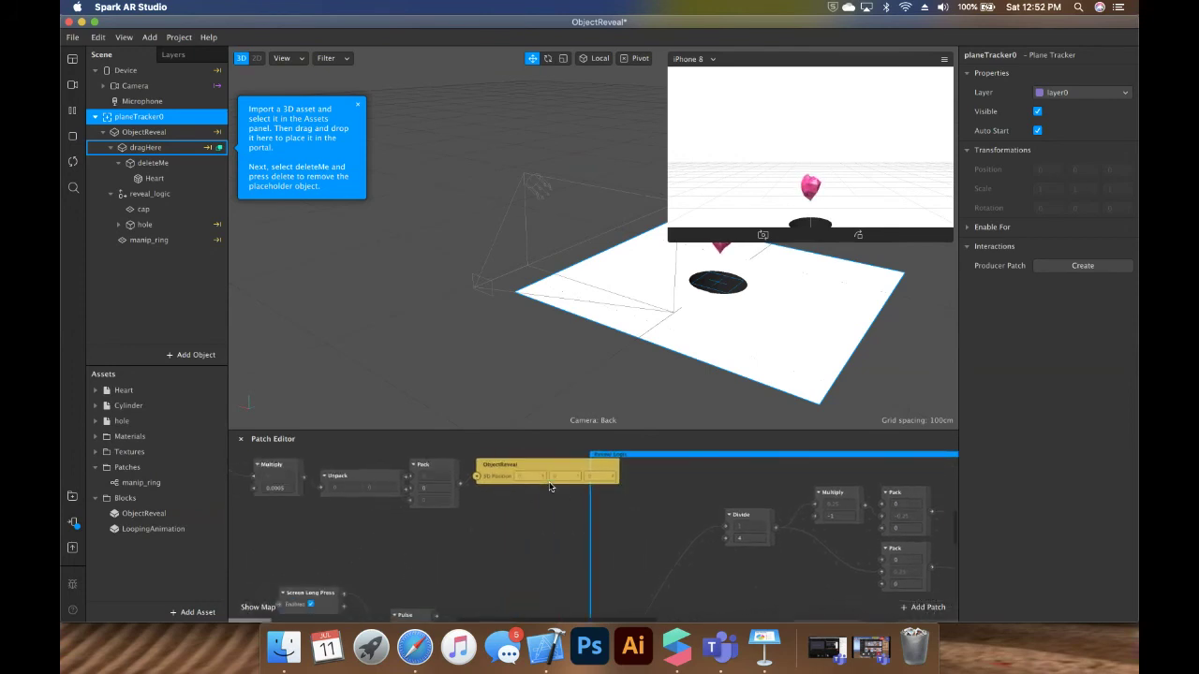
{"action": "scroll", "coordinate": [549, 486], "scroll_direction": "left", "scroll_amount": 5}
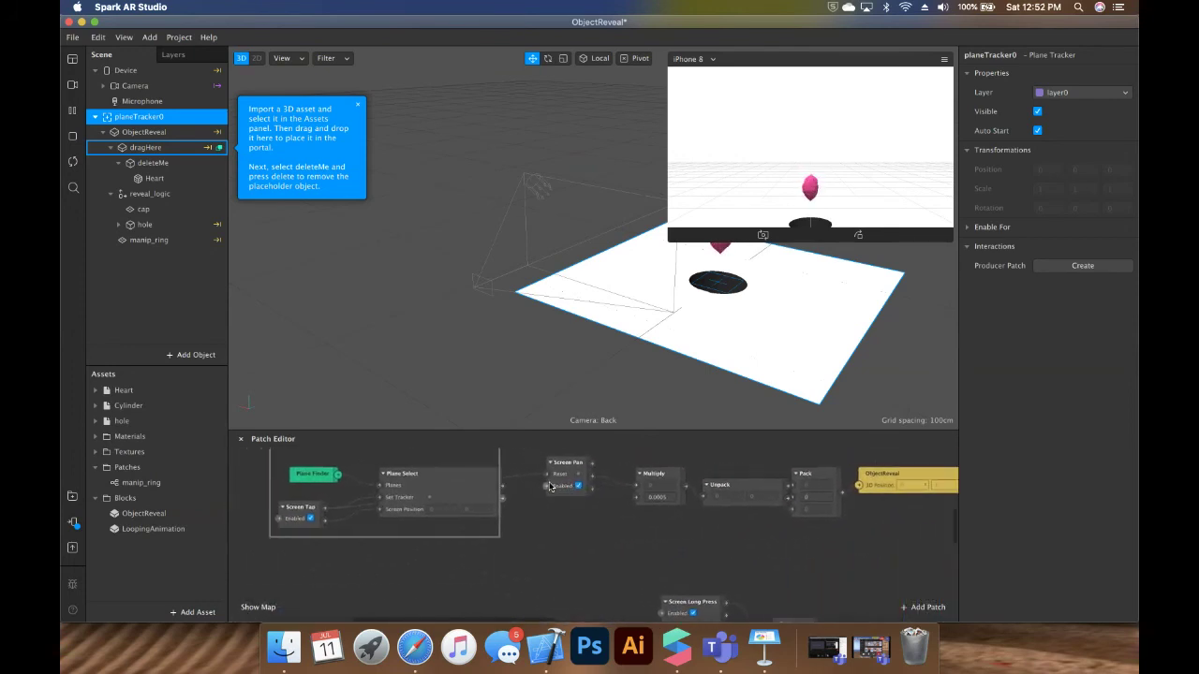
{"action": "scroll", "coordinate": [553, 485], "scroll_direction": "right", "scroll_amount": 2}
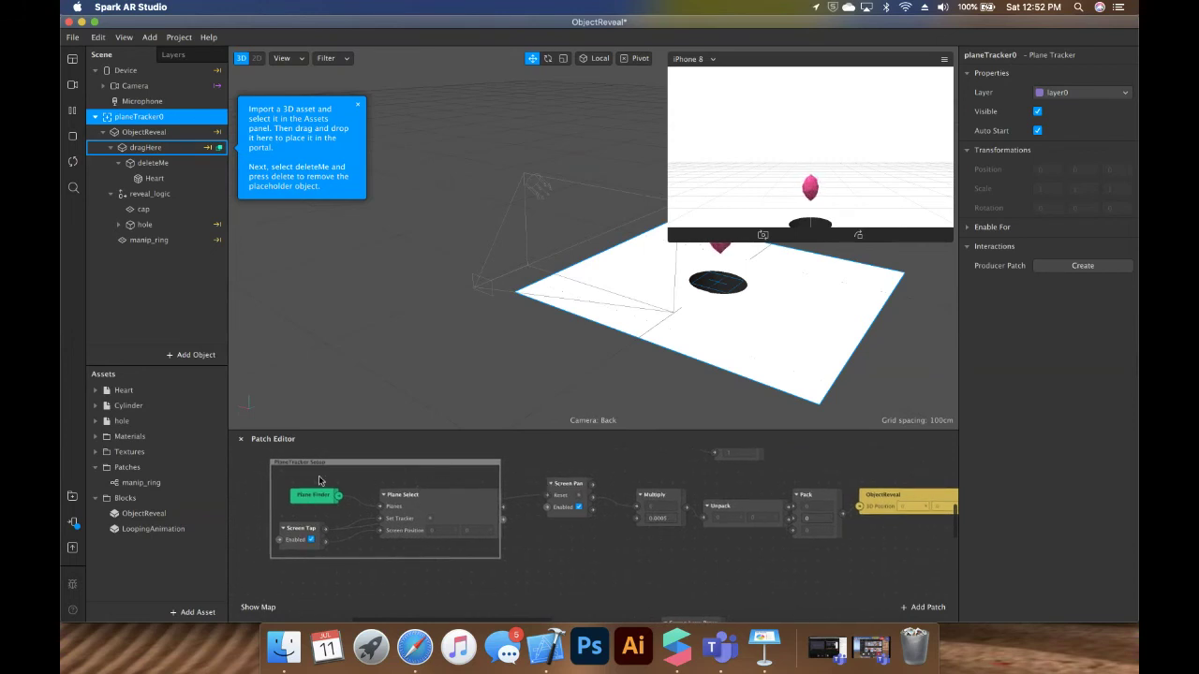
{"action": "left_click", "coordinate": [764, 235]}
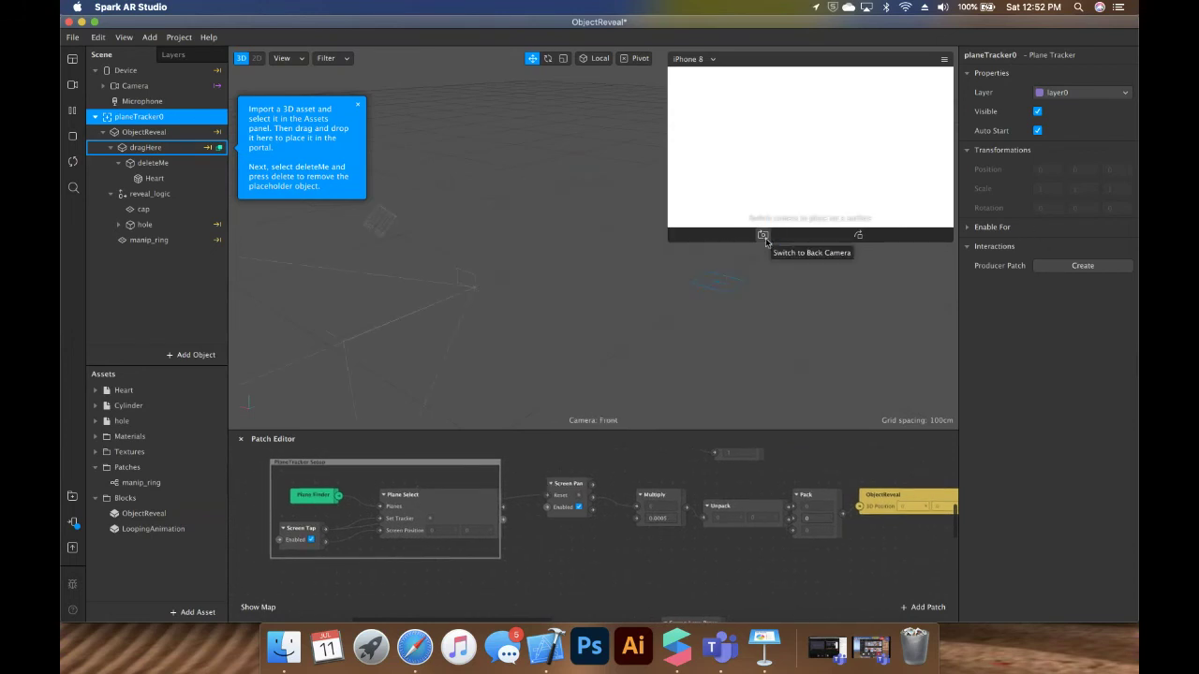
{"action": "left_click", "coordinate": [763, 235]}
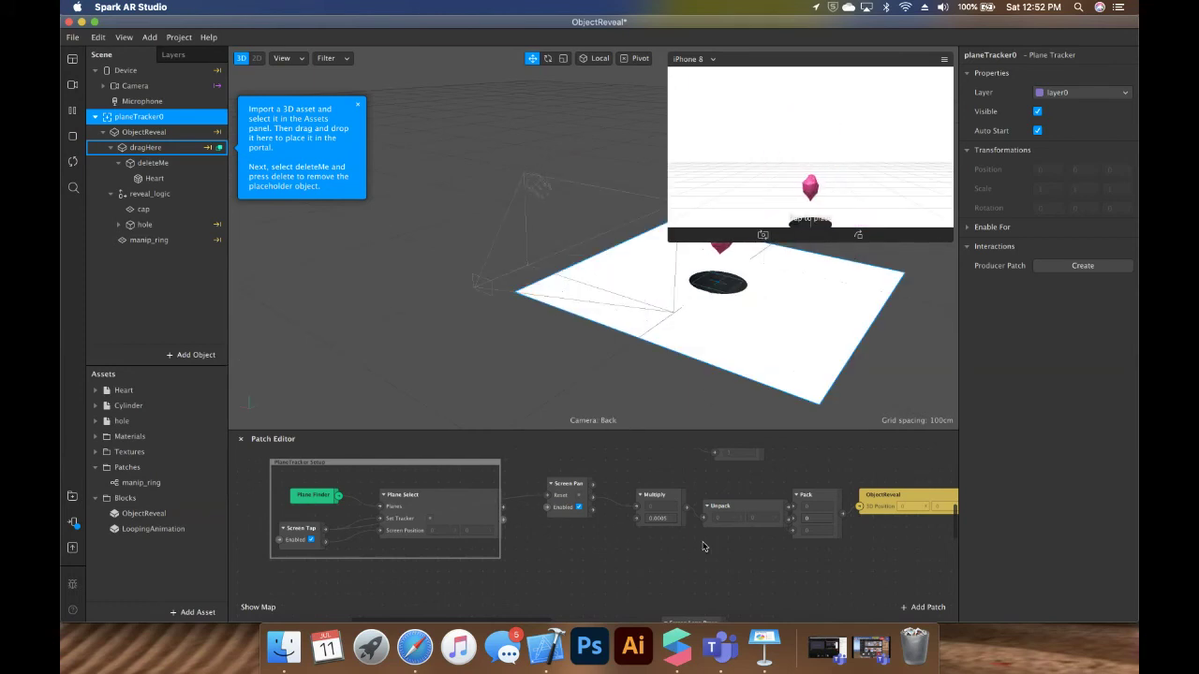
{"action": "scroll", "coordinate": [703, 547], "scroll_direction": "down", "scroll_amount": 5}
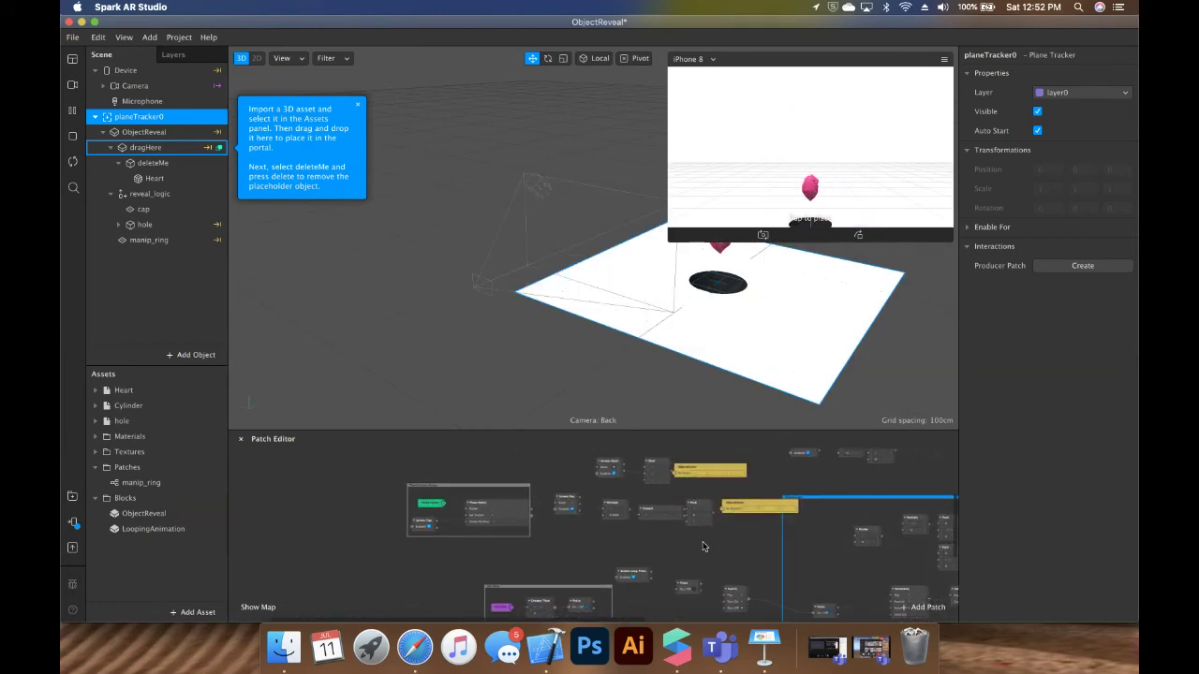
{"action": "scroll", "coordinate": [703, 547], "scroll_direction": "down", "scroll_amount": 5}
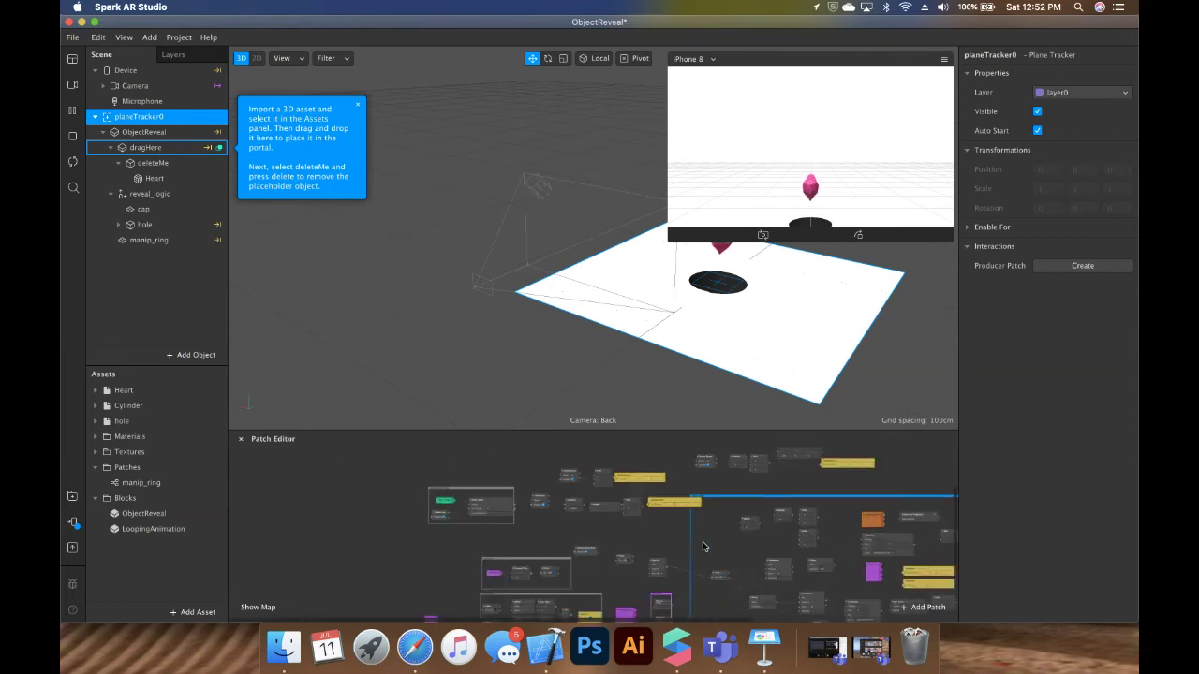
{"action": "scroll", "coordinate": [703, 547], "scroll_direction": "up", "scroll_amount": 5}
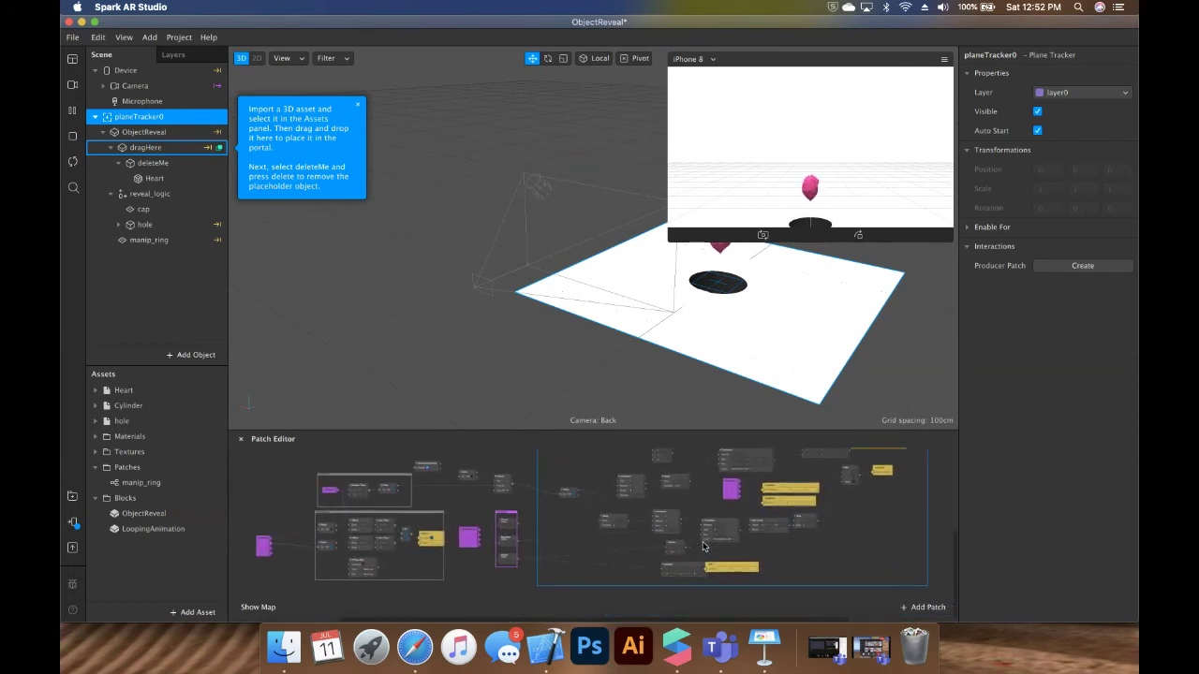
{"action": "scroll", "coordinate": [703, 547], "scroll_direction": "up", "scroll_amount": 3}
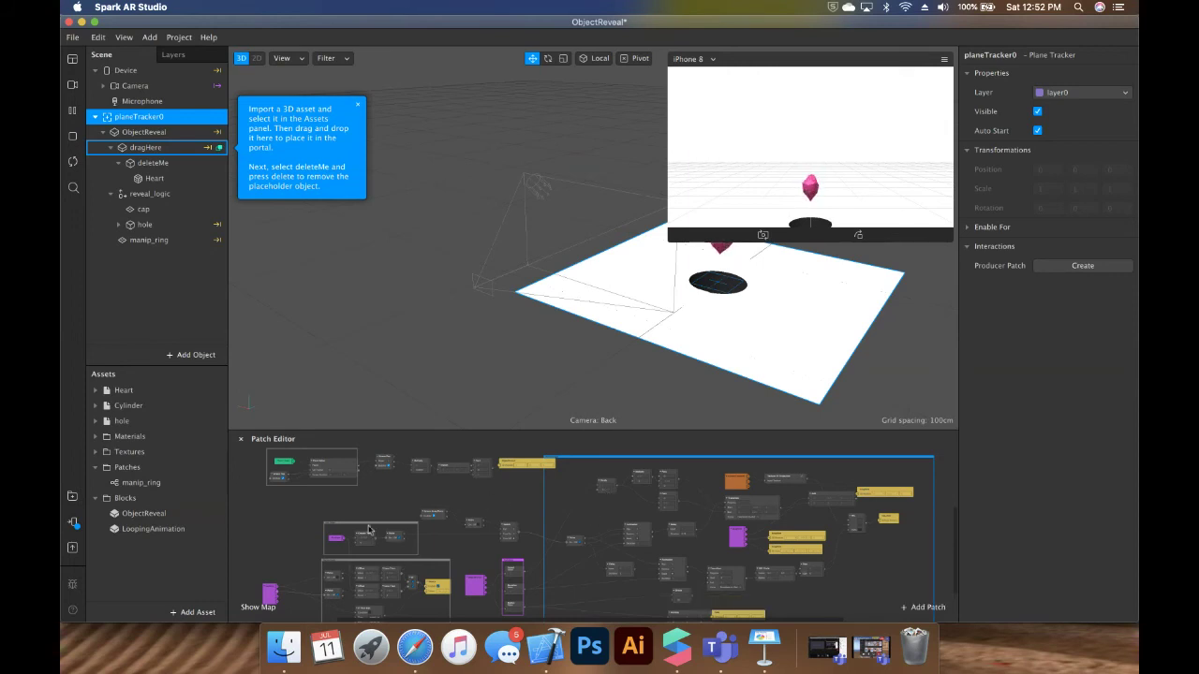
{"action": "left_click", "coordinate": [241, 439]}
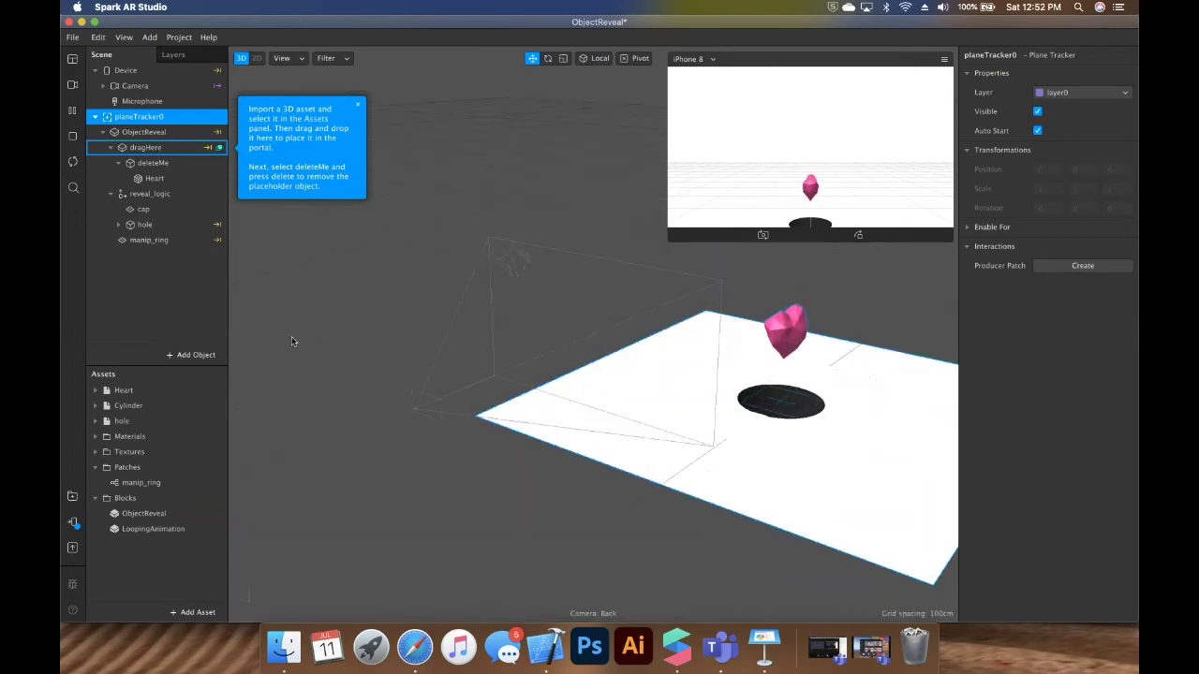
{"action": "left_click", "coordinate": [301, 60]}
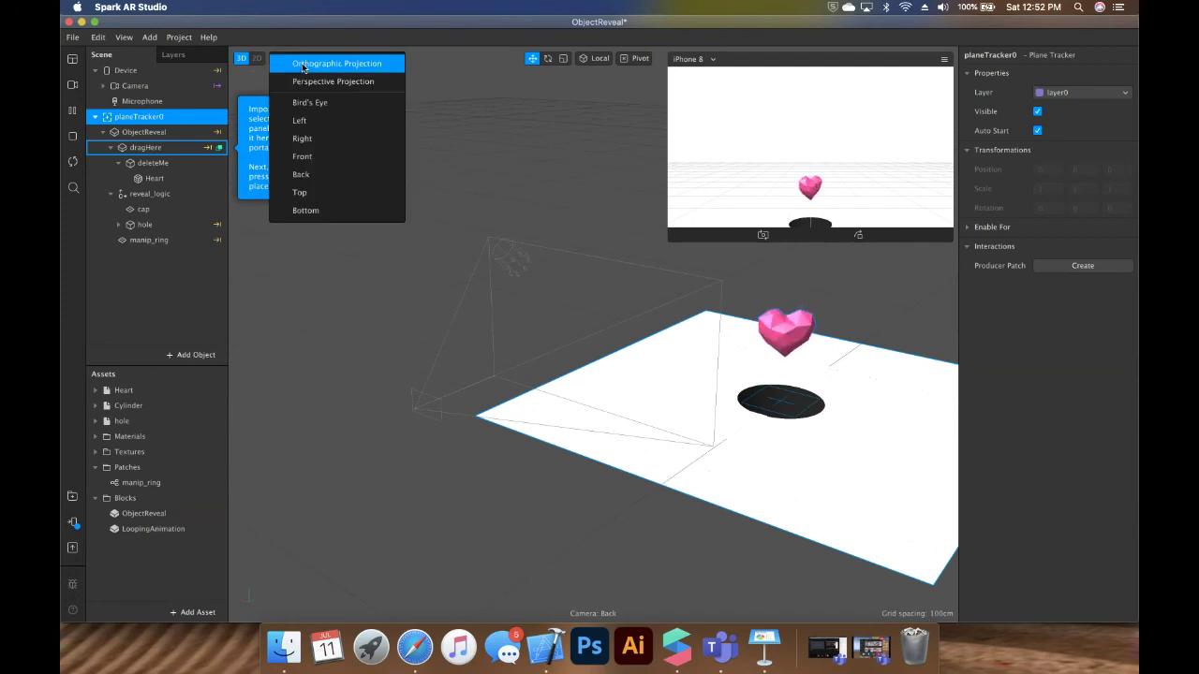
{"action": "left_click", "coordinate": [135, 38]}
{"action": "mouse_move", "coordinate": [148, 39]}
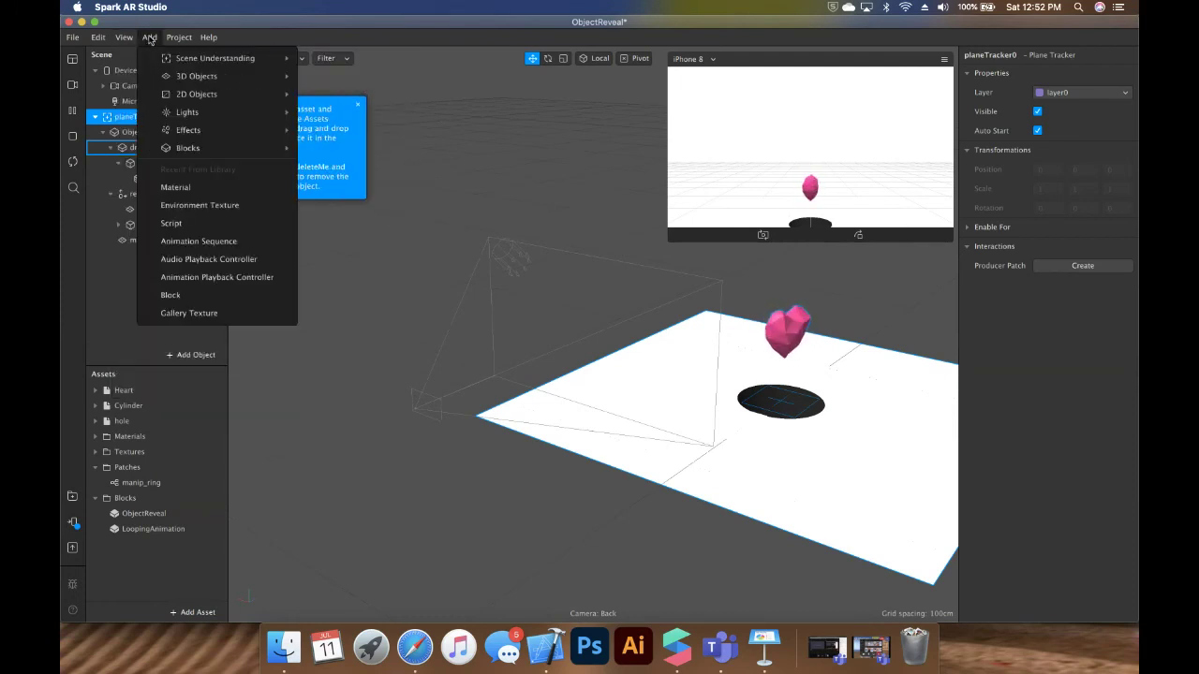
{"action": "left_click", "coordinate": [142, 38]}
{"action": "left_click", "coordinate": [119, 38]}
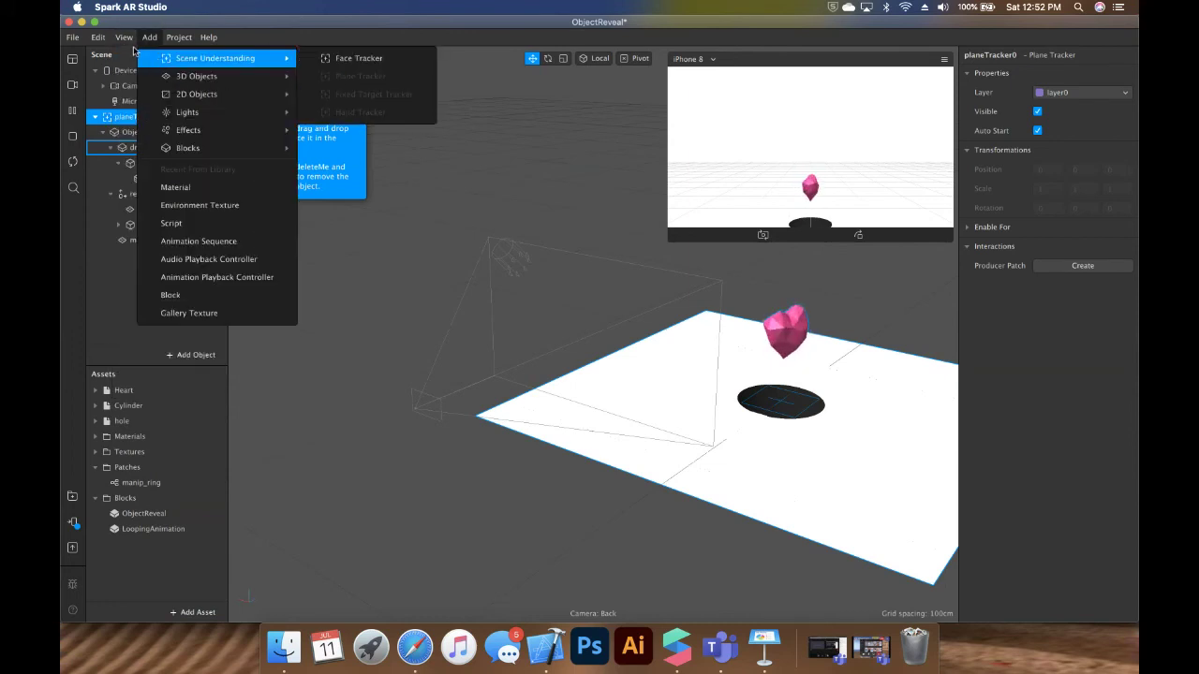
{"action": "left_click", "coordinate": [148, 60]}
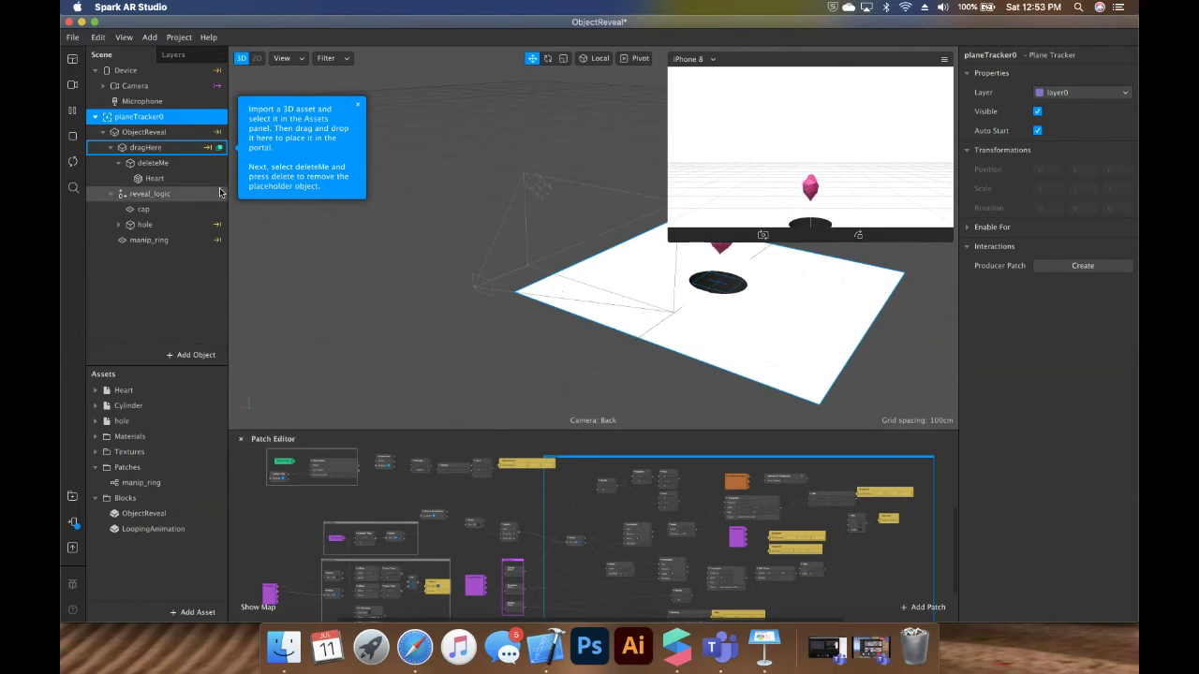
- Select the Heart and create a Heart 3D Scale patch from its Scale property
{"action": "left_click", "coordinate": [513, 381]}
{"action": "left_click", "coordinate": [722, 249]}
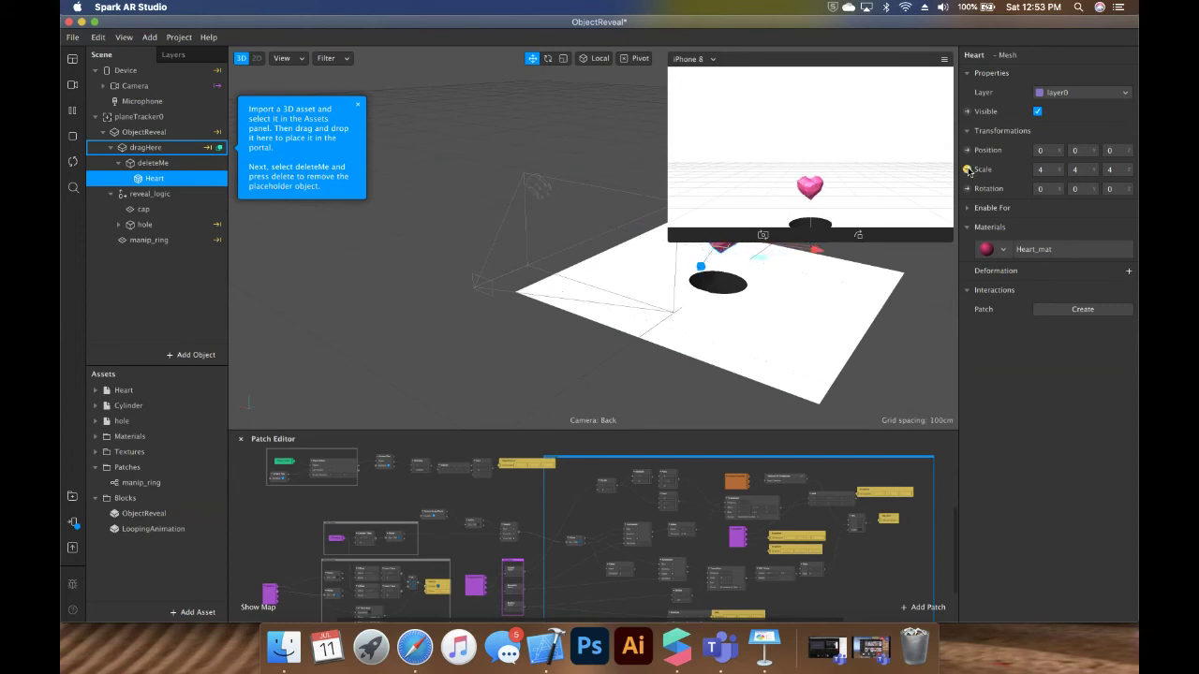
{"action": "left_click", "coordinate": [969, 170]}
{"action": "scroll", "coordinate": [693, 577], "scroll_direction": "down", "scroll_amount": 2}
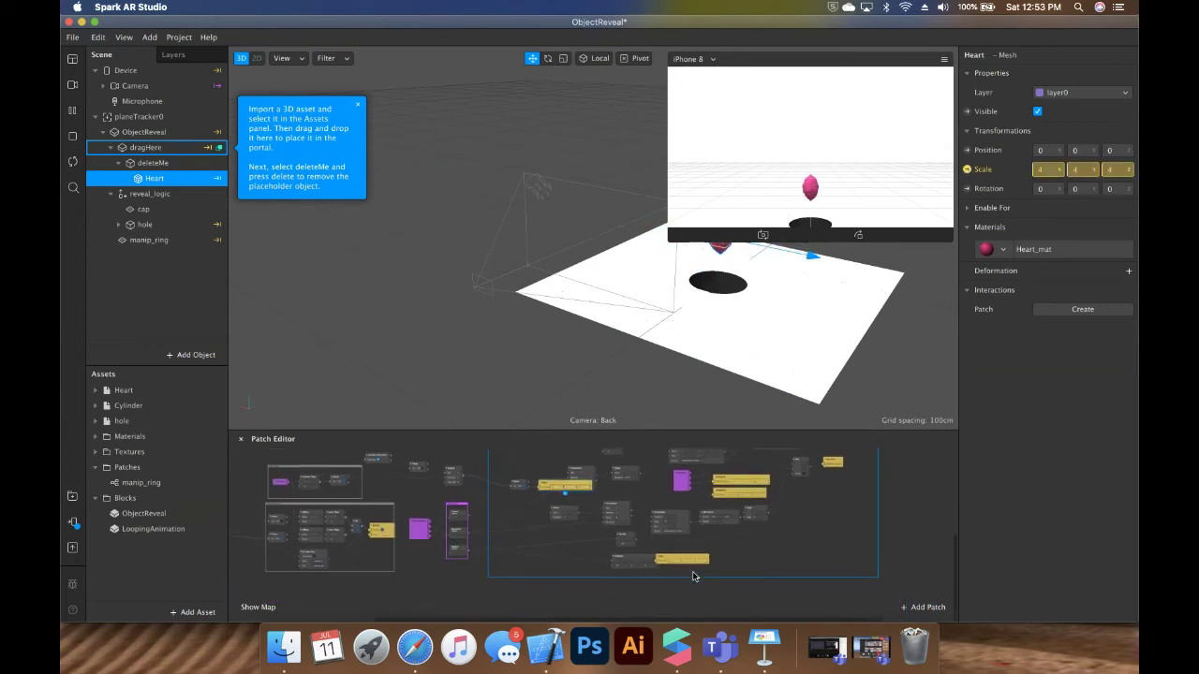
{"action": "scroll", "coordinate": [693, 577], "scroll_direction": "up", "scroll_amount": 5}
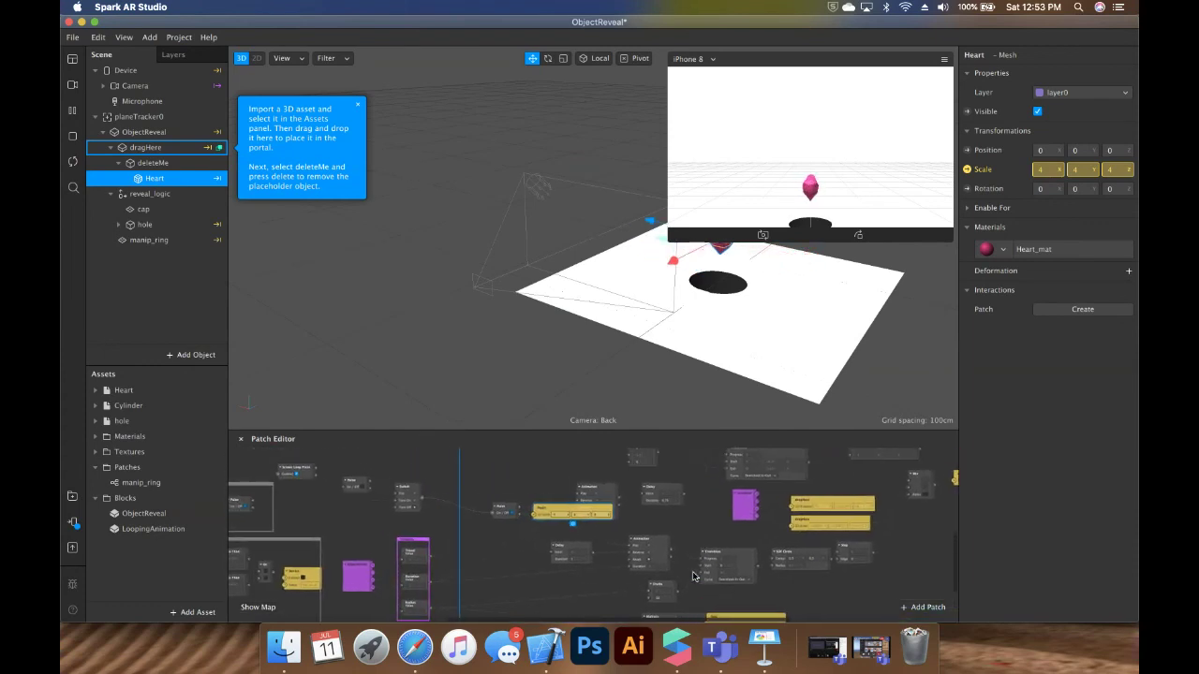
- Create a Heart 3D Position patch and nudge it into place
{"action": "scroll", "coordinate": [523, 508], "scroll_direction": "up", "scroll_amount": 5}
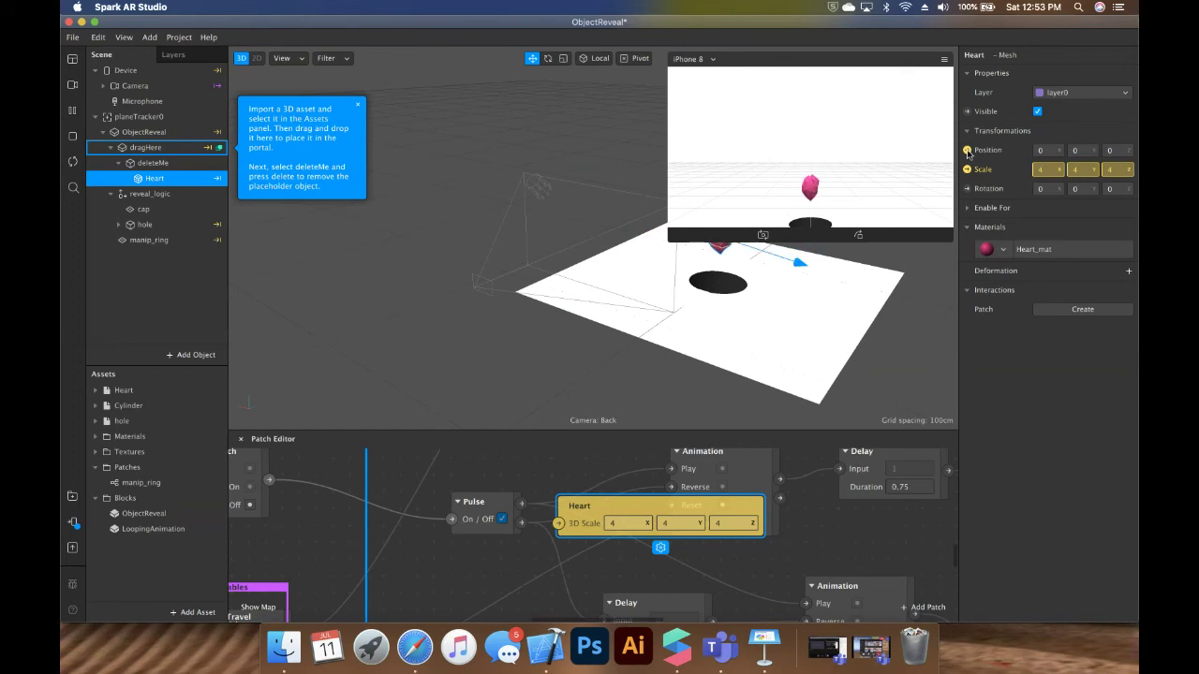
{"action": "left_click", "coordinate": [967, 151]}
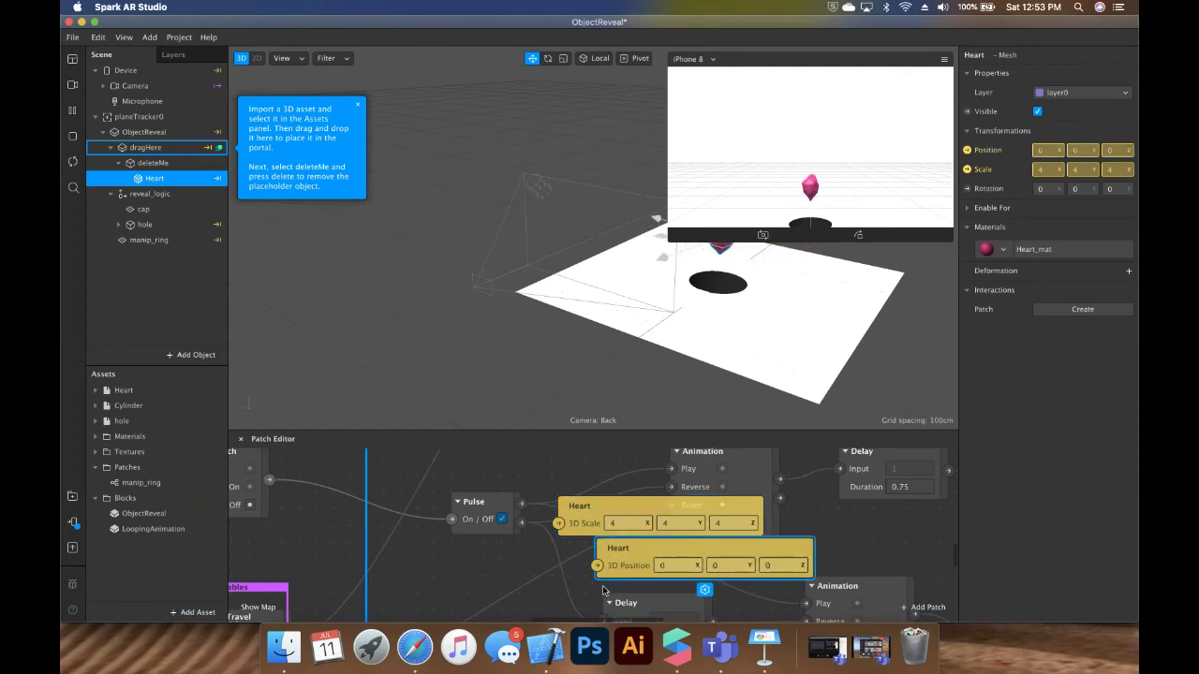
{"action": "left_click_drag", "start_coordinate": [618, 552], "coordinate": [624, 558]}
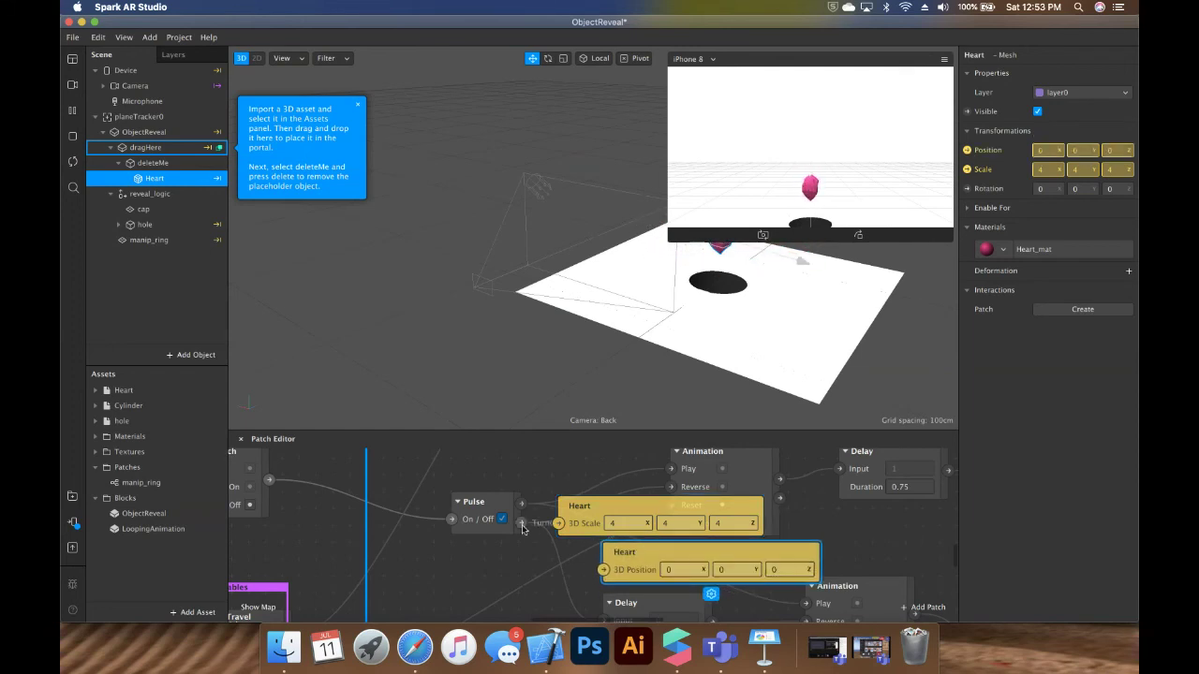
- Wire Pulse toward the Heart position, move the scale patch up, and select dragHere
{"action": "left_click_drag", "start_coordinate": [521, 522], "coordinate": [602, 573]}
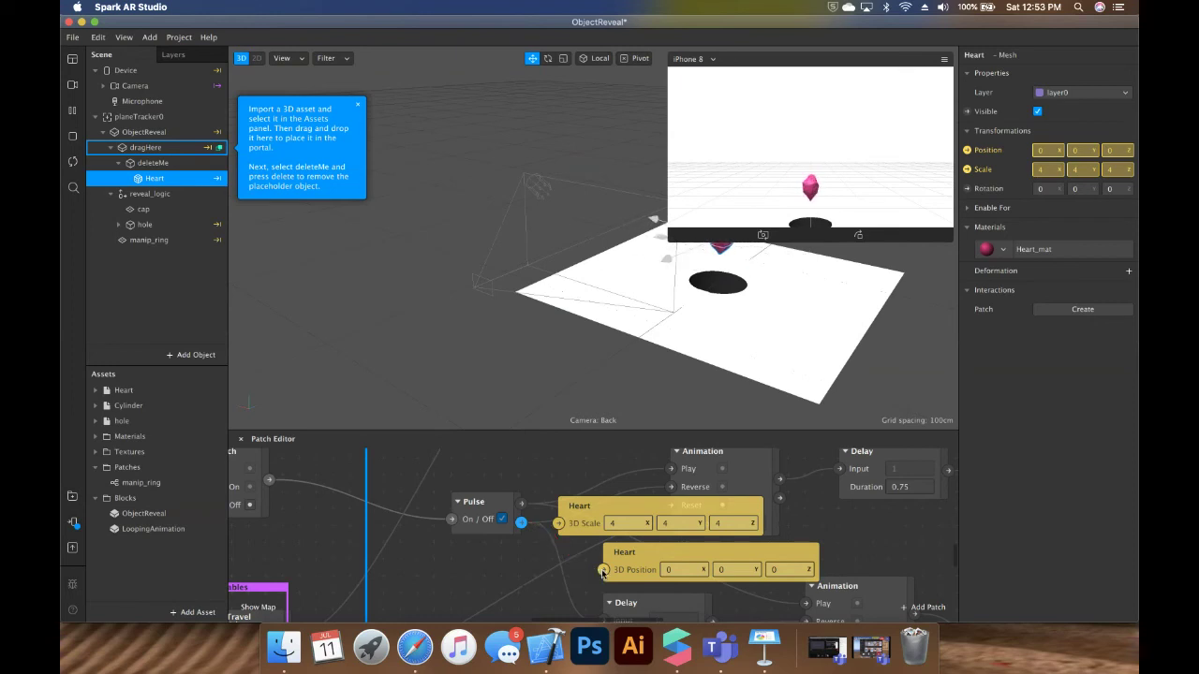
{"action": "left_click_drag", "start_coordinate": [521, 523], "coordinate": [604, 571]}
{"action": "left_click", "coordinate": [603, 570]}
{"action": "left_click_drag", "start_coordinate": [570, 514], "coordinate": [596, 493]}
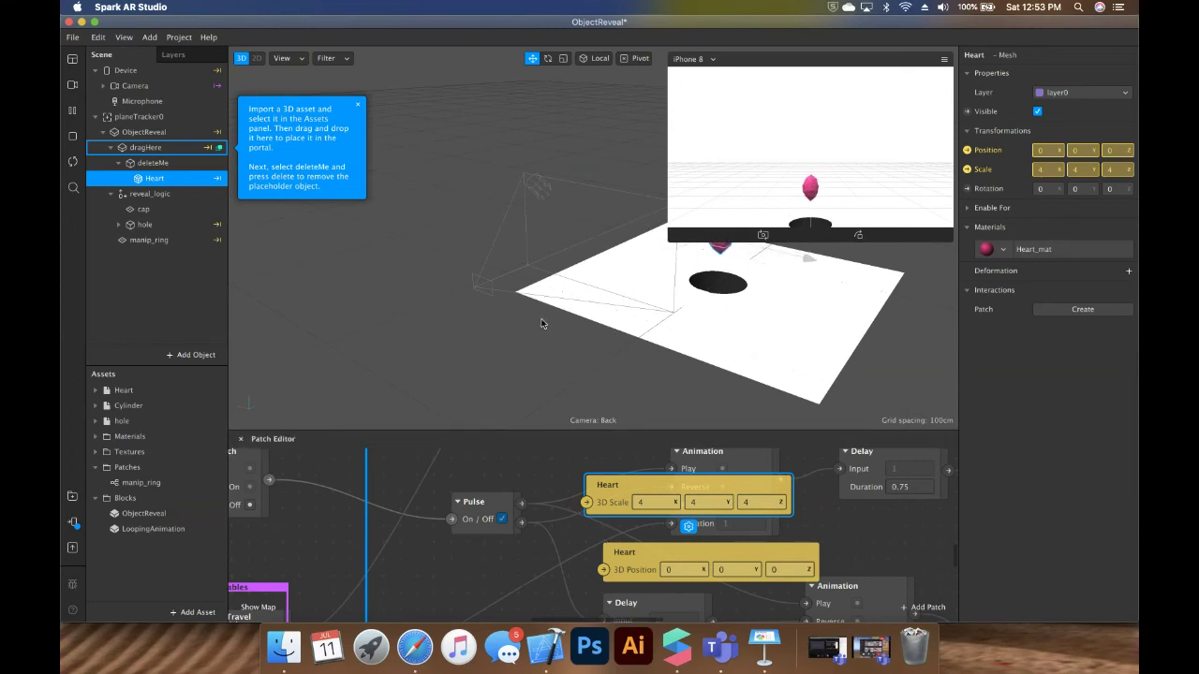
{"action": "scroll", "coordinate": [541, 323], "scroll_direction": "down", "scroll_amount": 4}
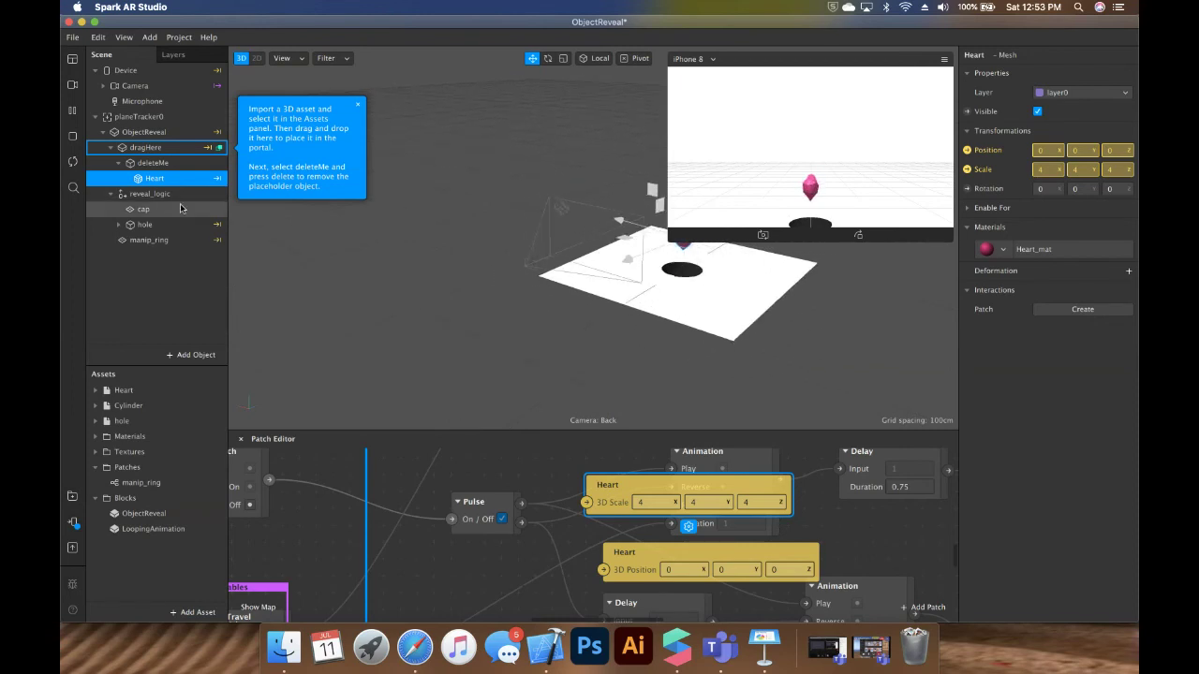
{"action": "left_click", "coordinate": [134, 150]}
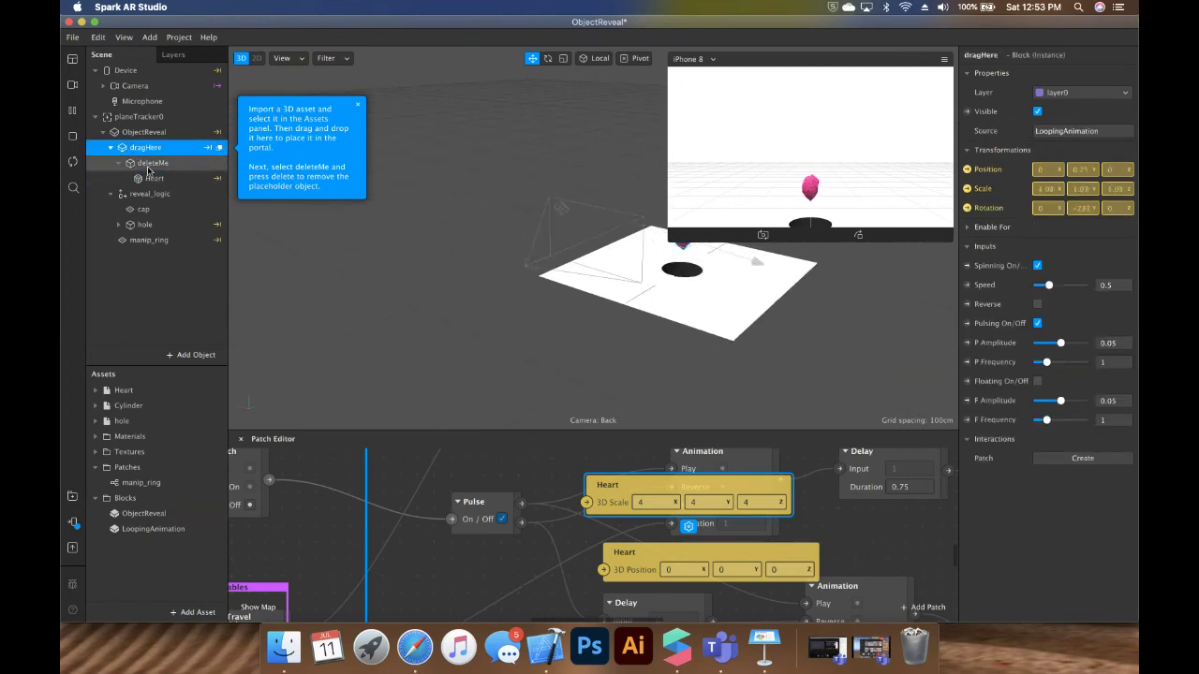
- Delete the deleteMe placeholder with its Heart, then return from the CGTrader page
{"action": "left_click", "coordinate": [131, 164]}
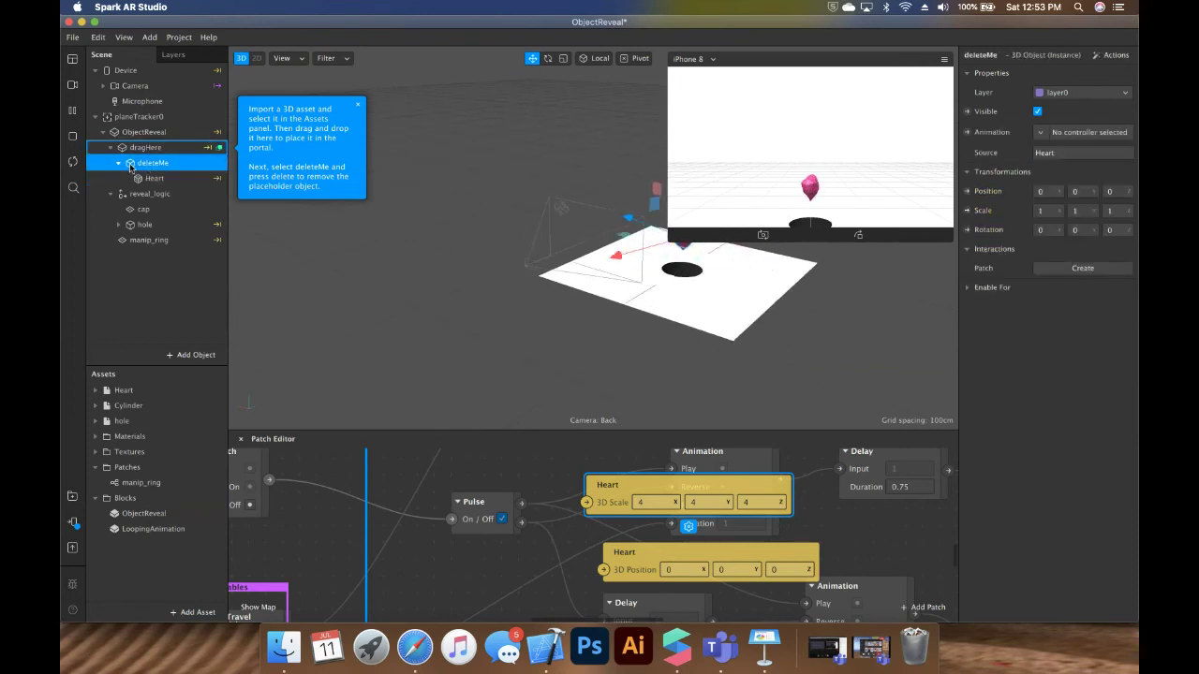
{"action": "key", "text": "Delete"}
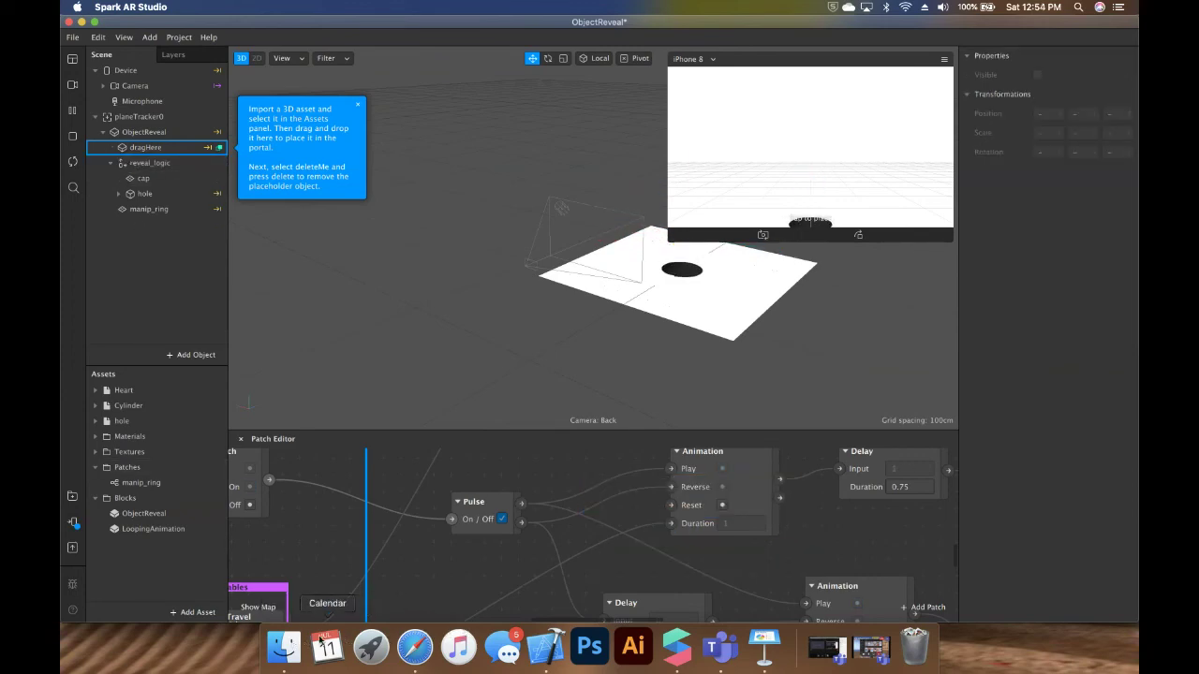
{"action": "left_click", "coordinate": [407, 654]}
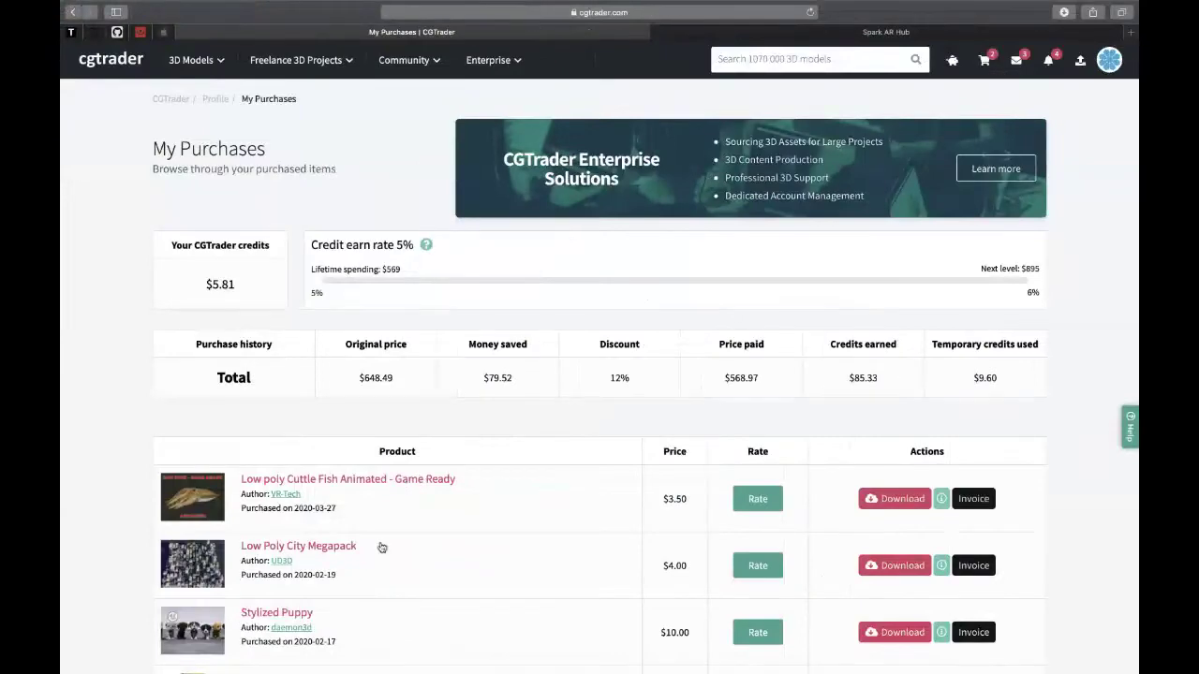
{"action": "key", "text": "ctrl+Left"}
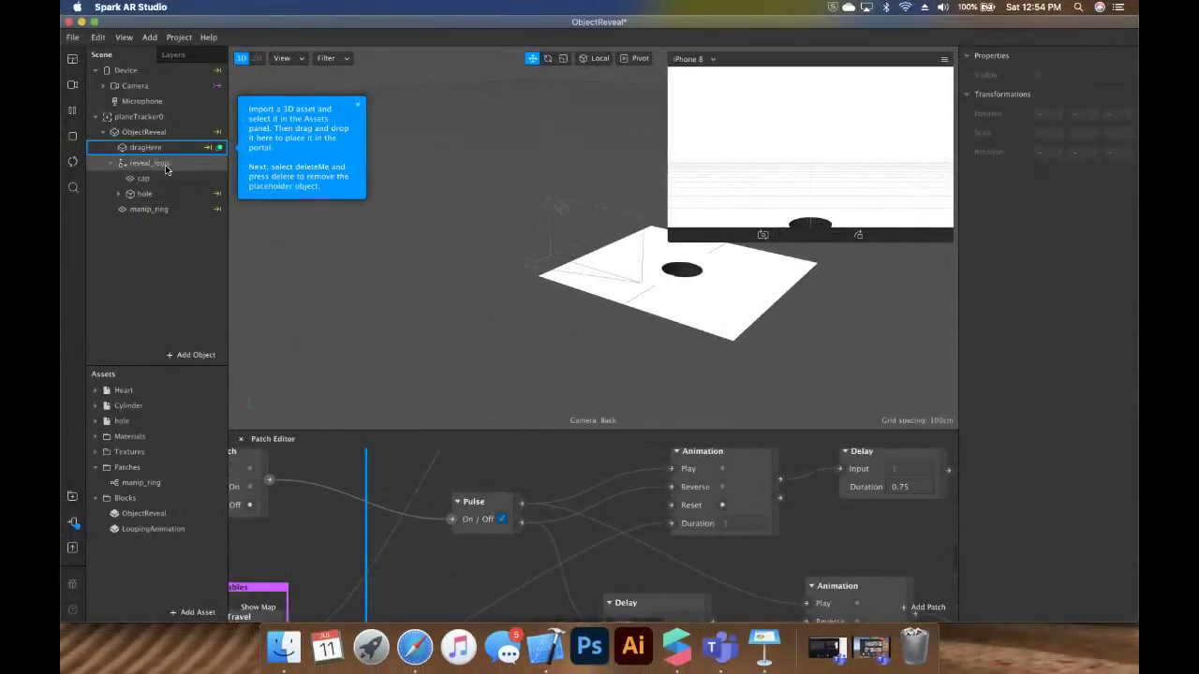
- Bring Spark AR Studio to the front and show the Add Asset menu
{"action": "left_click", "coordinate": [289, 656]}
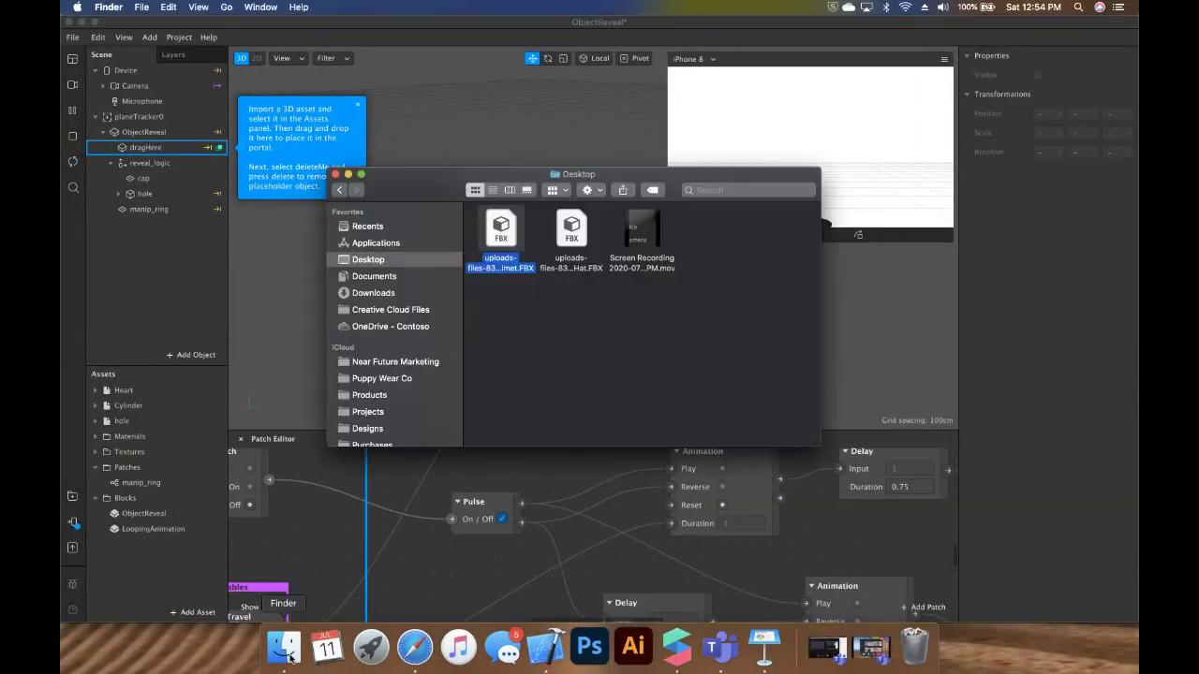
{"action": "left_click", "coordinate": [196, 590]}
{"action": "left_click", "coordinate": [180, 614]}
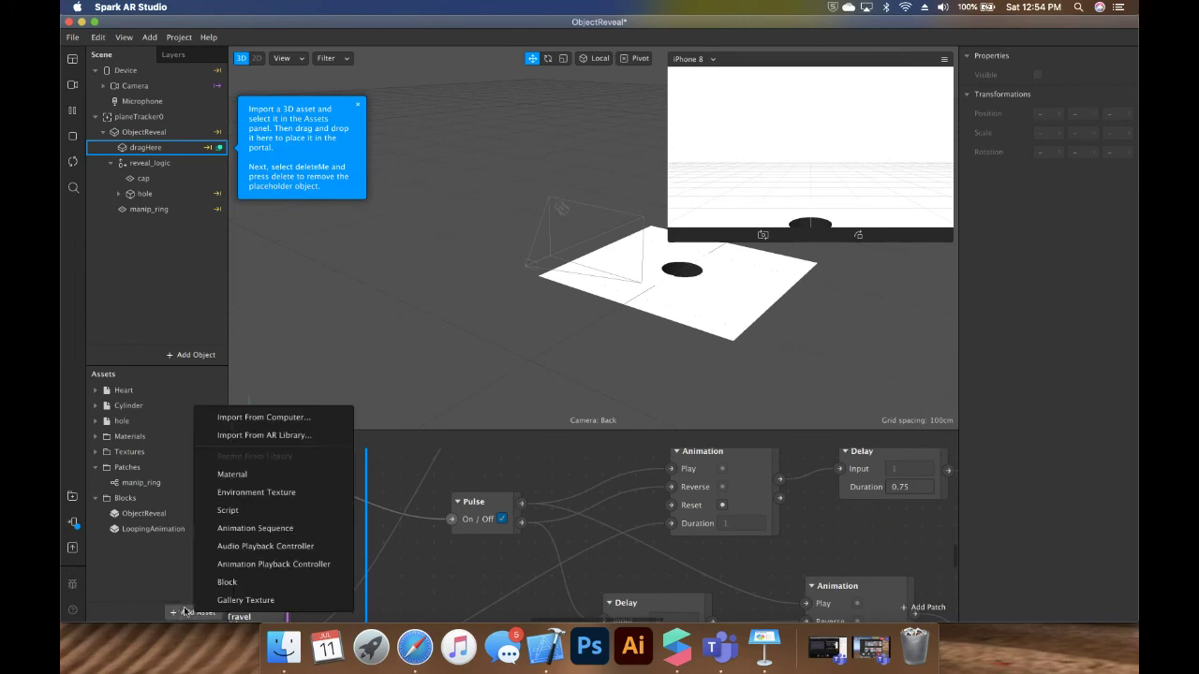
- Import the Santa hat FBX from the Desktop and place its 3D object inside dragHere
{"action": "left_click", "coordinate": [269, 418]}
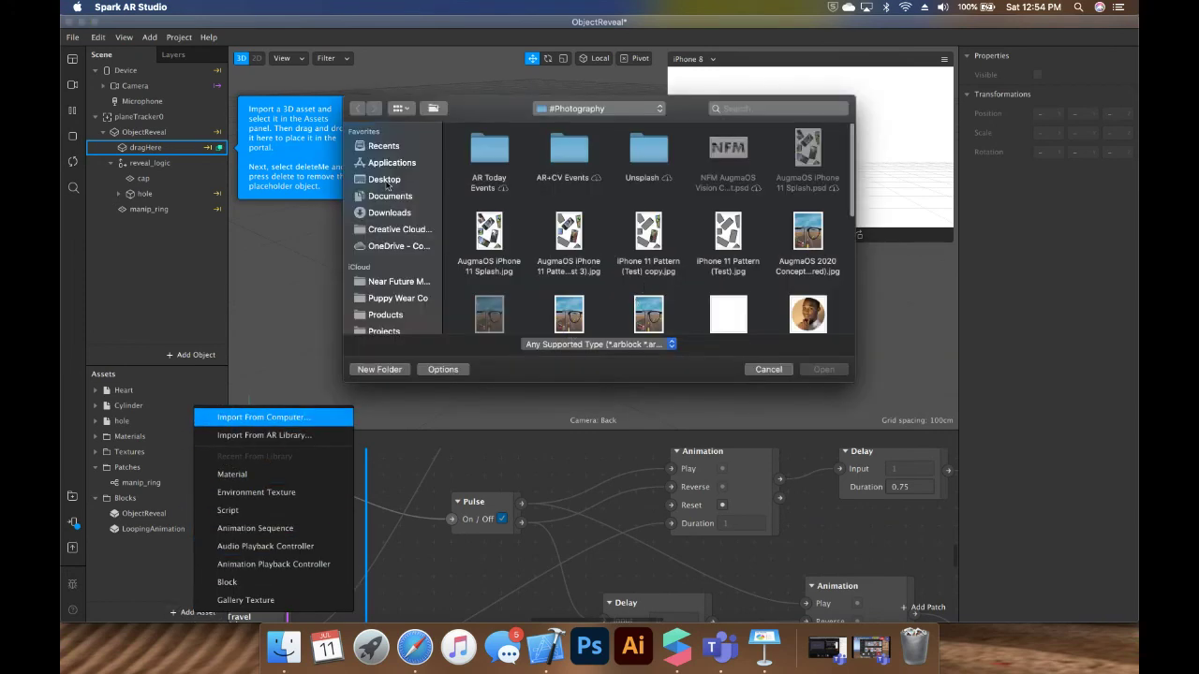
{"action": "left_click", "coordinate": [384, 180]}
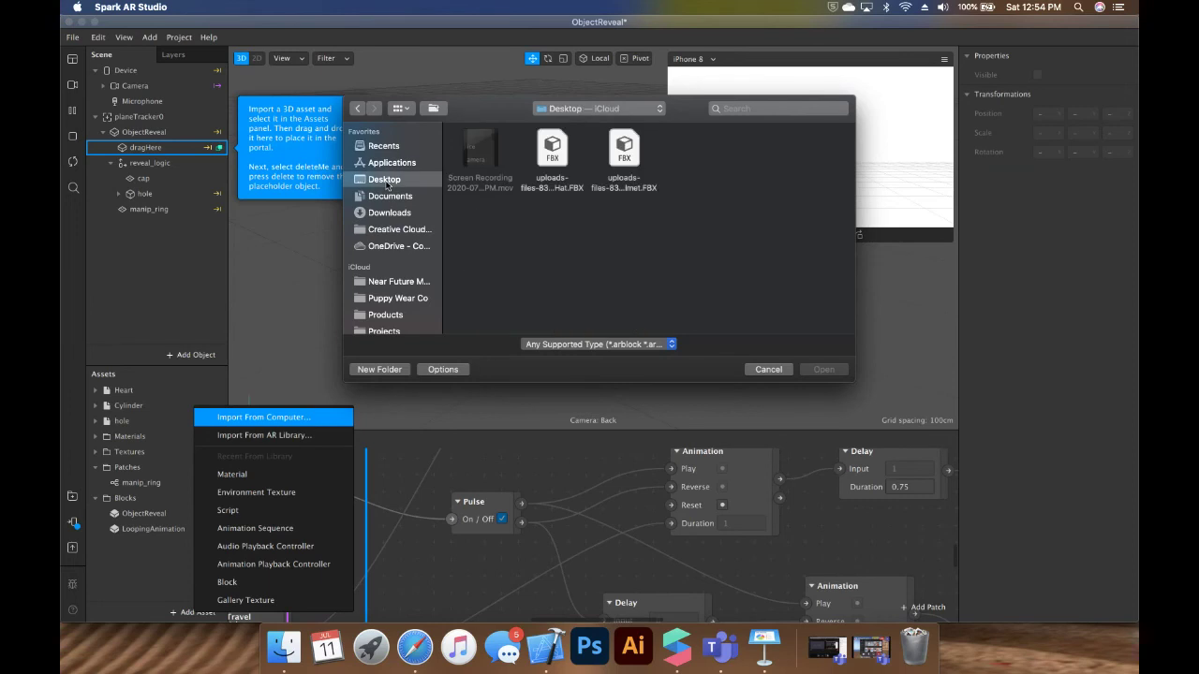
{"action": "left_click", "coordinate": [555, 177]}
{"action": "left_click", "coordinate": [816, 370]}
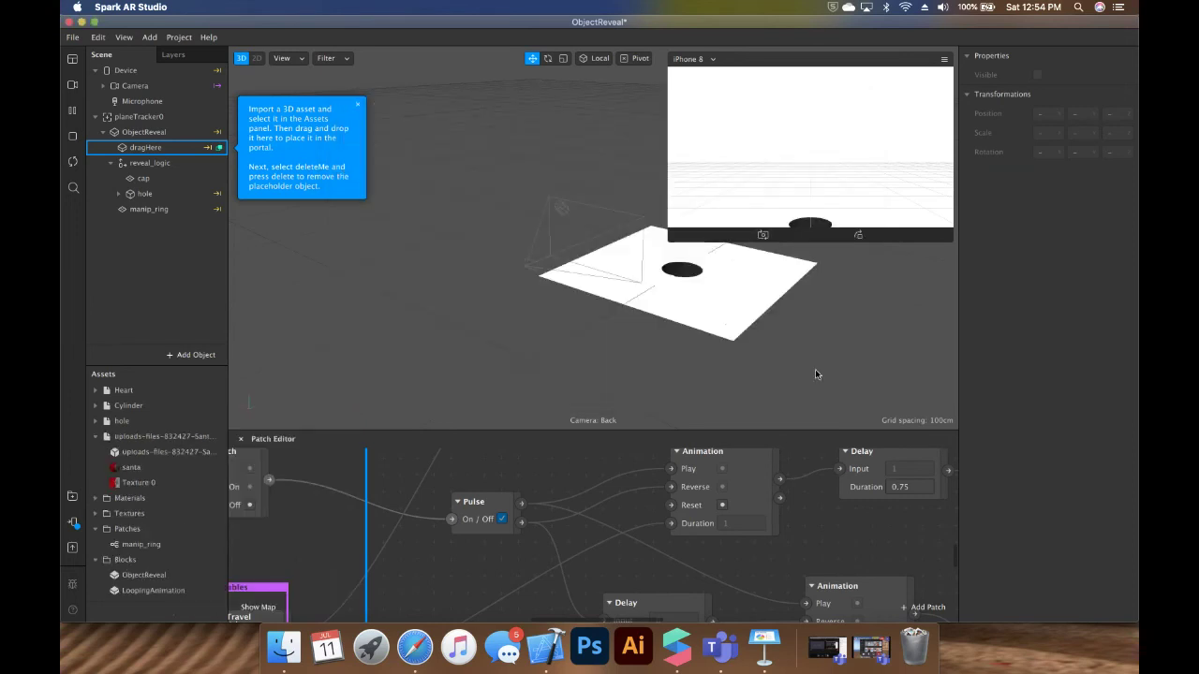
{"action": "left_click", "coordinate": [136, 454]}
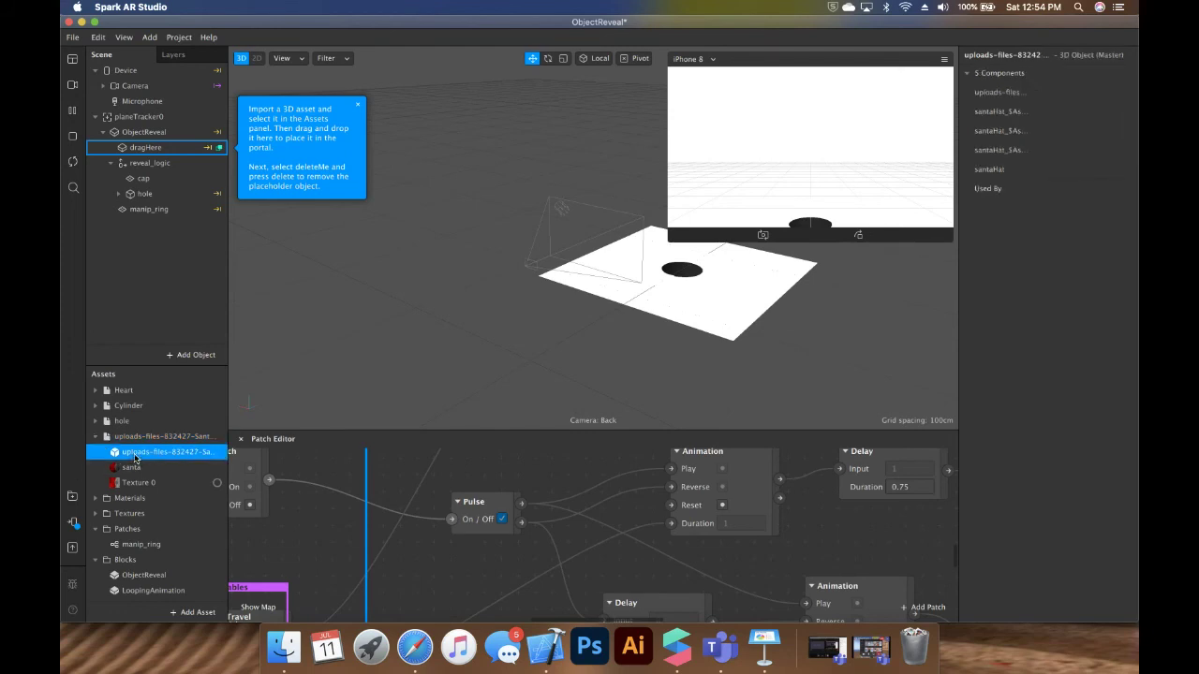
{"action": "mouse_move", "coordinate": [134, 458]}
{"action": "left_mouse_down"}
{"action": "mouse_move", "coordinate": [94, 440]}
{"action": "mouse_move", "coordinate": [199, 111]}
{"action": "mouse_move", "coordinate": [157, 338]}
{"action": "mouse_move", "coordinate": [102, 486]}
{"action": "mouse_move", "coordinate": [112, 560]}
{"action": "mouse_move", "coordinate": [138, 452]}
{"action": "left_mouse_up"}
{"action": "left_click_drag", "start_coordinate": [116, 456], "coordinate": [146, 149]}
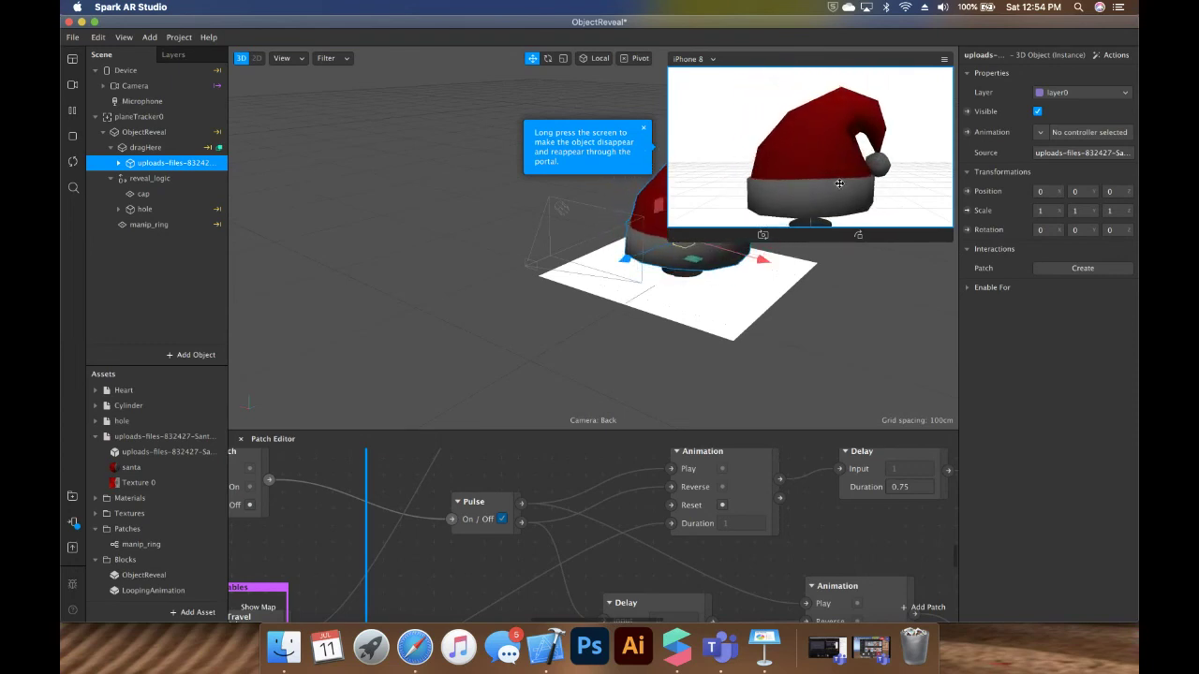
- Scale the hat to 0.7 on X, Y and Z
{"action": "left_click", "coordinate": [1055, 212]}
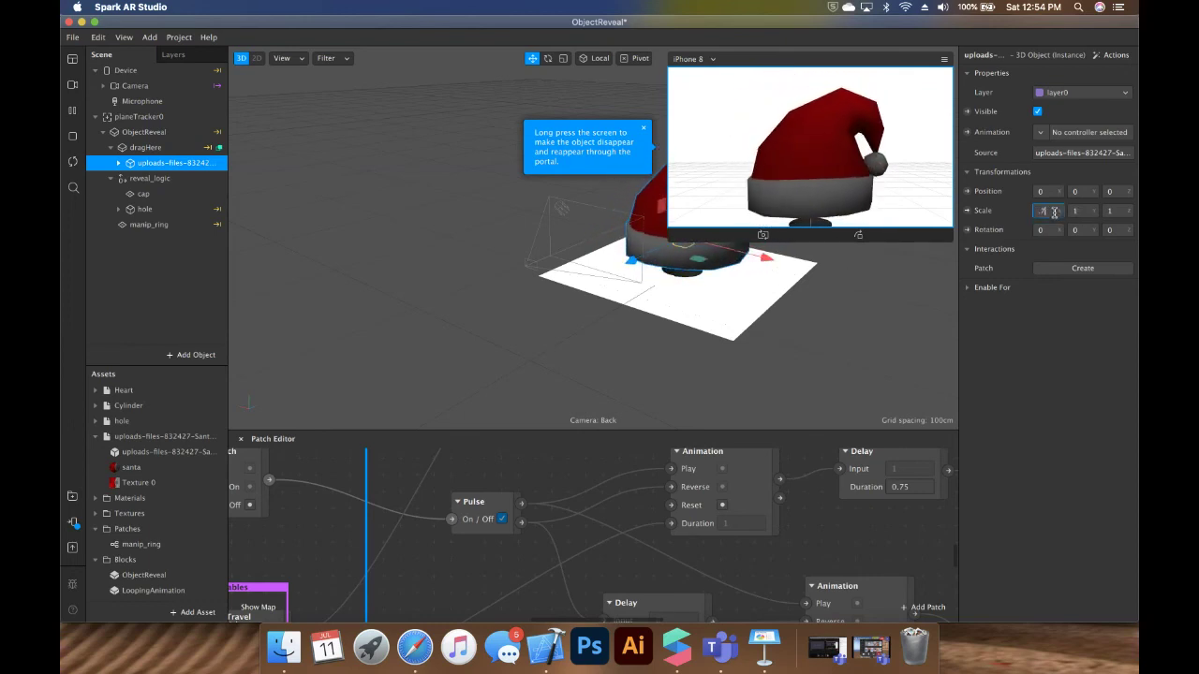
{"action": "type", "text": ".7"}
{"action": "key", "text": "Tab"}
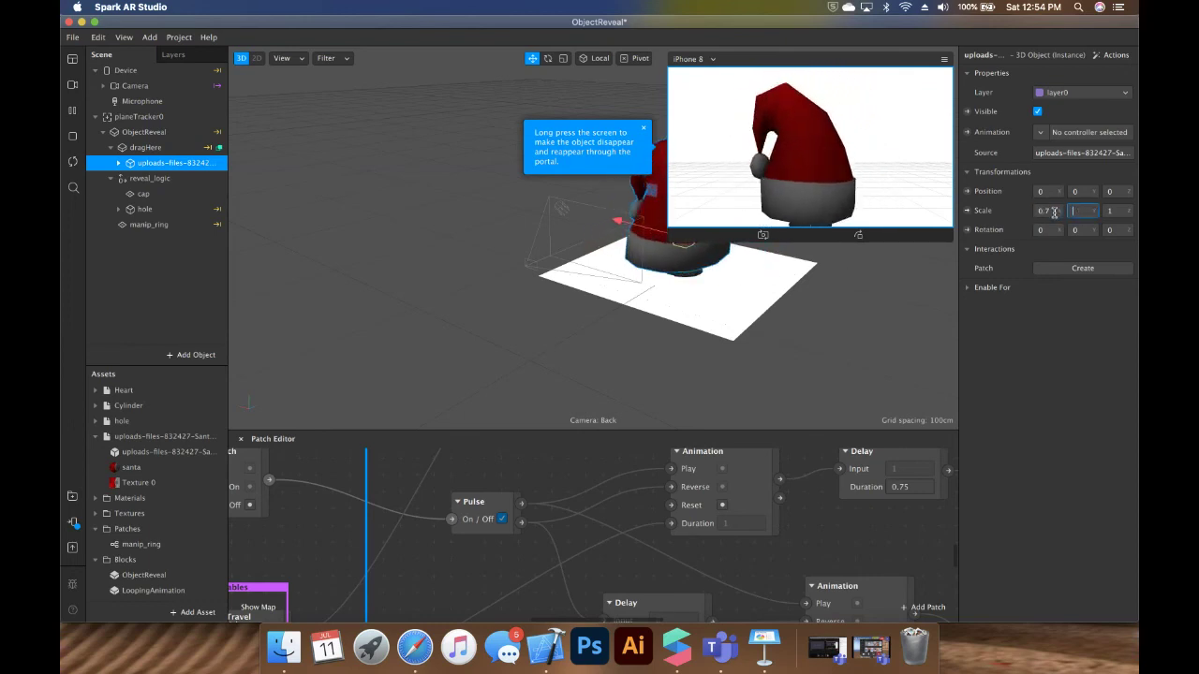
{"action": "type", "text": ".7"}
{"action": "key", "text": "Tab"}
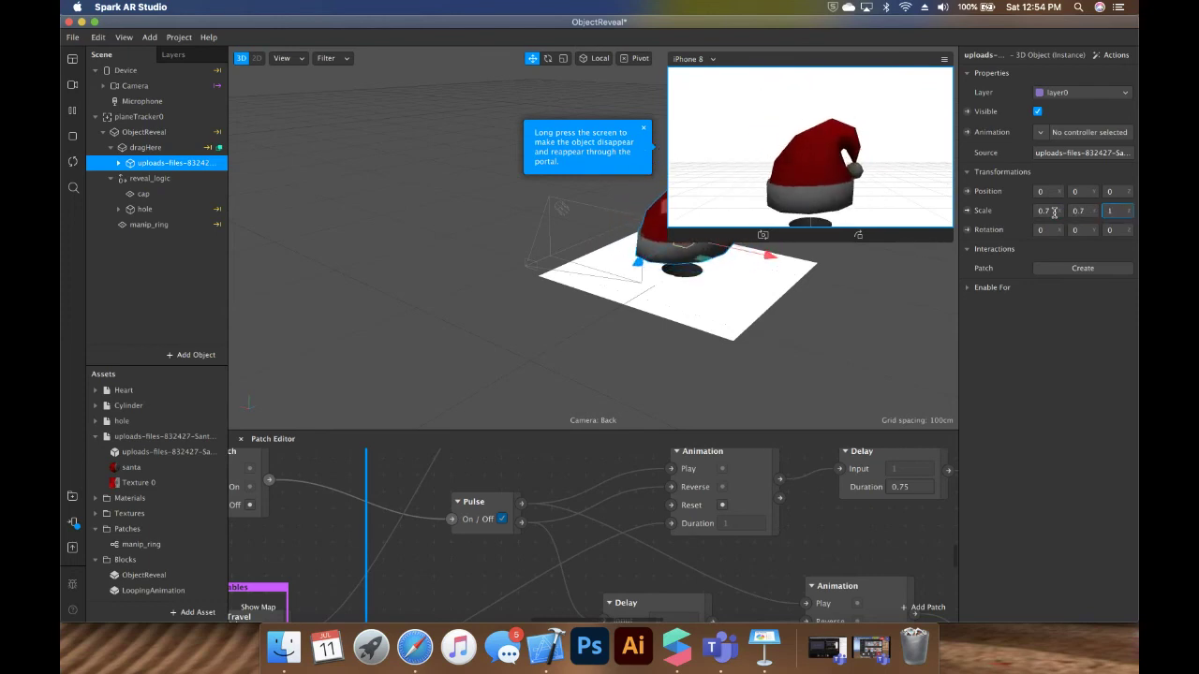
{"action": "type", "text": ".7"}
{"action": "key", "text": "Tab"}
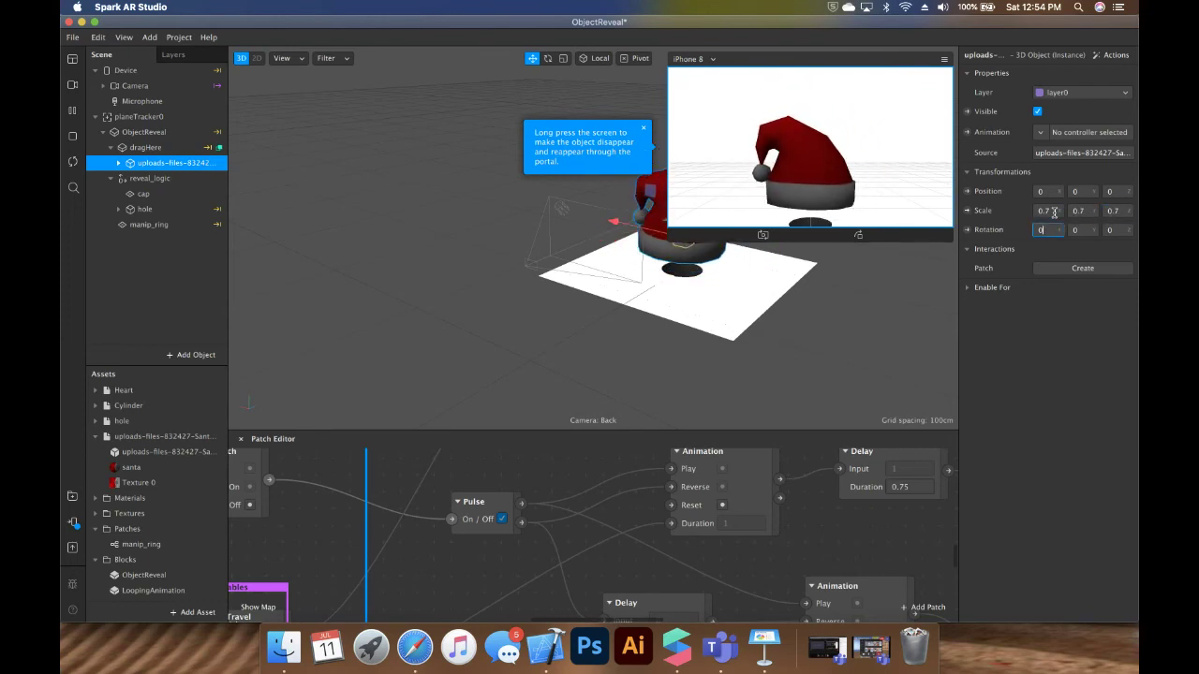
{"action": "left_click", "coordinate": [901, 336]}
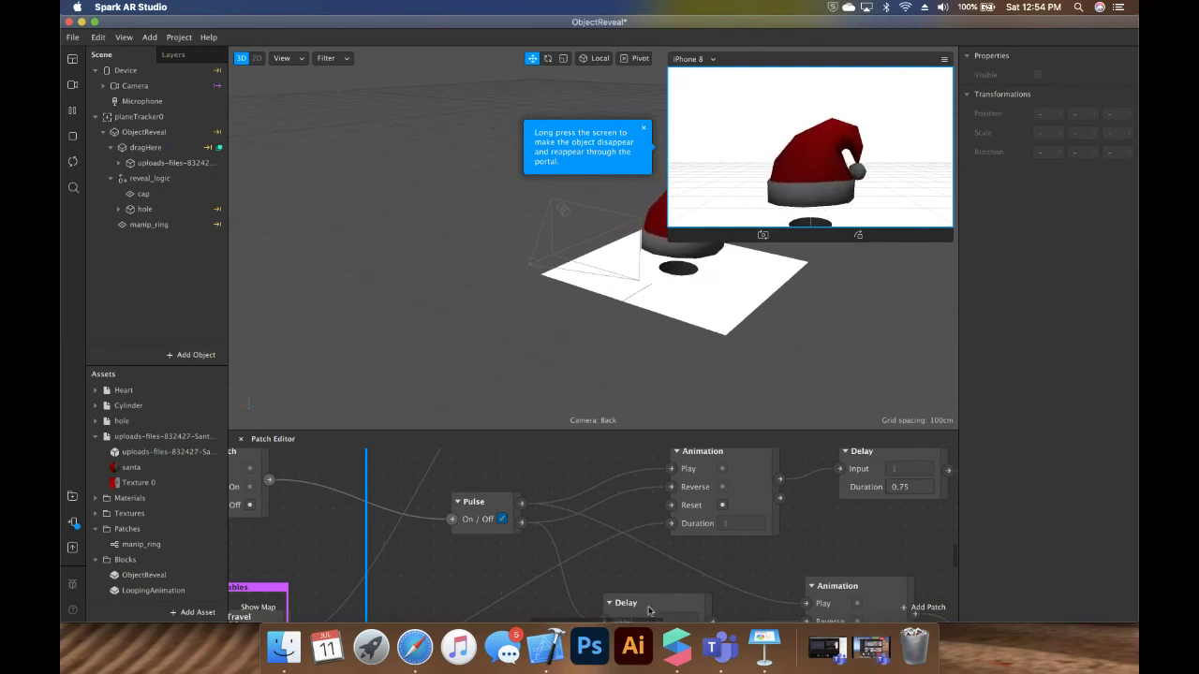
- Launch QuickTime Player from Spotlight by searching 'qu'
{"action": "key", "text": "super+space"}
{"action": "type", "text": "qu"}
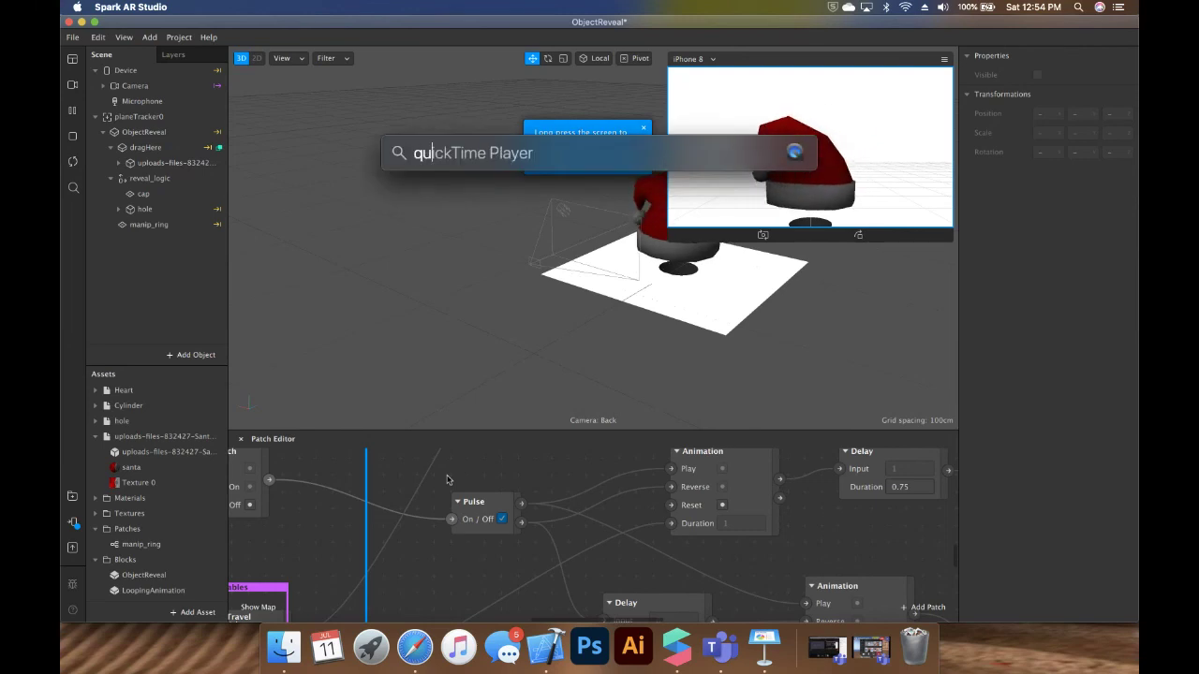
{"action": "key", "text": "Return"}
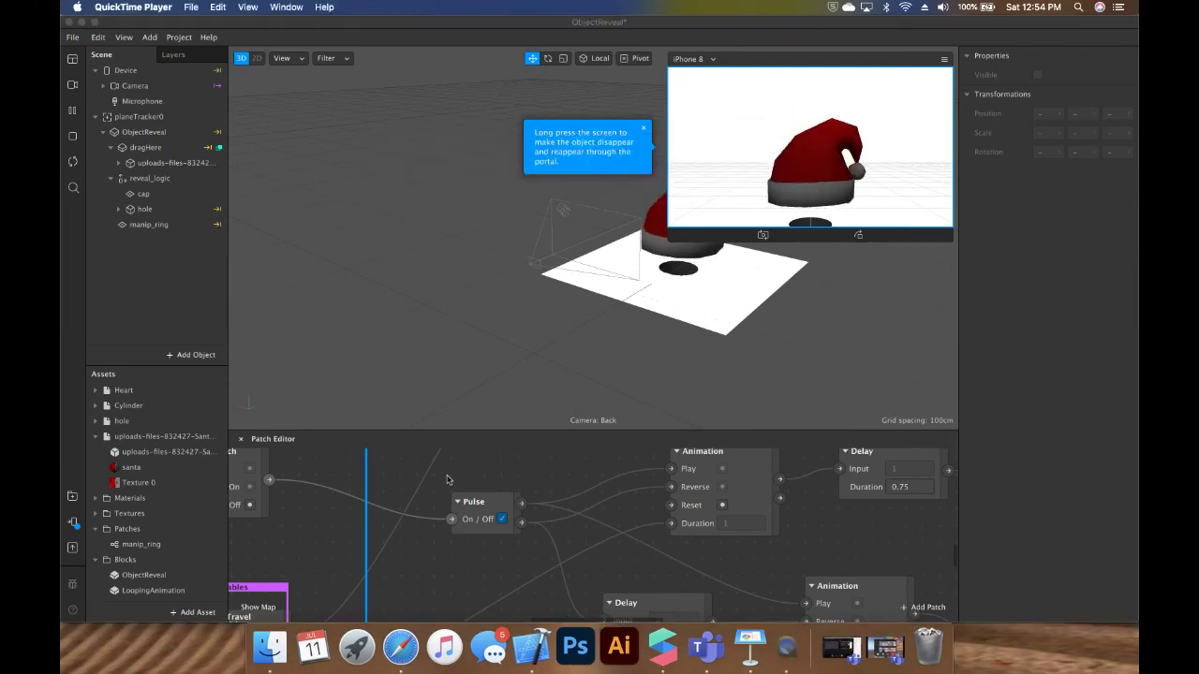
{"action": "left_click", "coordinate": [174, 7]}
{"action": "left_click", "coordinate": [307, 154]}
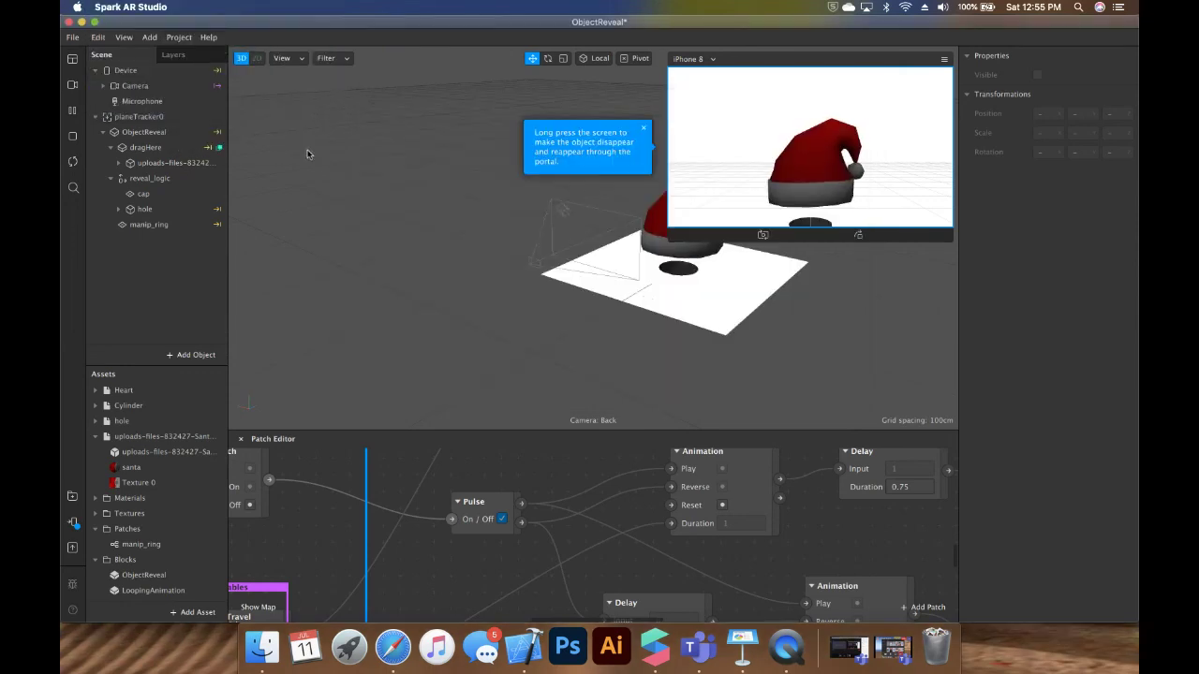
{"action": "left_click", "coordinate": [786, 647]}
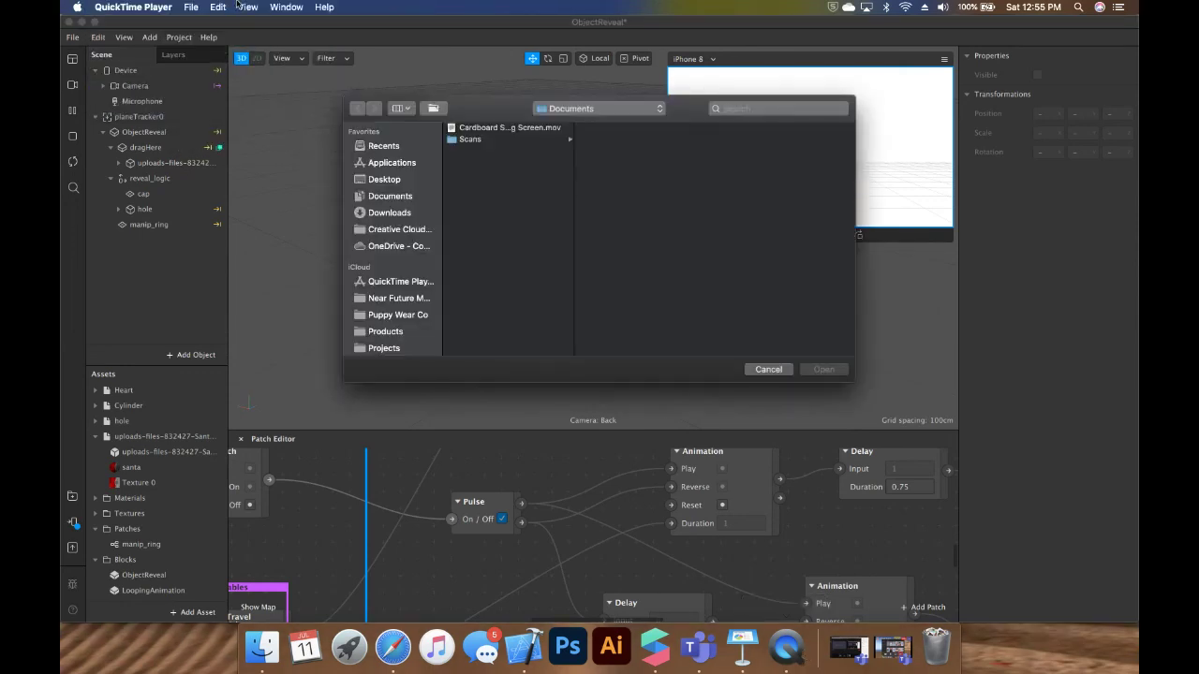
- Start a new movie recording in QuickTime with the iPhone as the camera
{"action": "left_click", "coordinate": [197, 10]}
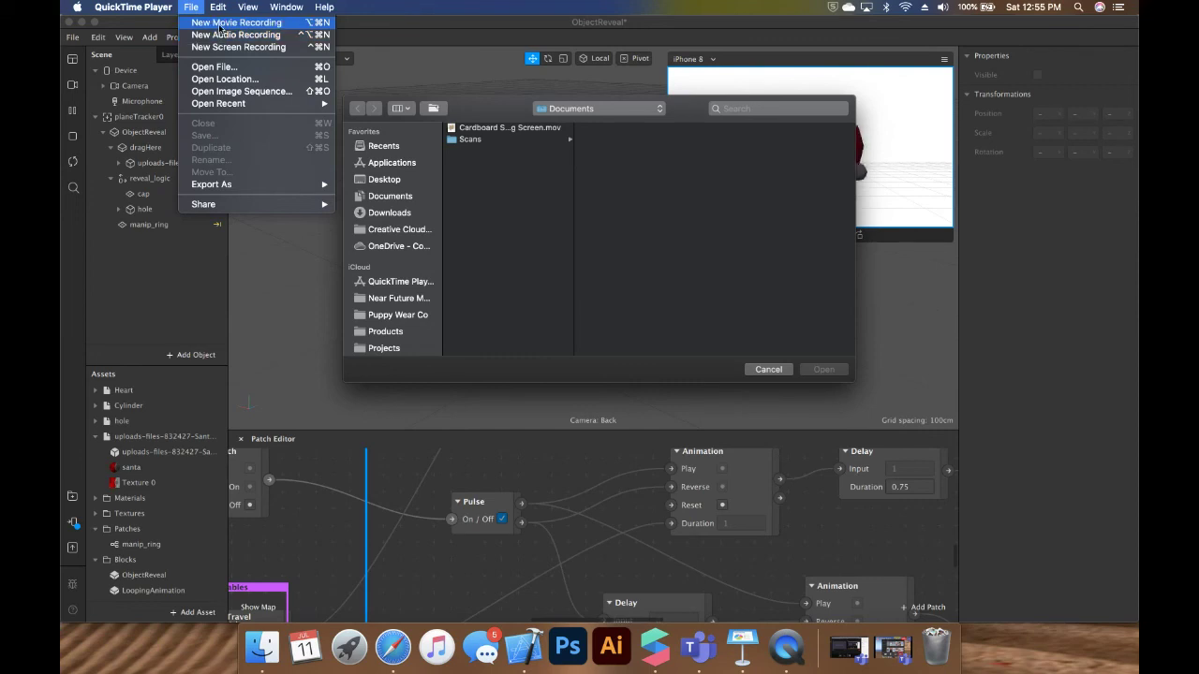
{"action": "left_click", "coordinate": [221, 24]}
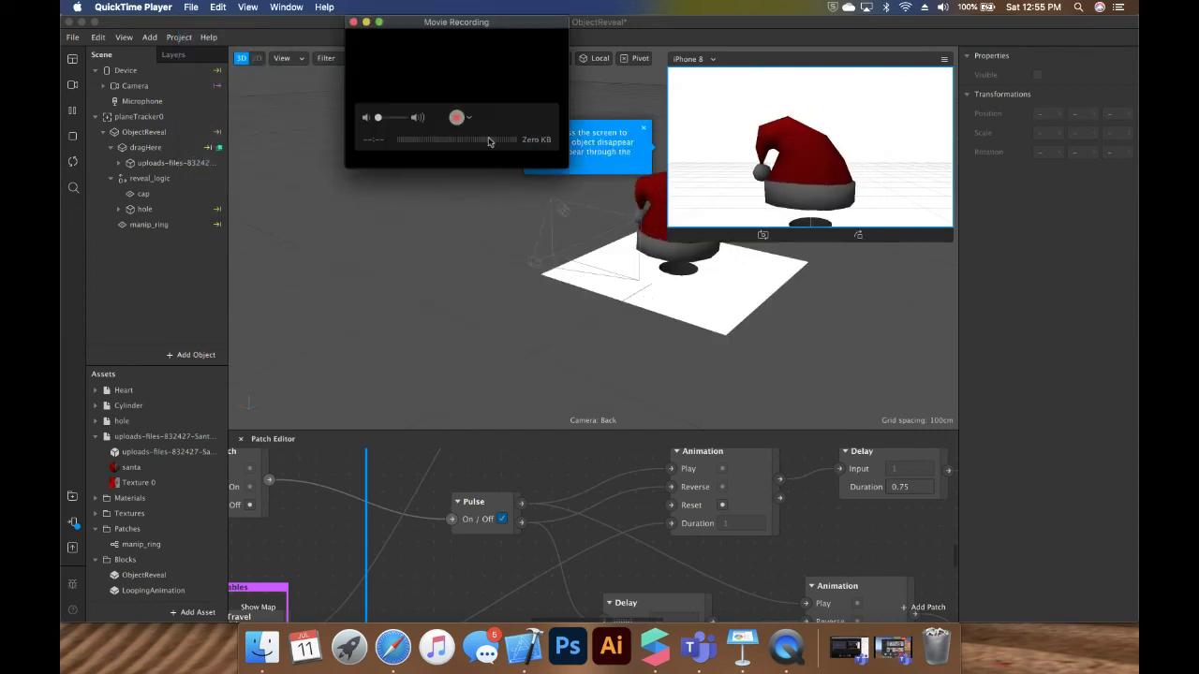
{"action": "left_click", "coordinate": [470, 120]}
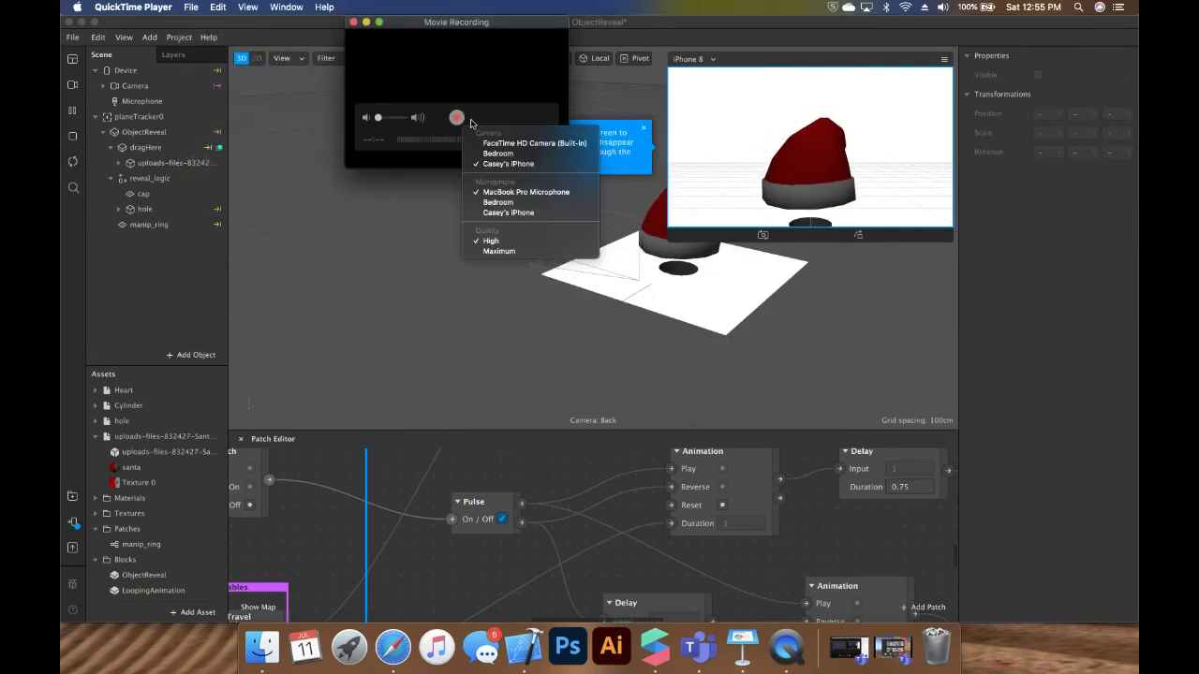
{"action": "left_click", "coordinate": [509, 165]}
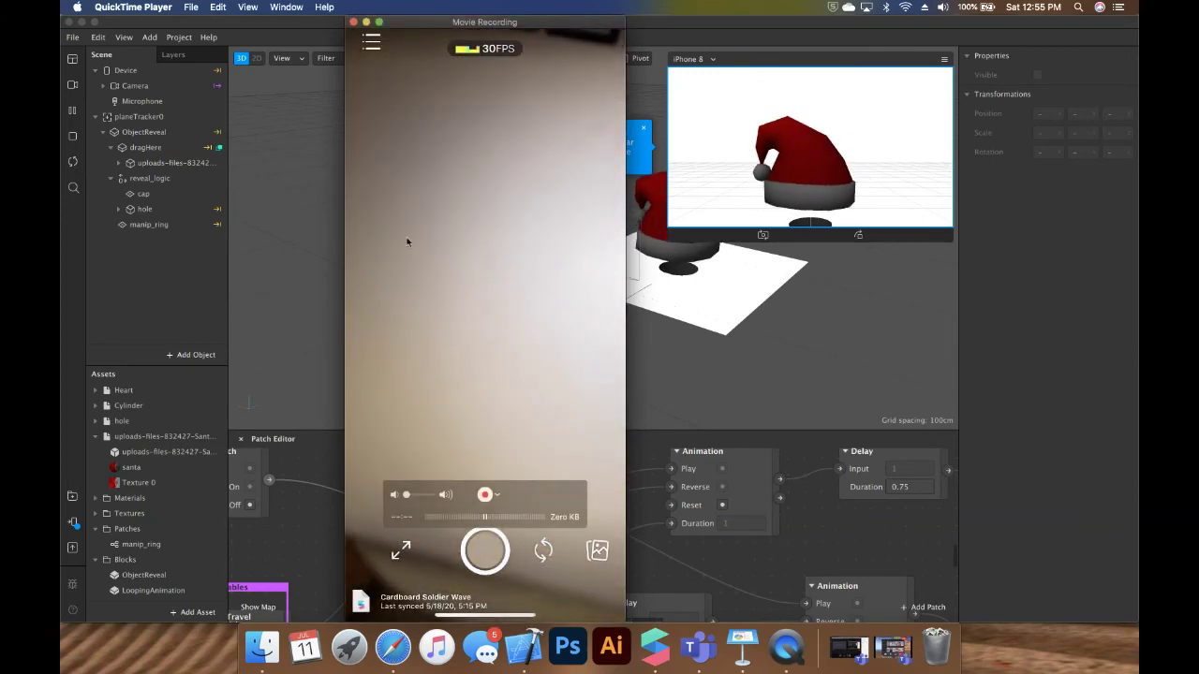
- Send the effect to the phone with Spark AR's Test on Device and view the mirrored iPhone
{"action": "left_click", "coordinate": [141, 407]}
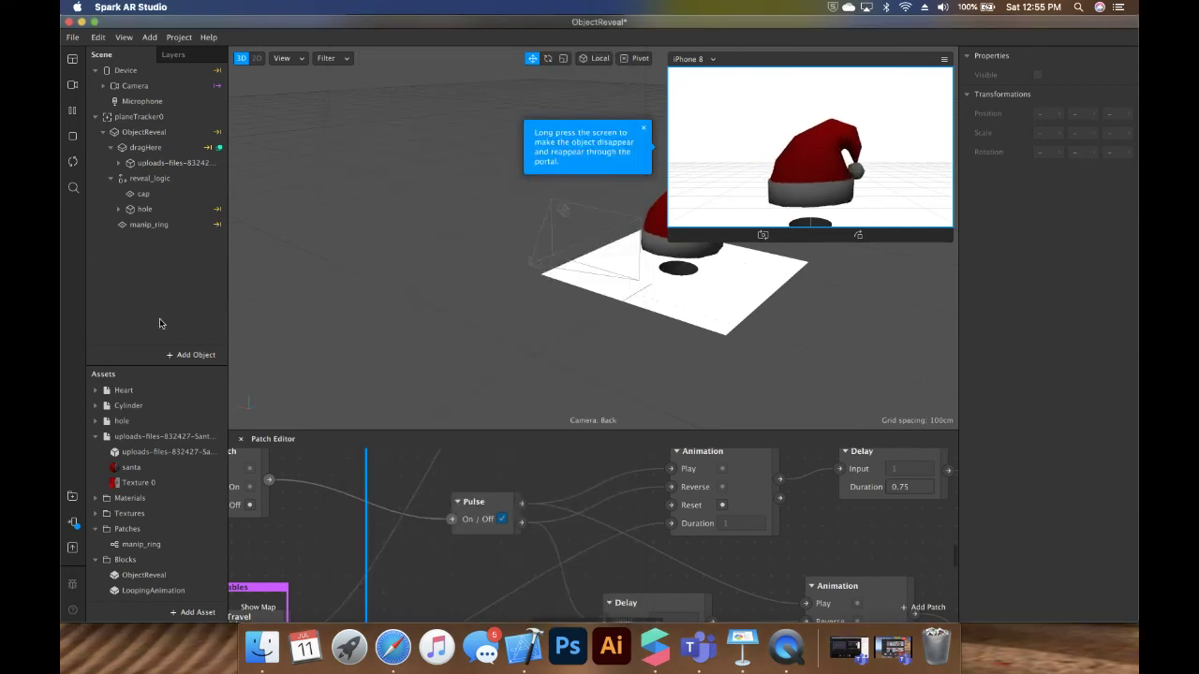
{"action": "left_click", "coordinate": [72, 525]}
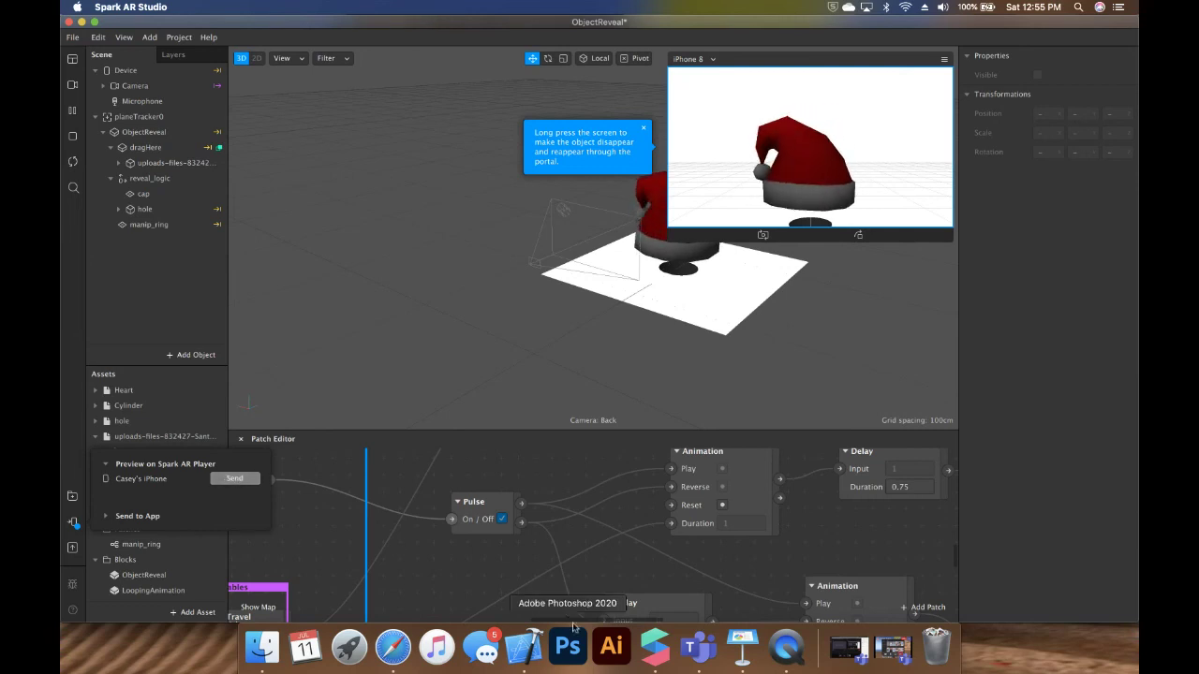
{"action": "left_click", "coordinate": [785, 648]}
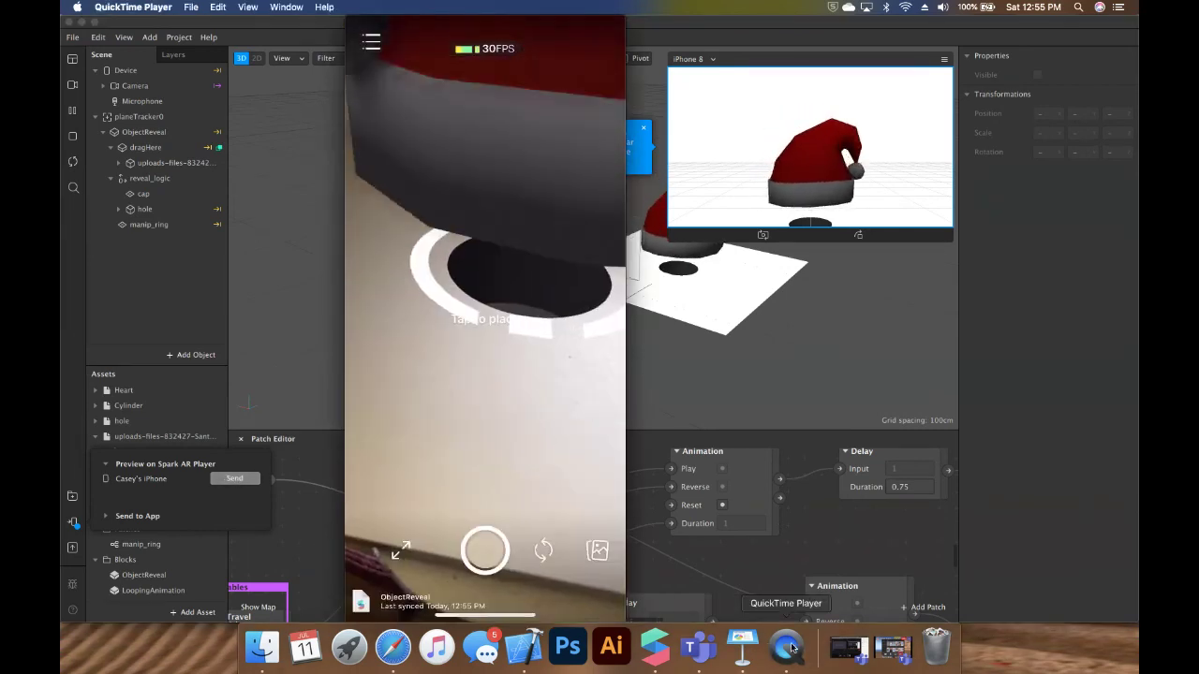
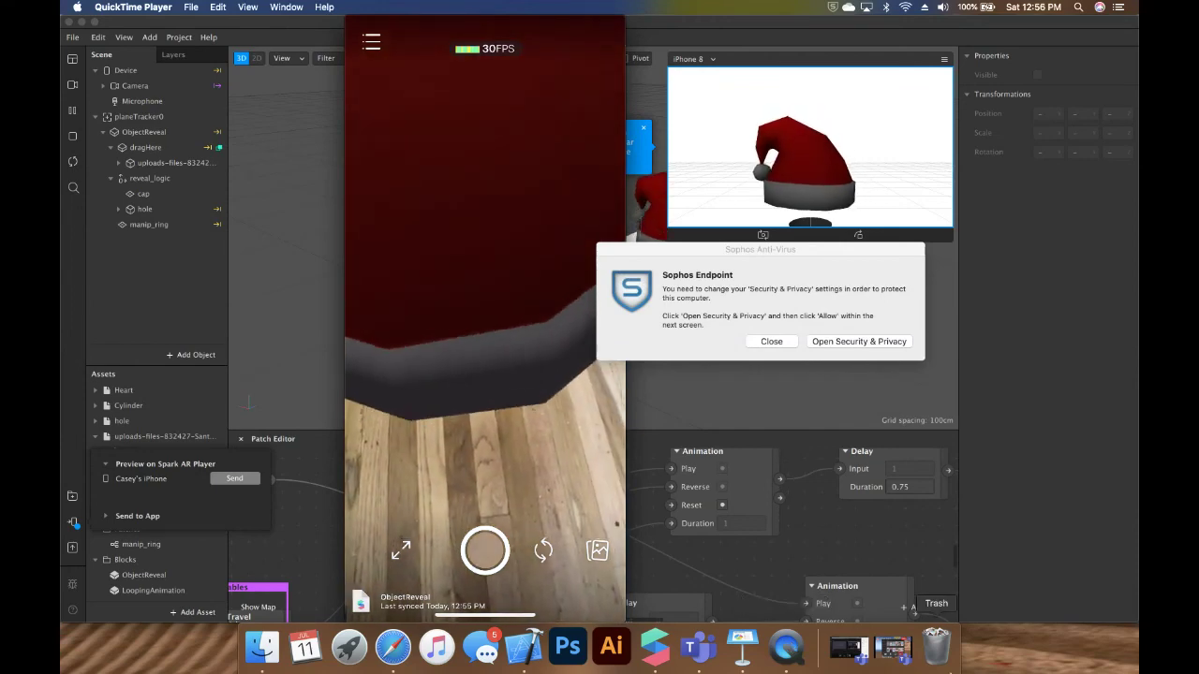
- Dismiss the Sophos alert, close the iPhone mirror window and the Spark AR preview popover
{"action": "left_click", "coordinate": [771, 340]}
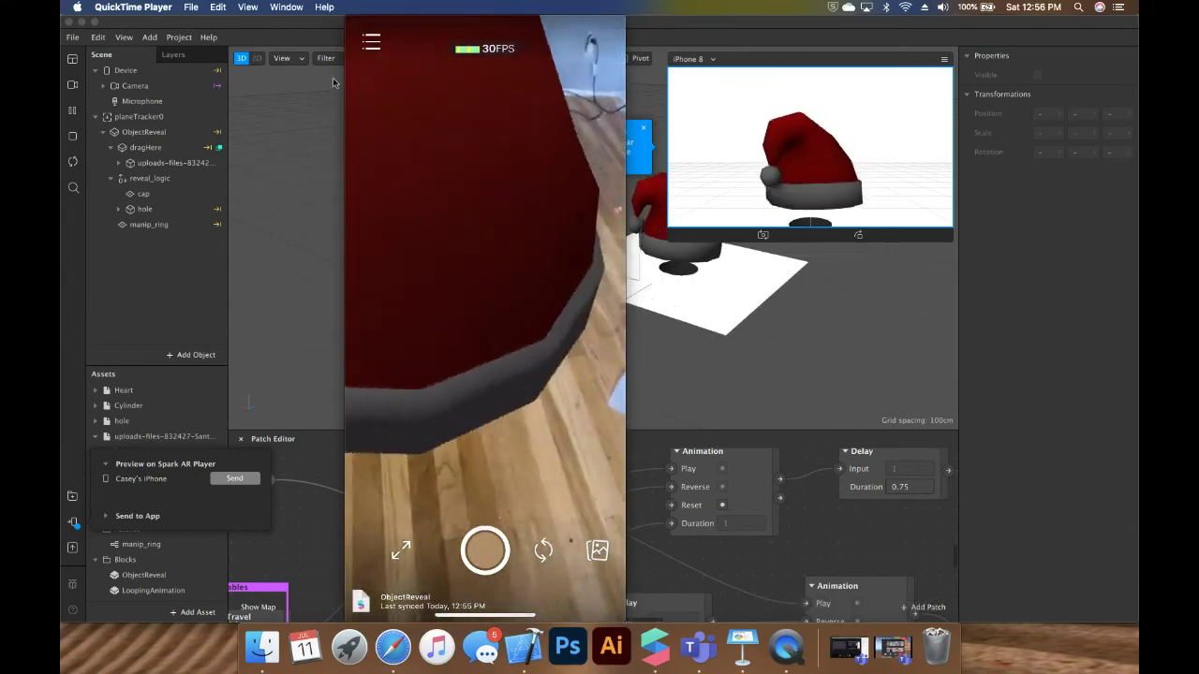
{"action": "left_click", "coordinate": [355, 26]}
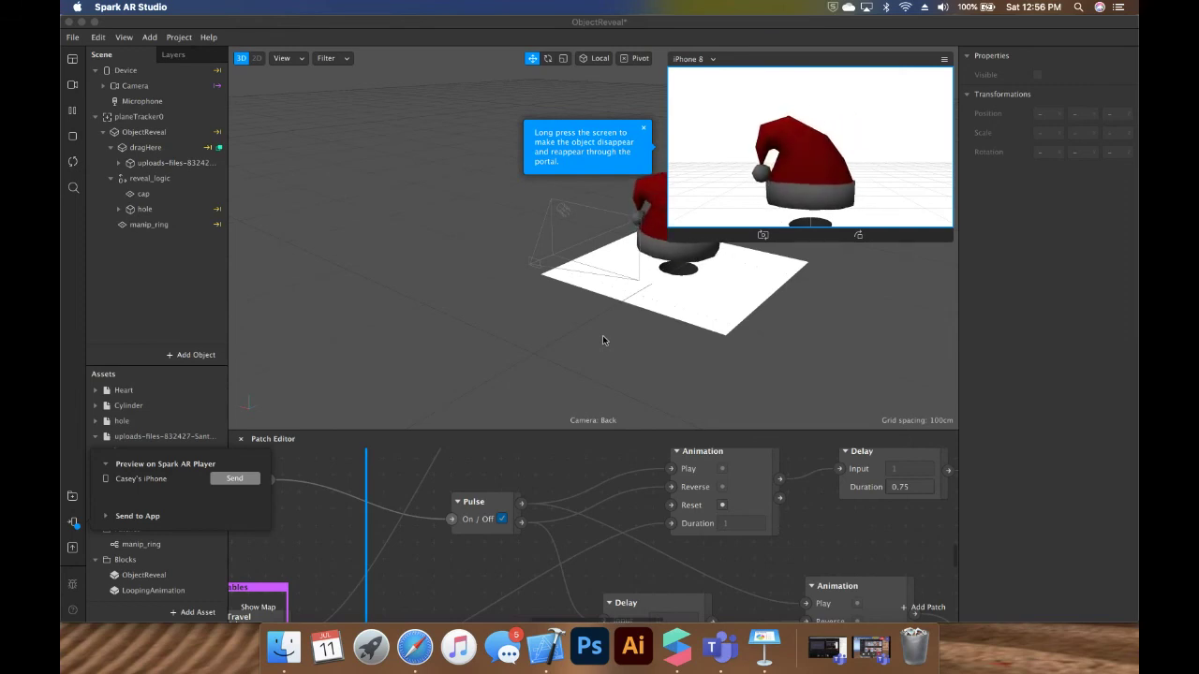
{"action": "left_click", "coordinate": [399, 170]}
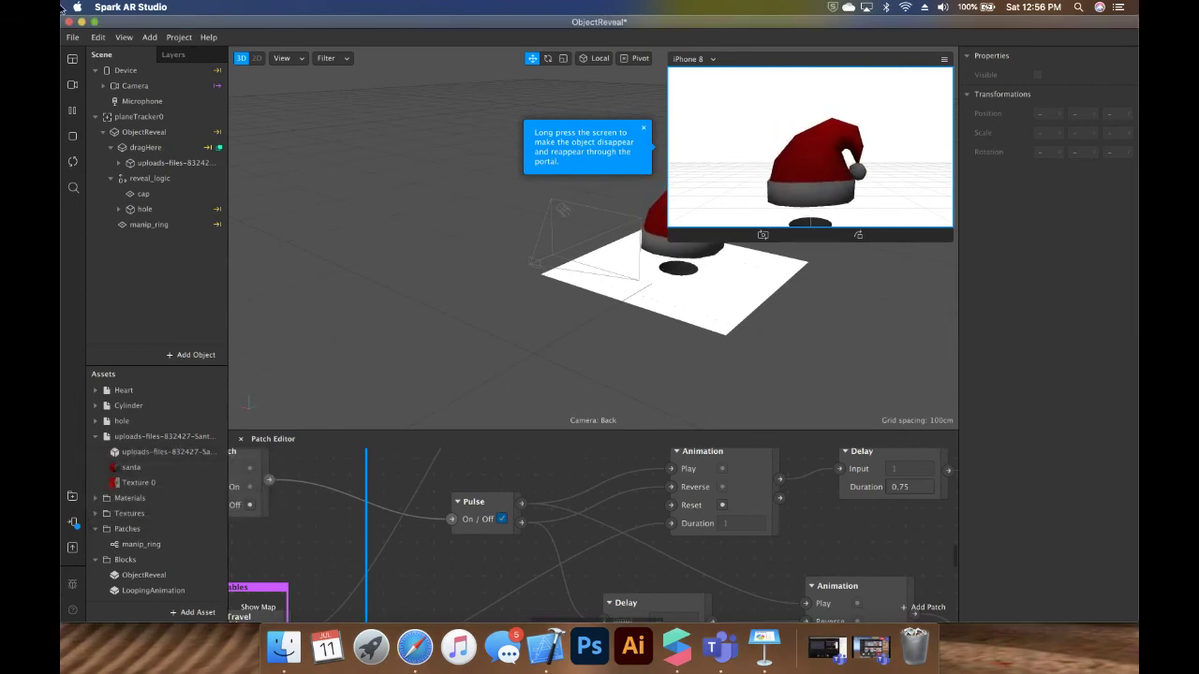
{"action": "left_click", "coordinate": [72, 37]}
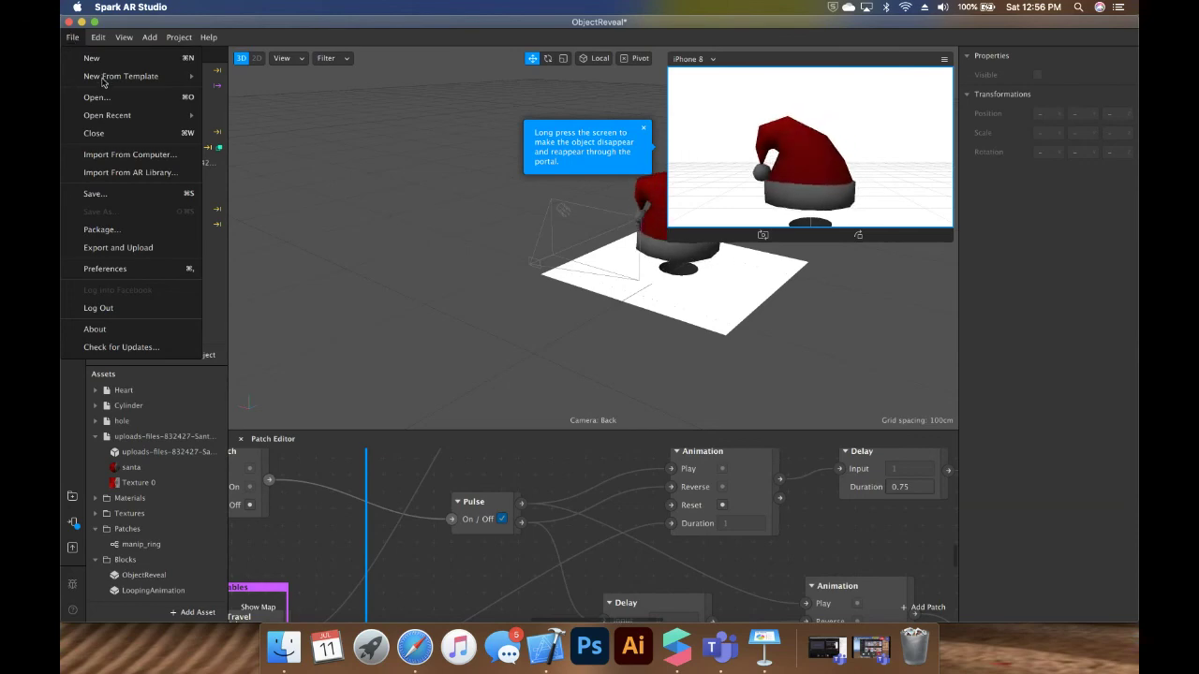
{"action": "mouse_move", "coordinate": [105, 82]}
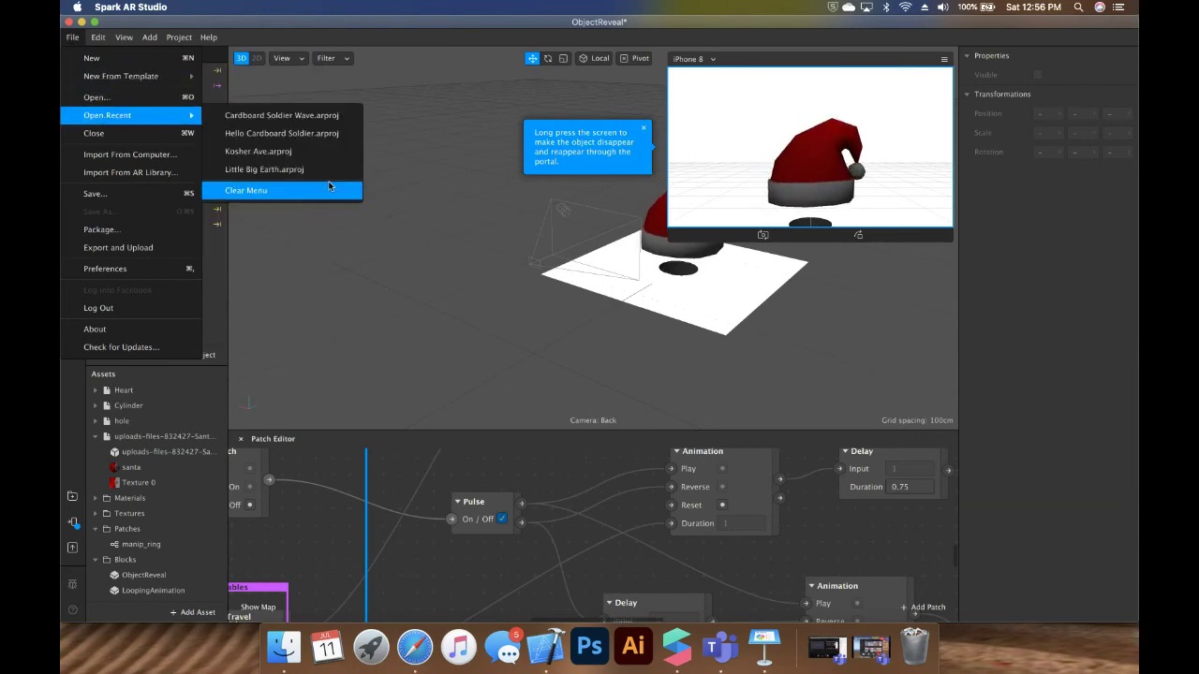
- Switch to Safari and load the nearfuture.marketing website
{"action": "left_click", "coordinate": [415, 647]}
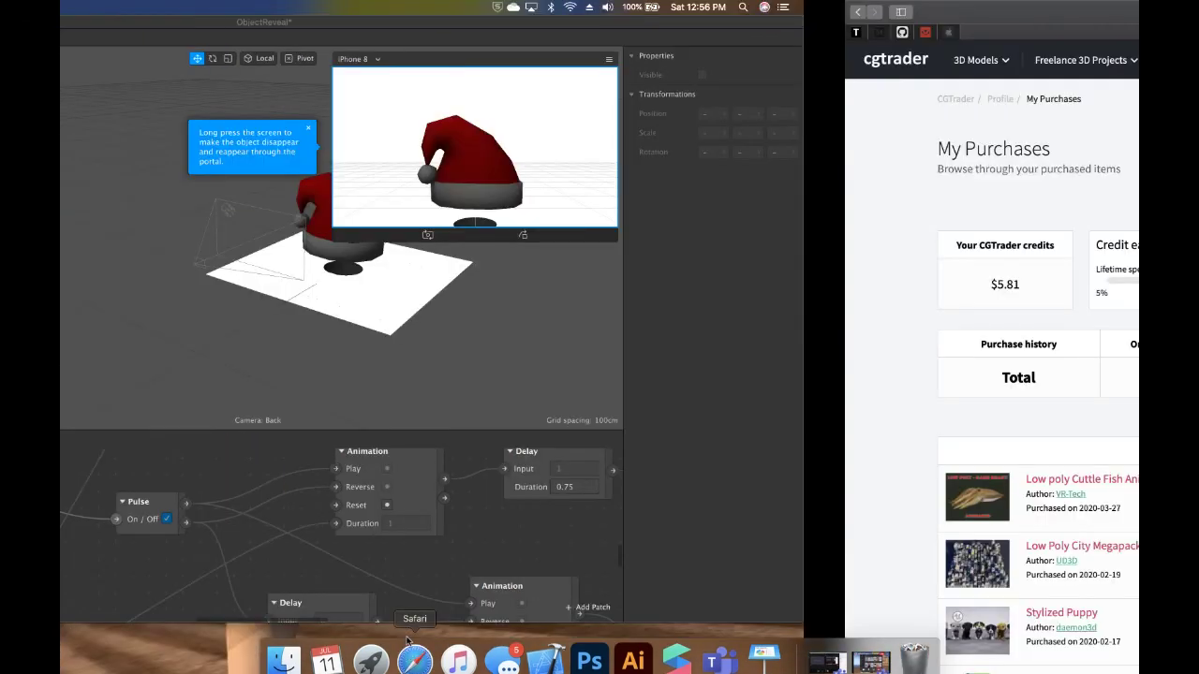
{"action": "scroll", "coordinate": [514, 521], "scroll_direction": "down", "scroll_amount": 5}
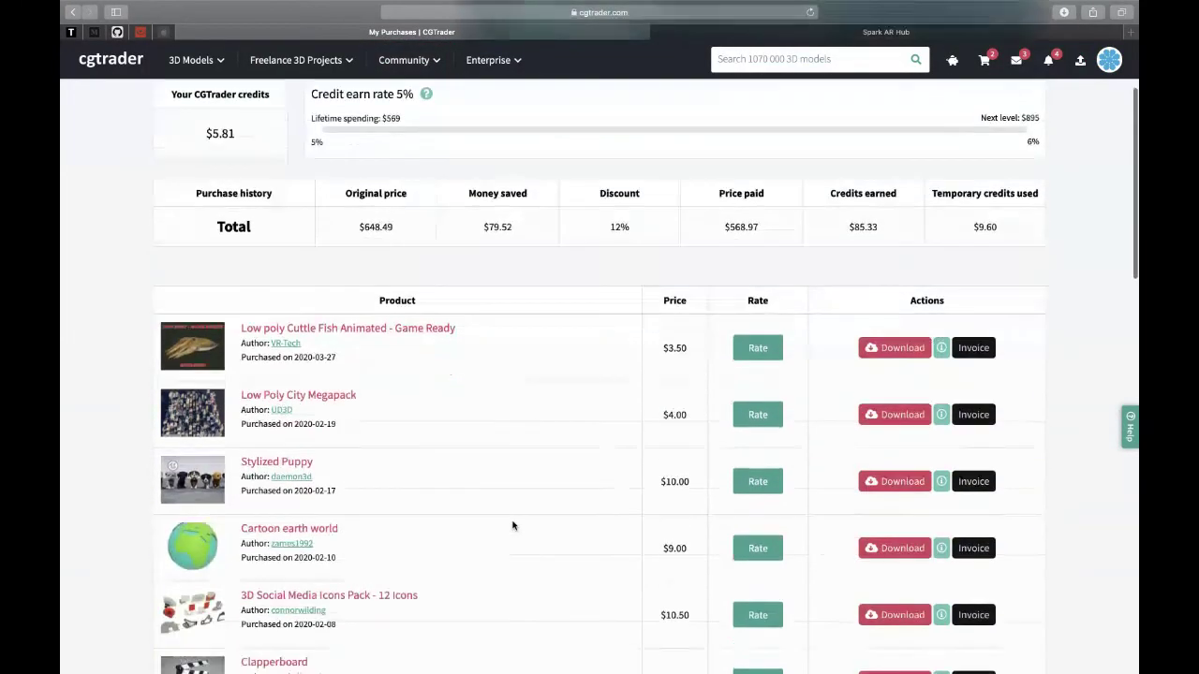
{"action": "left_click", "coordinate": [780, 34]}
{"action": "left_click", "coordinate": [654, 11]}
{"action": "type", "text": "nearfuture.marketing"}
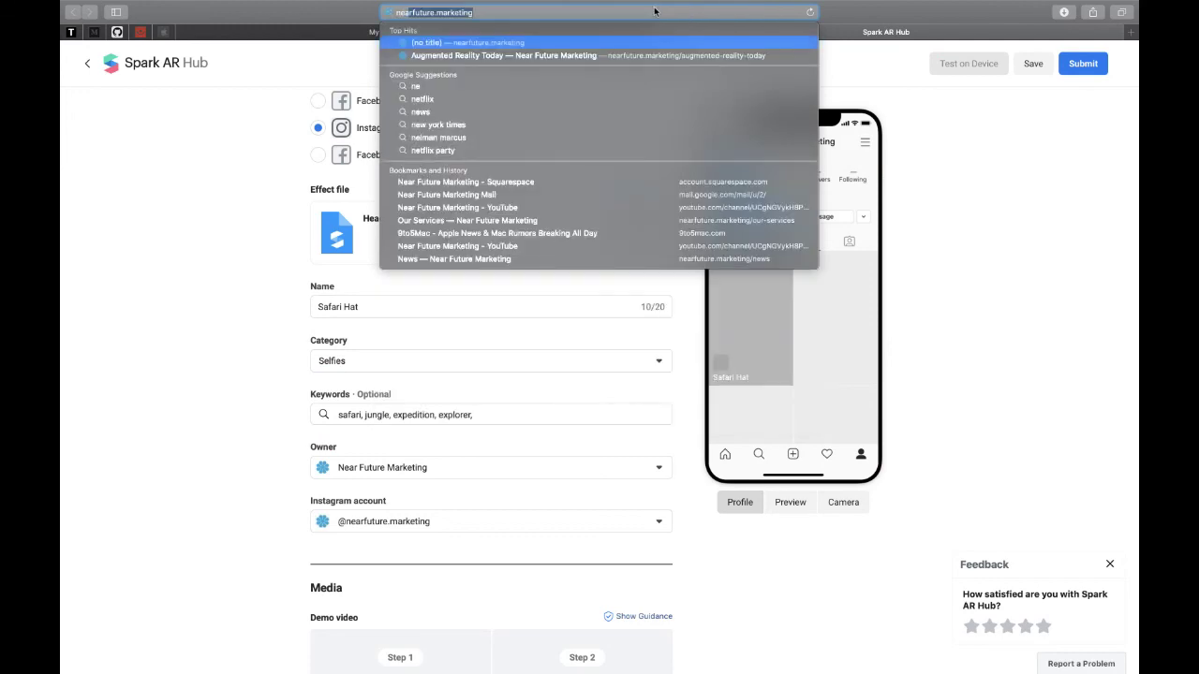
{"action": "key", "text": "Return"}
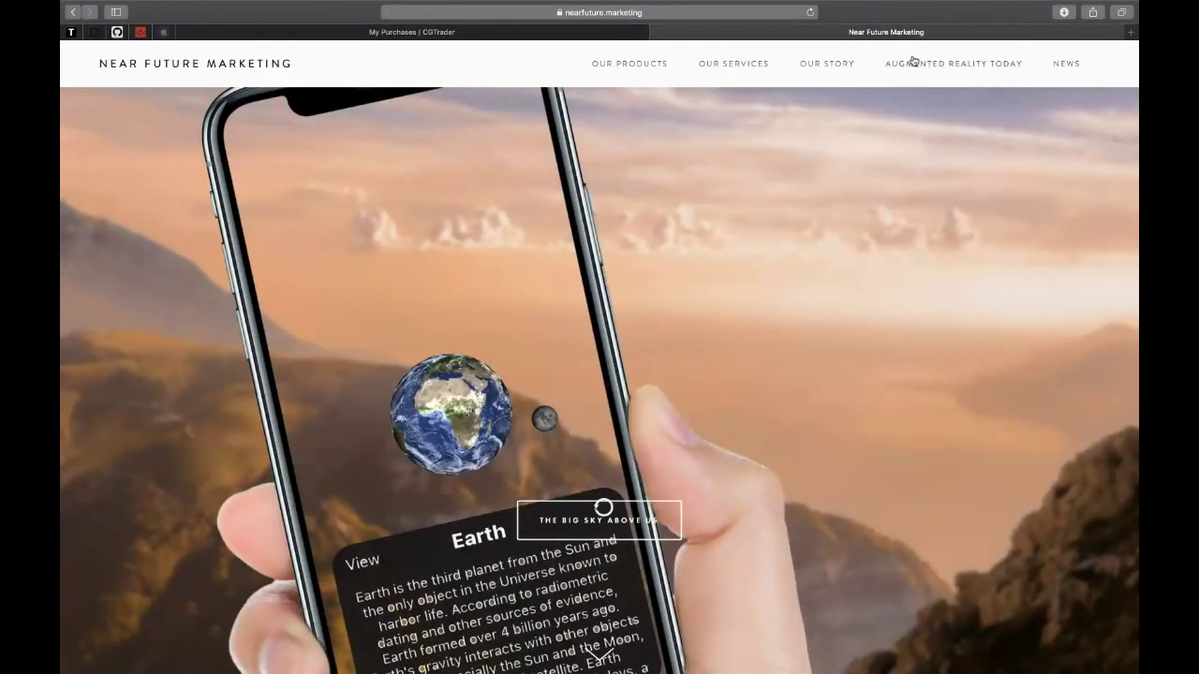
- Browse the Augmented Reality Today page and return to its top
{"action": "left_click", "coordinate": [914, 63]}
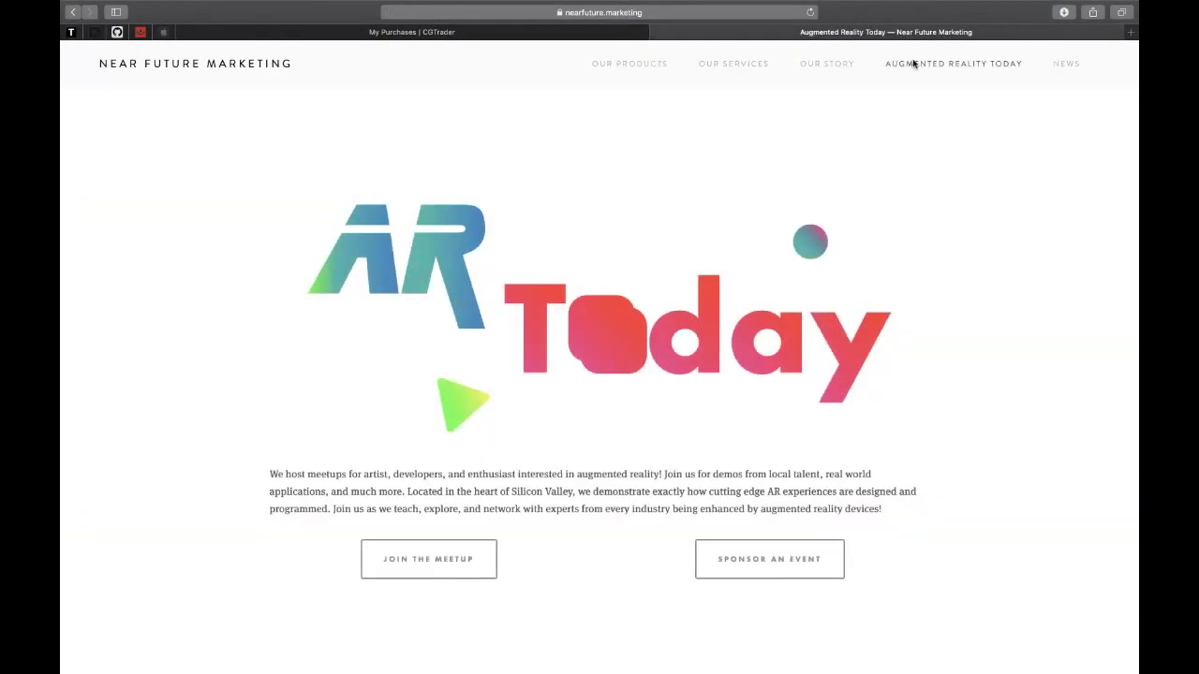
{"action": "scroll", "coordinate": [687, 384], "scroll_direction": "down", "scroll_amount": 5}
{"action": "scroll", "coordinate": [688, 384], "scroll_direction": "down", "scroll_amount": 7}
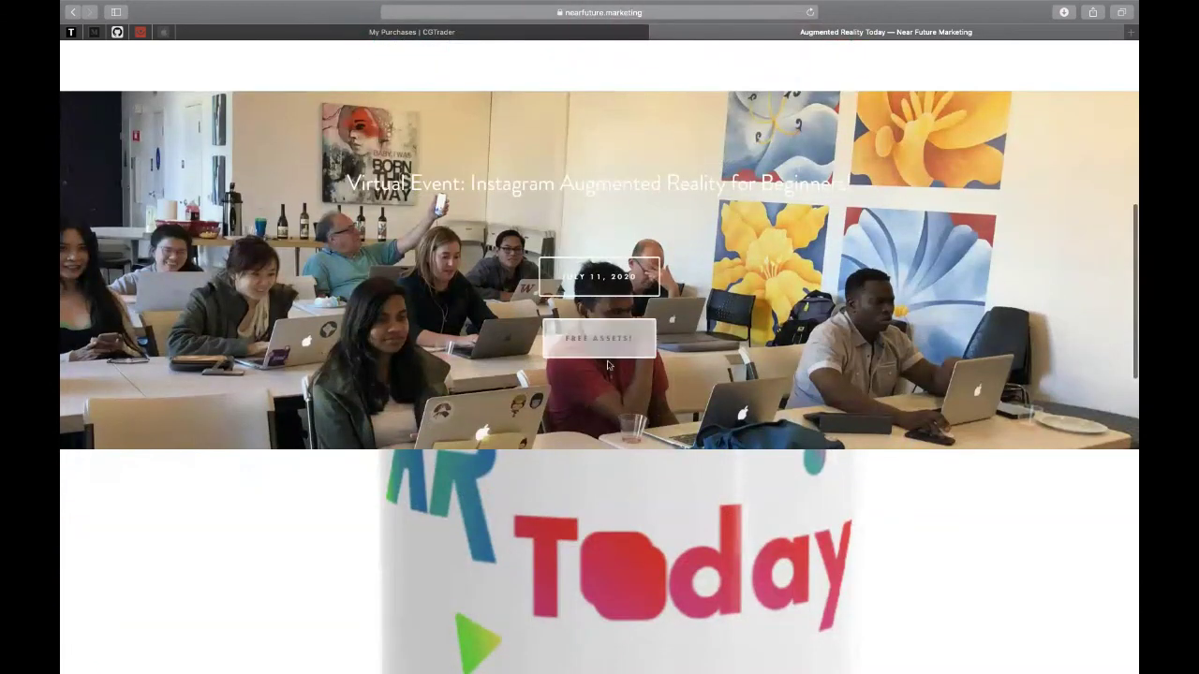
{"action": "left_click", "coordinate": [578, 345]}
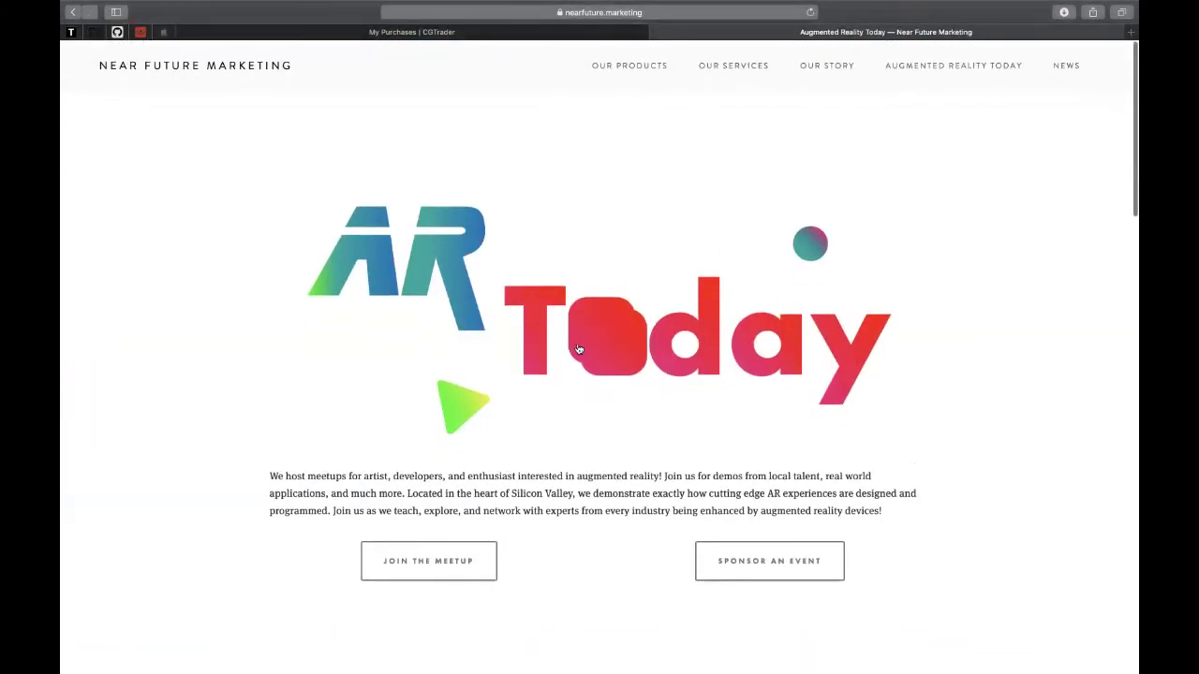
- Browse the Our Products page and follow the footer App Store icon to the creator's listing
{"action": "left_click", "coordinate": [630, 63]}
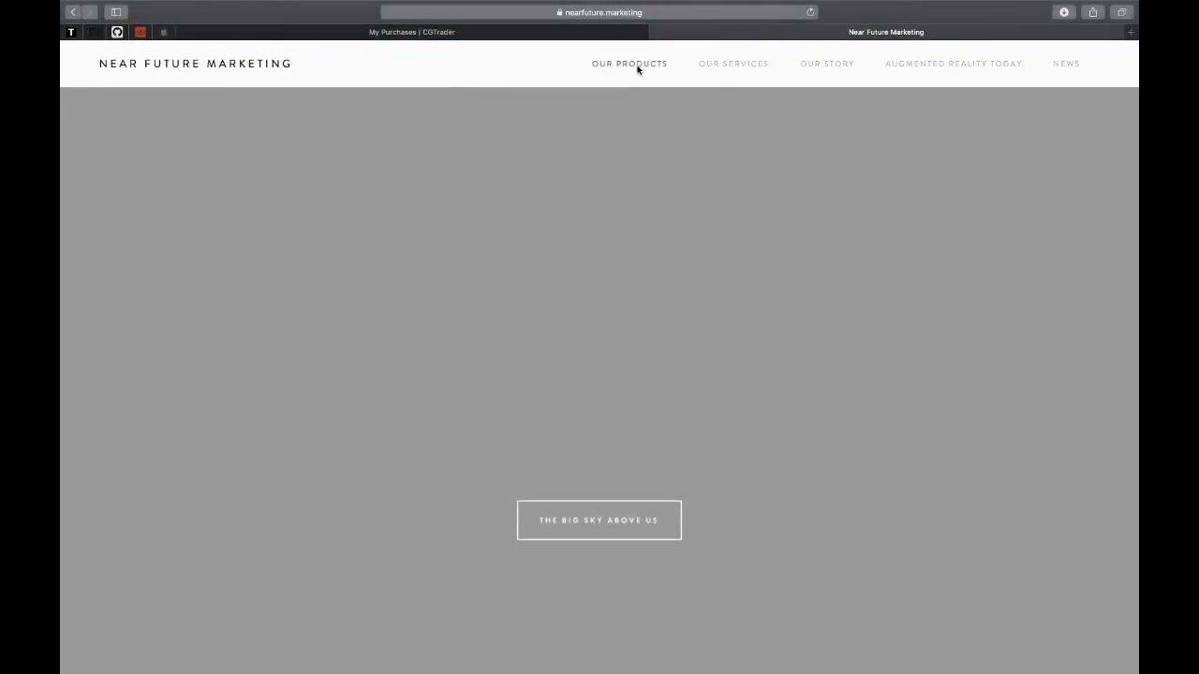
{"action": "scroll", "coordinate": [637, 70], "scroll_direction": "down", "scroll_amount": 15}
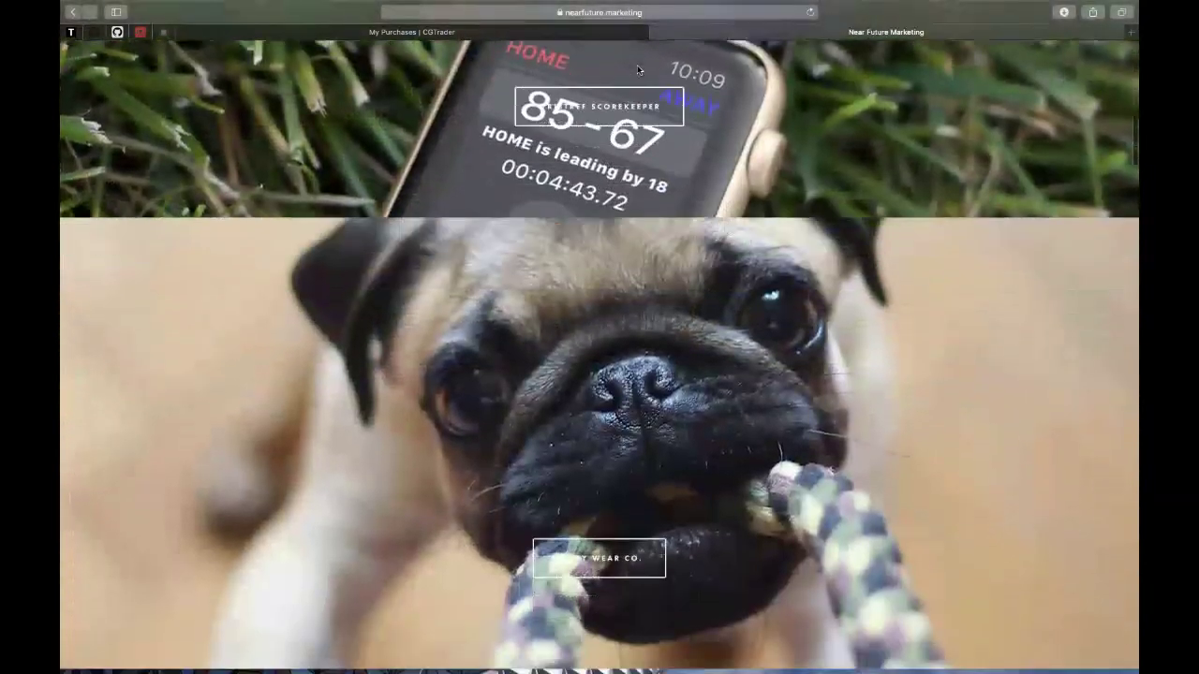
{"action": "scroll", "coordinate": [637, 70], "scroll_direction": "down", "scroll_amount": 10}
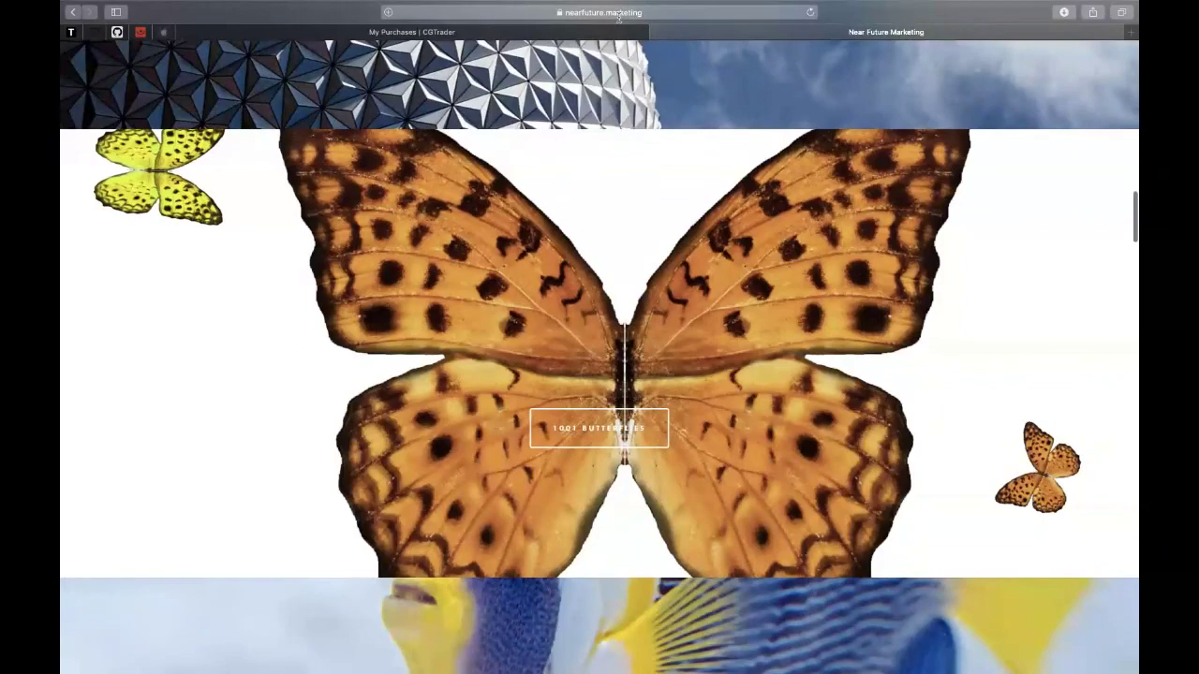
{"action": "left_click", "coordinate": [618, 13]}
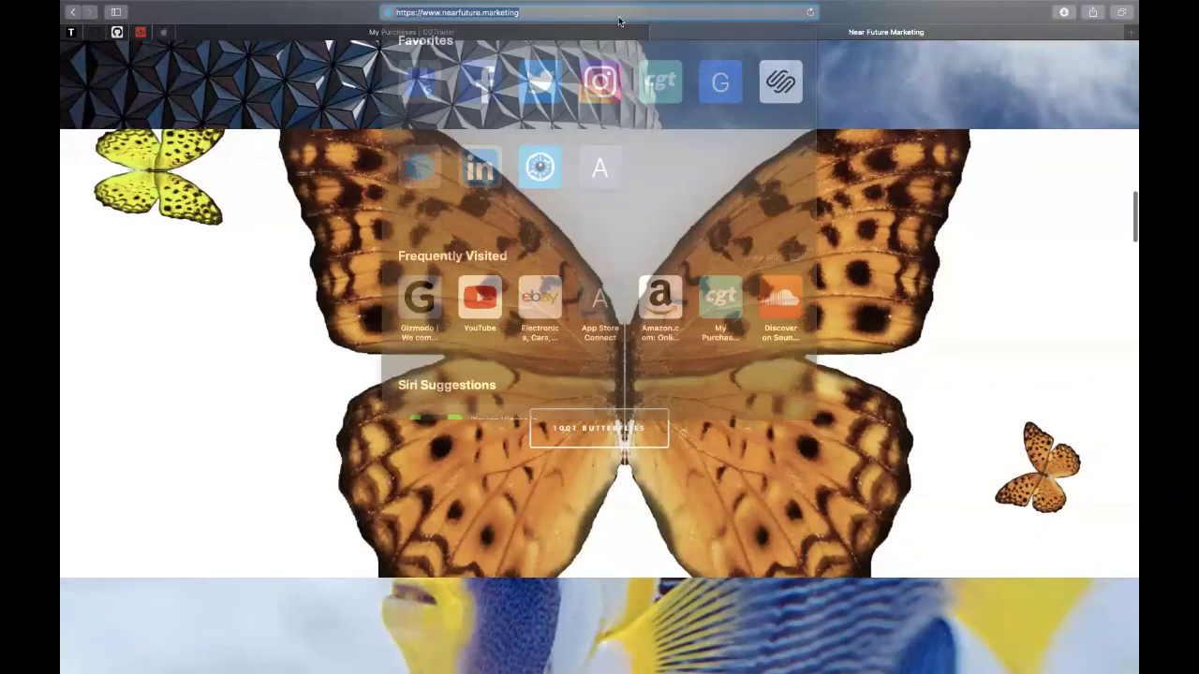
{"action": "key", "text": "Escape"}
{"action": "scroll", "coordinate": [915, 314], "scroll_direction": "down", "scroll_amount": 8}
{"action": "scroll", "coordinate": [914, 313], "scroll_direction": "down", "scroll_amount": 10}
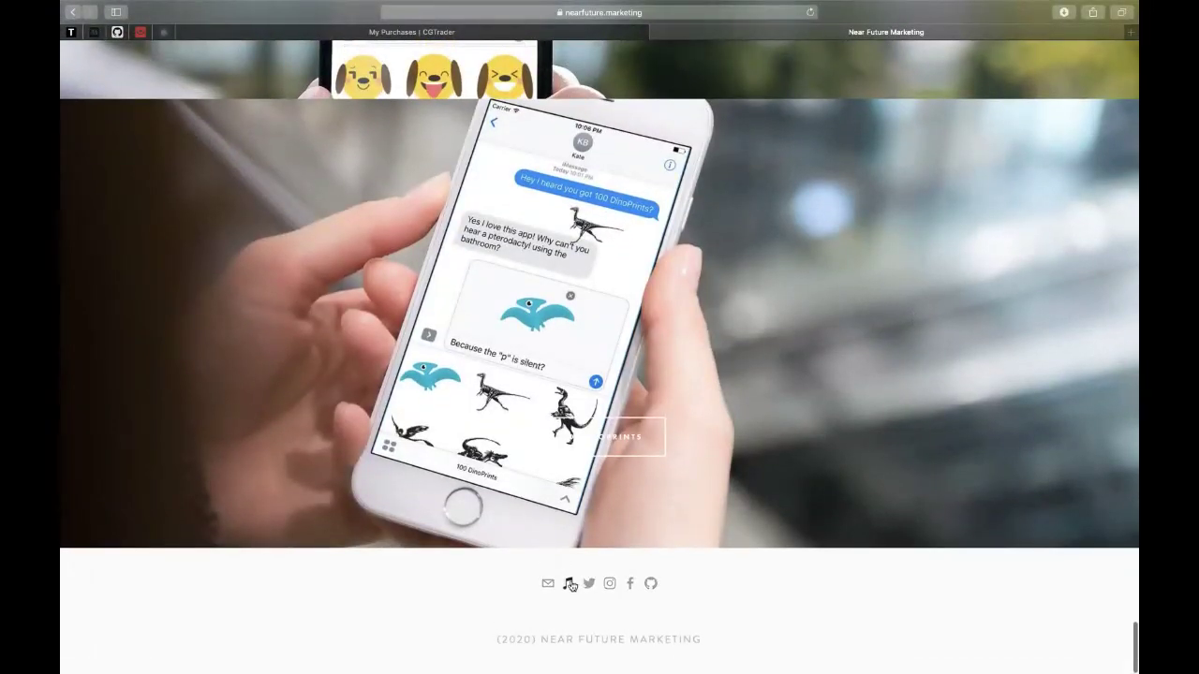
{"action": "left_click", "coordinate": [571, 584]}
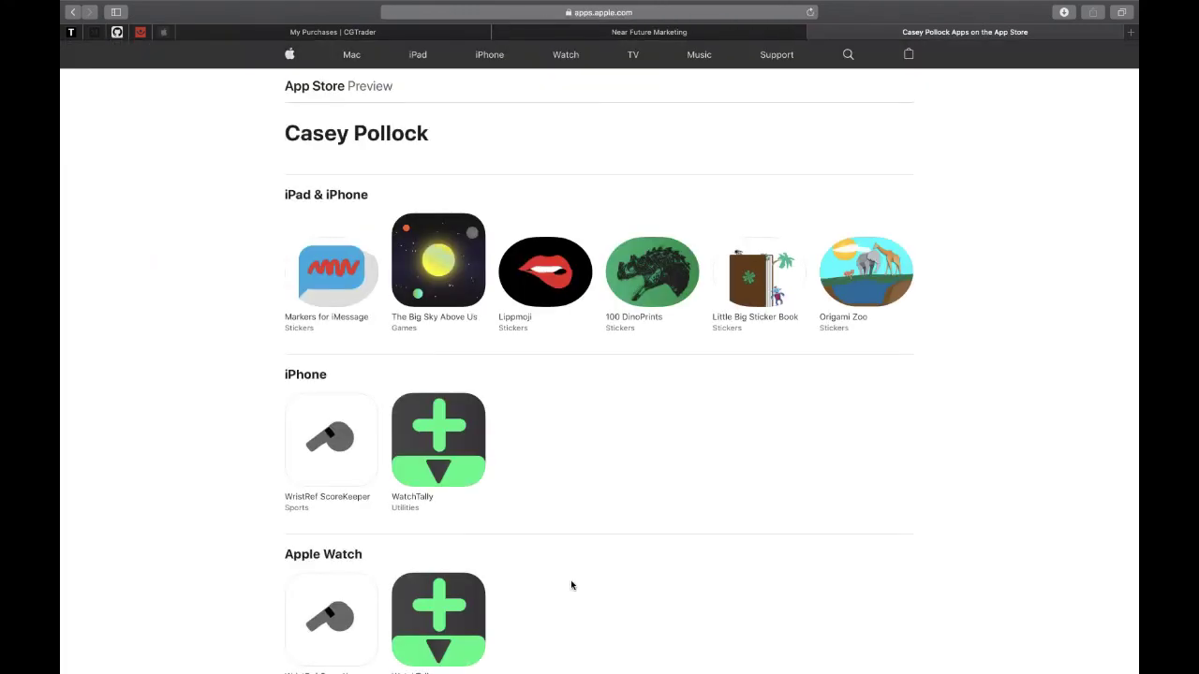
- Open the 1001 Butterflies app from the creator's full iPad & iPhone apps list
{"action": "scroll", "coordinate": [605, 422], "scroll_direction": "down", "scroll_amount": 3}
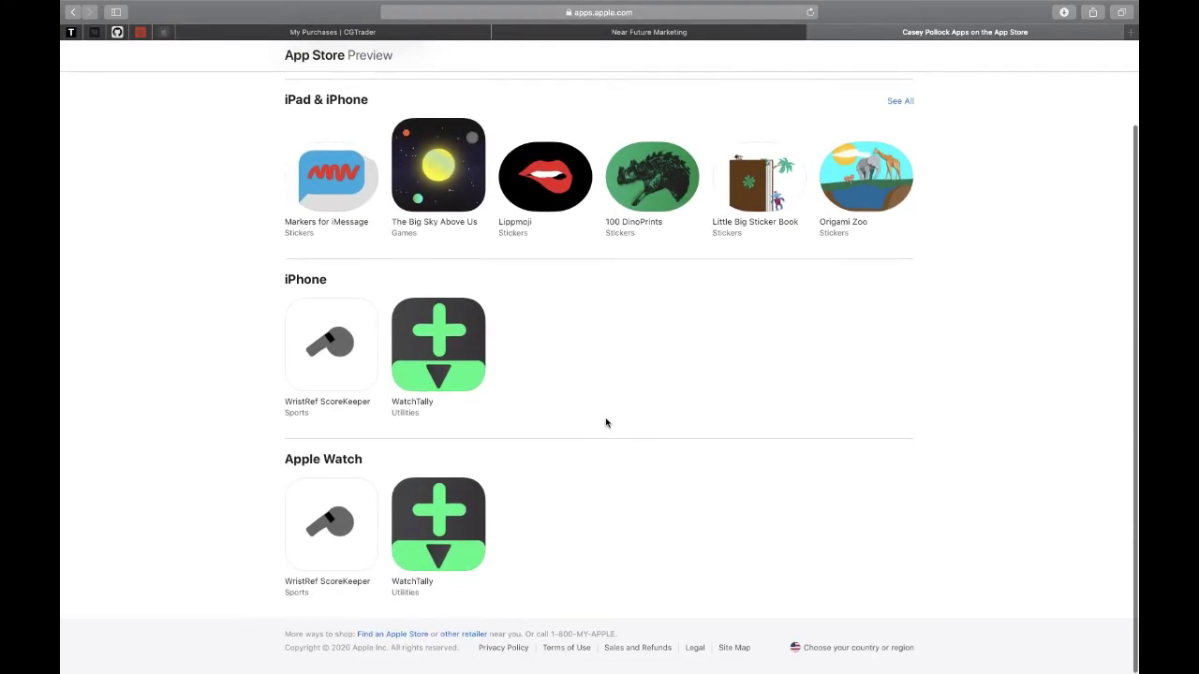
{"action": "scroll", "coordinate": [956, 164], "scroll_direction": "up", "scroll_amount": 3}
{"action": "left_click", "coordinate": [901, 197]}
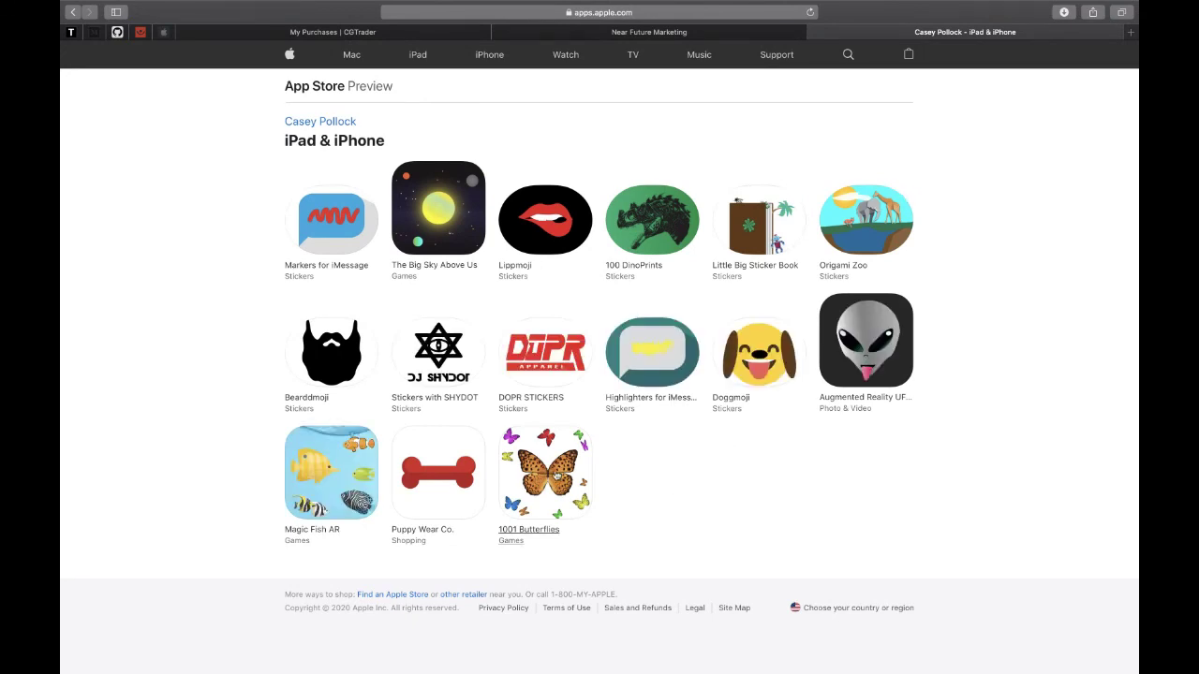
{"action": "left_click", "coordinate": [557, 476]}
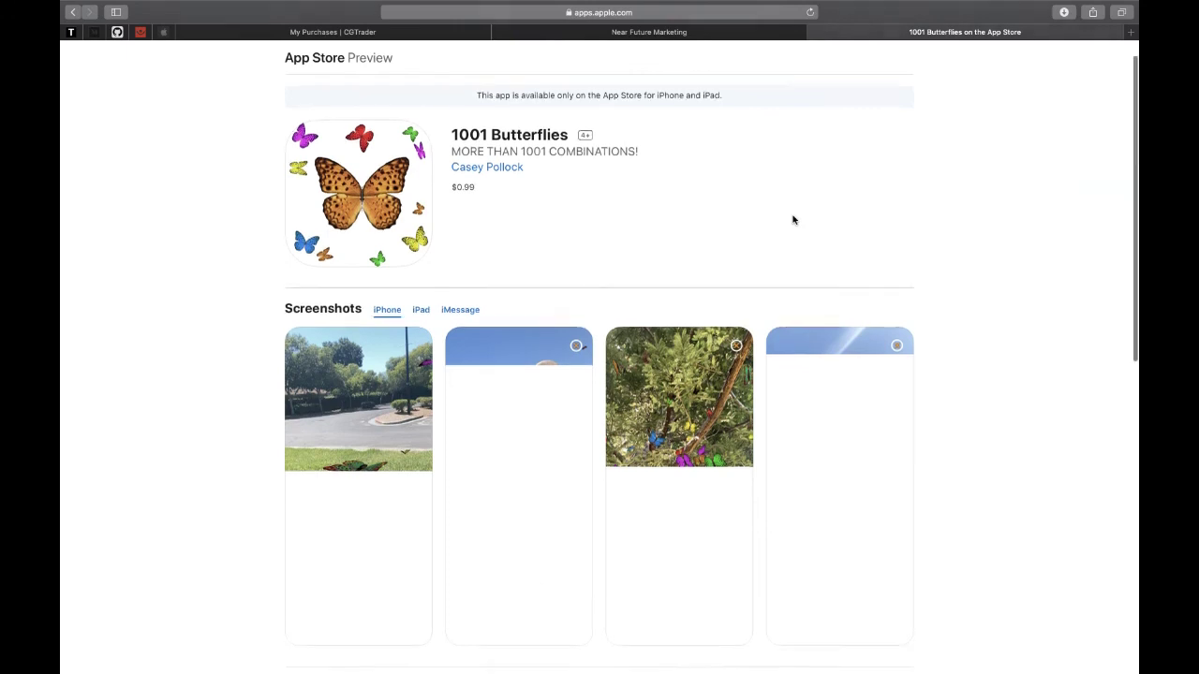
- Expand the 1001 Butterflies description and scroll through the listing's screenshots and details
{"action": "scroll", "coordinate": [792, 219], "scroll_direction": "down", "scroll_amount": 2}
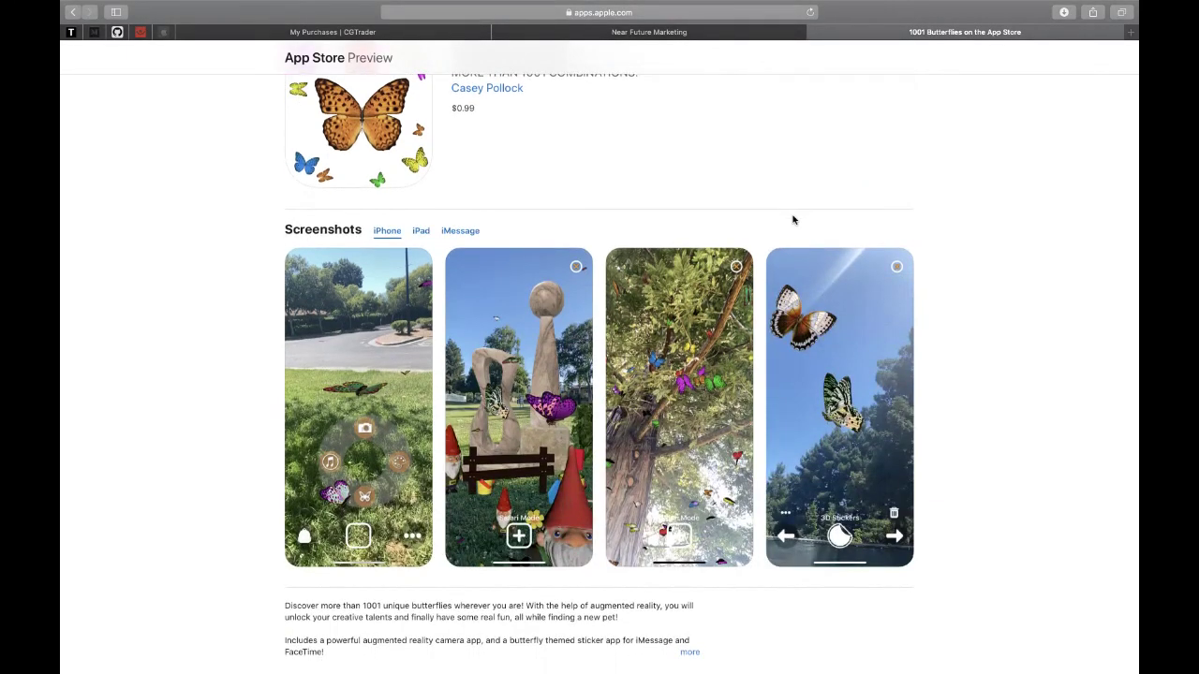
{"action": "scroll", "coordinate": [792, 219], "scroll_direction": "up", "scroll_amount": 2}
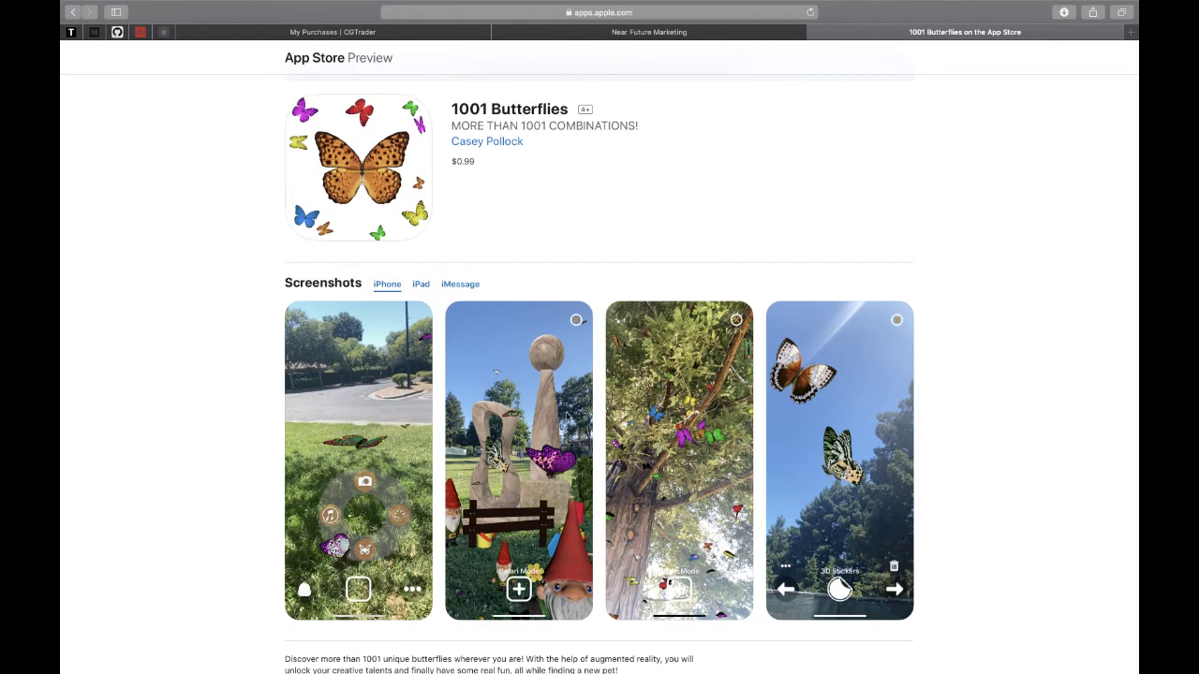
{"action": "scroll", "coordinate": [318, 605], "scroll_direction": "down", "scroll_amount": 4}
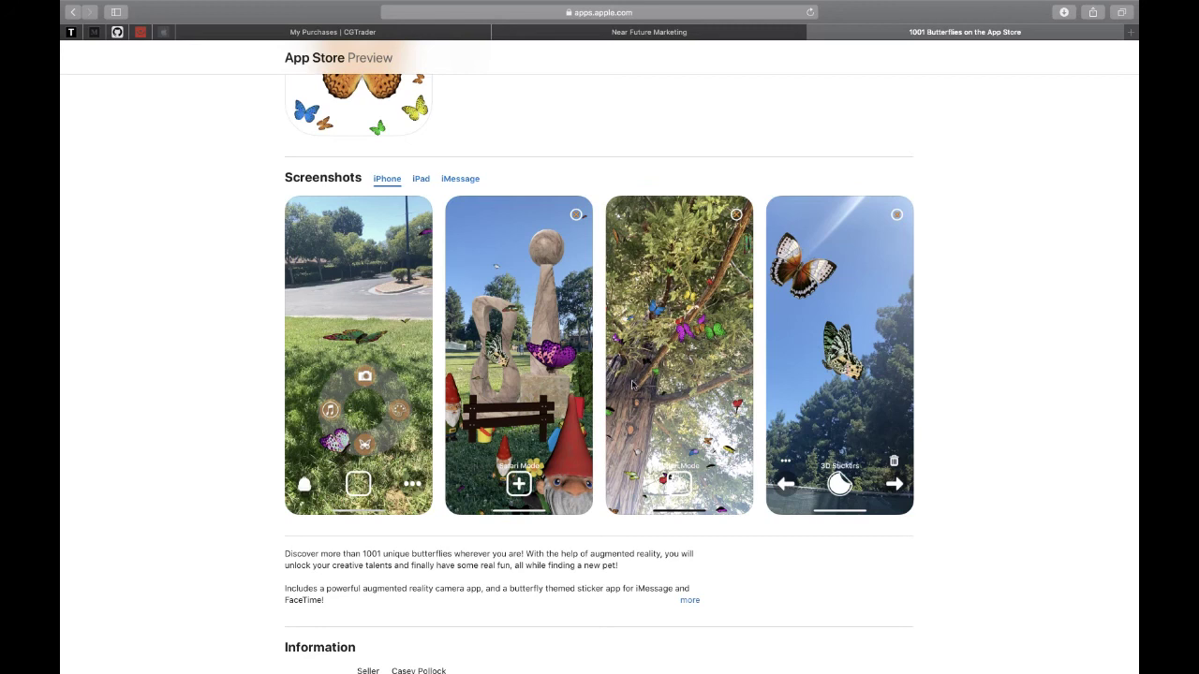
{"action": "left_click", "coordinate": [689, 601]}
{"action": "scroll", "coordinate": [650, 489], "scroll_direction": "down", "scroll_amount": 2}
{"action": "scroll", "coordinate": [651, 489], "scroll_direction": "down", "scroll_amount": 6}
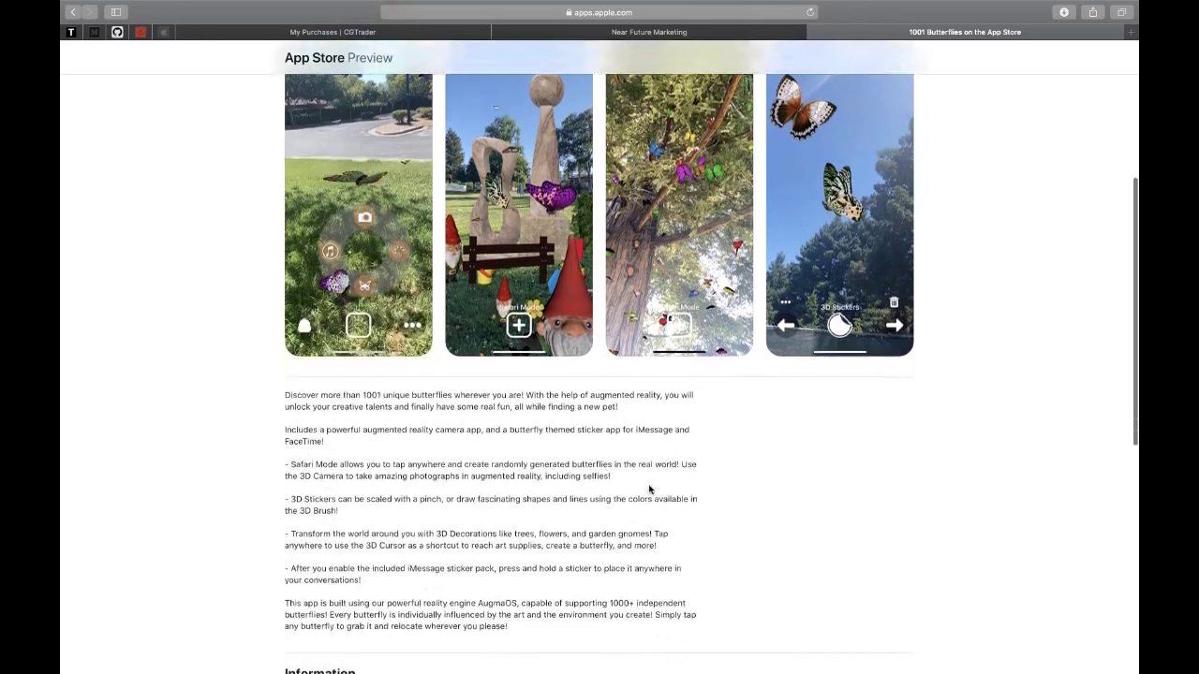
{"action": "scroll", "coordinate": [650, 489], "scroll_direction": "down", "scroll_amount": 2}
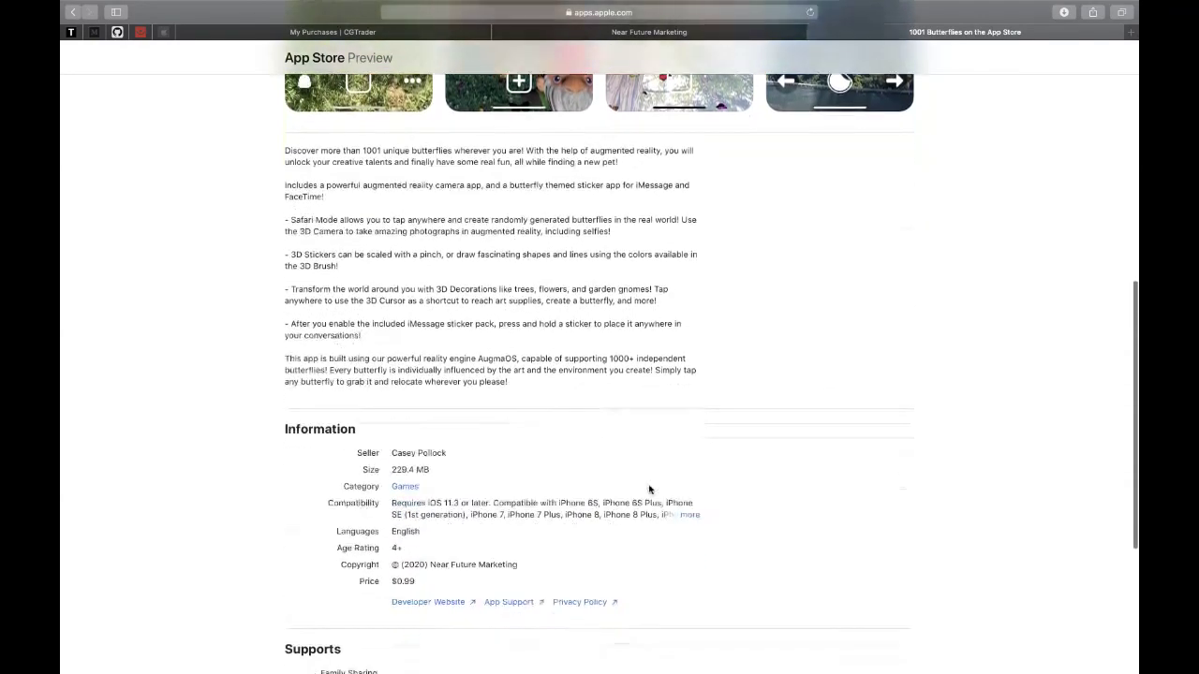
{"action": "scroll", "coordinate": [650, 489], "scroll_direction": "up", "scroll_amount": 12}
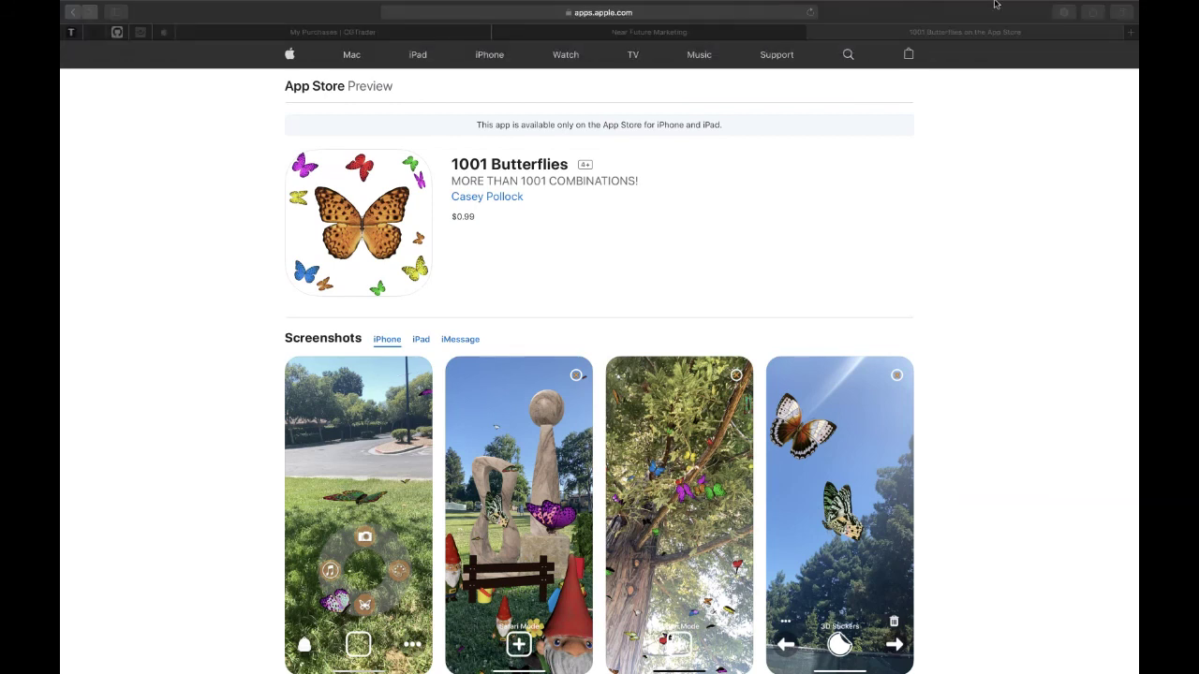
{"action": "left_click", "coordinate": [1021, 8]}
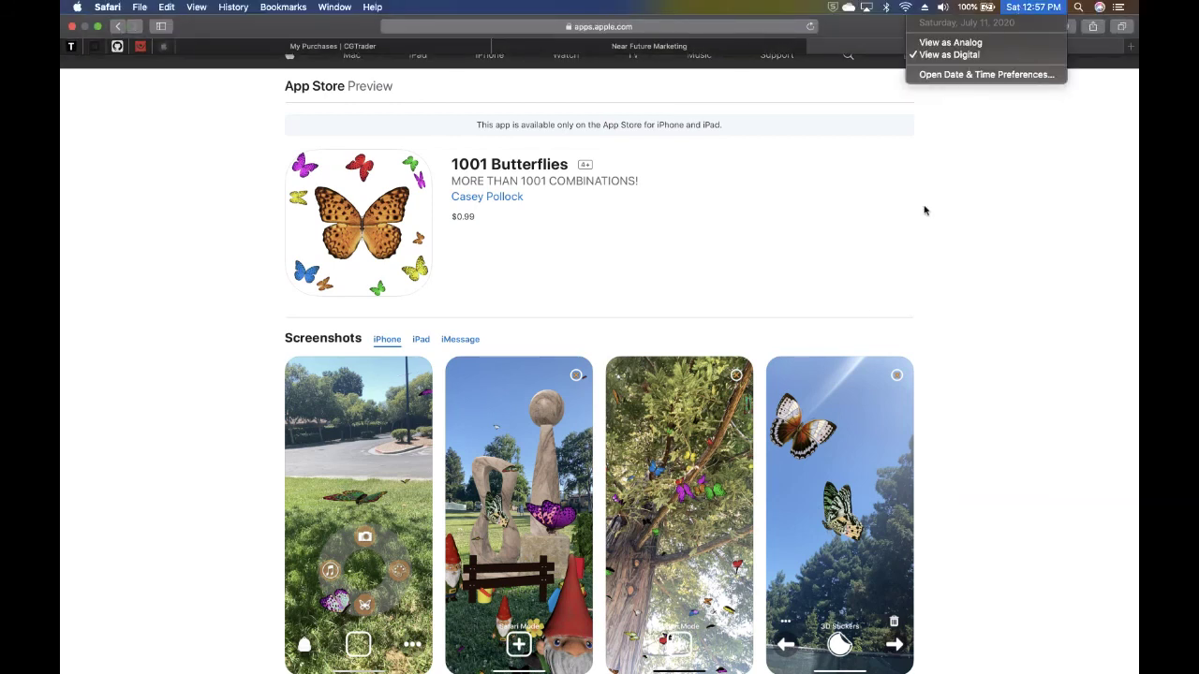
{"action": "left_click", "coordinate": [891, 238]}
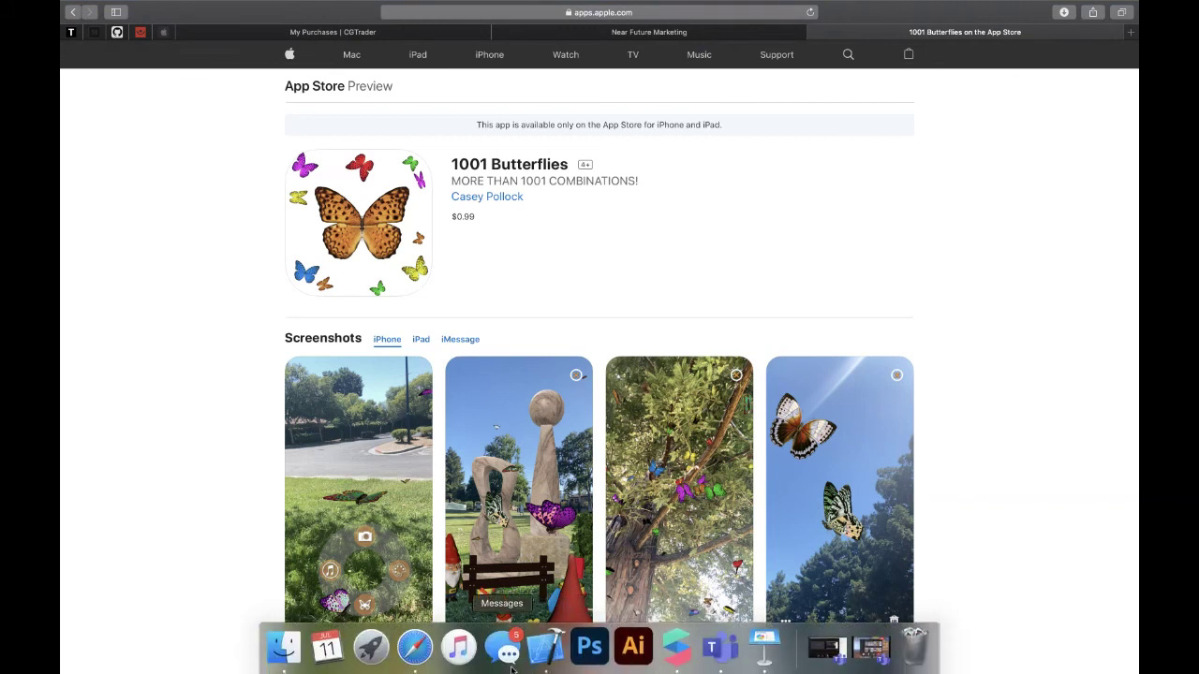